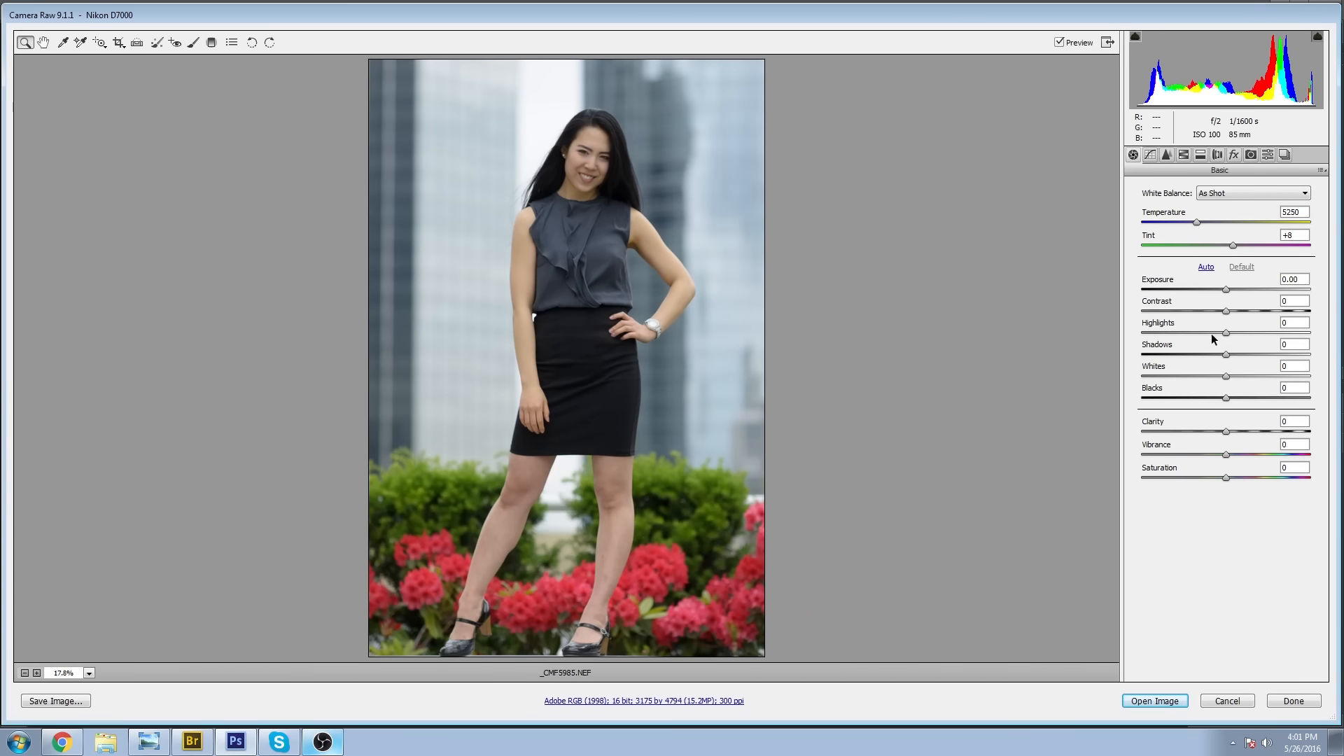
# Reduce the photo's Highlights to -22 and raise its Shadows to +48.
pyautogui.moveTo(1227, 338); pyautogui.dragTo(1204, 322)
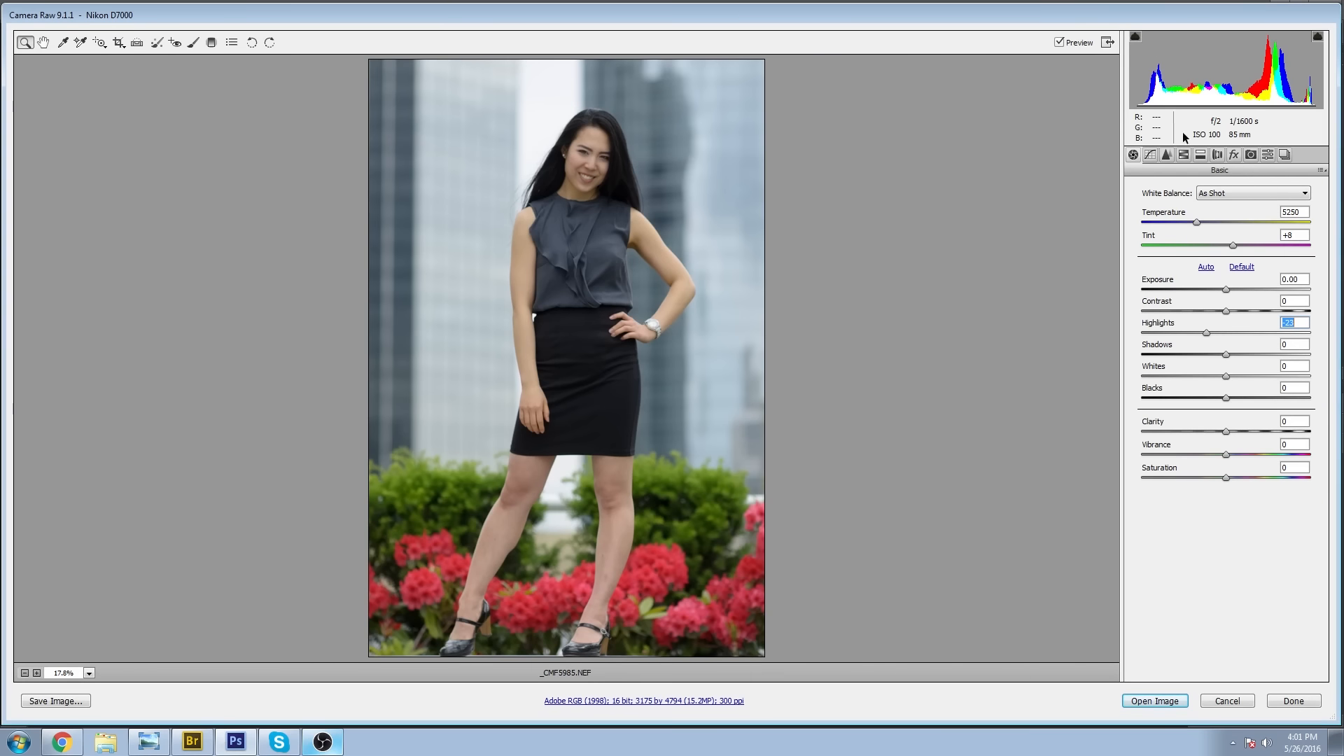
pyautogui.moveTo(1204, 332); pyautogui.dragTo(1204, 342)
pyautogui.click(1227, 353)
pyautogui.moveTo(1226, 355); pyautogui.dragTo(1266, 354)
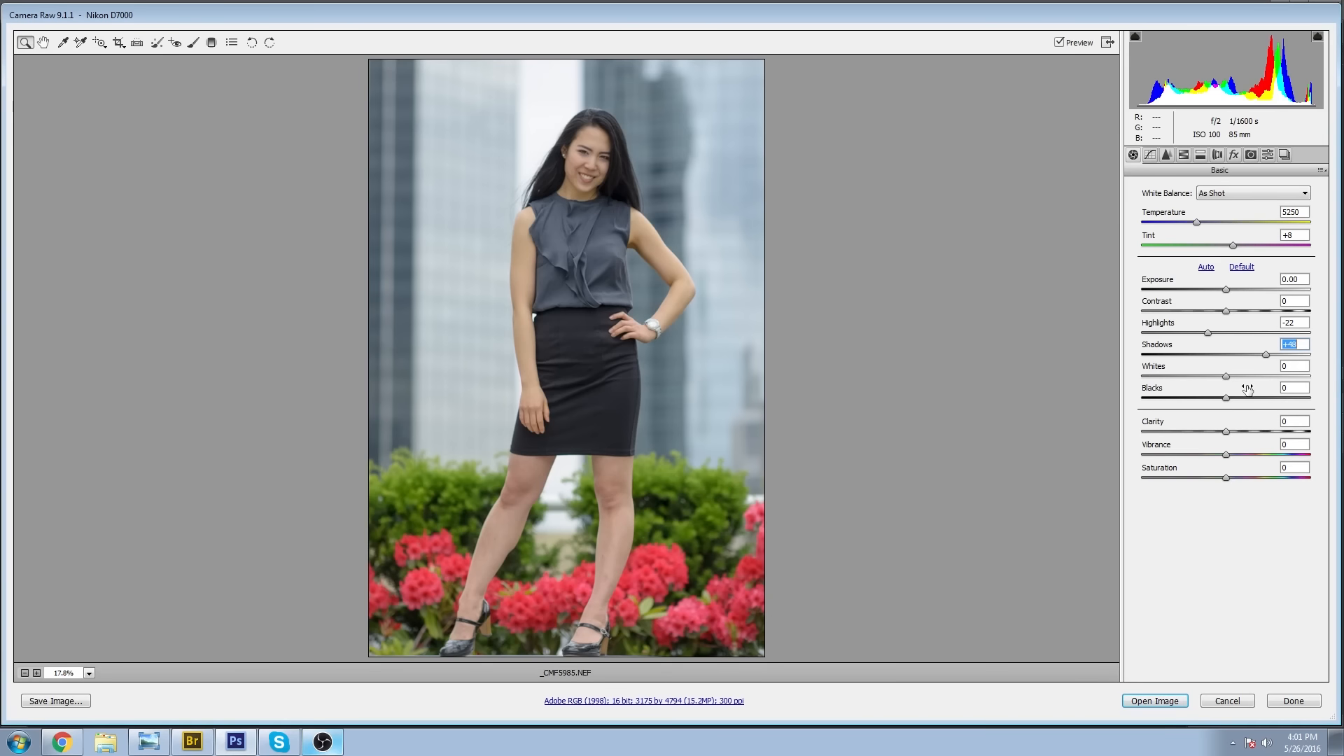
# Raise the photo's Whites to +36 and lower its Blacks to -12.
pyautogui.moveTo(1229, 373); pyautogui.dragTo(1263, 375)
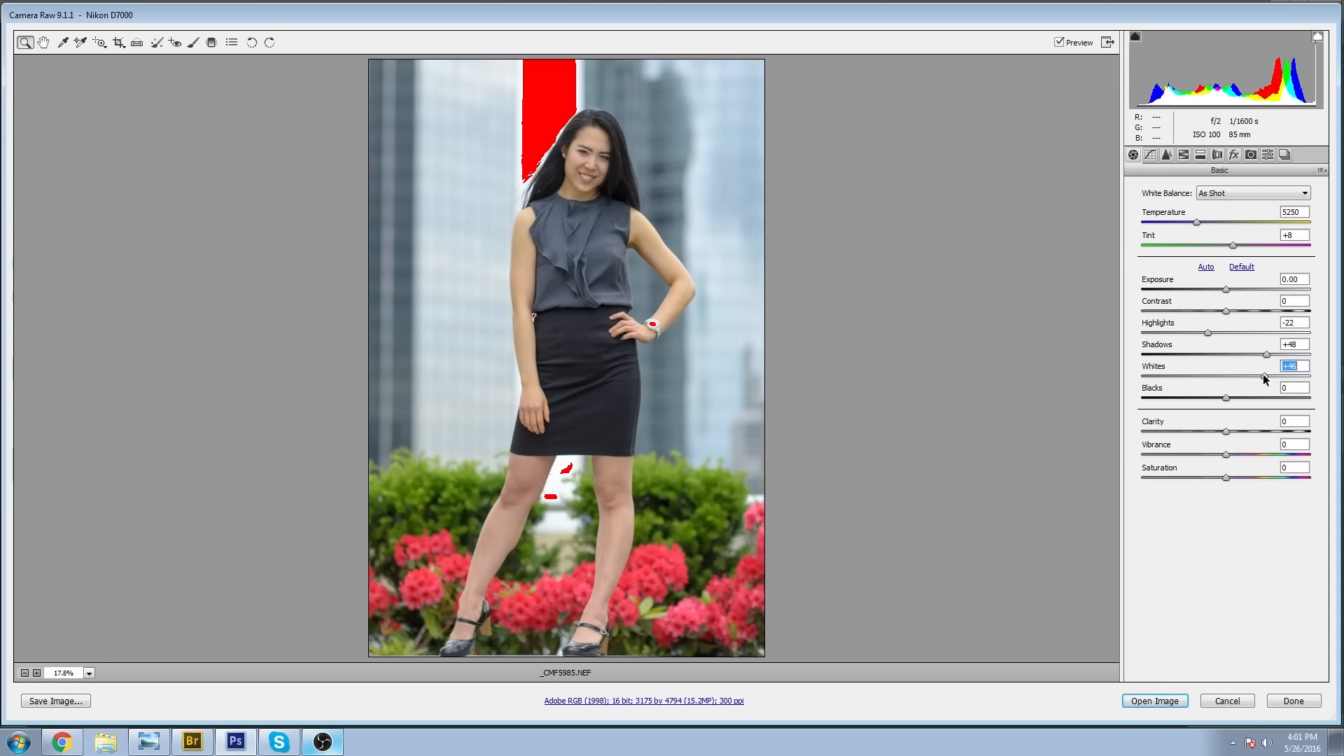
pyautogui.moveTo(1264, 375); pyautogui.dragTo(1254, 372)
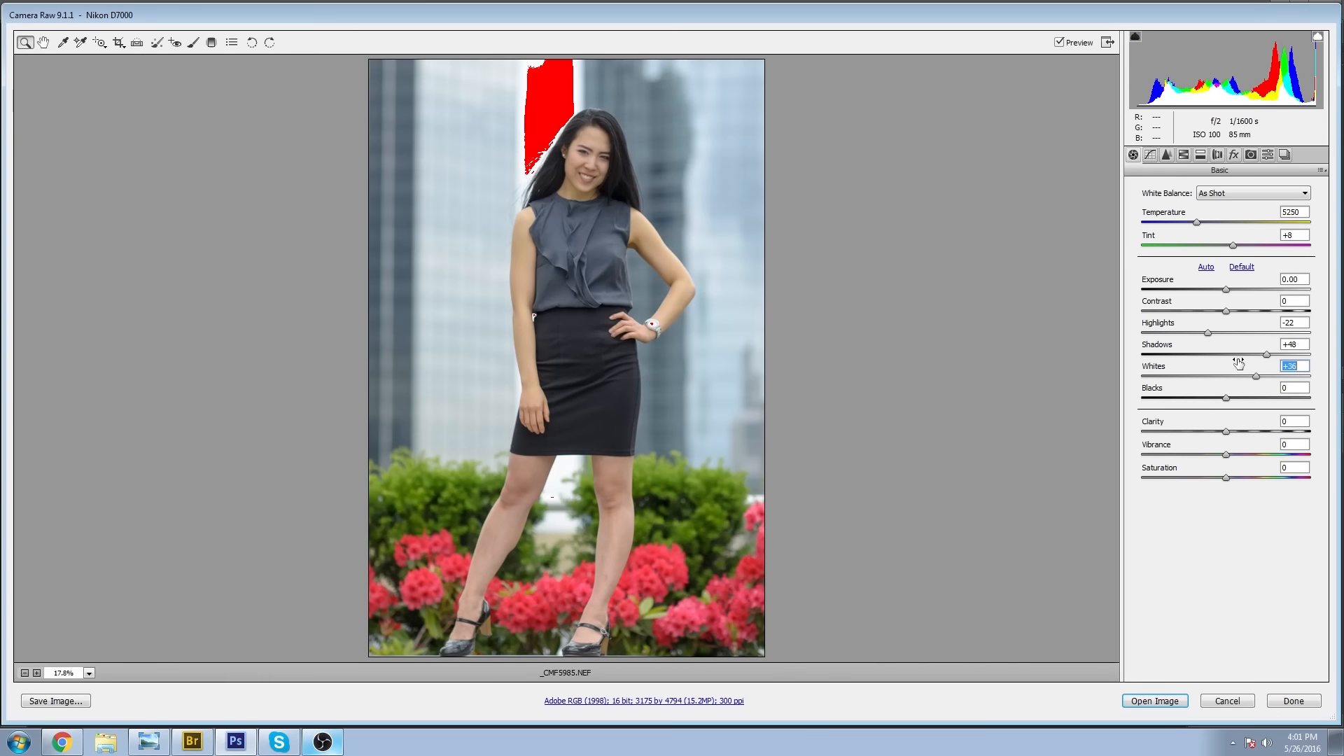
pyautogui.moveTo(1225, 395)
pyautogui.mouseDown()
pyautogui.moveTo(1201, 395)
pyautogui.moveTo(1212, 395)
pyautogui.mouseUp()
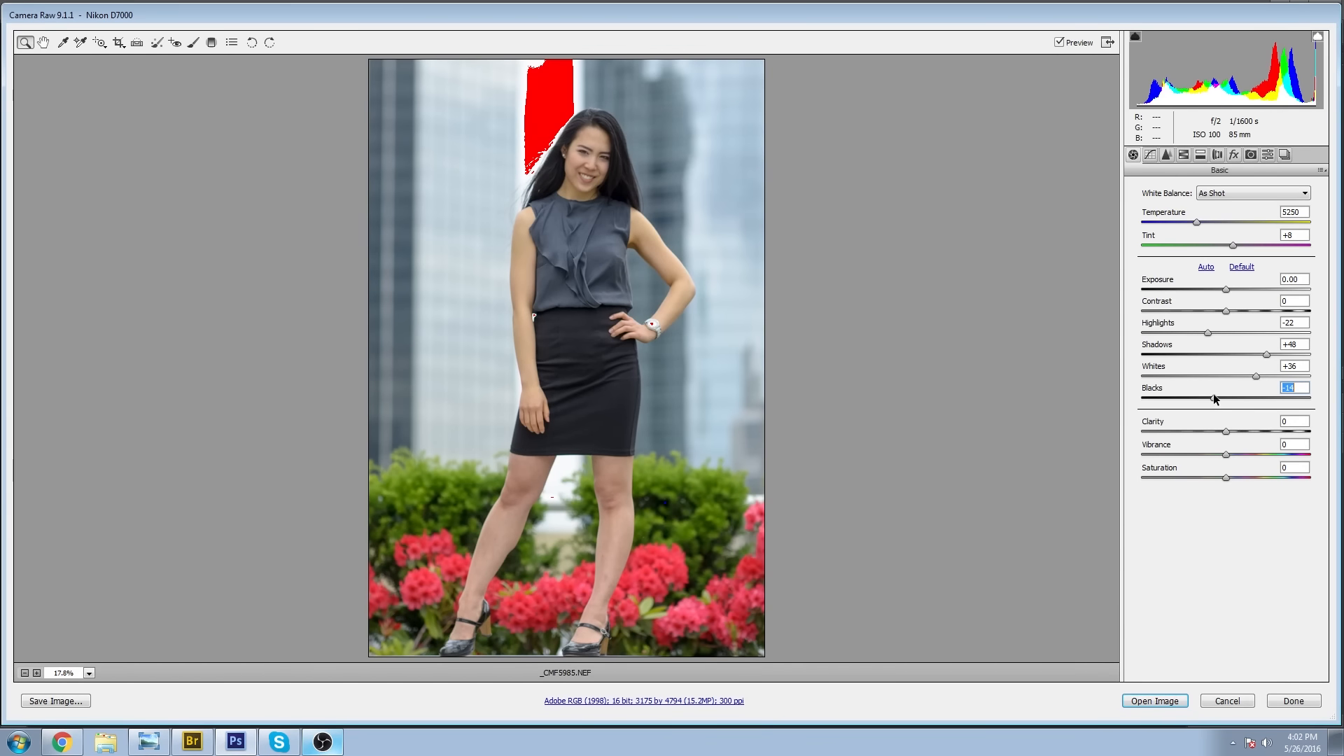
pyautogui.press('Up')
# Toggle the highlight clipping warning on and off to examine the blown-out areas of the photo.
pyautogui.click(1317, 41)
pyautogui.click(1316, 42)
pyautogui.click(1317, 41)
pyautogui.click(1317, 42)
pyautogui.click(1317, 42)
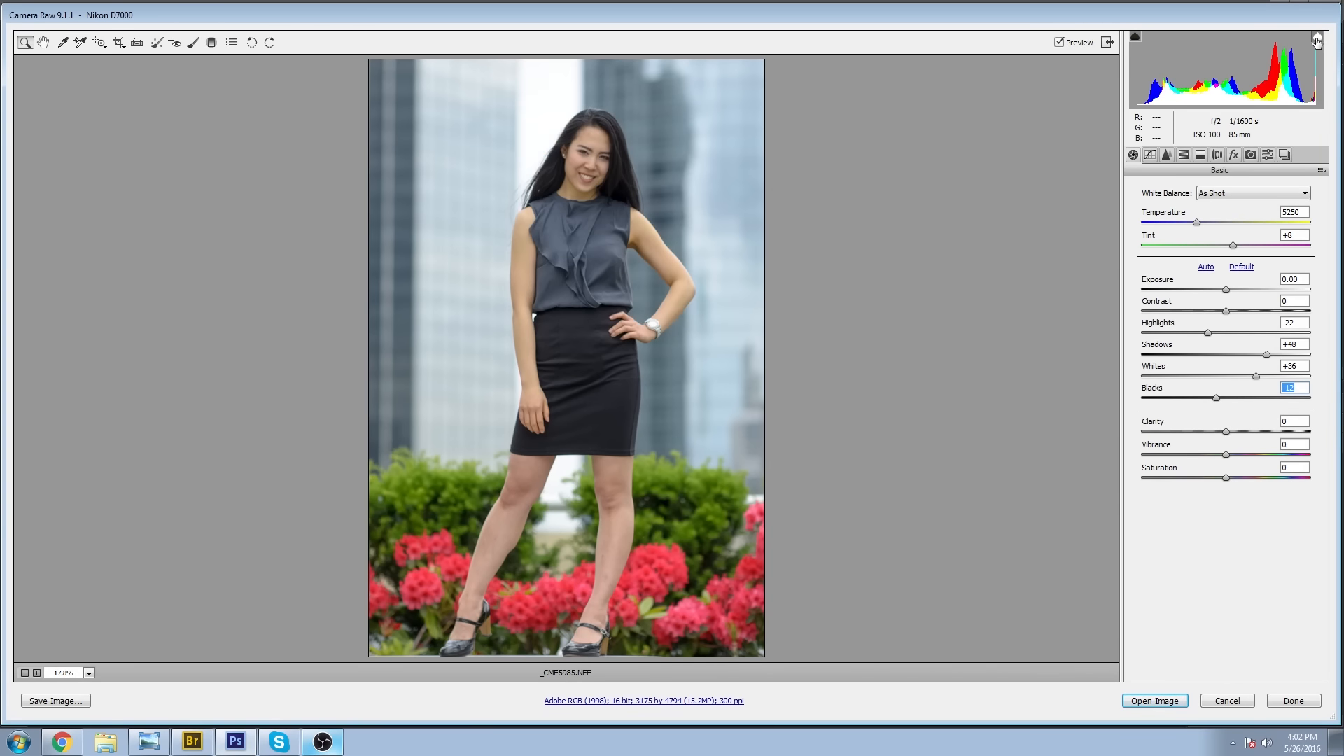
pyautogui.click(1316, 41)
pyautogui.click(1317, 41)
pyautogui.click(1317, 41)
pyautogui.click(1317, 42)
pyautogui.click(1317, 41)
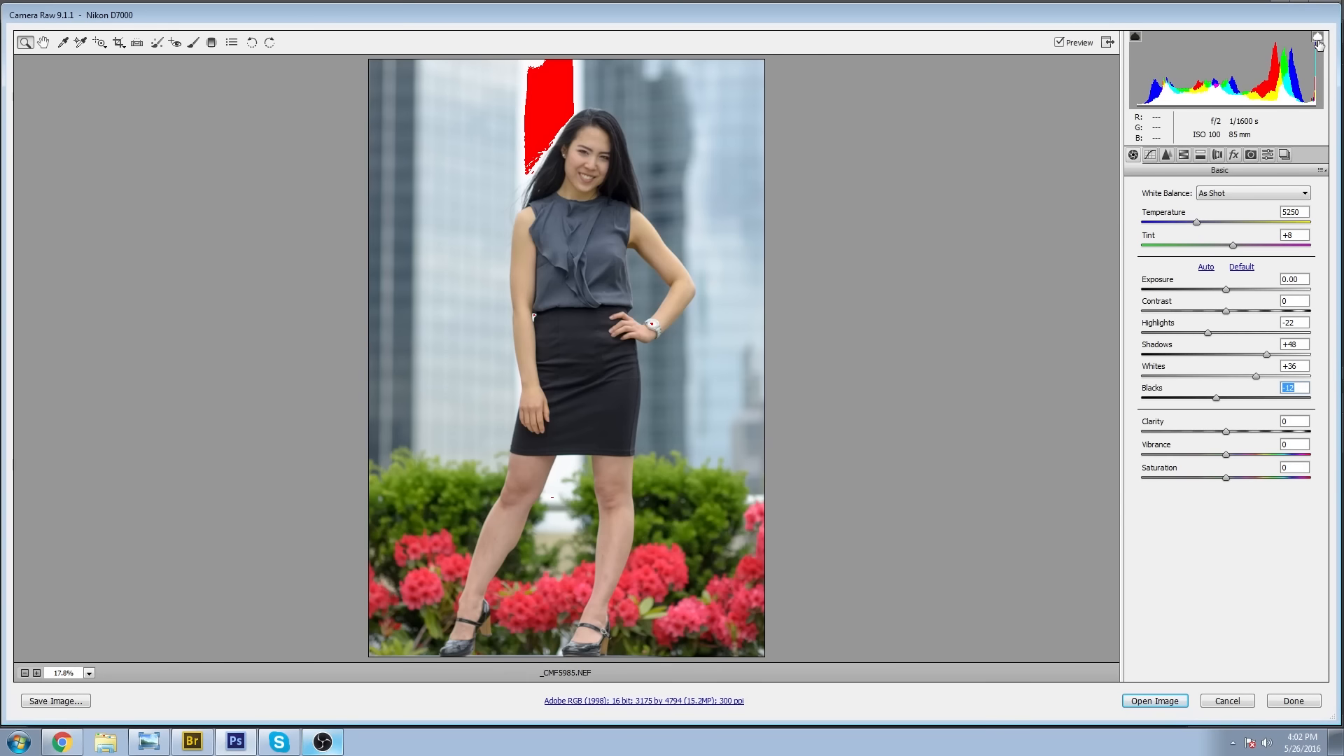
pyautogui.click(1318, 42)
pyautogui.click(1318, 42)
pyautogui.click(1318, 42)
pyautogui.click(1318, 42)
pyautogui.click(1318, 42)
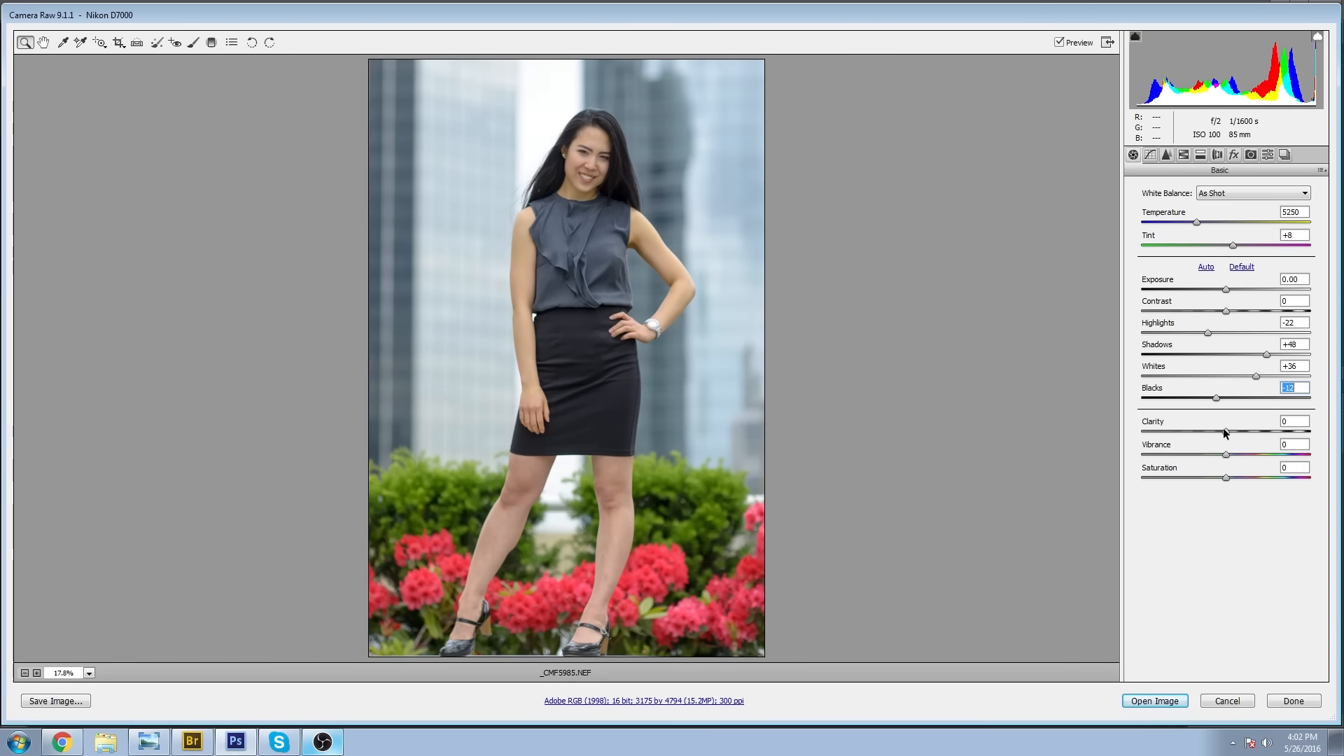
# Set Clarity to +5 and check its effect on the woman up close and in the full photo.
pyautogui.moveTo(1226, 431); pyautogui.dragTo(1230, 430)
pyautogui.moveTo(533, 112); pyautogui.dragTo(760, 394)
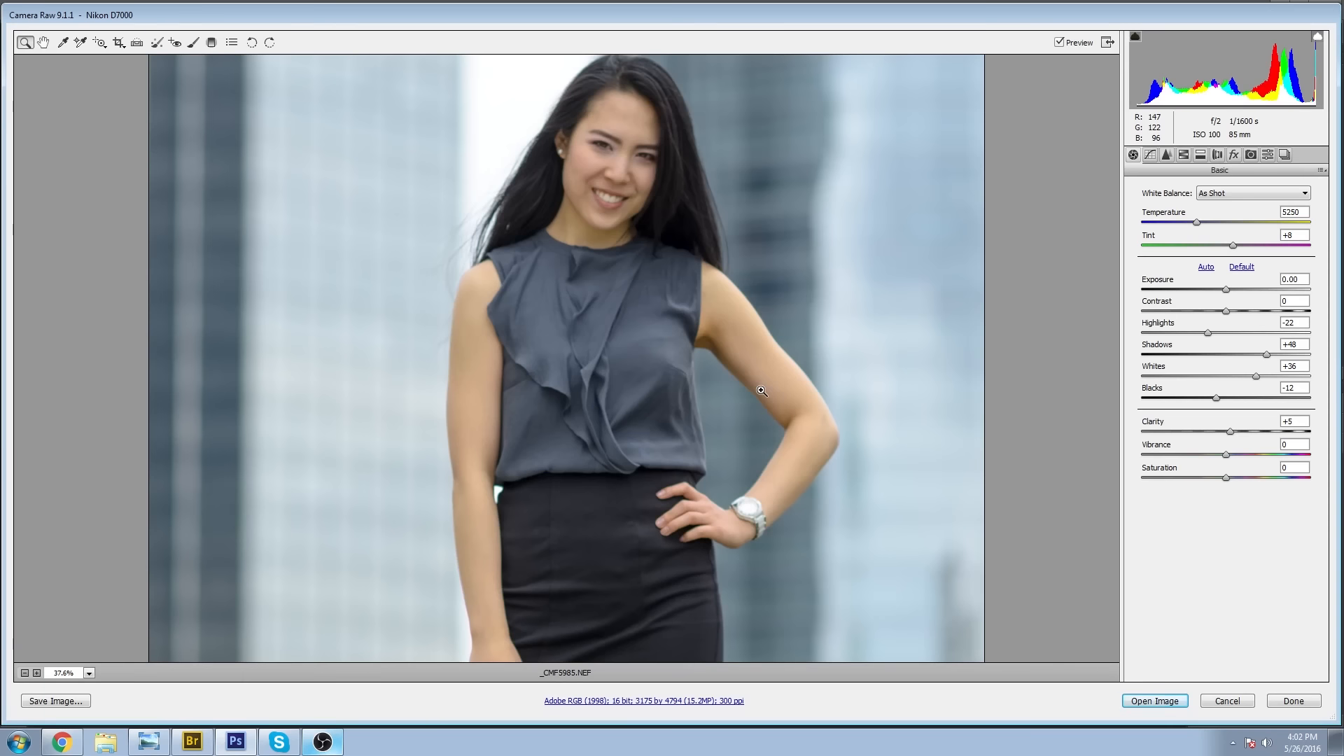
pyautogui.keyDown('alt'); pyautogui.click(684, 439); pyautogui.keyUp('alt')
pyautogui.keyDown('alt'); pyautogui.click(670, 442); pyautogui.keyUp('alt')
pyautogui.keyDown('alt'); pyautogui.click(658, 436); pyautogui.keyUp('alt')
pyautogui.keyDown('alt'); pyautogui.click(630, 378); pyautogui.keyUp('alt')
pyautogui.keyDown('alt'); pyautogui.click(623, 364); pyautogui.keyUp('alt')
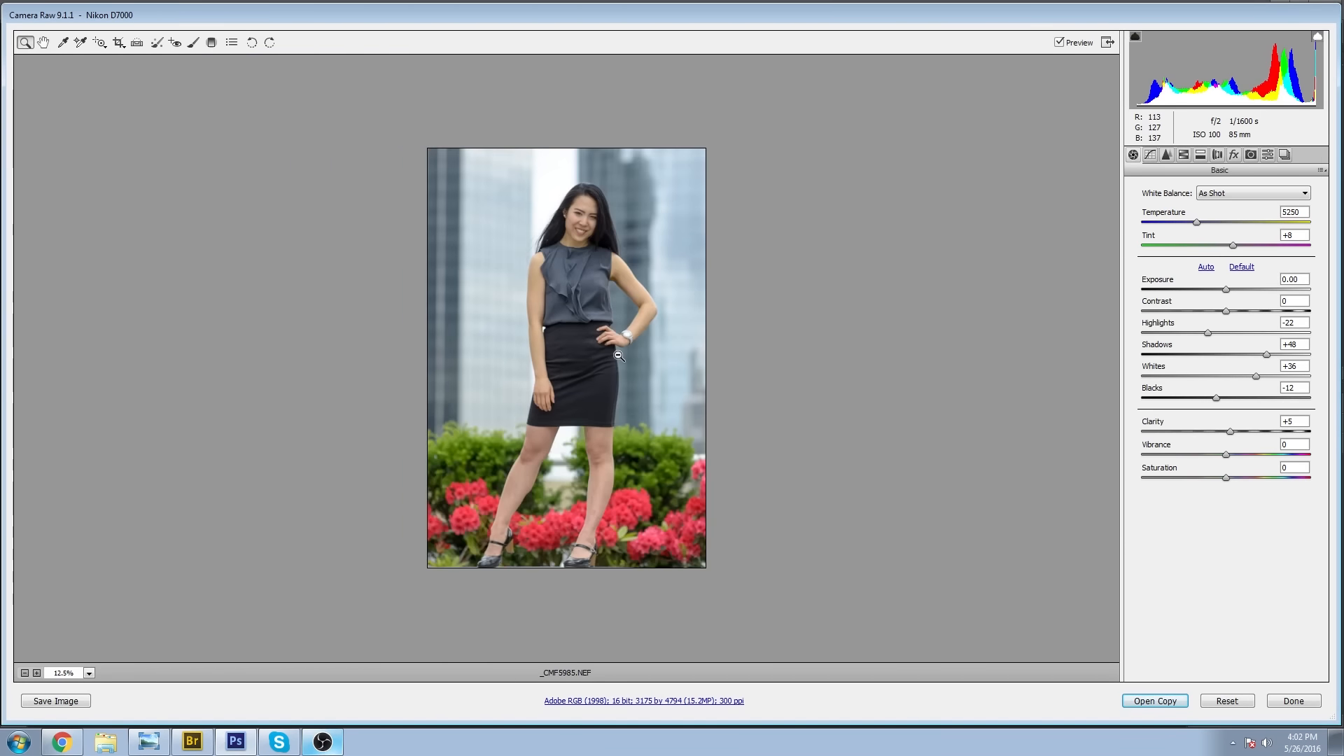
pyautogui.keyDown('alt'); pyautogui.click(567, 347); pyautogui.keyUp('alt')
pyautogui.click(553, 341)
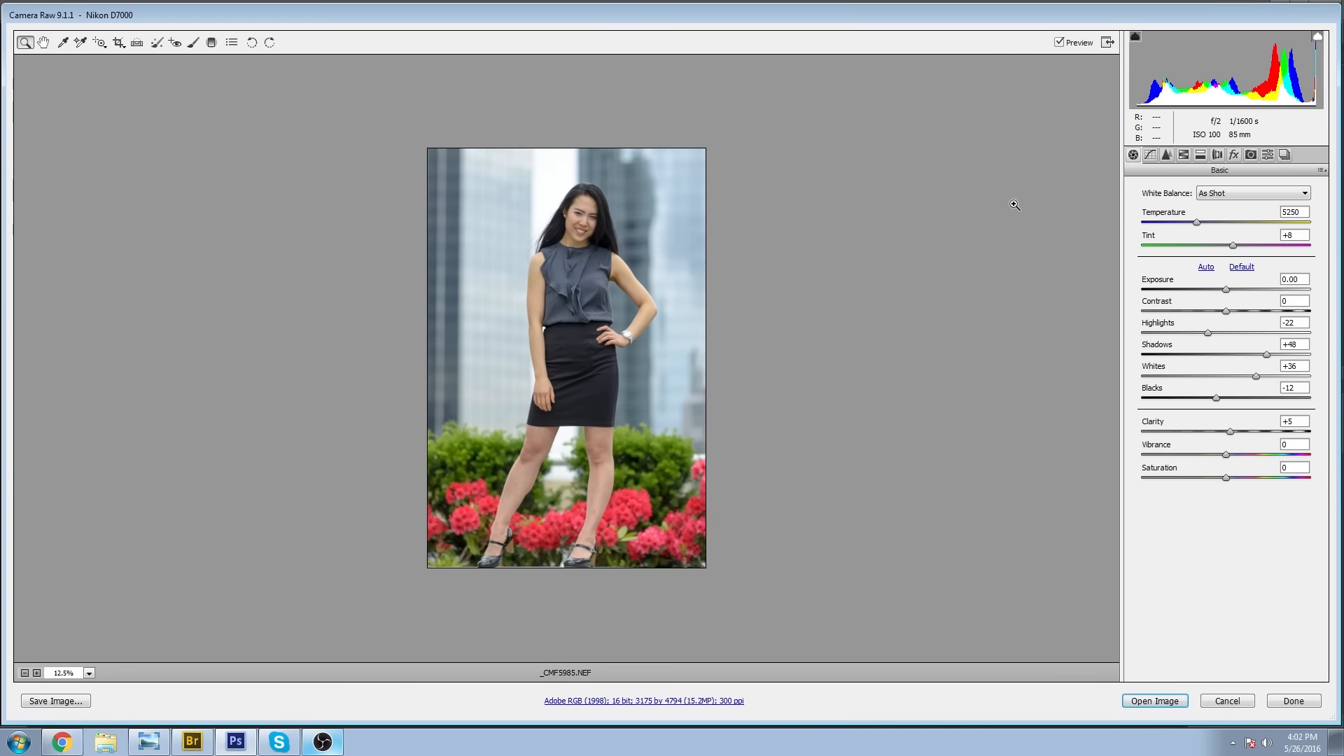
# In the HSL hue adjustments, set Reds to -65 and return Oranges to 0 after trying a negative shift.
pyautogui.click(1166, 154)
pyautogui.click(1183, 155)
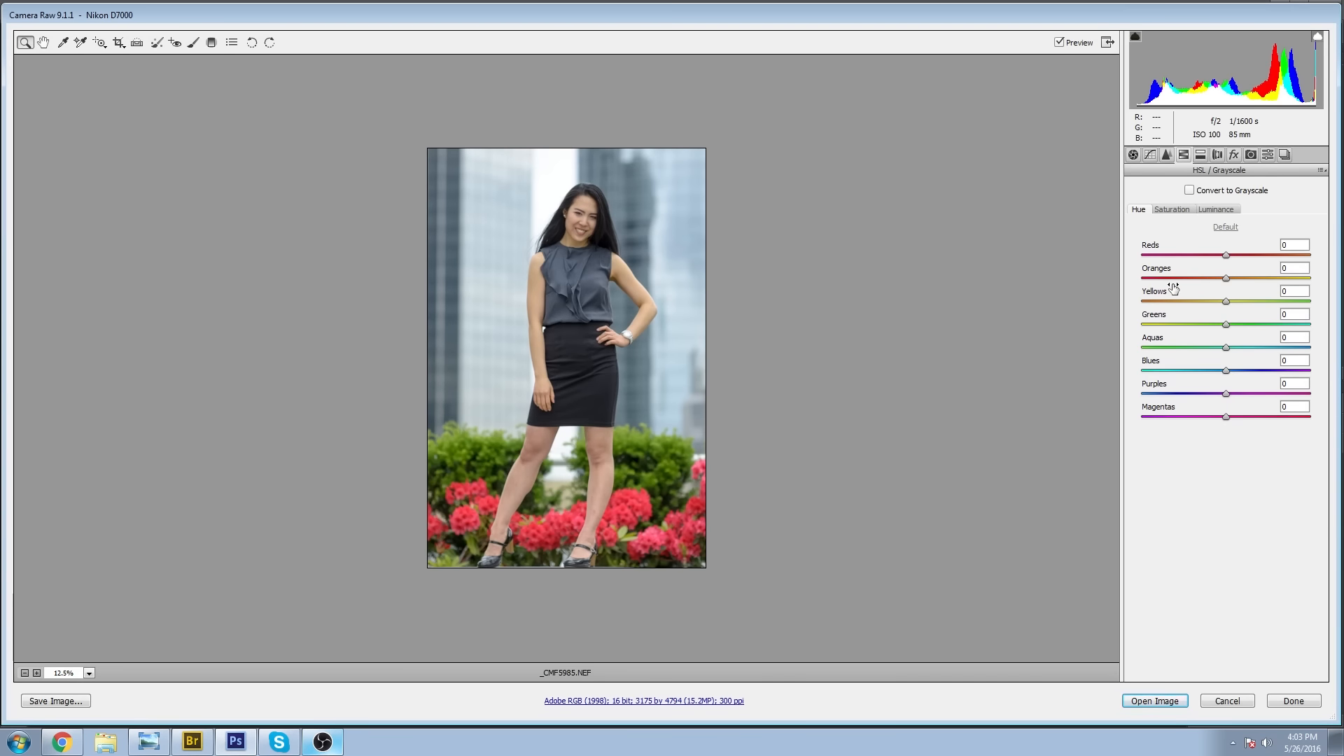
pyautogui.moveTo(1227, 257); pyautogui.dragTo(1173, 253)
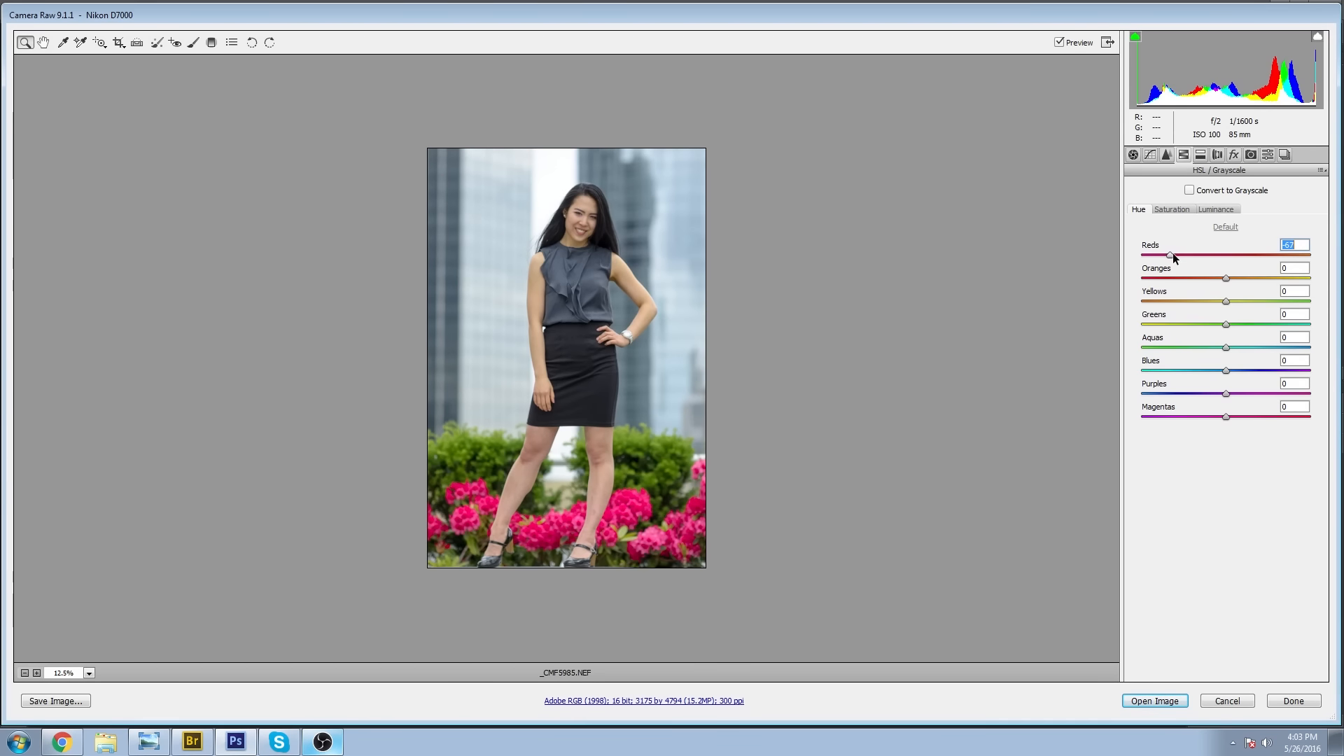
pyautogui.moveTo(1227, 277); pyautogui.dragTo(1185, 276)
pyautogui.doubleClick(1258, 280)
# Set the hue of Yellows to -55, Greens to +20, Aquas to +60, Blues to +10 and Purples to +20.
pyautogui.moveTo(1227, 301); pyautogui.dragTo(1181, 292)
pyautogui.moveTo(1290, 290); pyautogui.dragTo(1308, 301)
pyautogui.write('55')
pyautogui.moveTo(1226, 324); pyautogui.dragTo(1243, 325)
pyautogui.moveTo(1225, 347); pyautogui.dragTo(1242, 393)
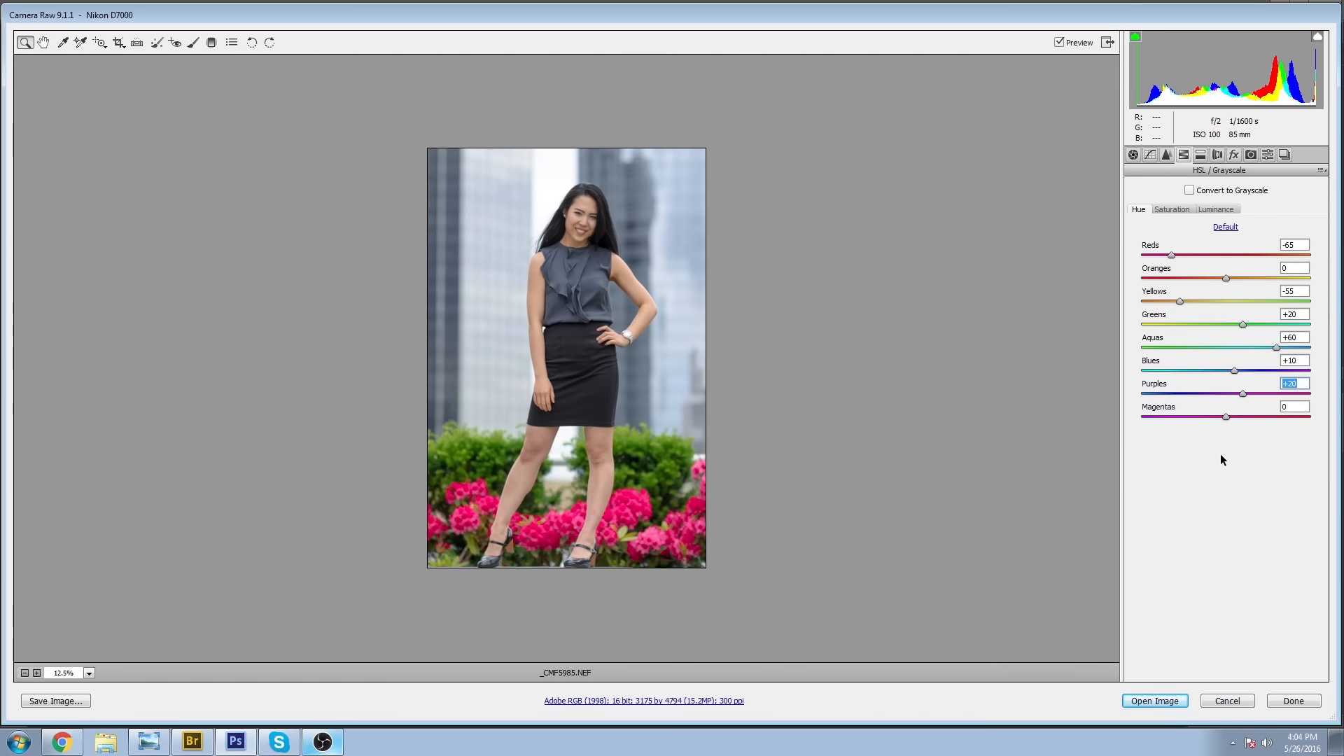
# Adjust the Purples saturation in the HSL settings.
pyautogui.click(1173, 206)
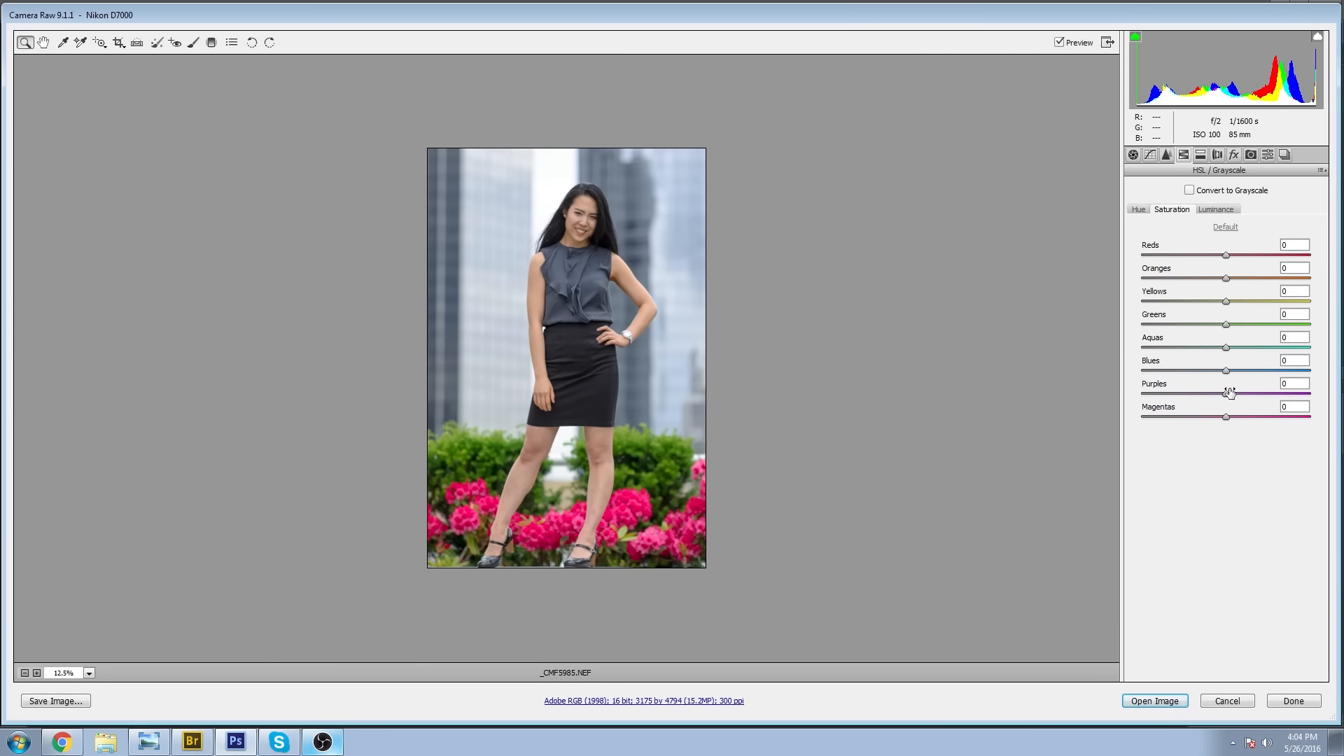
pyautogui.moveTo(1226, 392); pyautogui.dragTo(1279, 393)
pyautogui.moveTo(1183, 393); pyautogui.dragTo(1265, 404)
# Set the HSL luminance of Oranges to +20, Yellows to +20 and Greens to -35.
pyautogui.click(1216, 209)
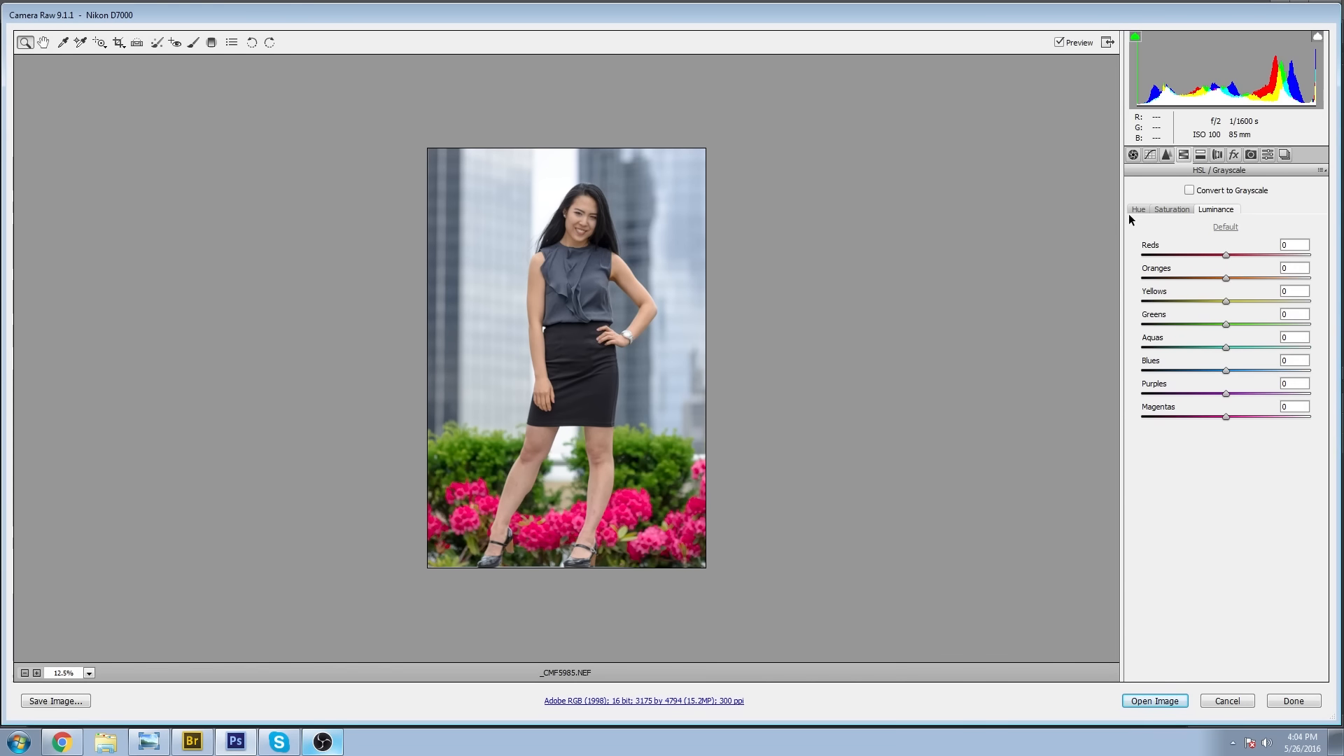
pyautogui.moveTo(1227, 278)
pyautogui.mouseDown()
pyautogui.moveTo(1257, 276)
pyautogui.moveTo(1245, 275)
pyautogui.mouseUp()
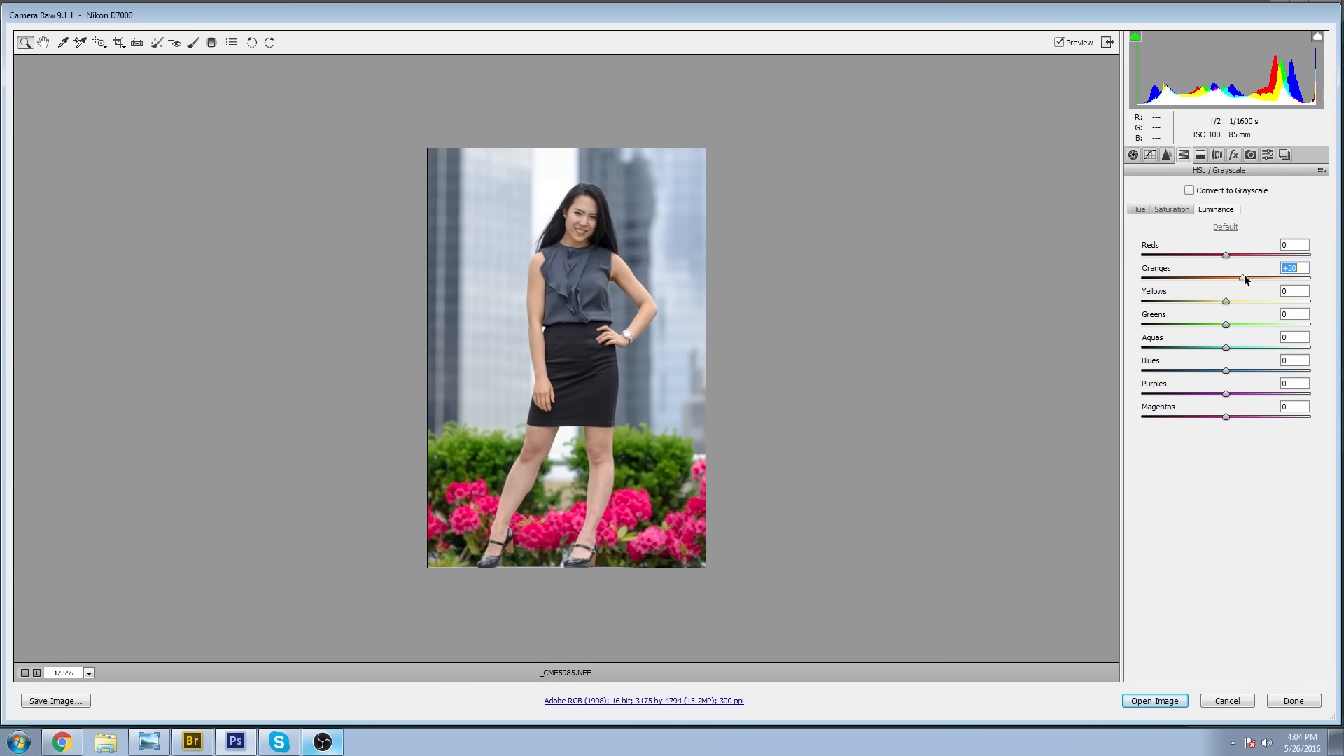
pyautogui.moveTo(1227, 301); pyautogui.dragTo(1242, 296)
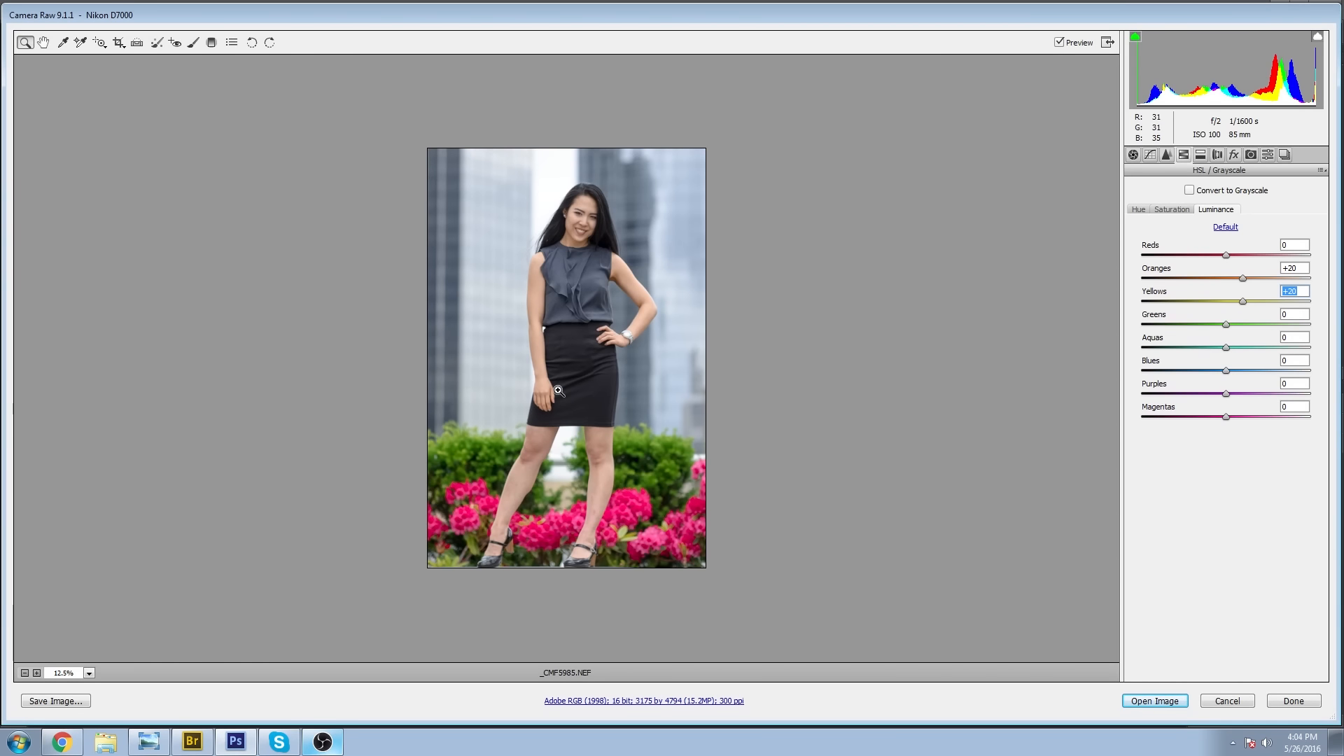
pyautogui.moveTo(1226, 324)
pyautogui.mouseDown()
pyautogui.moveTo(1169, 308)
pyautogui.moveTo(1200, 318)
pyautogui.mouseUp()
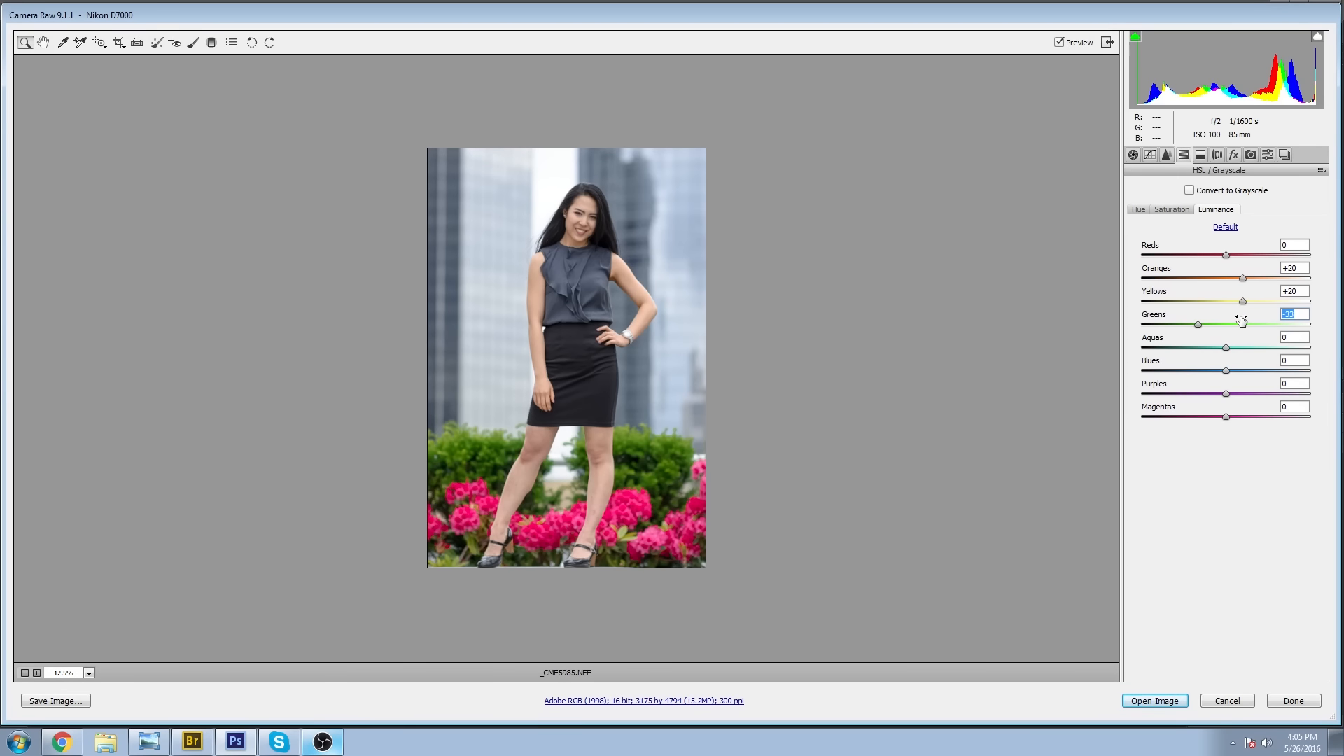
pyautogui.press('Down')
pyautogui.press('Down')
# Set the luminance of Aquas to -50, Blues to -30, Purples to +90 and Magentas to +50.
pyautogui.moveTo(1224, 348); pyautogui.dragTo(1042, 343)
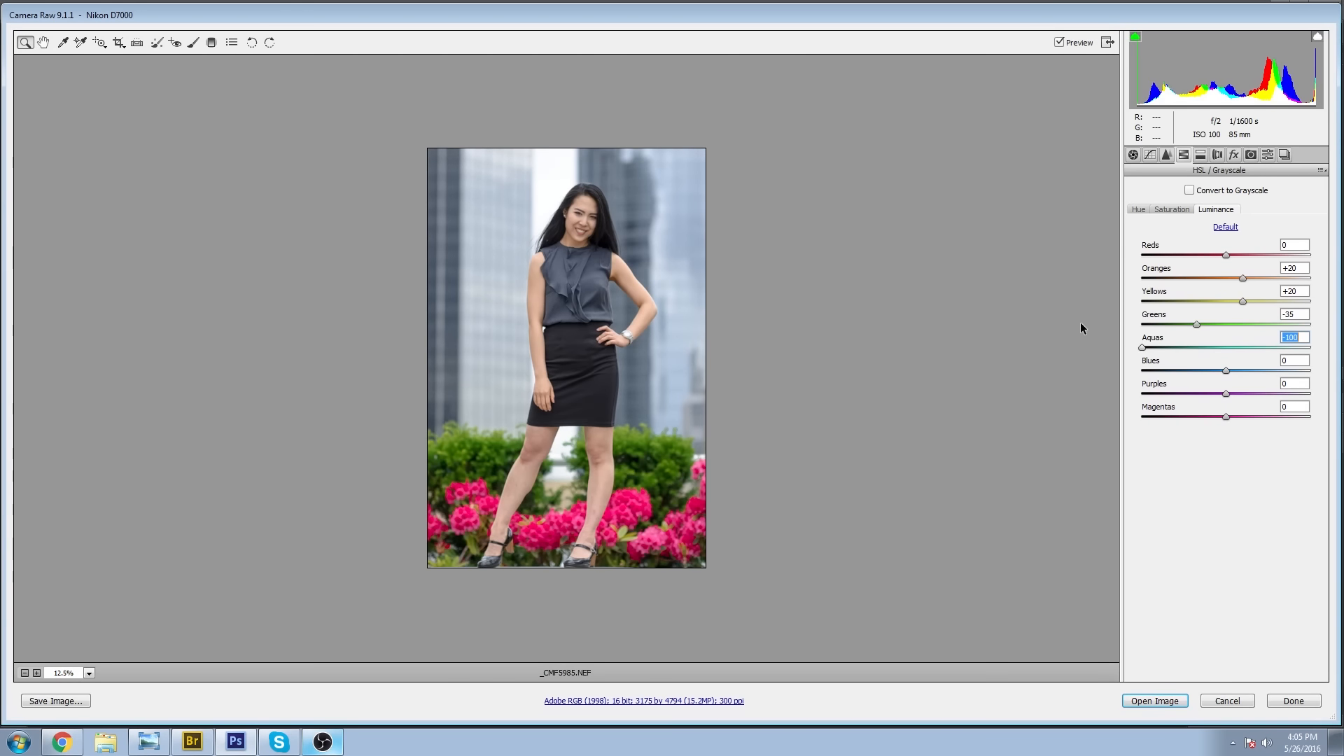
pyautogui.click(1179, 346)
pyautogui.moveTo(1285, 336); pyautogui.dragTo(1301, 342)
pyautogui.write('0')
pyautogui.moveTo(1228, 373); pyautogui.dragTo(1173, 403)
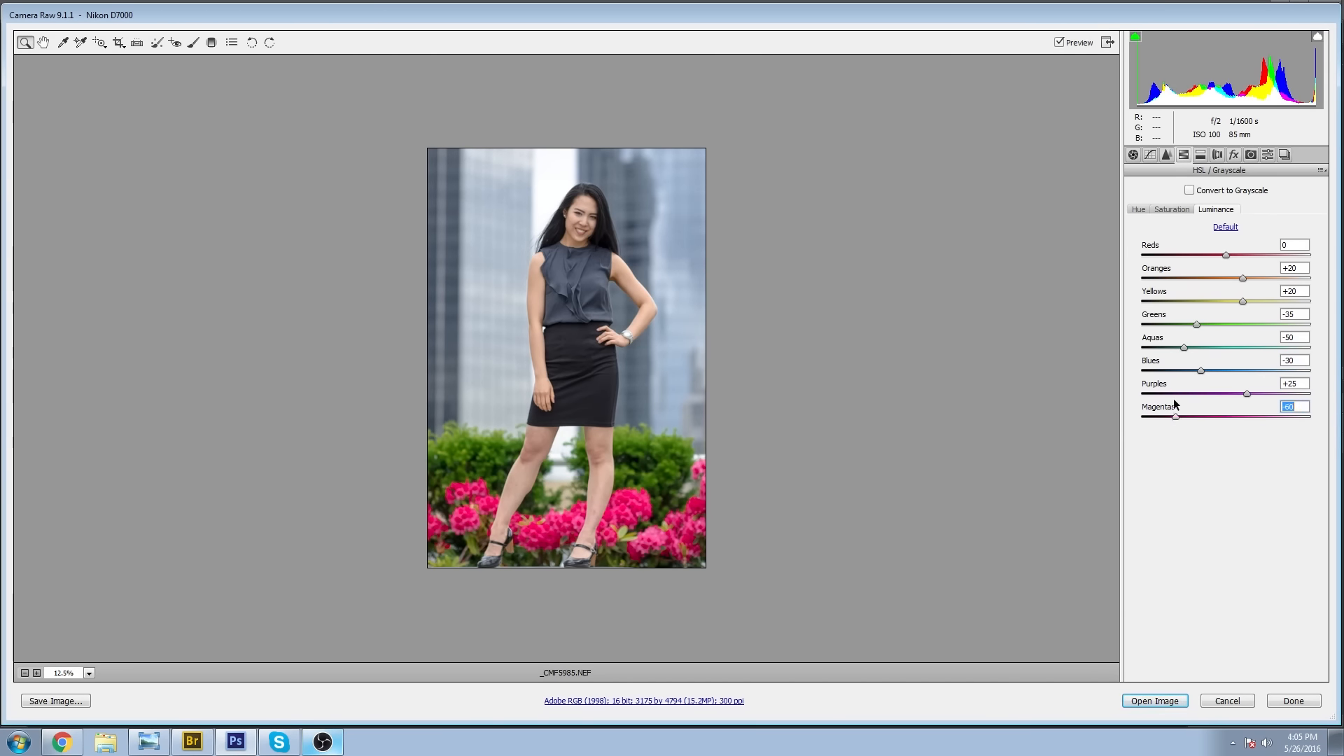
pyautogui.moveTo(1242, 394); pyautogui.dragTo(1326, 386)
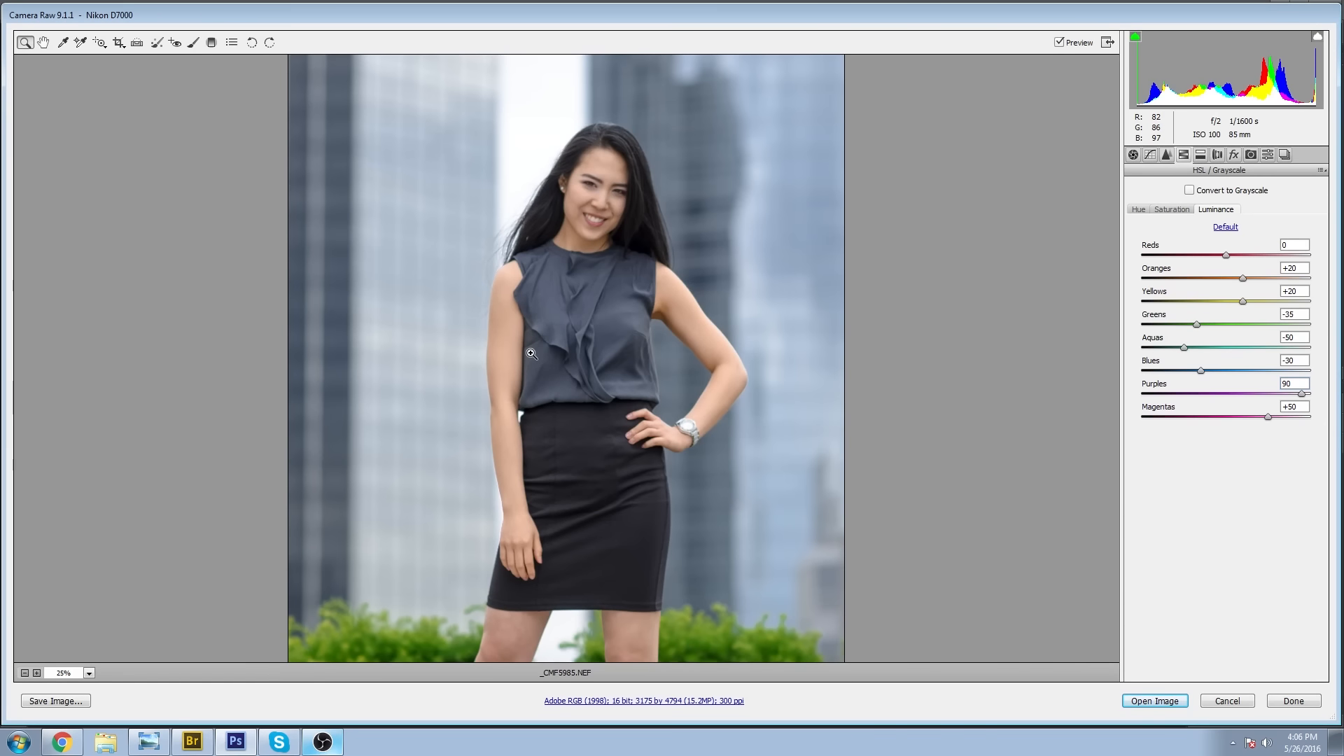
# Open the color lens corrections and inspect the hair and shoulder edges up close for color fringing.
pyautogui.click(1217, 155)
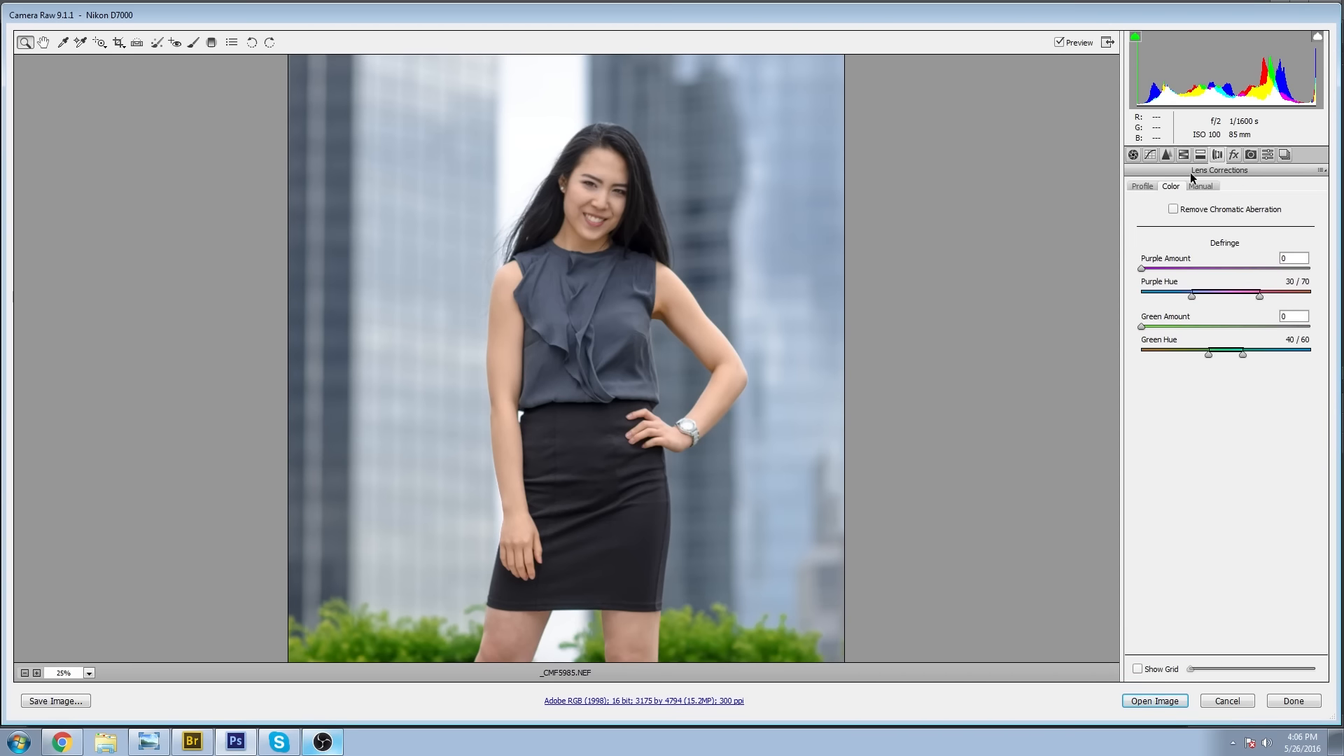
pyautogui.click(1142, 187)
pyautogui.click(1170, 187)
pyautogui.moveTo(432, 114); pyautogui.dragTo(698, 353)
pyautogui.moveTo(620, 241); pyautogui.dragTo(620, 241)
pyautogui.moveTo(334, 115); pyautogui.dragTo(543, 465)
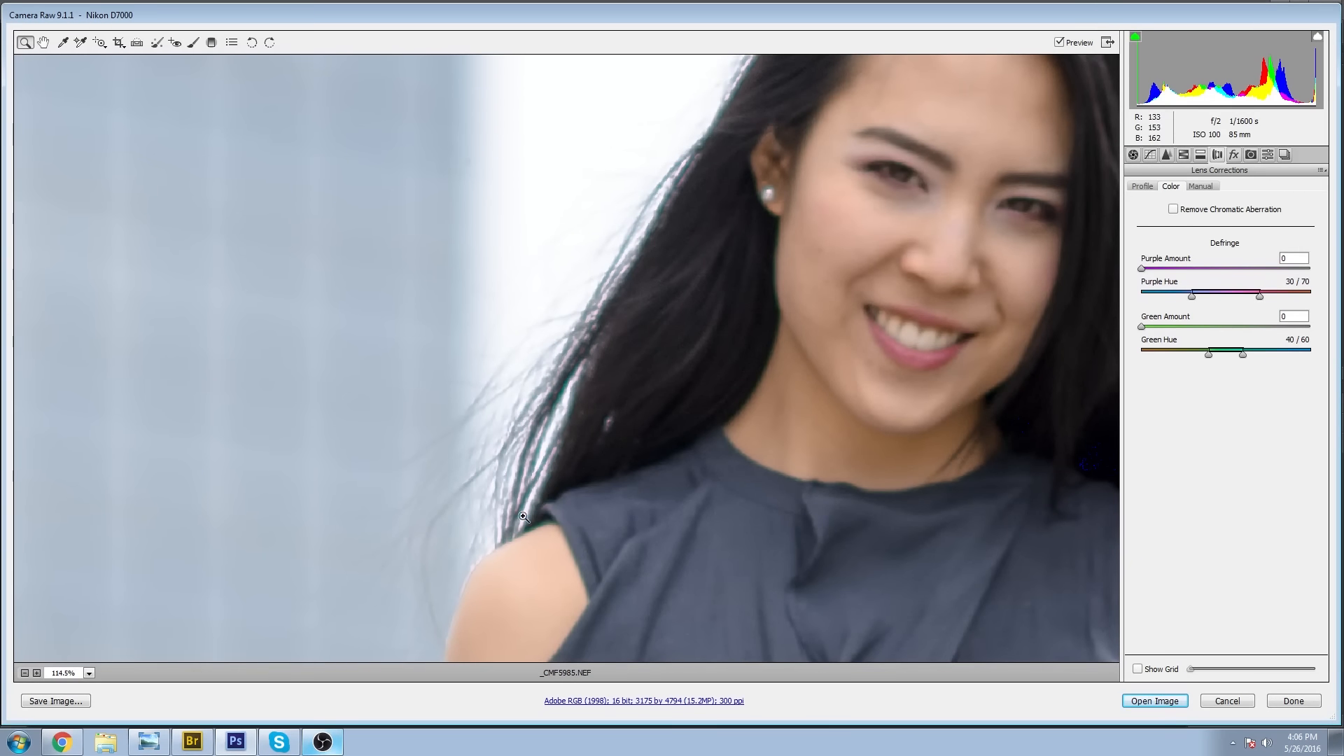
pyautogui.scroll(-5, 545, 454)
pyautogui.scroll(3, 549, 460)
pyautogui.rightClick(669, 417)
pyautogui.click(1244, 426)
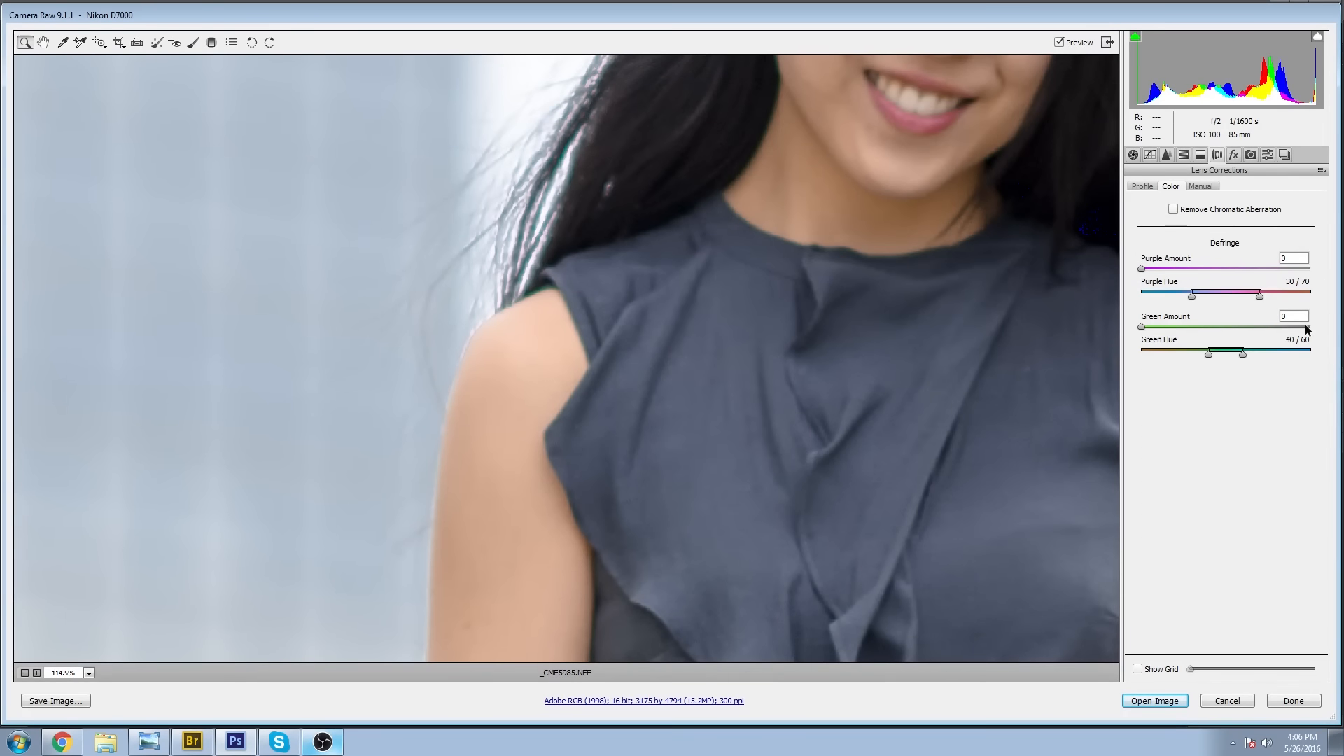
# Set the purple defringe Amount to 20 and its Purple Hue range to 35/71.
pyautogui.moveTo(1197, 295); pyautogui.dragTo(1199, 296)
pyautogui.moveTo(1141, 269); pyautogui.dragTo(1341, 261)
pyautogui.scroll(2, 732, 343)
pyautogui.moveTo(1223, 261); pyautogui.dragTo(1330, 267)
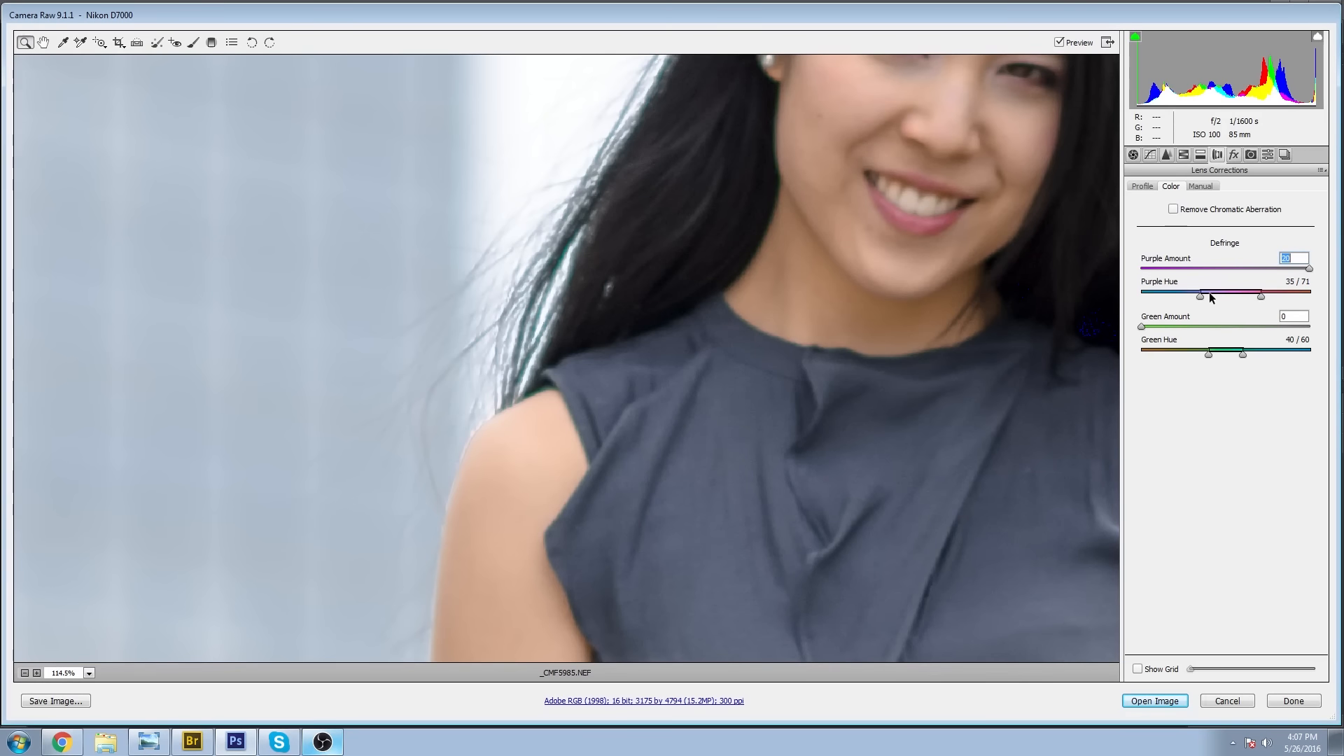
# Examine the edges of the hair, arm, blouse and waist for remaining color fringing.
pyautogui.scroll(-4, 600, 335)
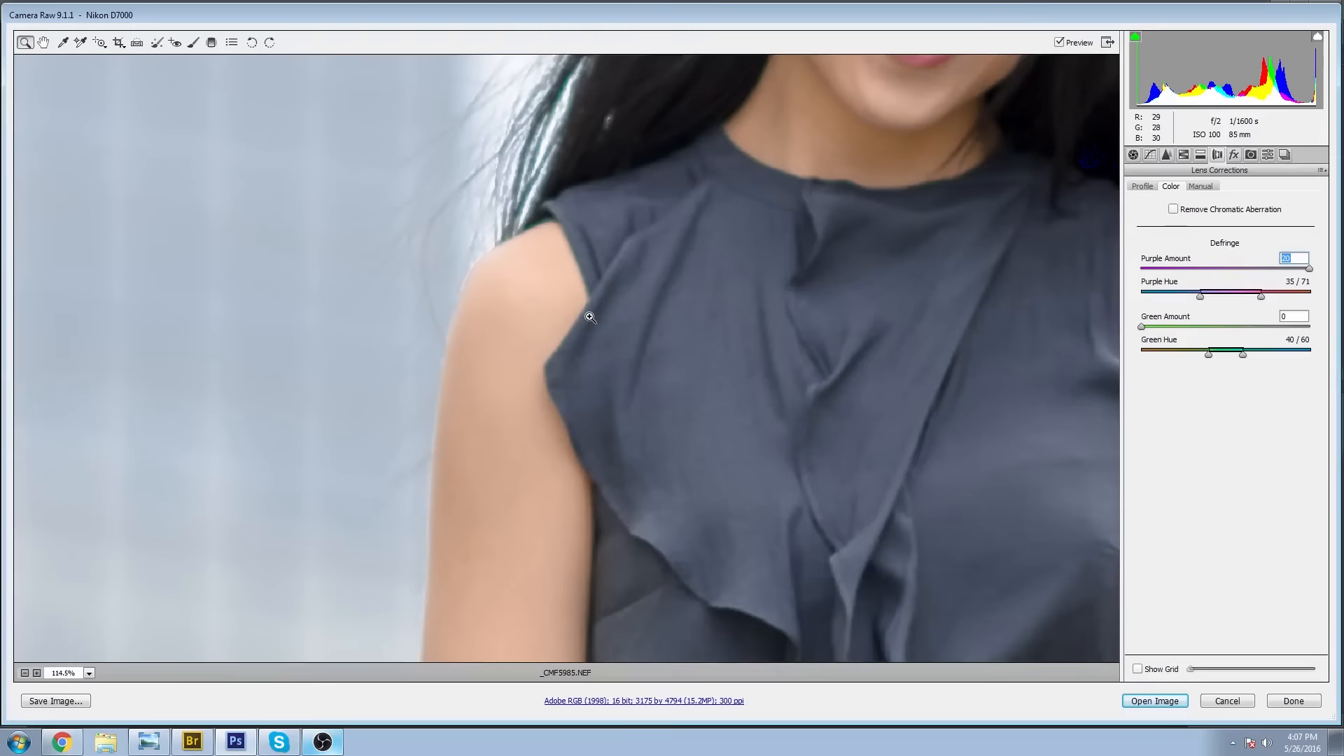
pyautogui.scroll(2, 585, 321)
pyautogui.scroll(-4, 585, 328)
pyautogui.scroll(-2, 582, 331)
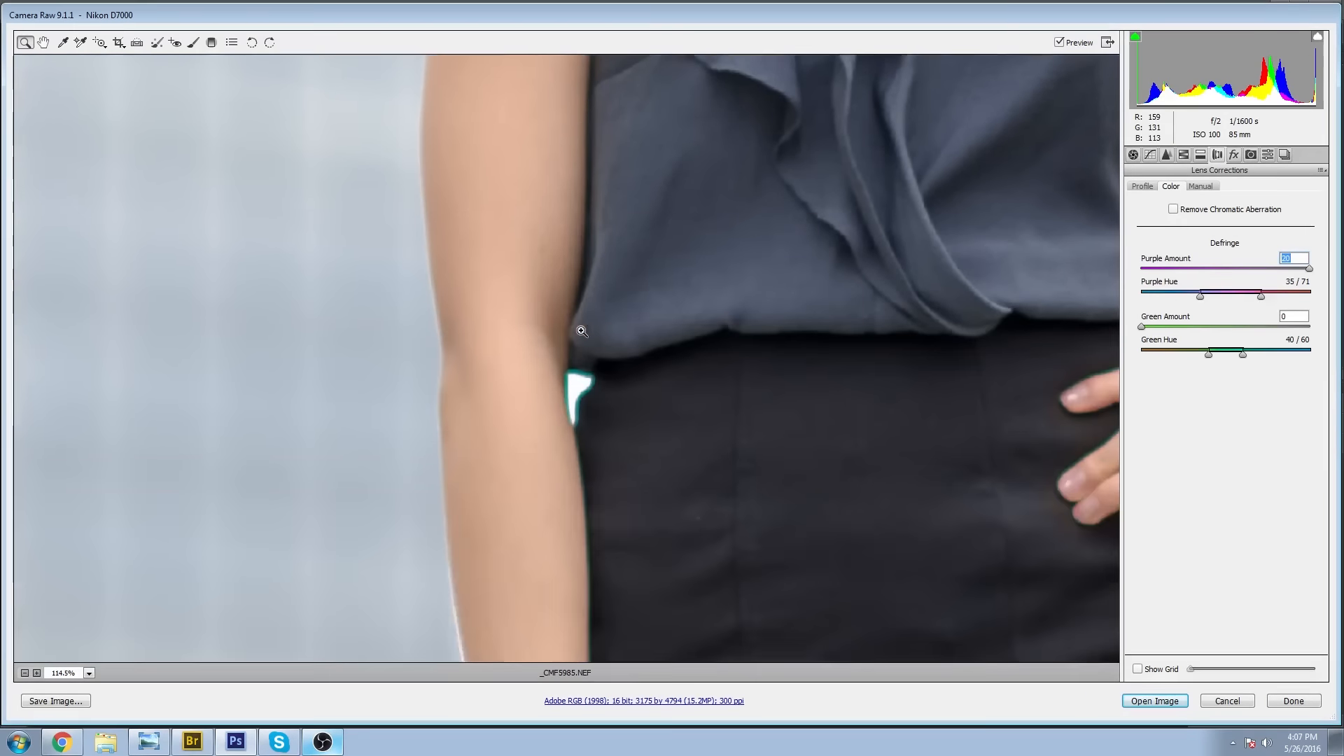
pyautogui.scroll(6, 547, 338)
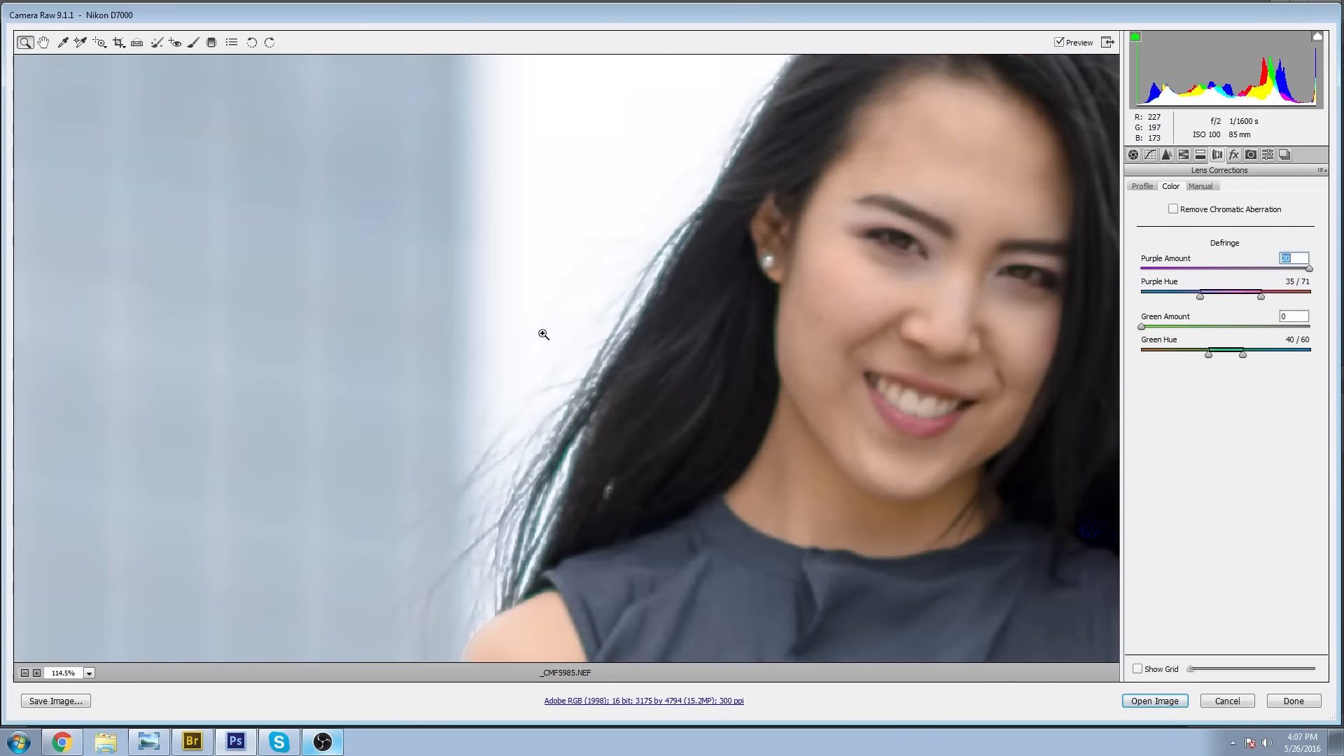
pyautogui.scroll(1, 543, 335)
pyautogui.moveTo(925, 283); pyautogui.dragTo(590, 361)
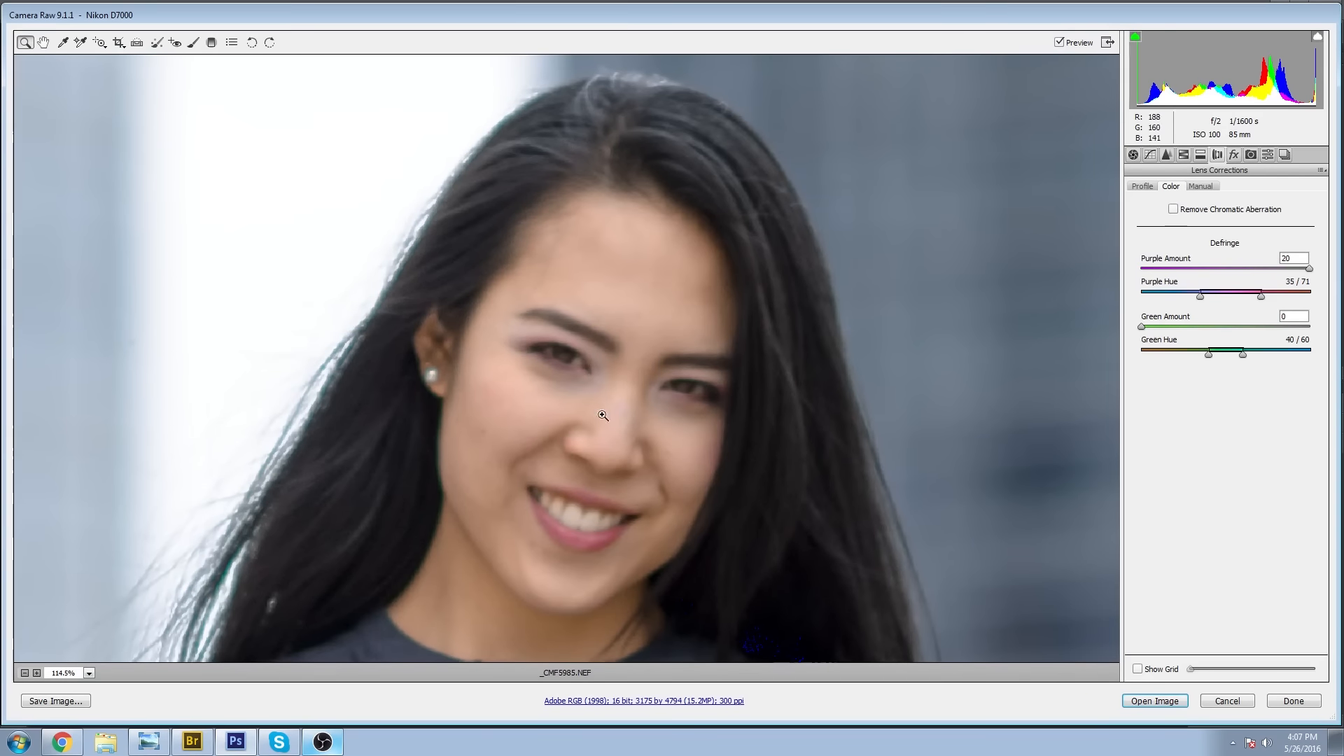
pyautogui.moveTo(777, 527); pyautogui.dragTo(672, 105)
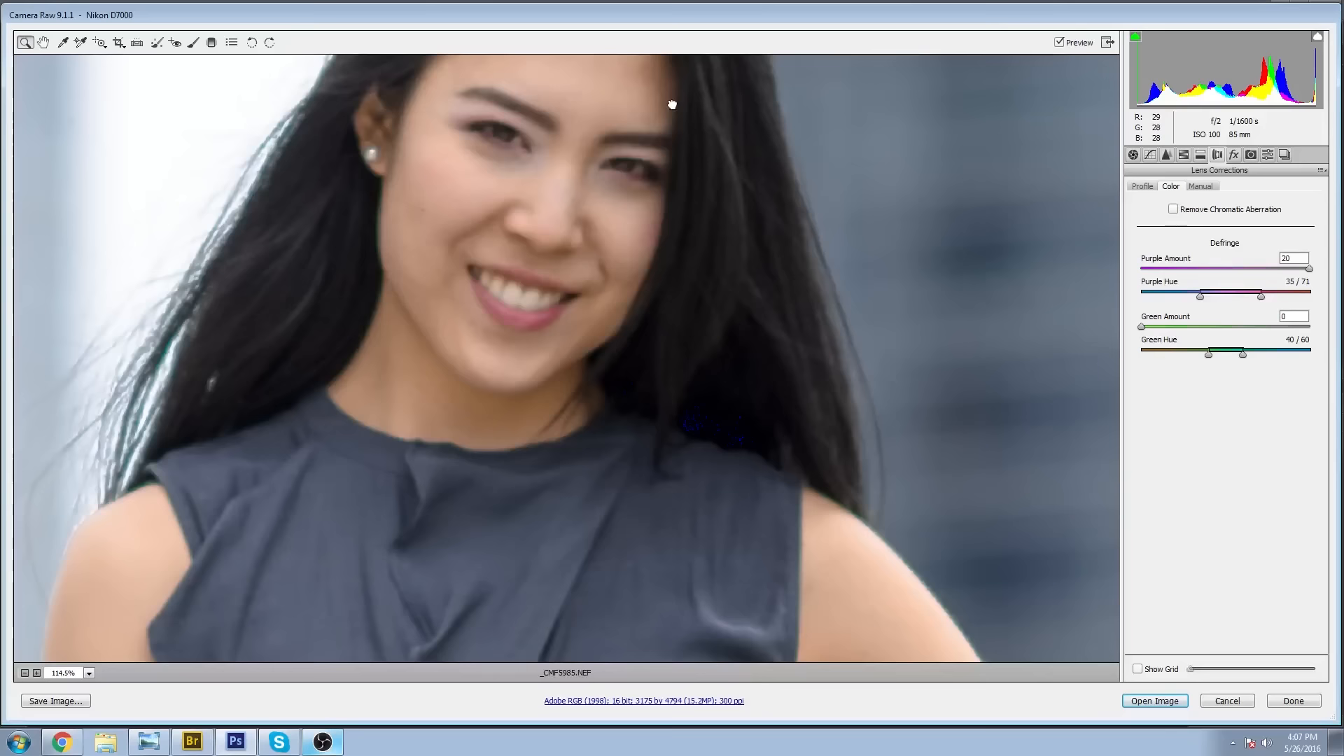
pyautogui.moveTo(775, 519); pyautogui.dragTo(759, 180)
pyautogui.moveTo(692, 208); pyautogui.dragTo(953, 548)
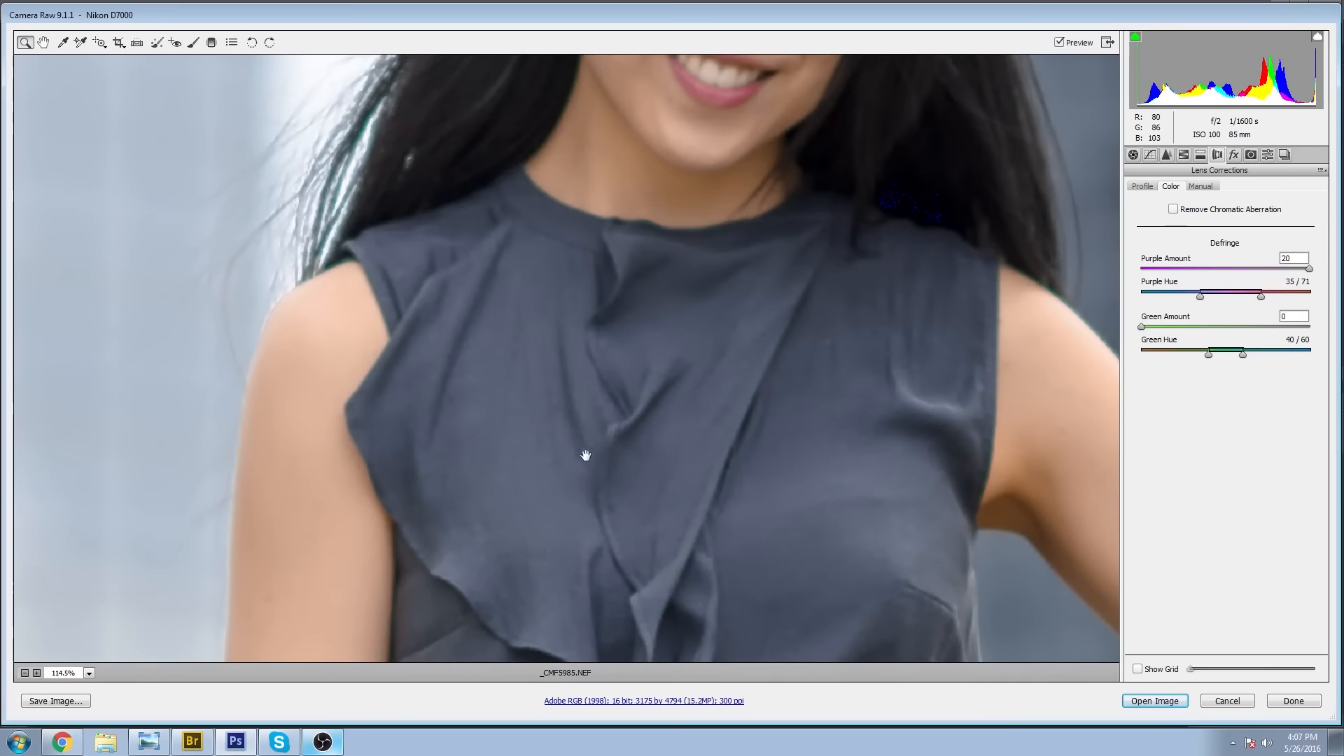
pyautogui.moveTo(496, 150); pyautogui.dragTo(560, 378)
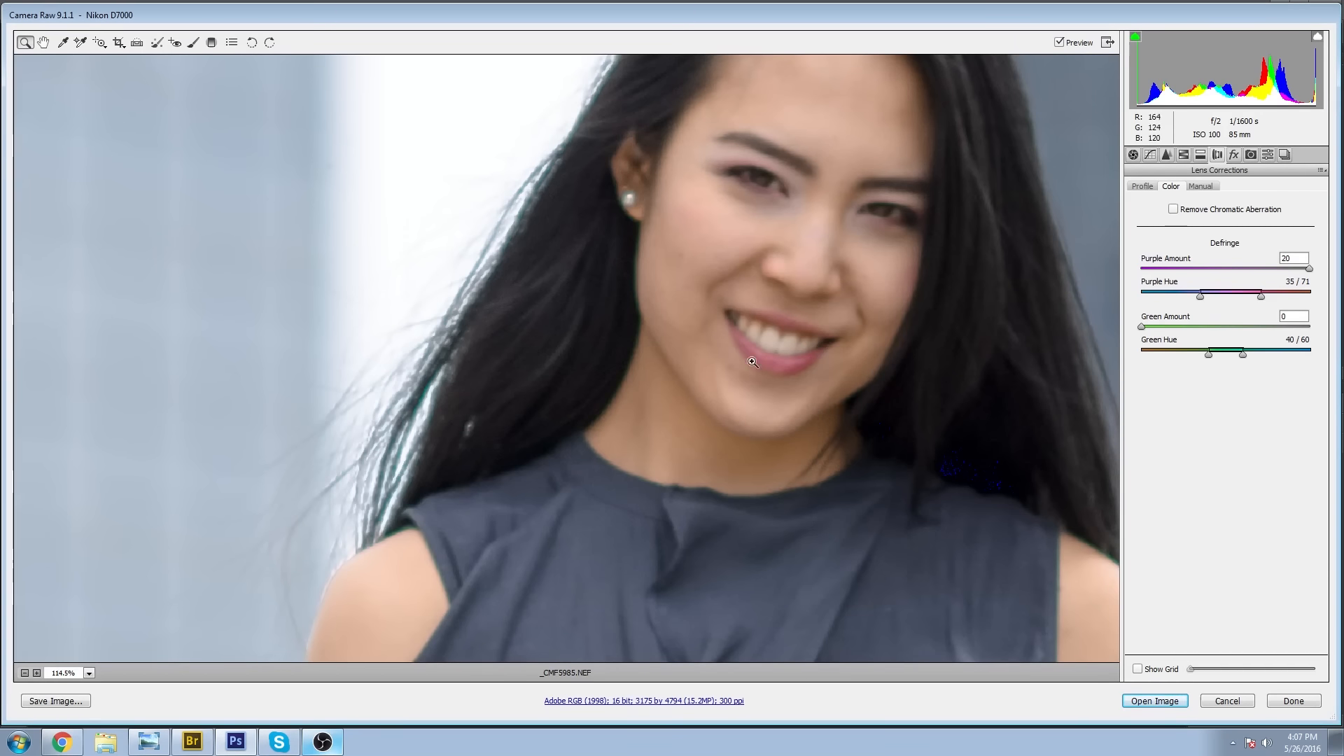
# Set the green defringe Amount to 20 and widen its Green Hue range to 41/85.
pyautogui.moveTo(520, 574); pyautogui.dragTo(505, 296)
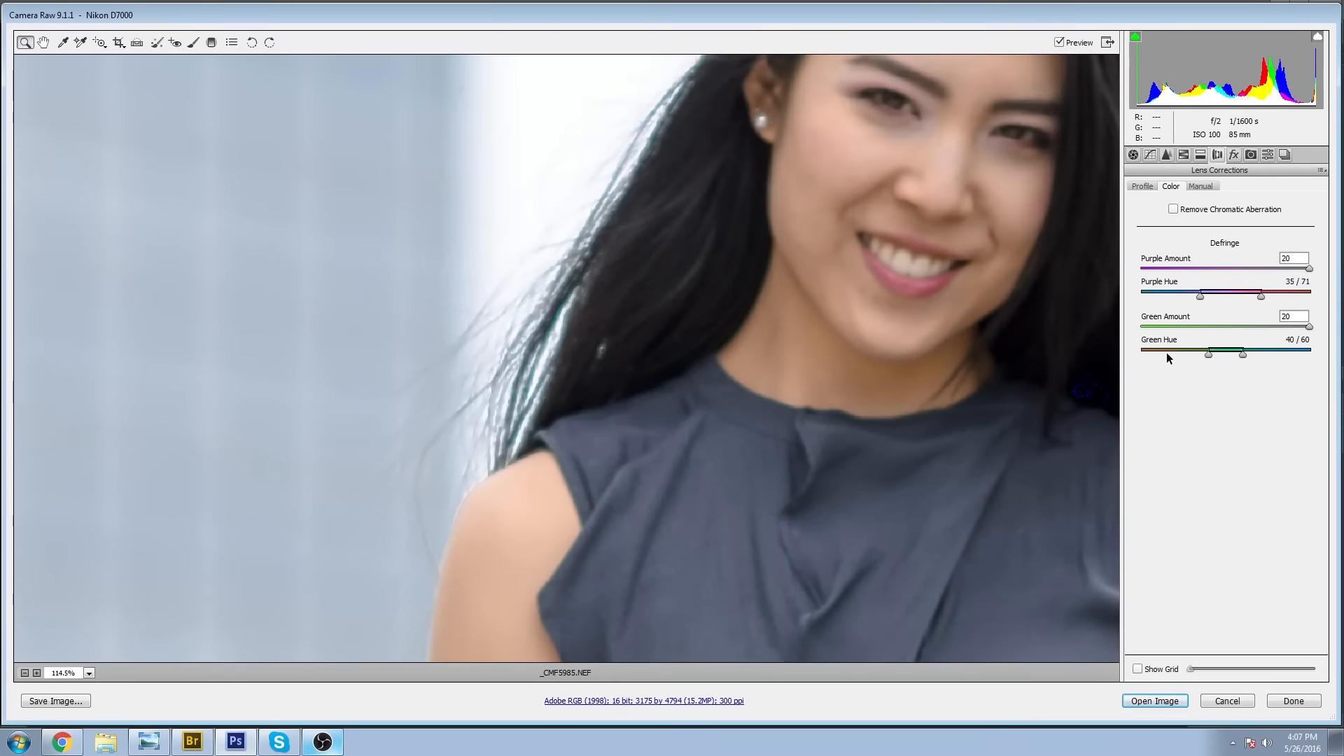
pyautogui.moveTo(1244, 355); pyautogui.dragTo(1287, 355)
pyautogui.moveTo(700, 616); pyautogui.dragTo(693, 207)
pyautogui.moveTo(875, 616); pyautogui.dragTo(621, 348)
# Compare the photo with and without purple defringe, keeping its Amount at 20, and lower the green defringe Amount to 10.
pyautogui.moveTo(1309, 327); pyautogui.dragTo(1251, 319)
pyautogui.moveTo(1309, 269); pyautogui.dragTo(1125, 257)
pyautogui.moveTo(1124, 257); pyautogui.dragTo(1310, 269)
pyautogui.moveTo(1246, 332)
pyautogui.mouseDown()
pyautogui.moveTo(1260, 329)
pyautogui.moveTo(1210, 329)
pyautogui.moveTo(1233, 327)
pyautogui.mouseUp()
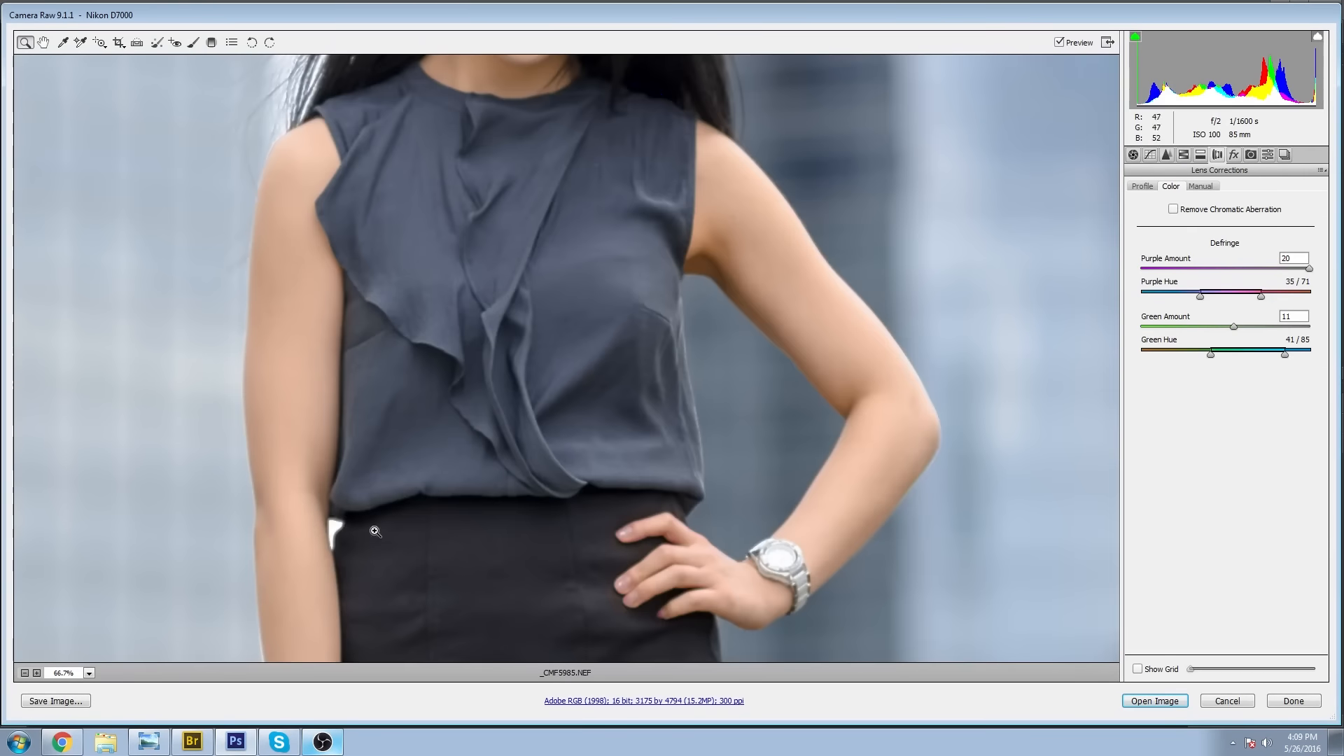
# Enable lens profile corrections with the Nikon AF-S NIKKOR 85mm profile for the whole photo.
pyautogui.hotkey('ctrl', '0')
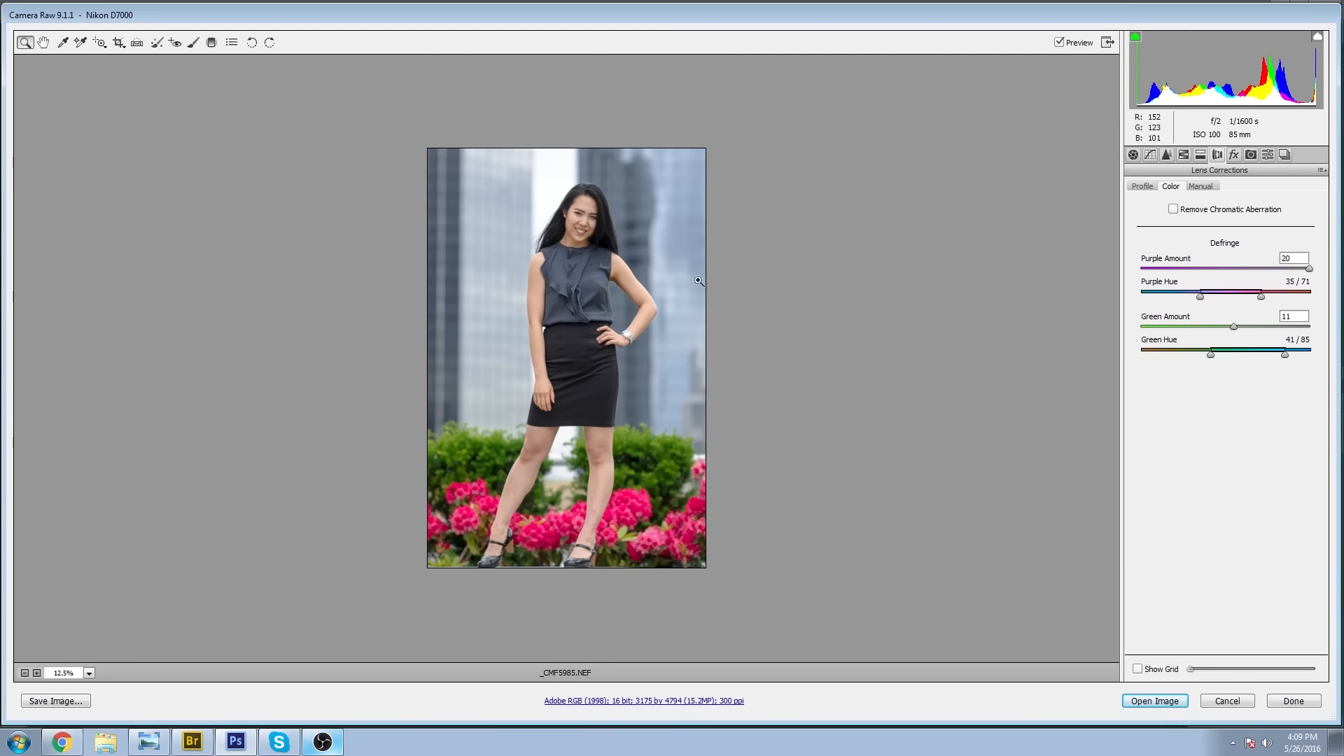
pyautogui.click(1144, 186)
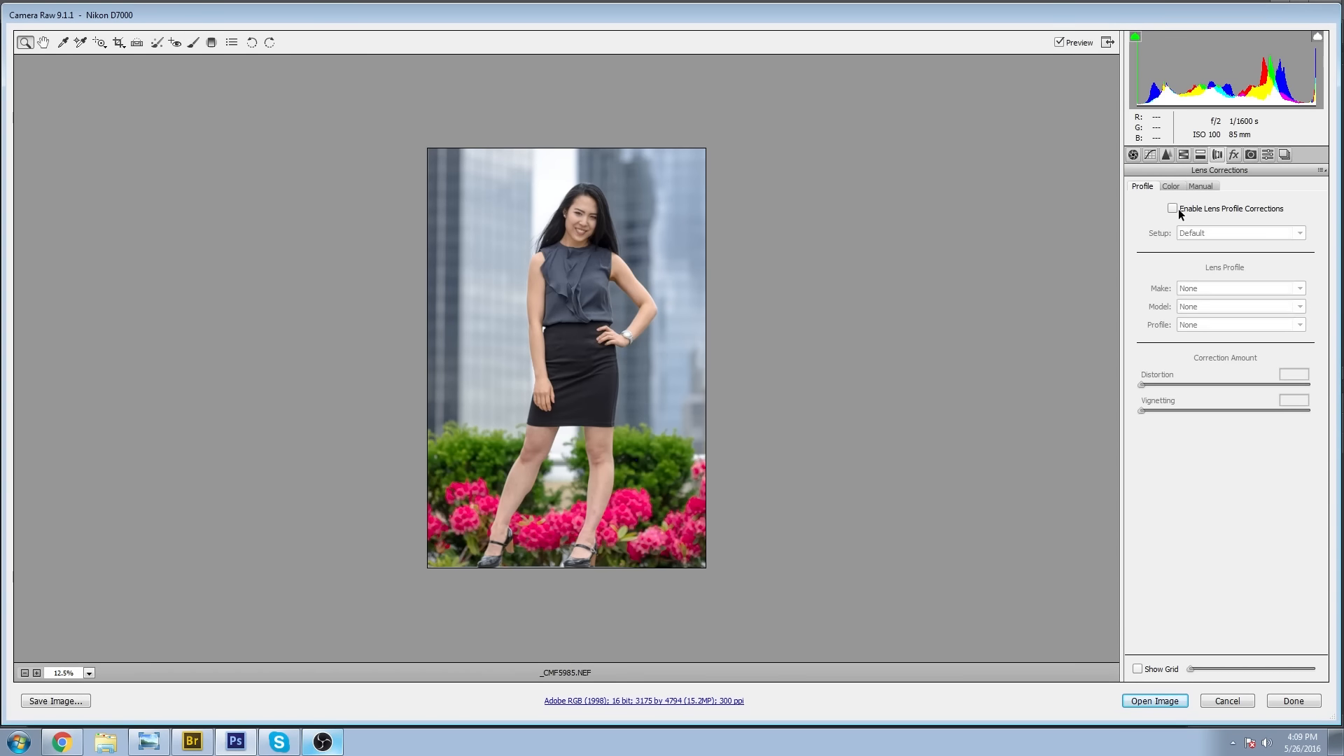
pyautogui.click(1172, 208)
pyautogui.click(1172, 207)
pyautogui.click(1172, 207)
pyautogui.click(1172, 208)
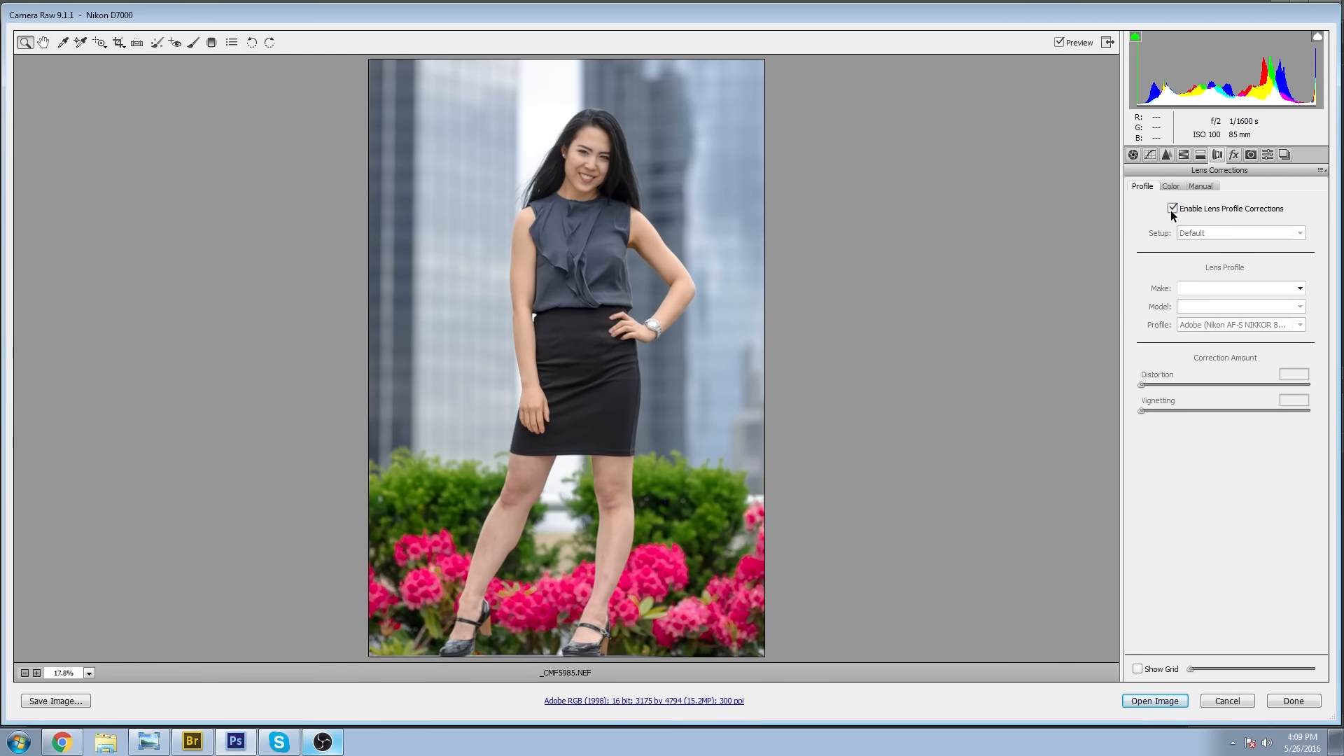
pyautogui.click(1172, 209)
pyautogui.click(1172, 208)
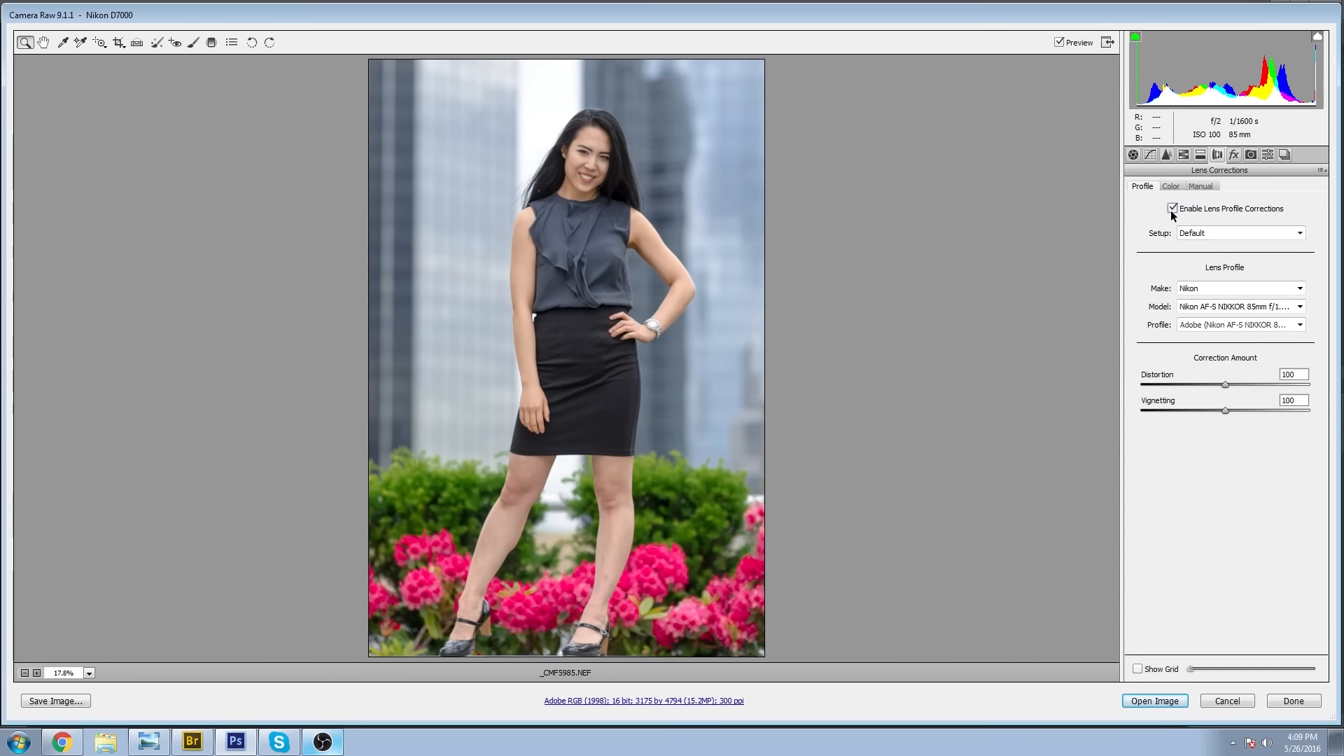
# Compare the photo with and without the lens profile correction, keep it enabled, and open the image in Photoshop.
pyautogui.click(1172, 209)
pyautogui.click(1172, 209)
pyautogui.click(1172, 208)
pyautogui.click(1173, 209)
pyautogui.click(1172, 209)
pyautogui.click(1172, 209)
pyautogui.click(1154, 700)
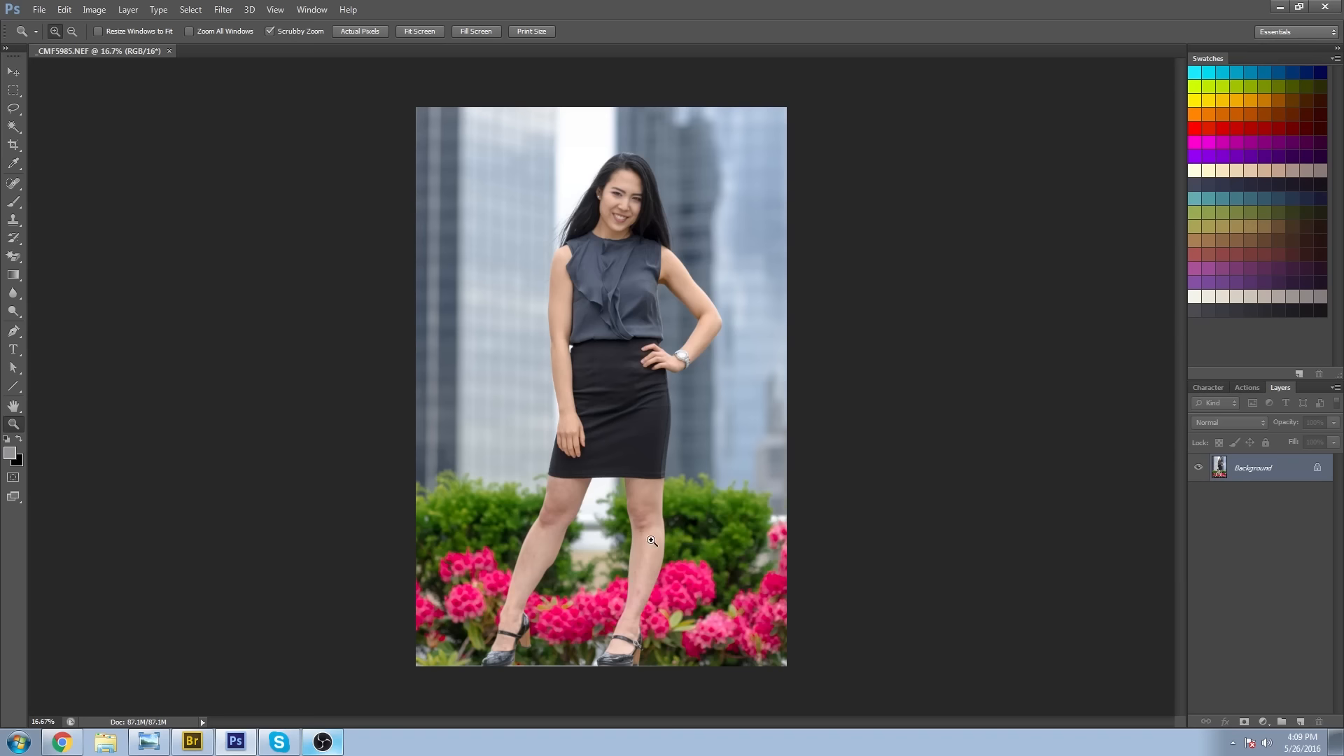
# Examine the legs, face, blouse and arms of the opened portrait up close to judge what needs retouching.
pyautogui.click(601, 607)
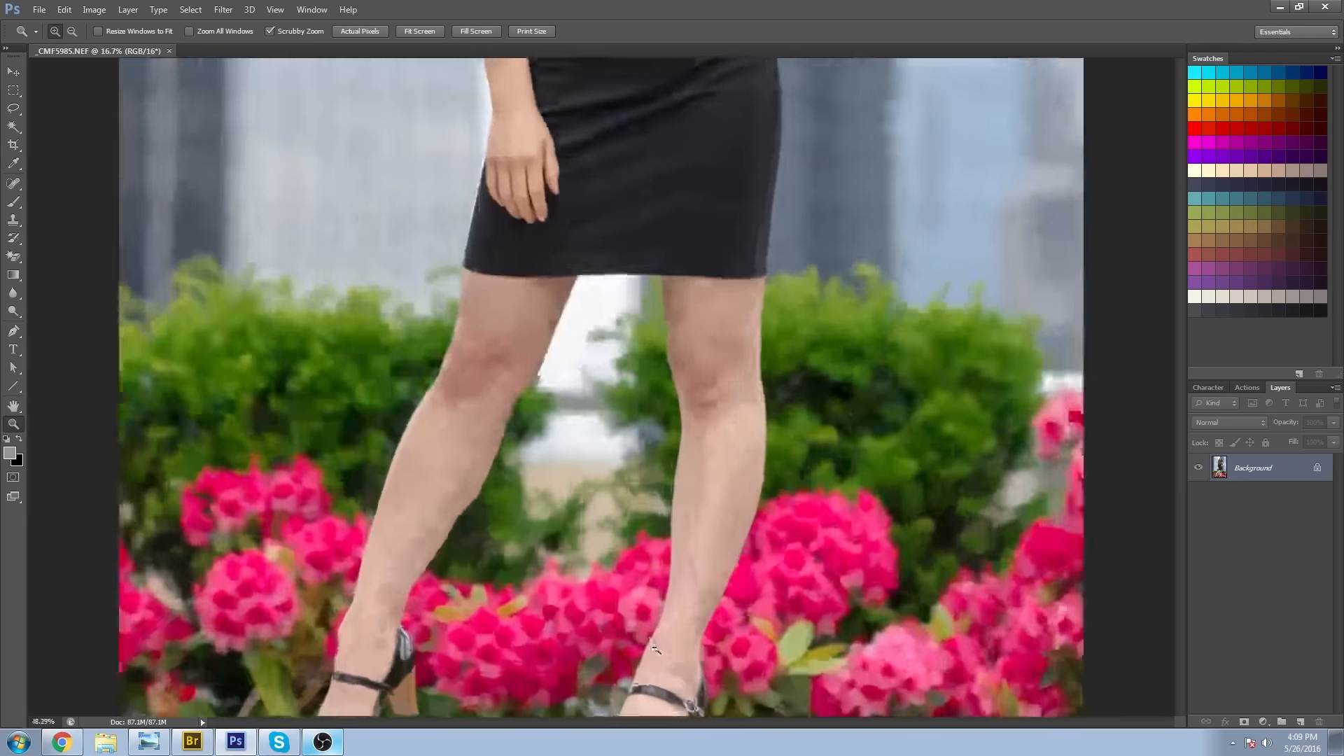
pyautogui.click(560, 602)
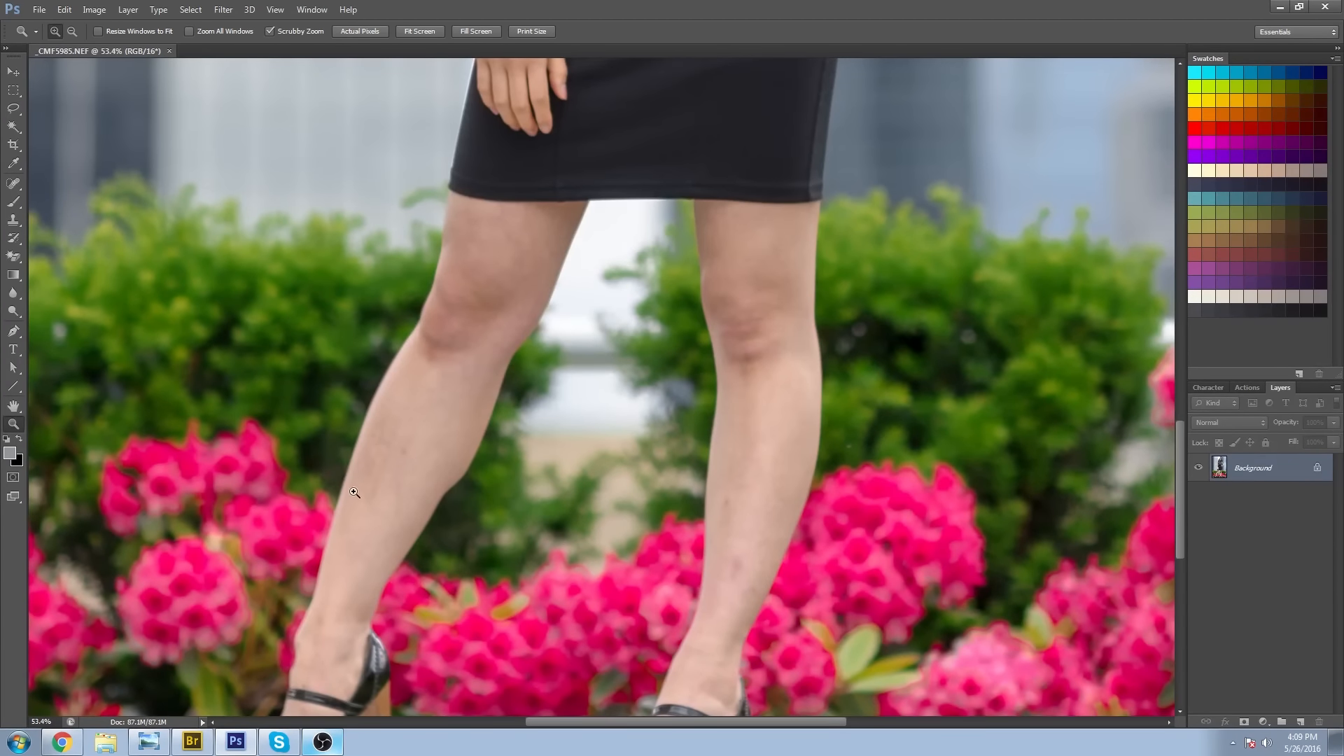
pyautogui.moveTo(760, 231); pyautogui.dragTo(712, 676)
pyautogui.moveTo(653, 272); pyautogui.dragTo(586, 526)
pyautogui.moveTo(635, 198); pyautogui.dragTo(579, 455)
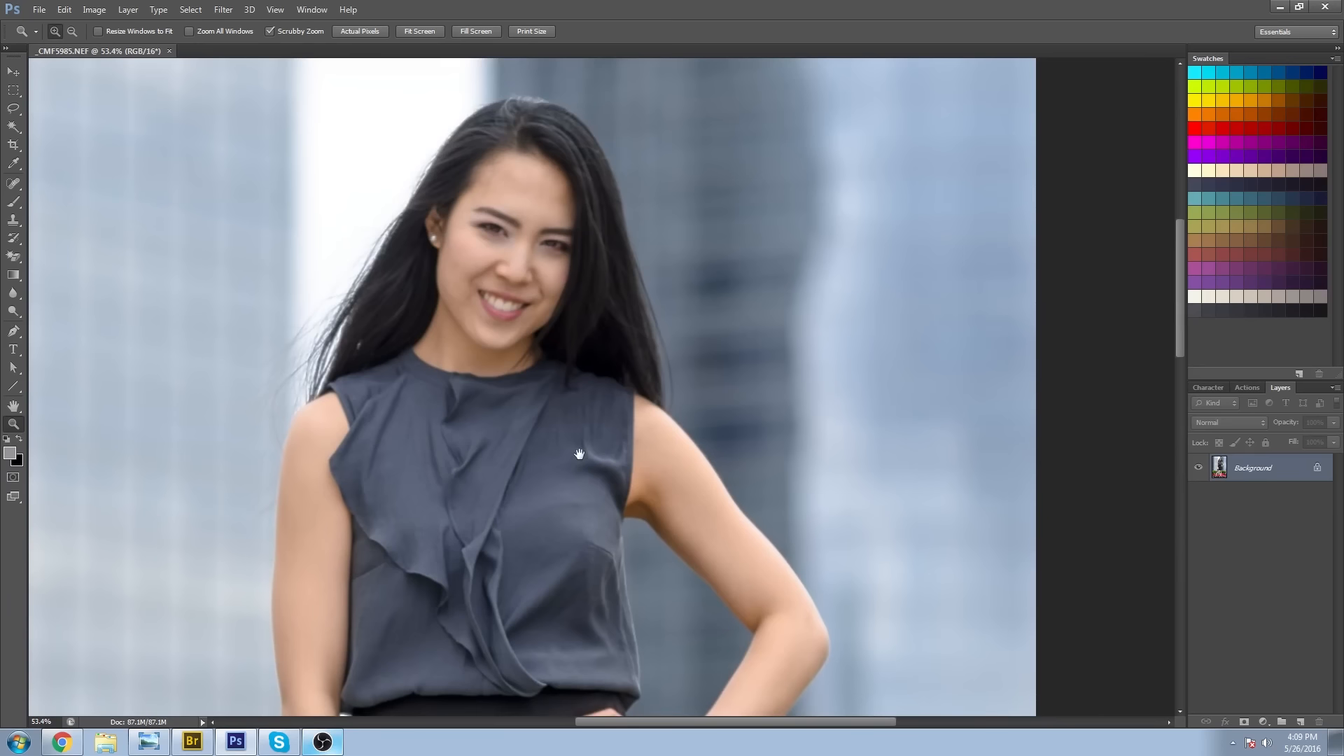
pyautogui.moveTo(550, 607); pyautogui.dragTo(617, 357)
pyautogui.keyDown('alt'); pyautogui.click(628, 210); pyautogui.keyUp('alt')
pyautogui.keyDown('alt'); pyautogui.click(627, 210); pyautogui.keyUp('alt')
pyautogui.keyDown('alt'); pyautogui.click(627, 211); pyautogui.keyUp('alt')
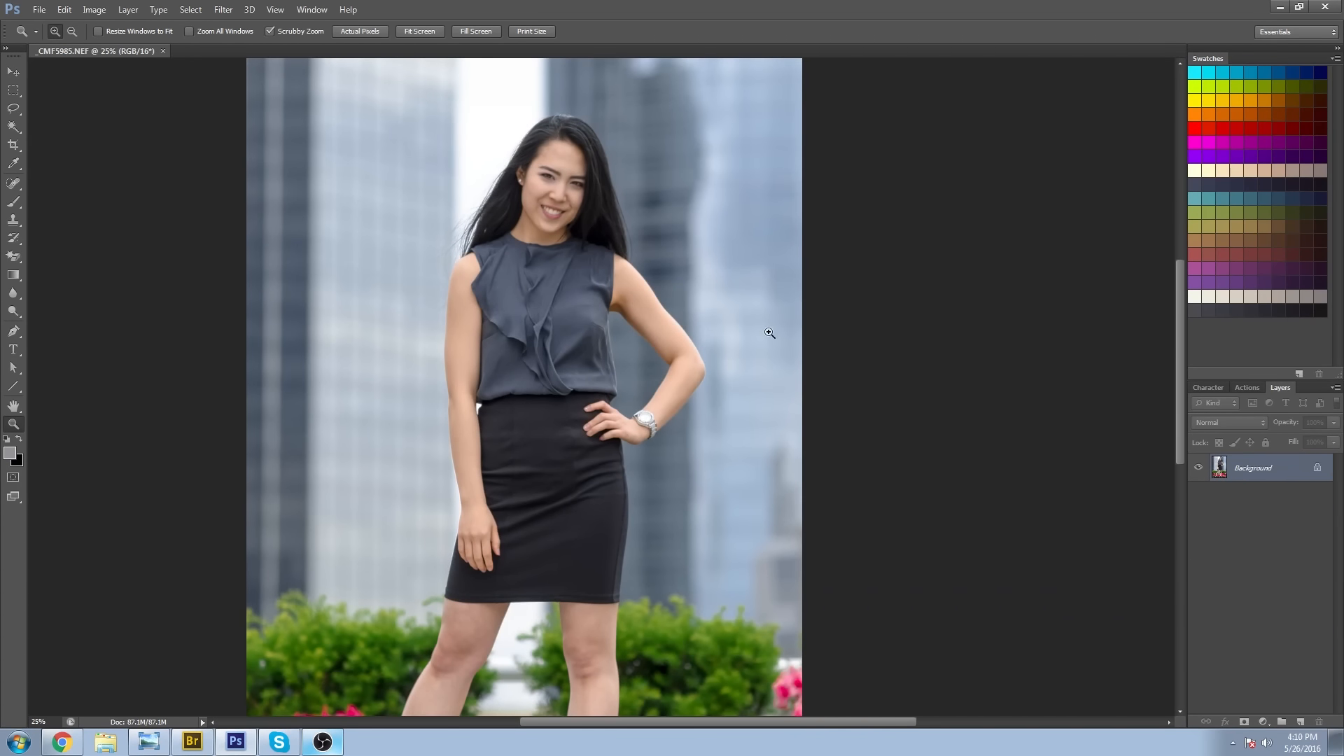
pyautogui.keyDown('alt'); pyautogui.click(621, 402); pyautogui.keyUp('alt')
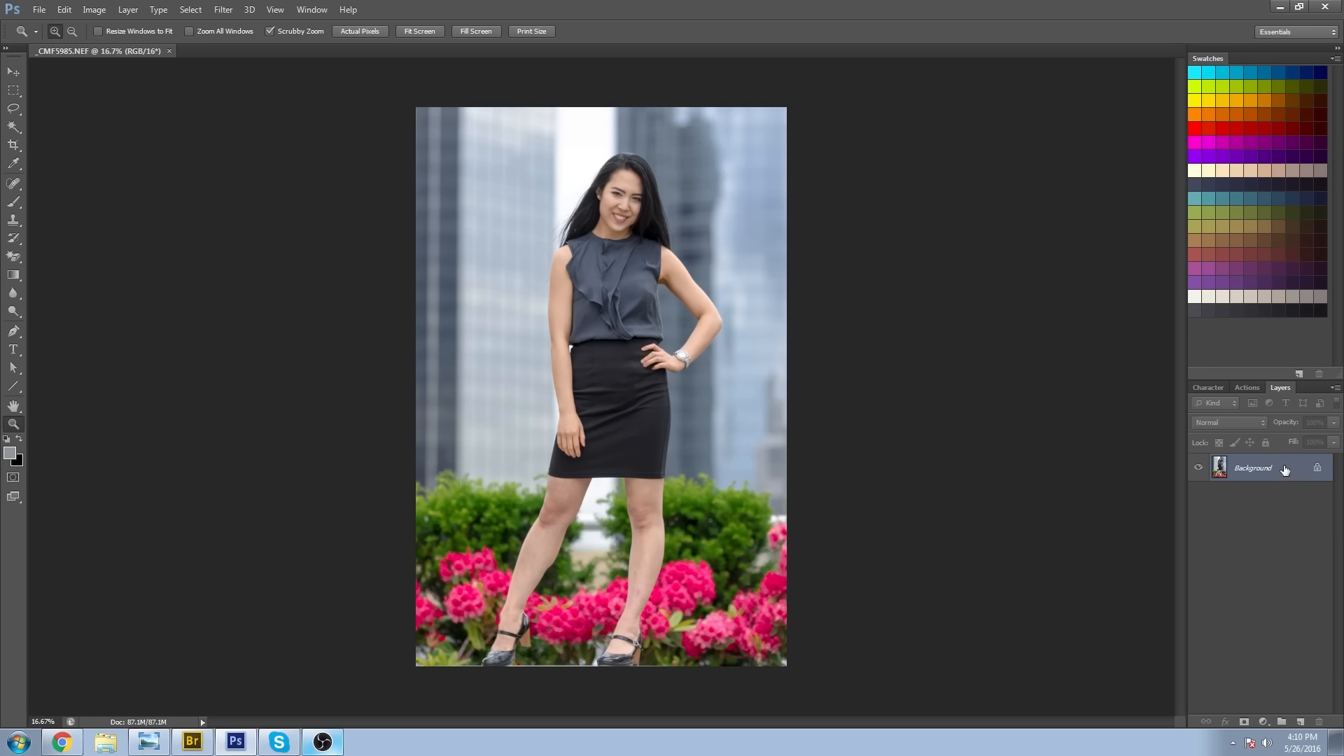
# Duplicate the Background layer twice and name the lower copy "low freq" and the upper copy "high freq".
pyautogui.moveTo(1285, 469); pyautogui.dragTo(1300, 721)
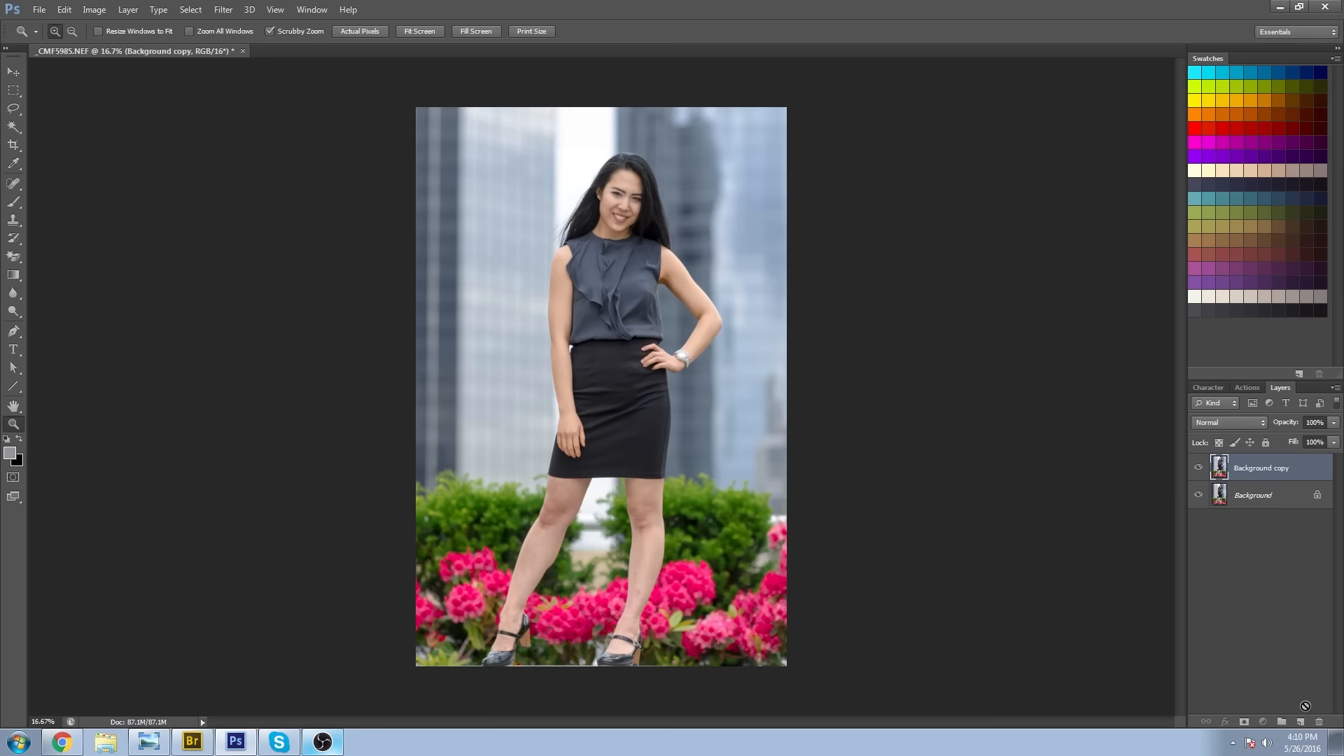
pyautogui.moveTo(1300, 722); pyautogui.dragTo(1299, 722)
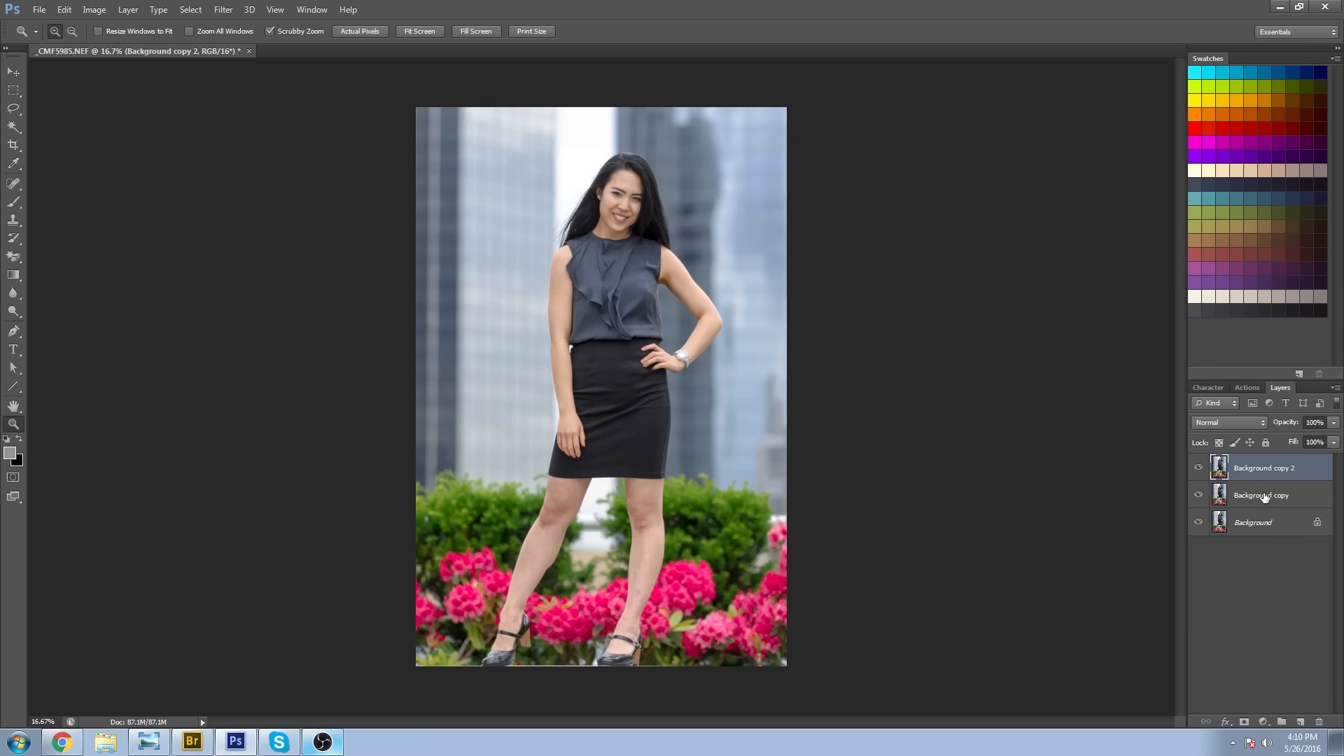
pyautogui.doubleClick(1264, 496)
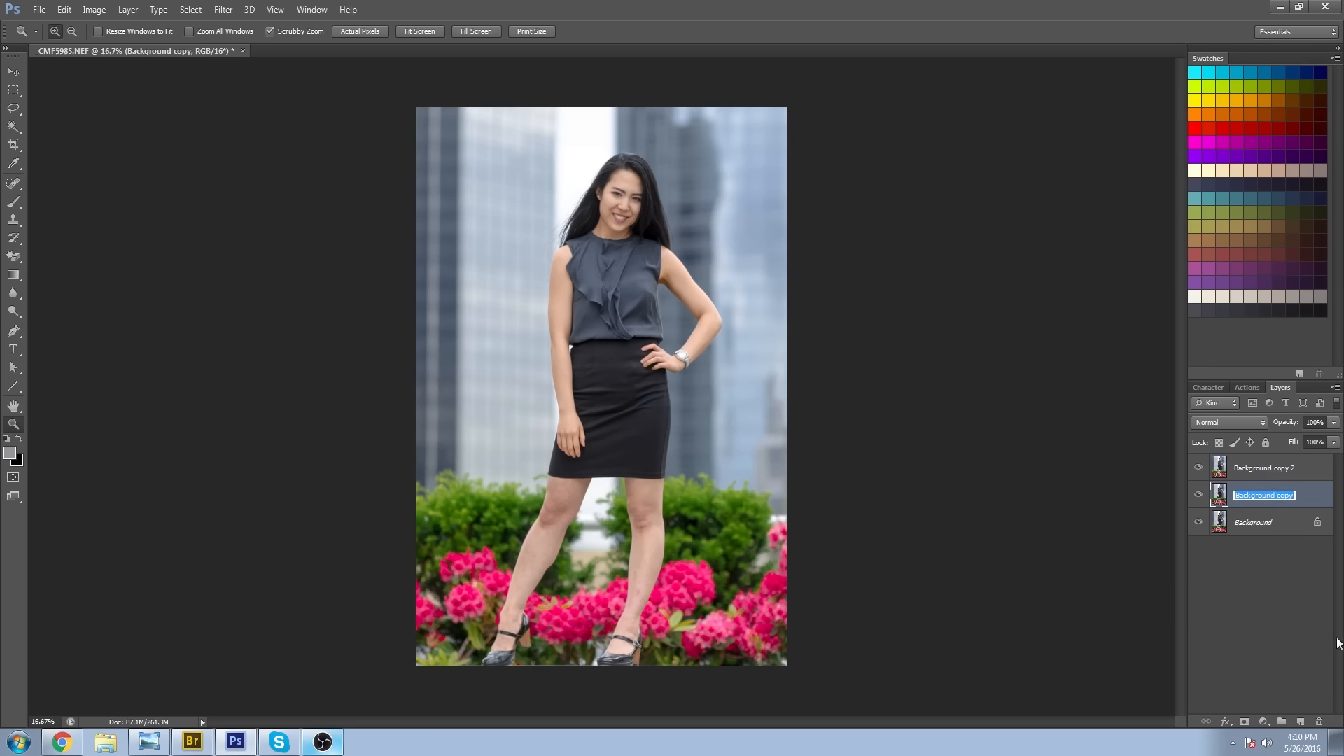
pyautogui.write('low freq')
pyautogui.doubleClick(1268, 467)
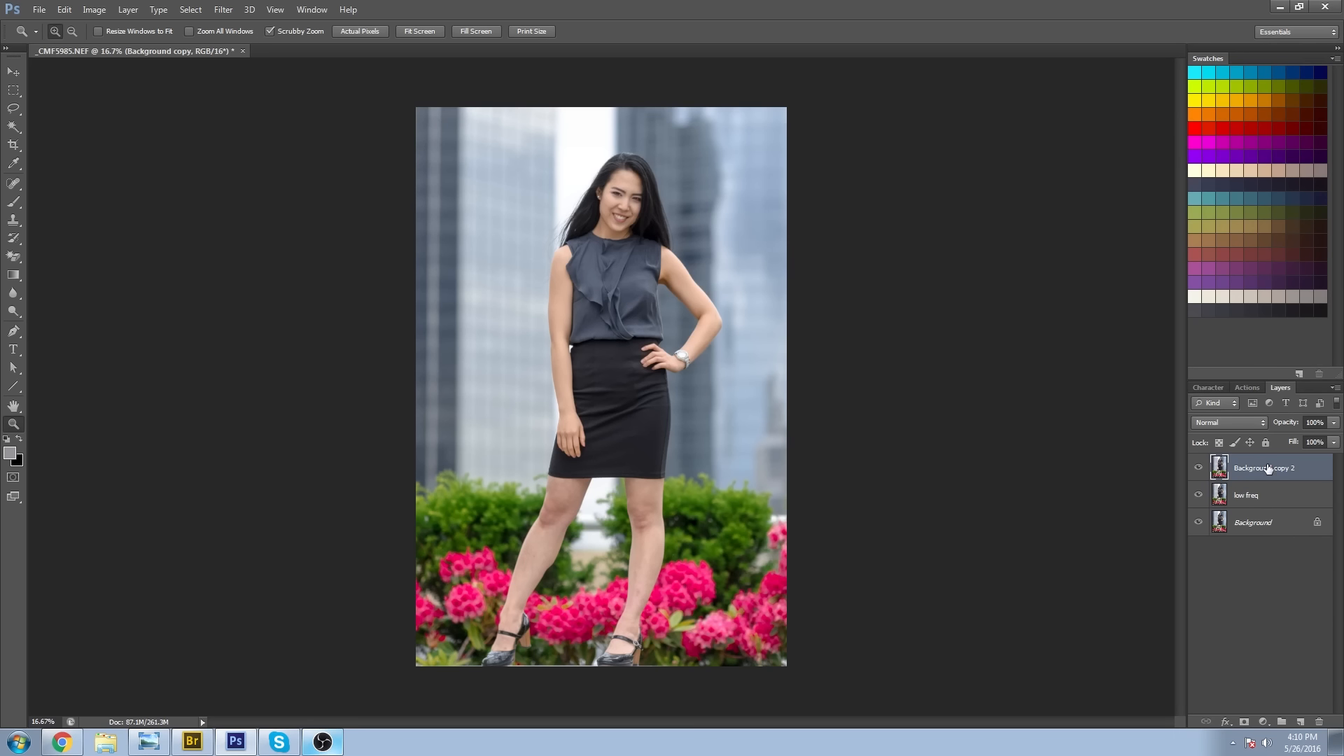
pyautogui.write('high freq')
pyautogui.press('Return')
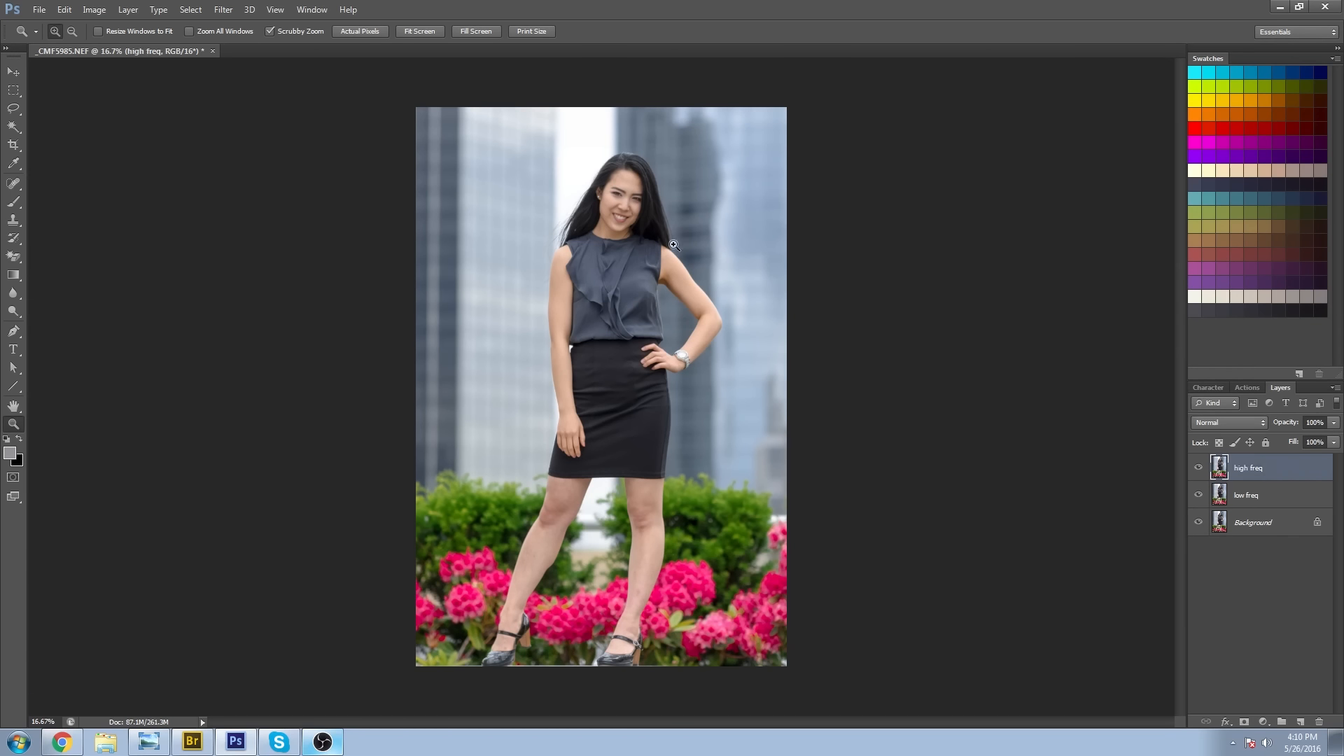
# Hide the high freq layer and apply a Gaussian Blur with a radius of 8.0 pixels to the low freq layer.
pyautogui.click(1198, 468)
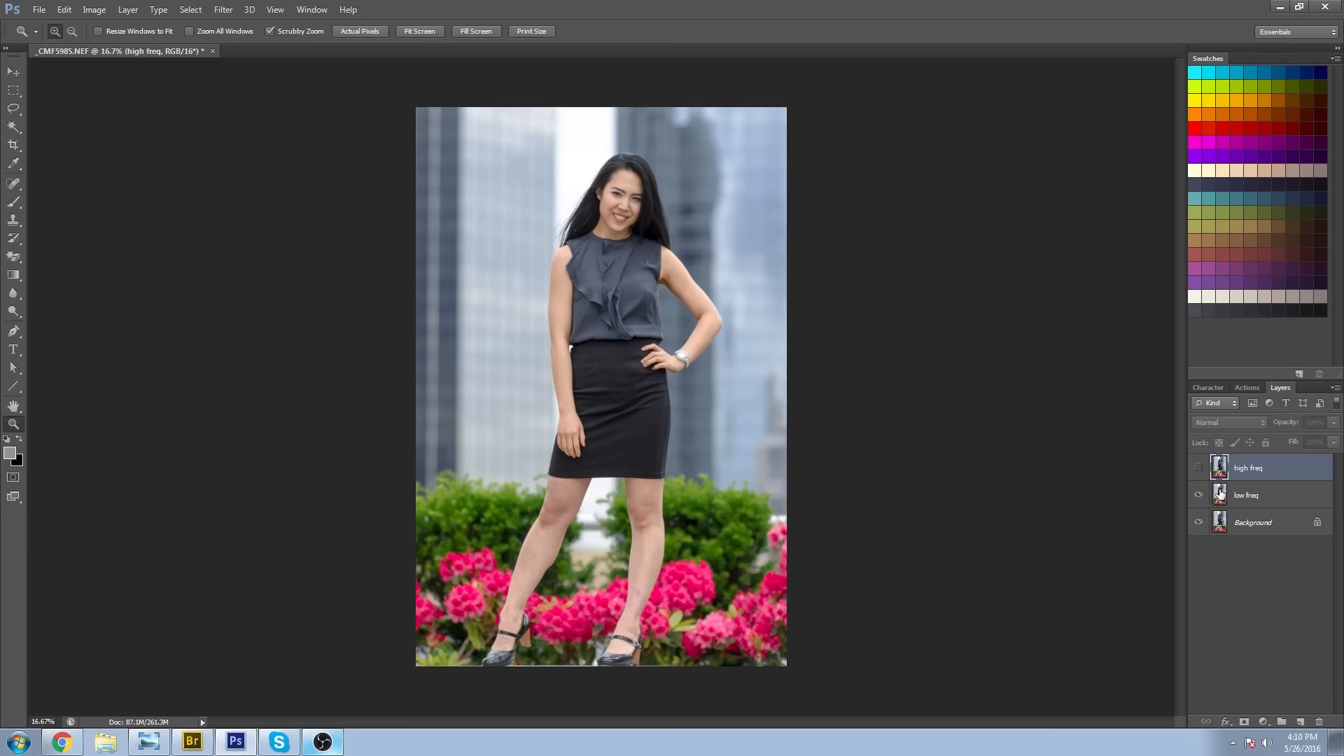
pyautogui.click(1219, 495)
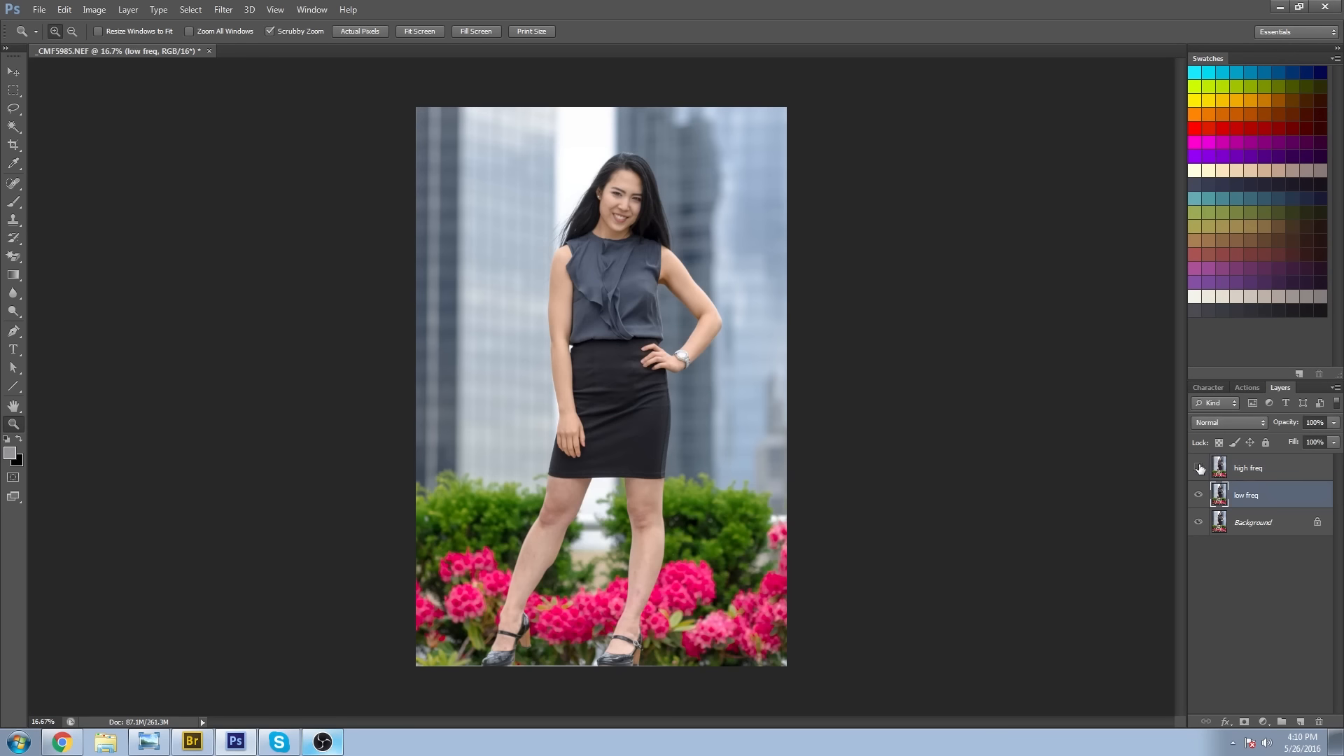
pyautogui.moveTo(629, 203); pyautogui.dragTo(748, 299)
pyautogui.click(224, 9)
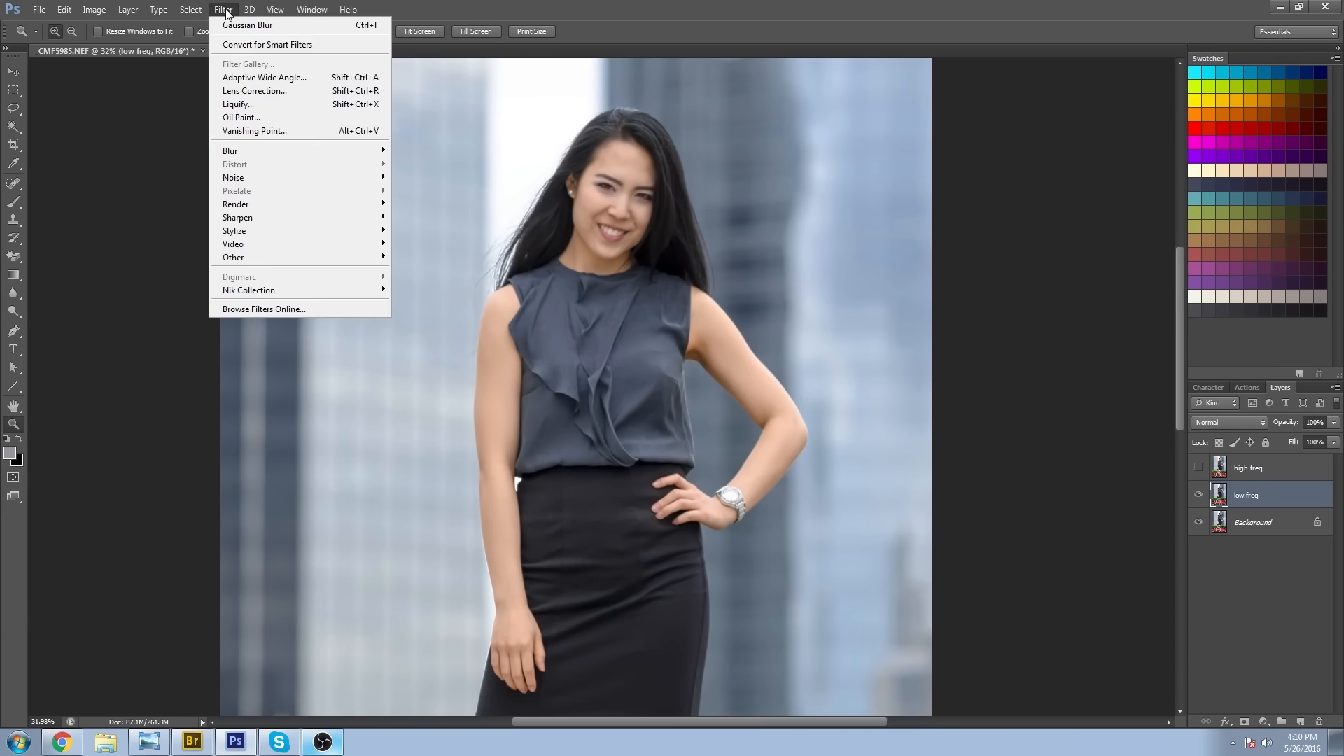
pyautogui.moveTo(280, 150)
pyautogui.click(423, 250)
pyautogui.moveTo(990, 402); pyautogui.dragTo(1085, 410)
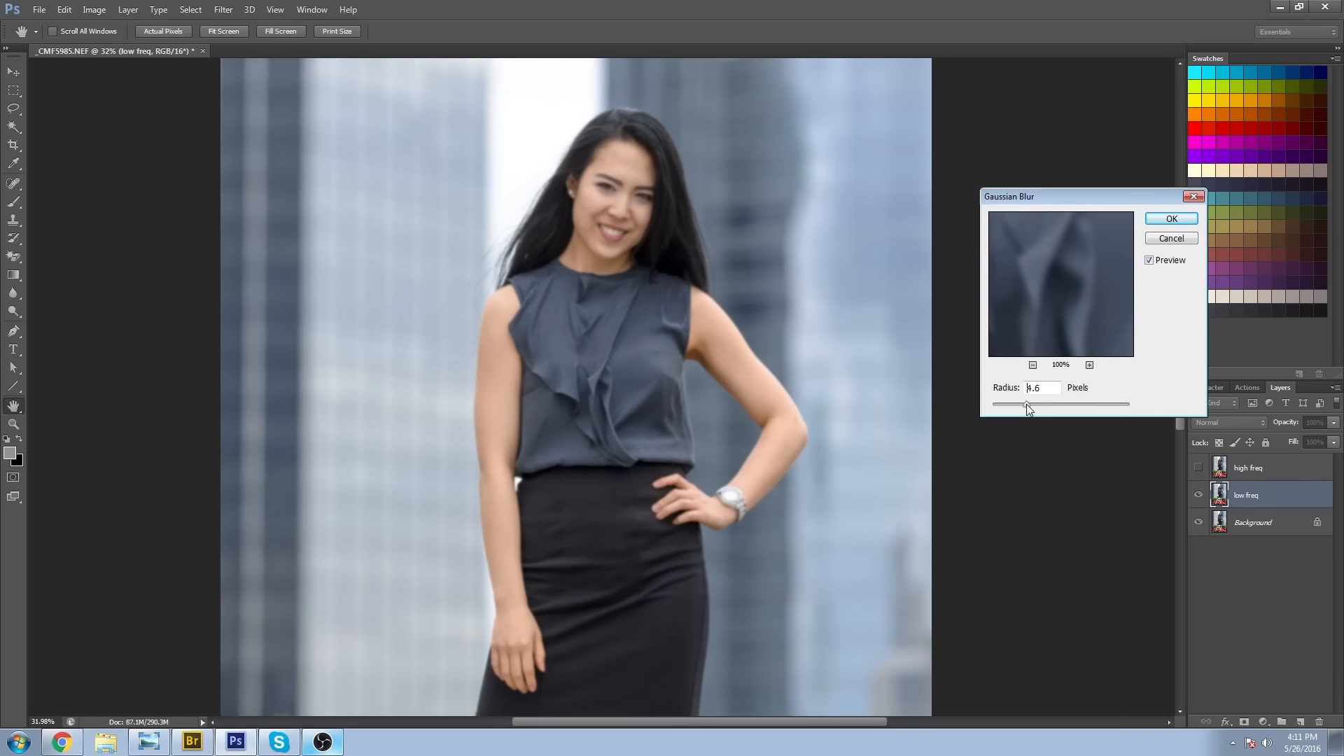
pyautogui.moveTo(1035, 408); pyautogui.dragTo(1041, 411)
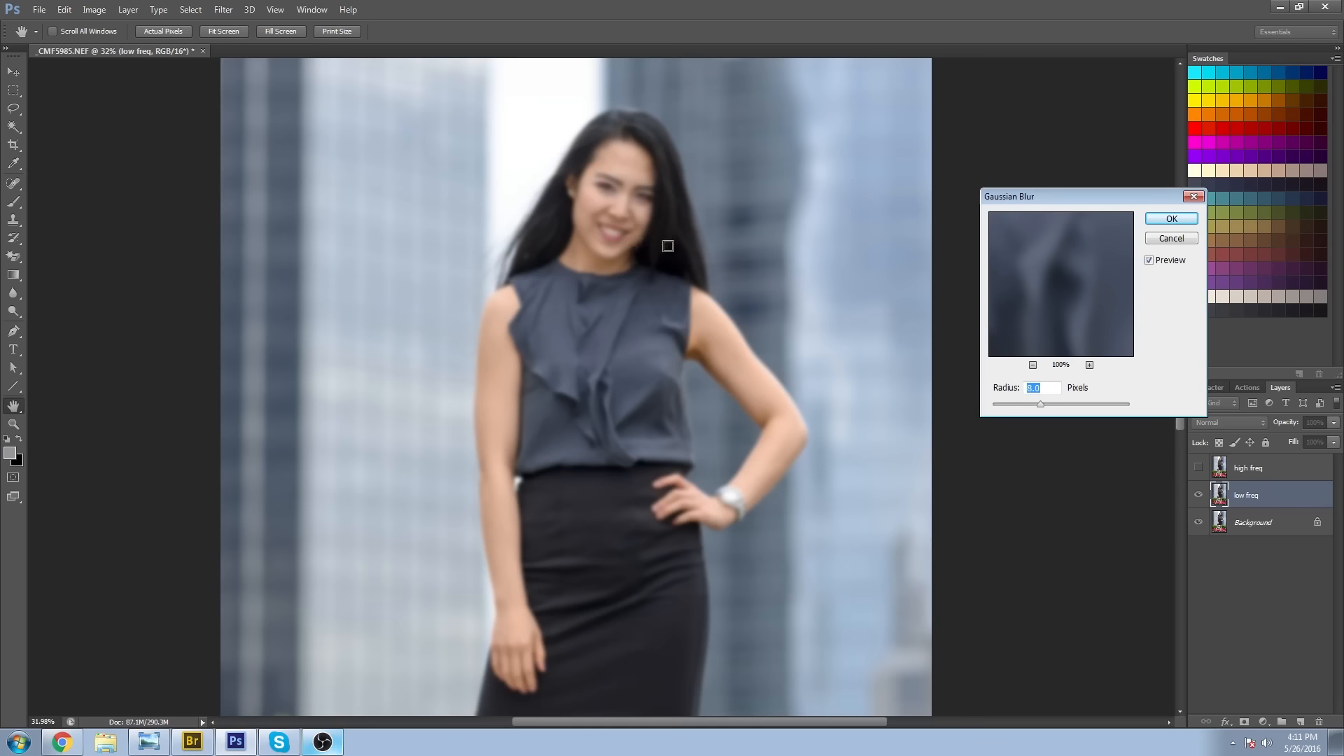
pyautogui.click(1183, 219)
# Show the high freq layer and use Apply Image on it with the low freq layer, Subtract blending, Scale 2 and Offset 128.
pyautogui.click(1198, 467)
pyautogui.click(1221, 467)
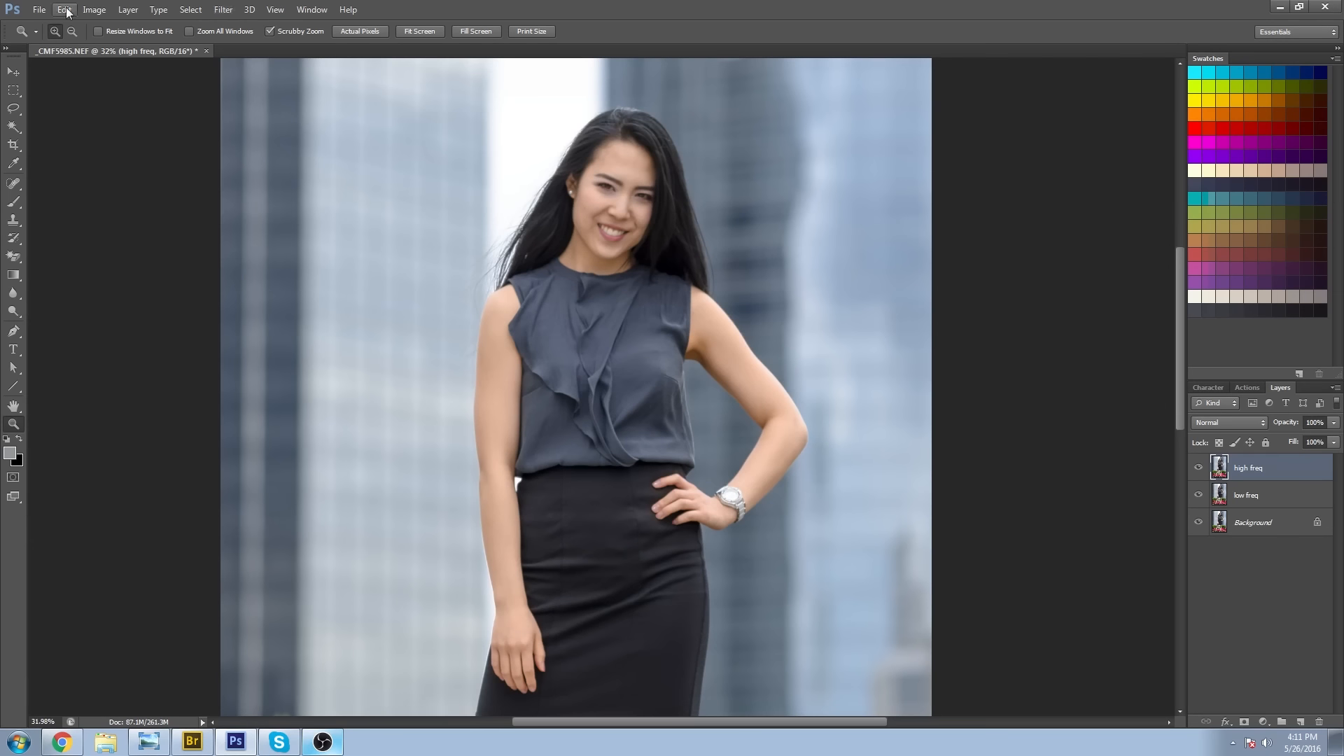
pyautogui.click(92, 13)
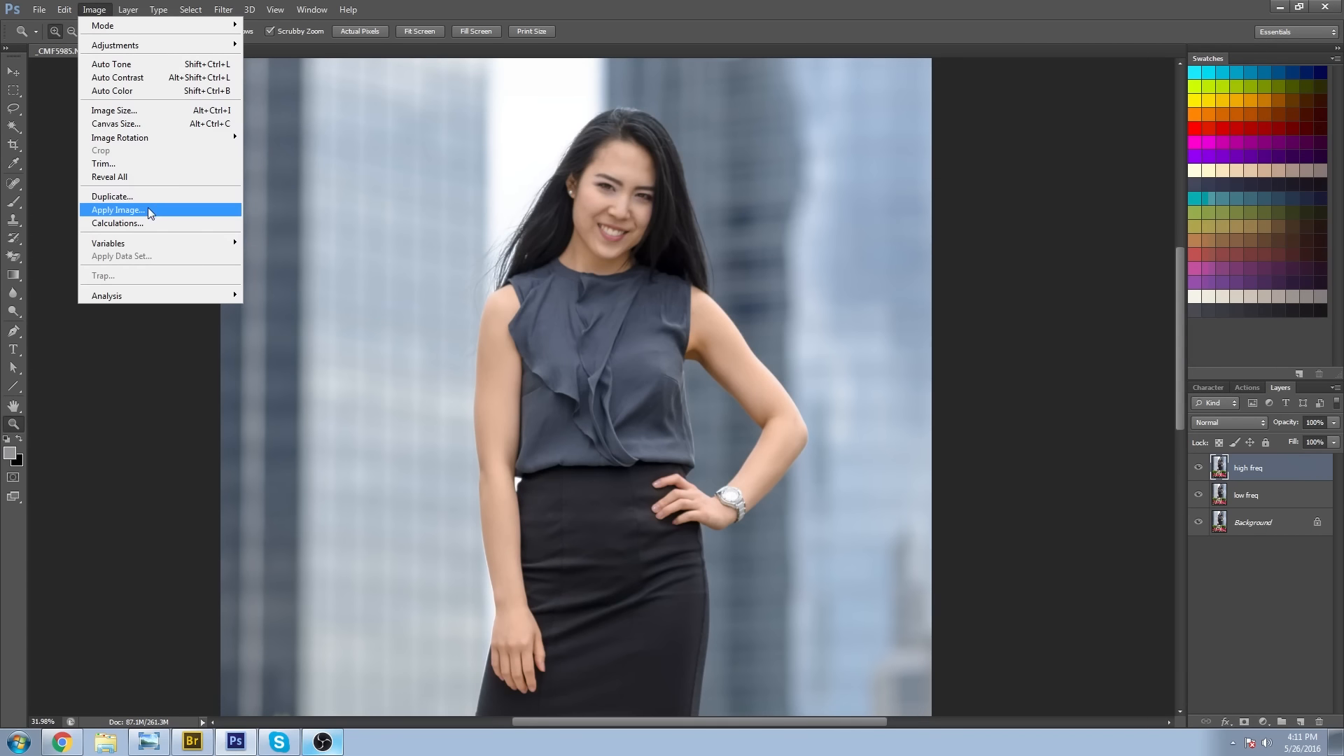
pyautogui.click(116, 210)
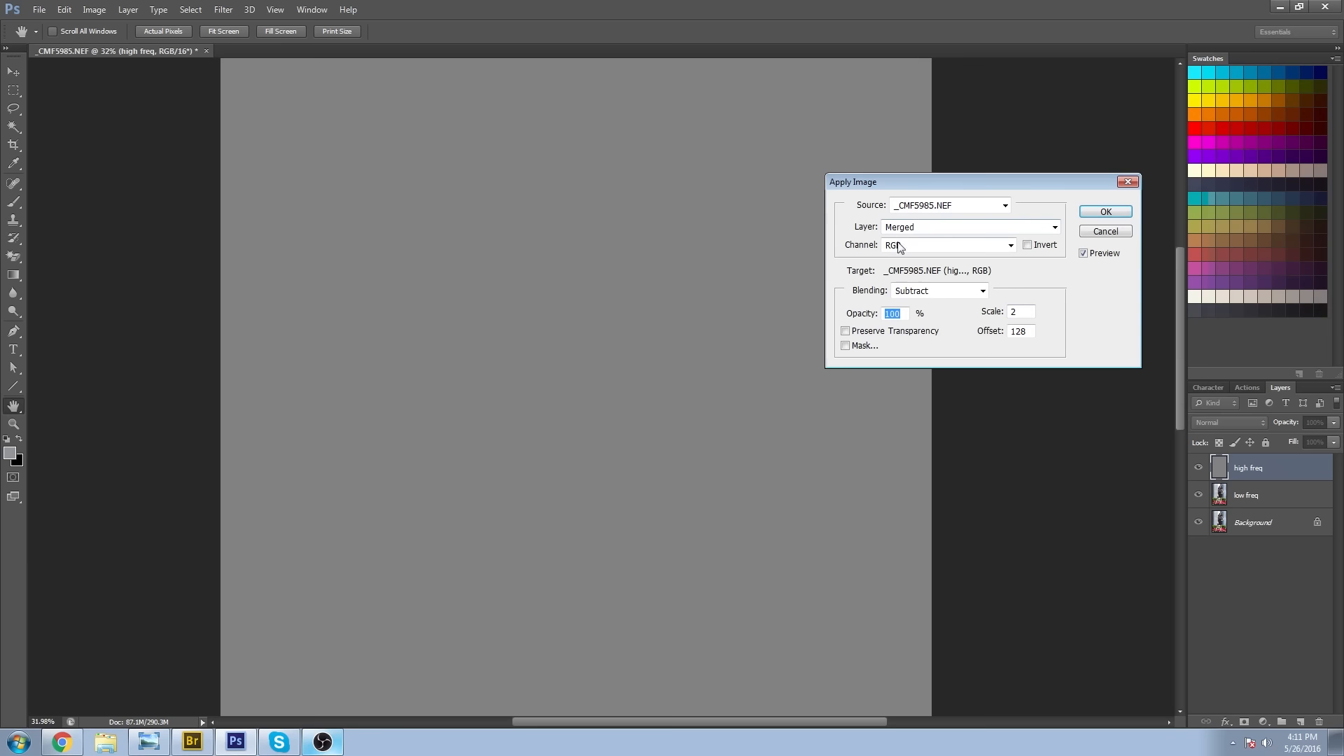
pyautogui.click(950, 228)
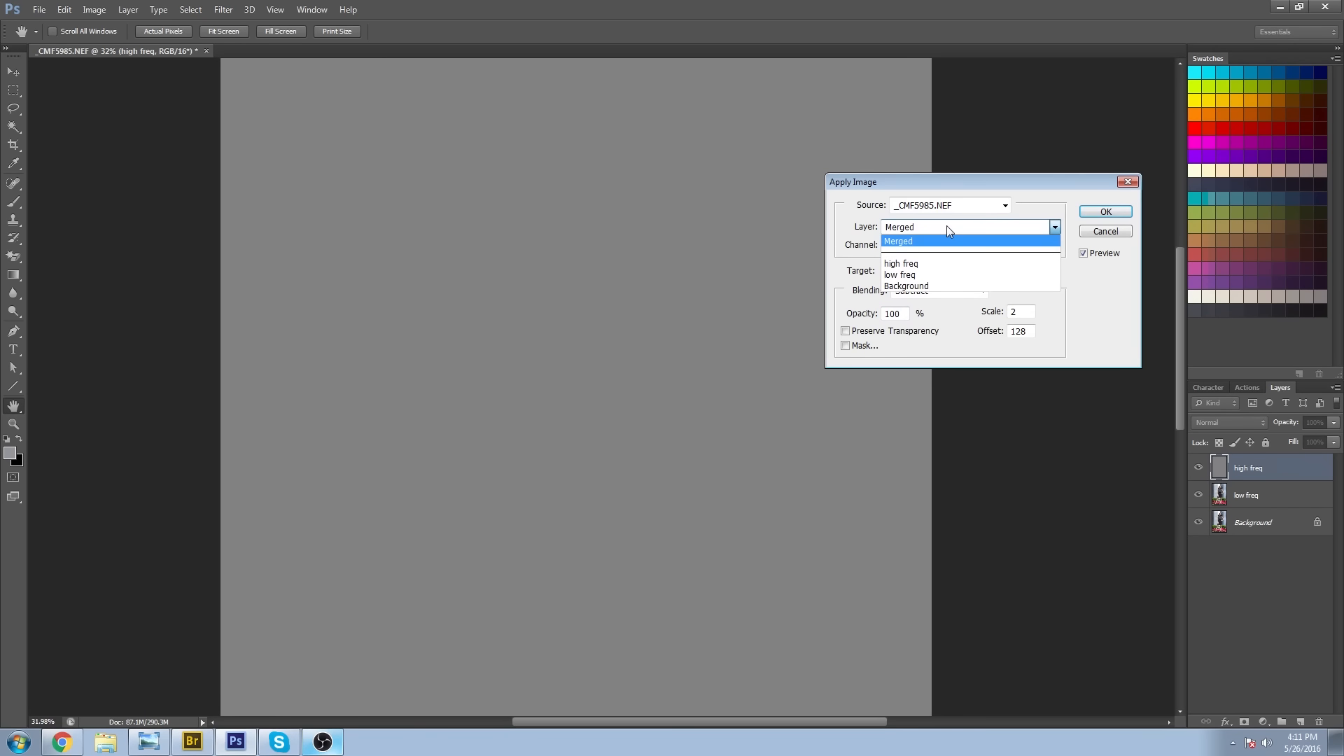
pyautogui.click(938, 275)
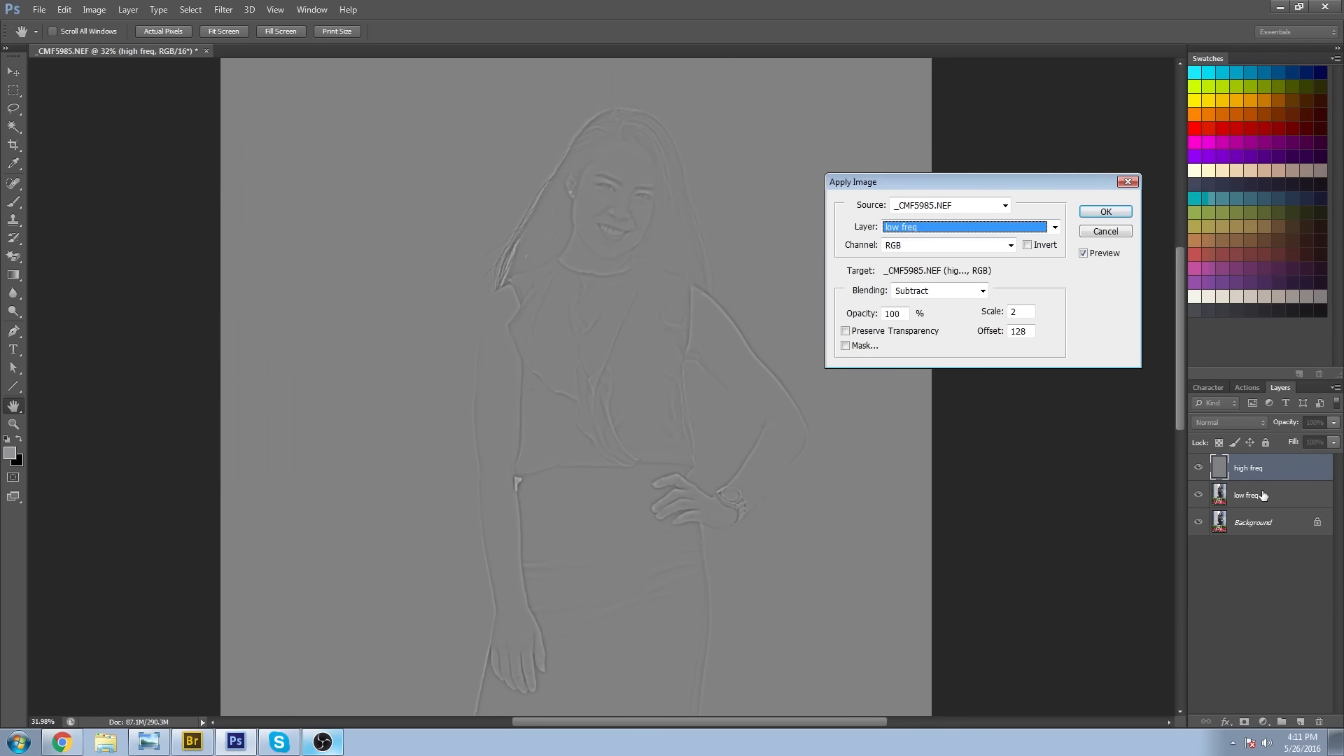
pyautogui.click(947, 293)
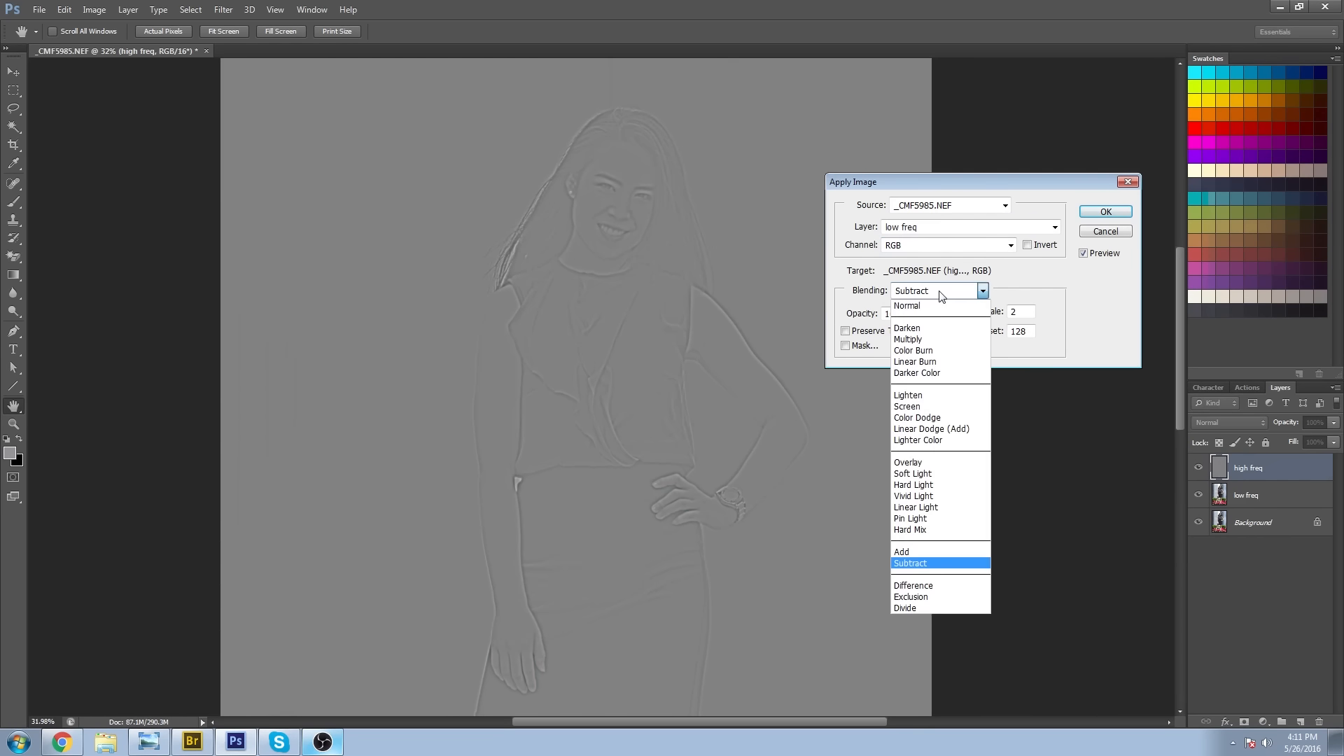
pyautogui.click(938, 564)
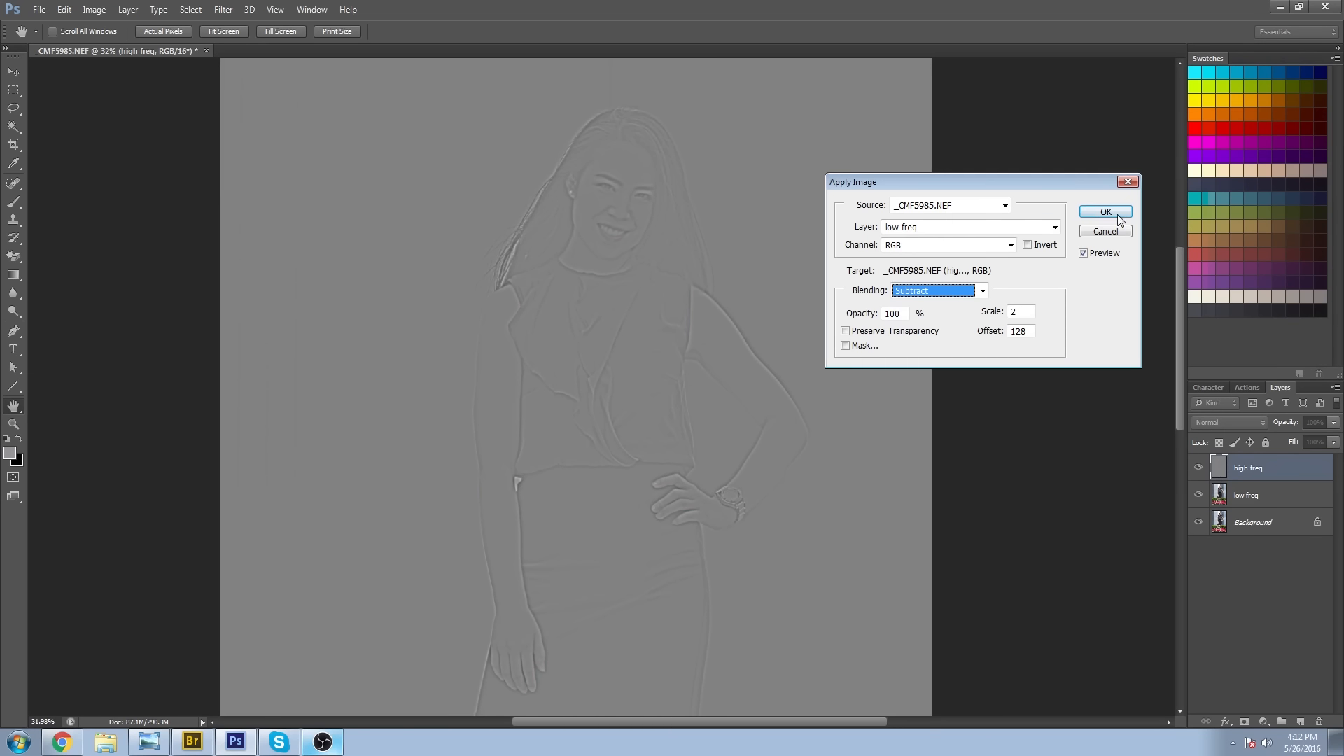
pyautogui.click(1019, 312)
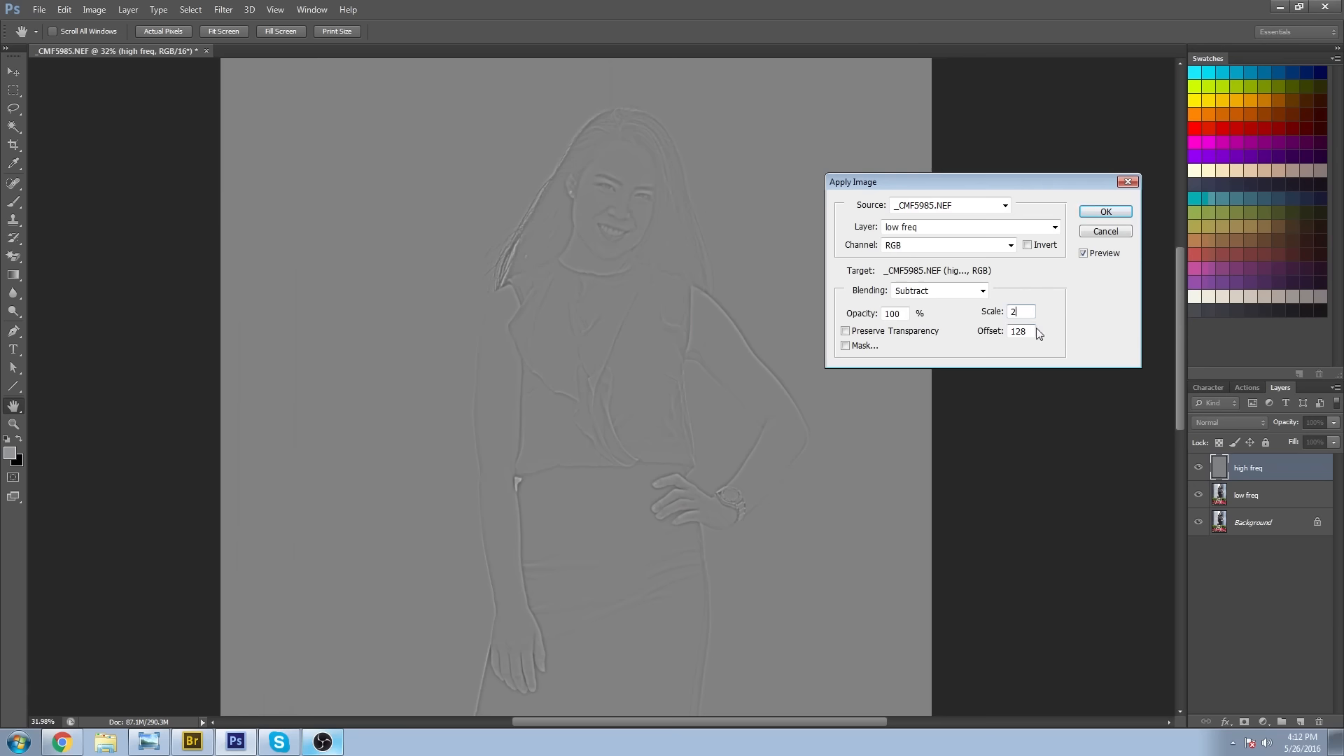
pyautogui.click(1105, 212)
pyautogui.press('z')
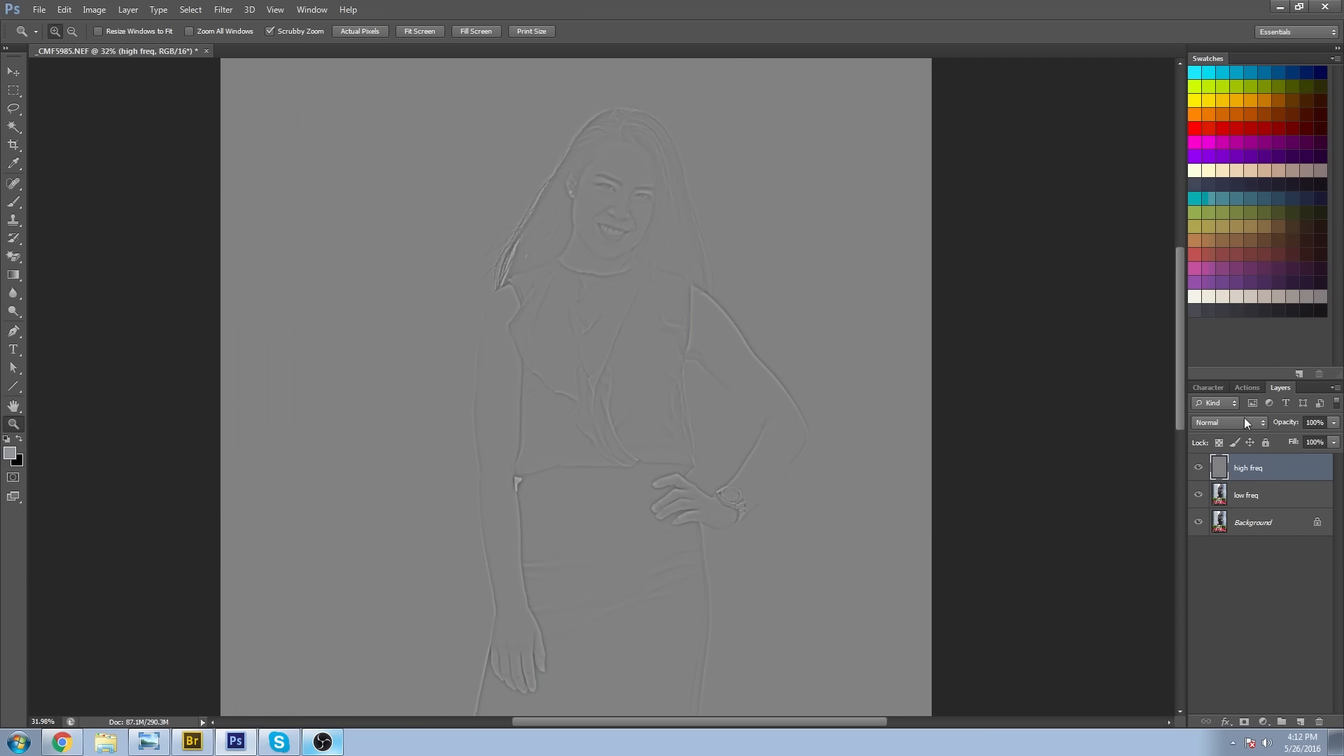
# Set the blend mode of the high freq layer to Linear Light.
pyautogui.click(1279, 496)
pyautogui.click(1274, 468)
pyautogui.click(1233, 422)
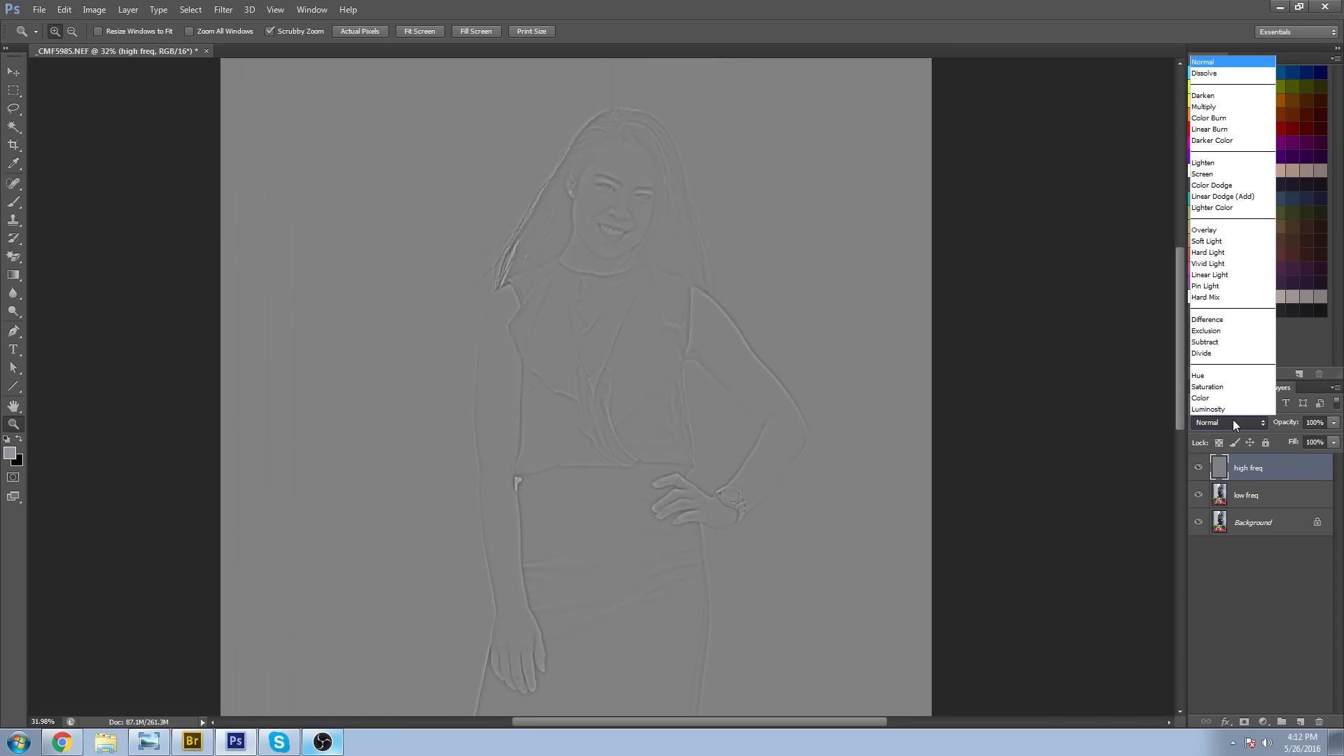
pyautogui.click(1274, 469)
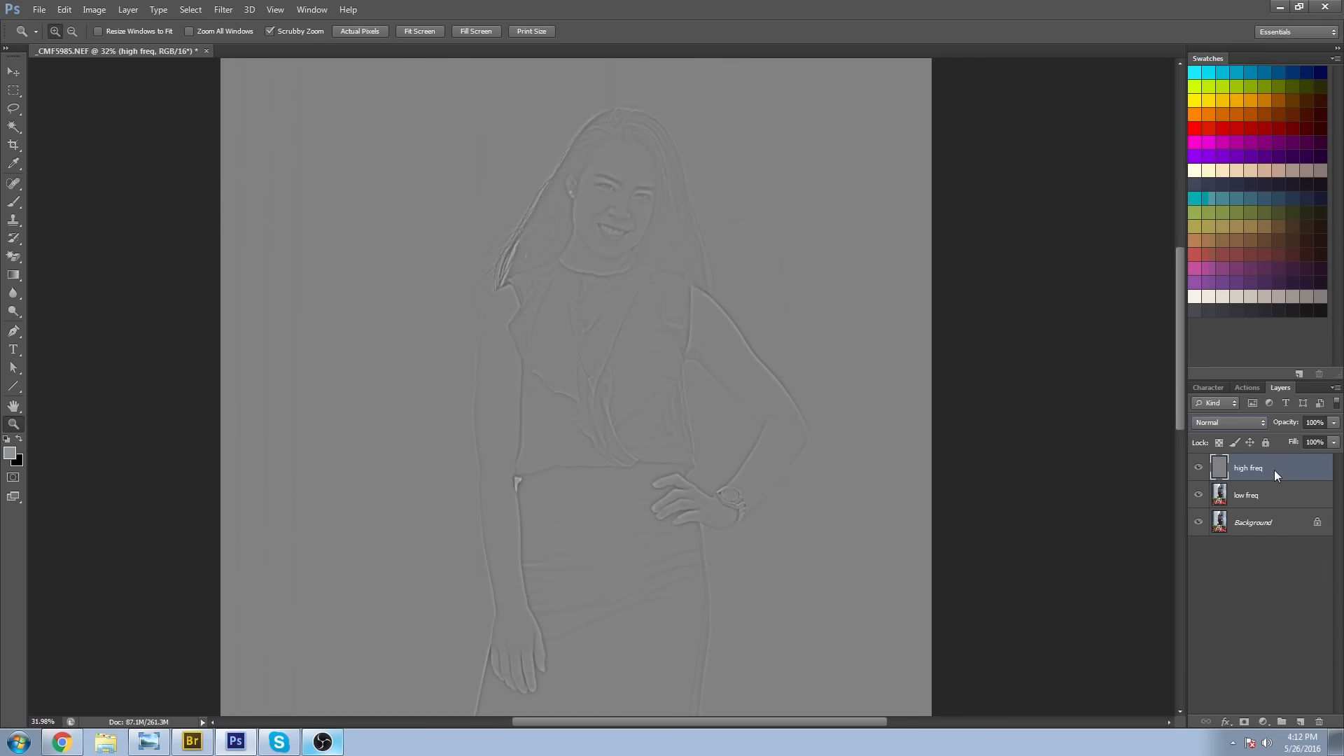
pyautogui.click(1241, 425)
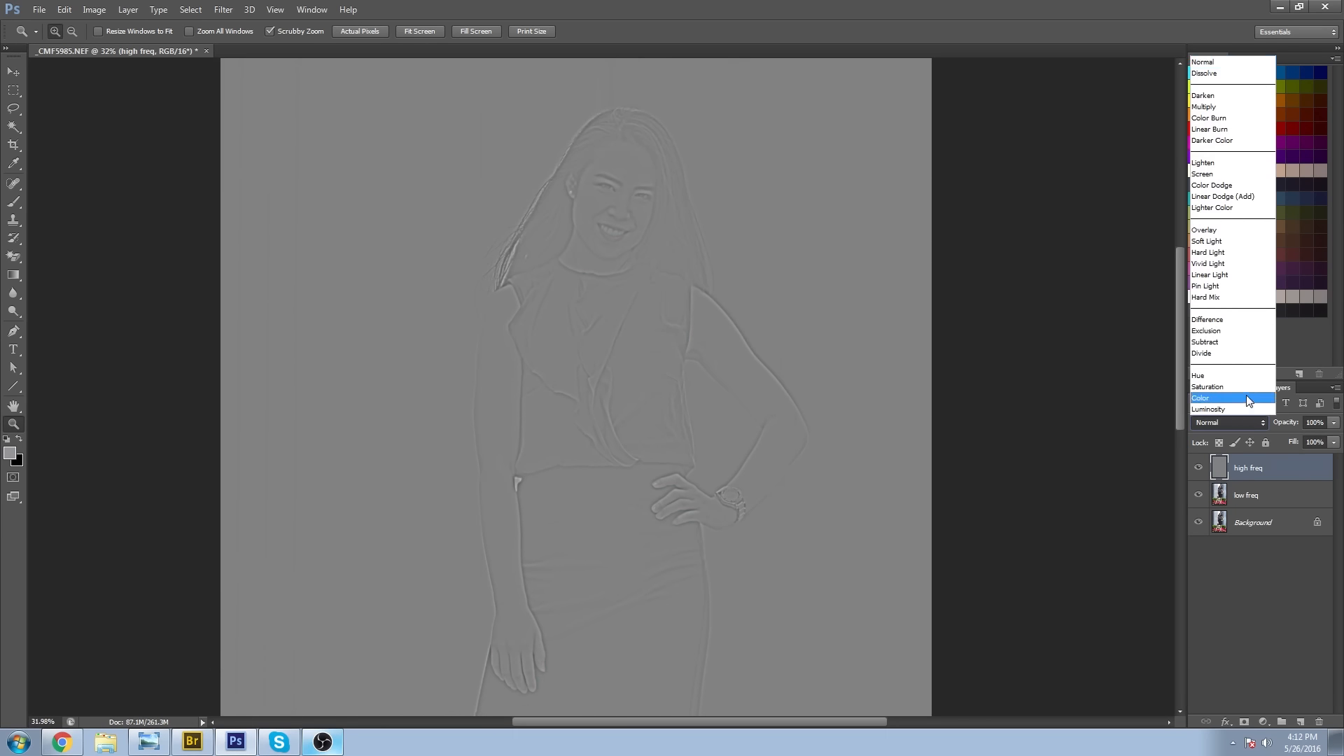
pyautogui.click(1243, 274)
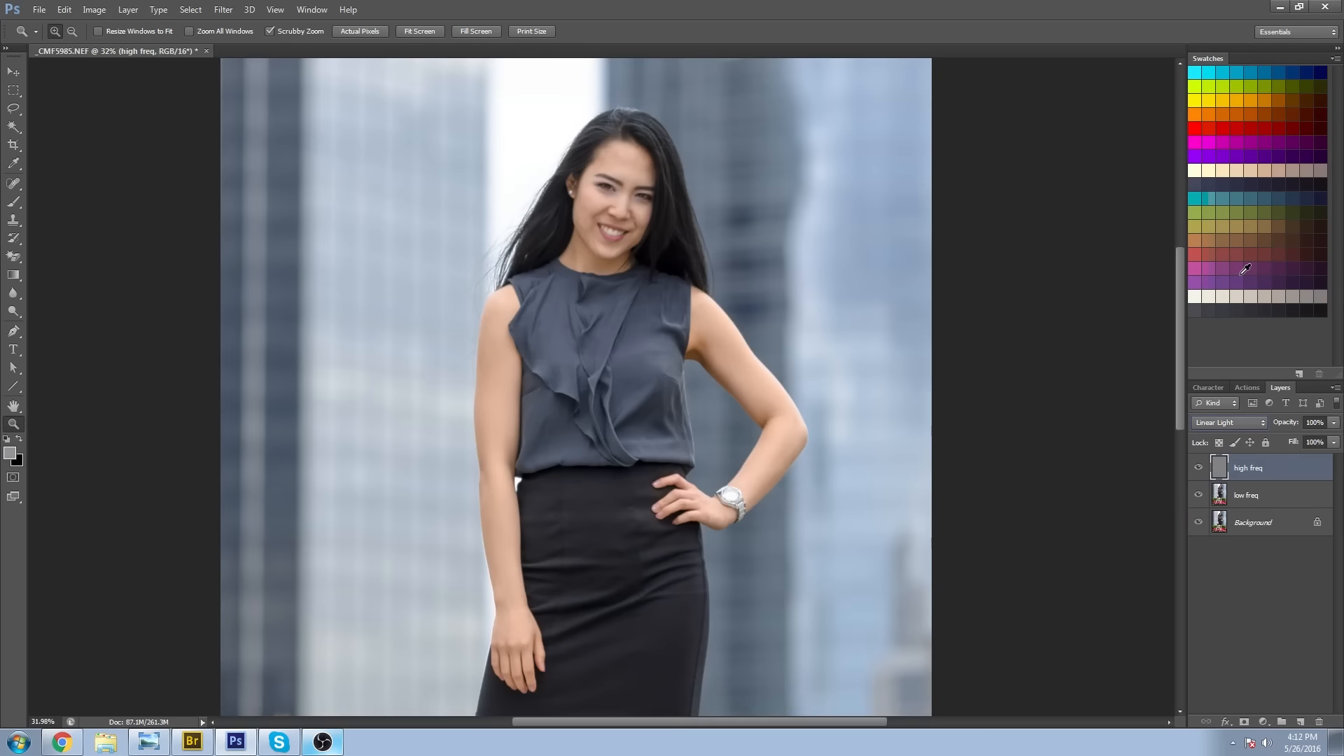
# Group the high freq and low freq layers into a new group named "Skin".
pyautogui.keyDown('shift'); pyautogui.click(1279, 496); pyautogui.keyUp('shift')
pyautogui.click(1335, 387)
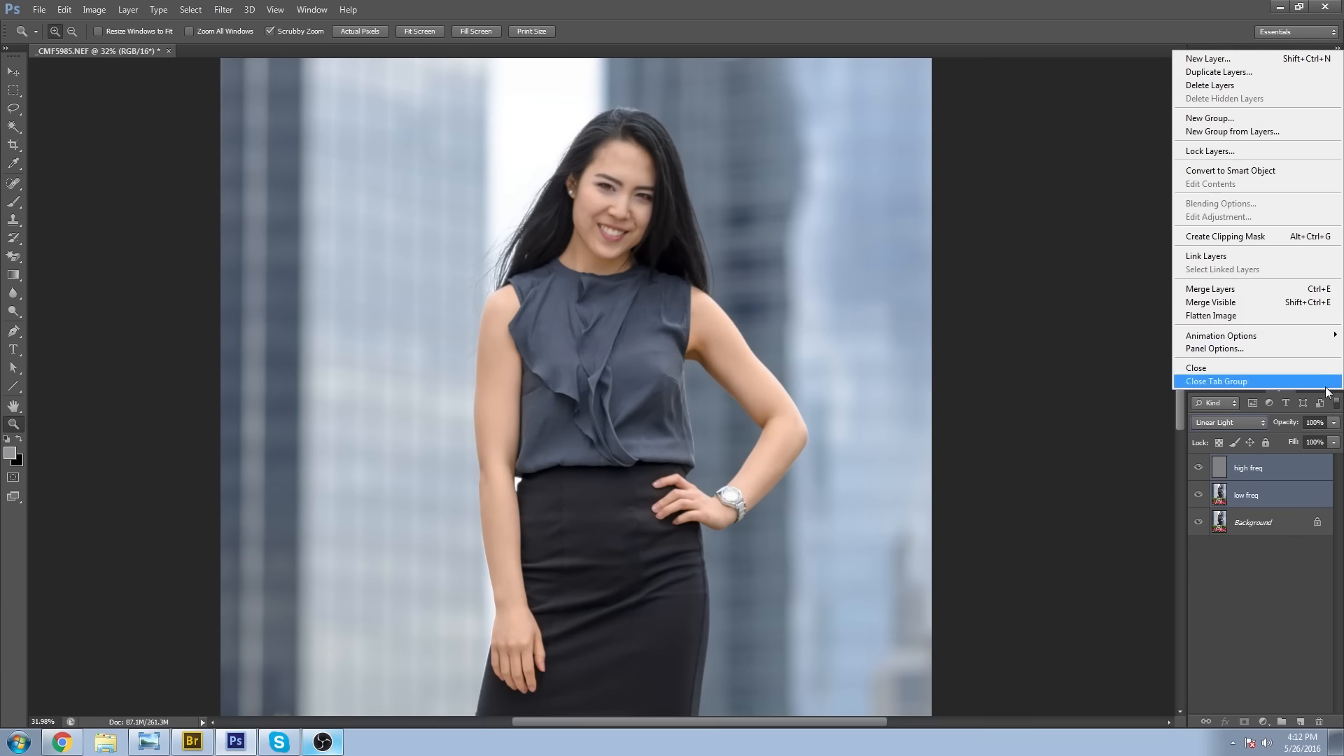
pyautogui.click(1244, 132)
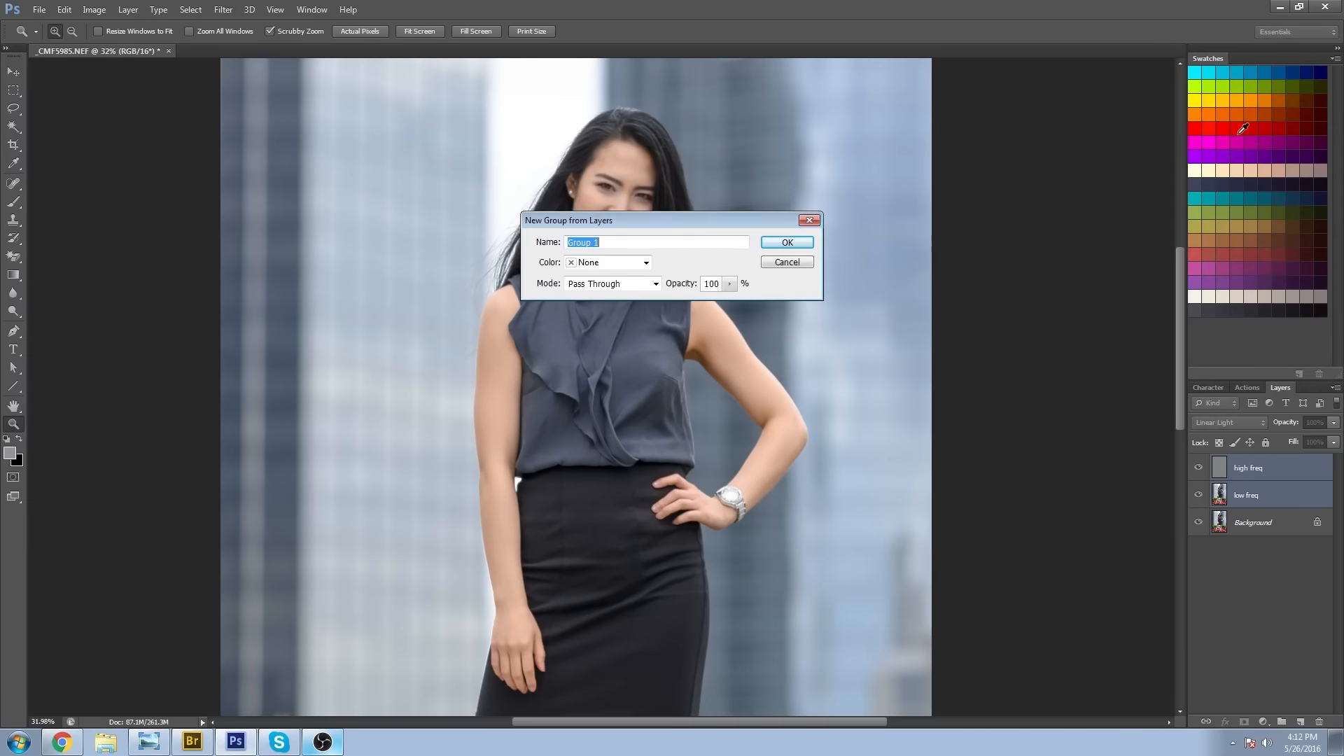
pyautogui.write('Skin')
pyautogui.press('Return')
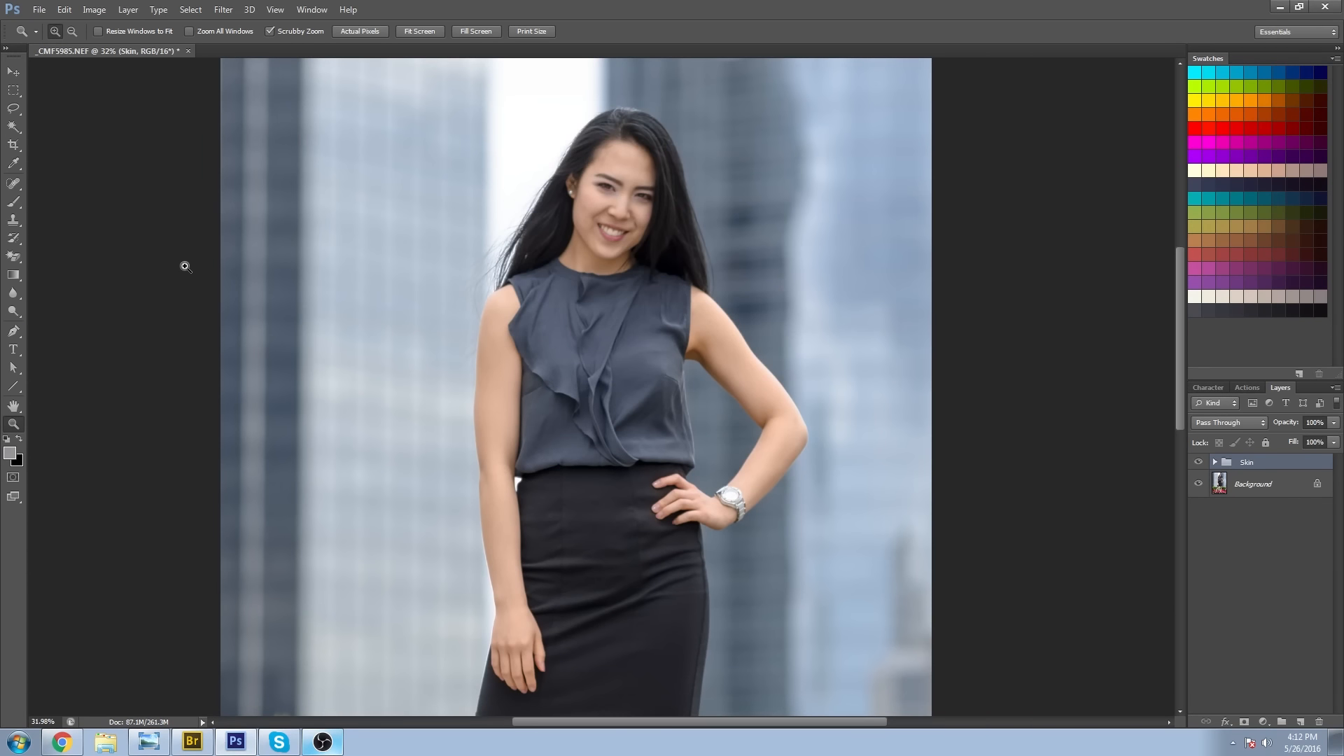
# Toggle the visibility of the Skin group to compare the portrait with and without it.
pyautogui.click(1198, 462)
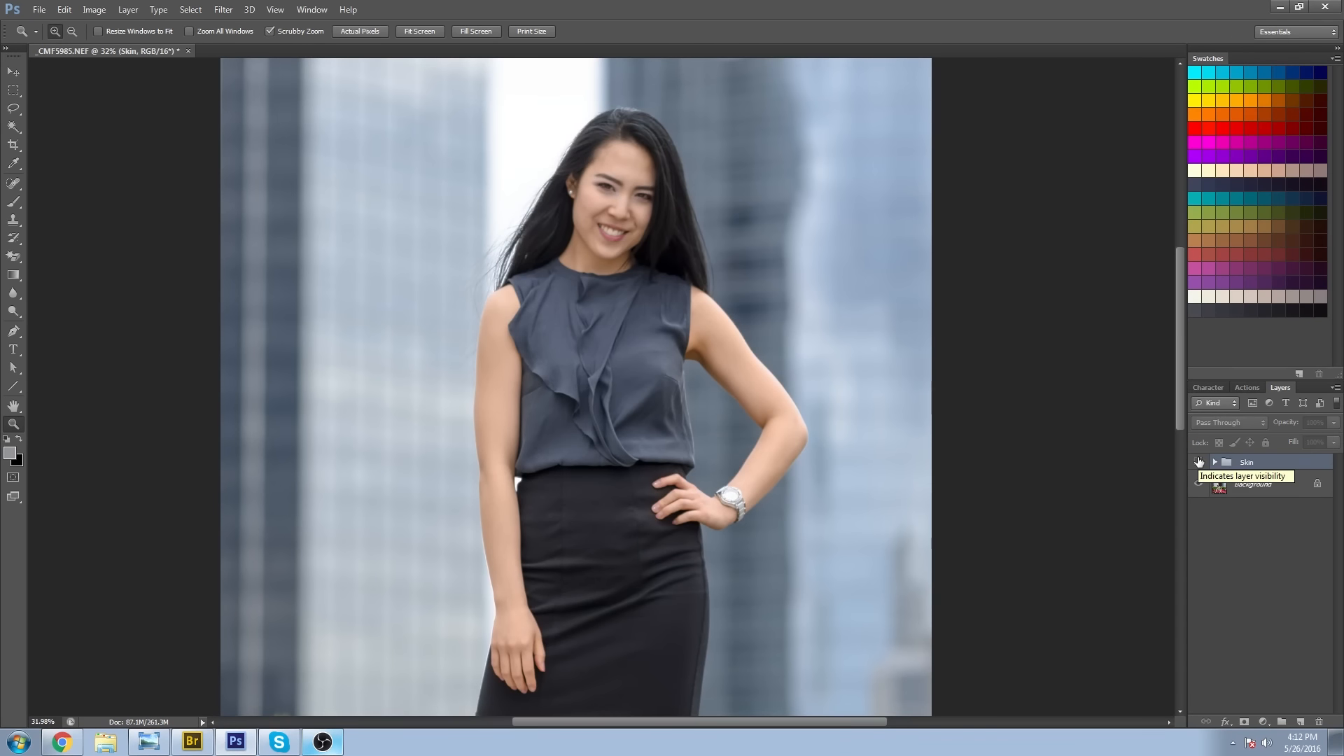
pyautogui.click(1197, 462)
pyautogui.click(1197, 462)
pyautogui.click(1197, 463)
pyautogui.click(1197, 463)
pyautogui.click(1197, 463)
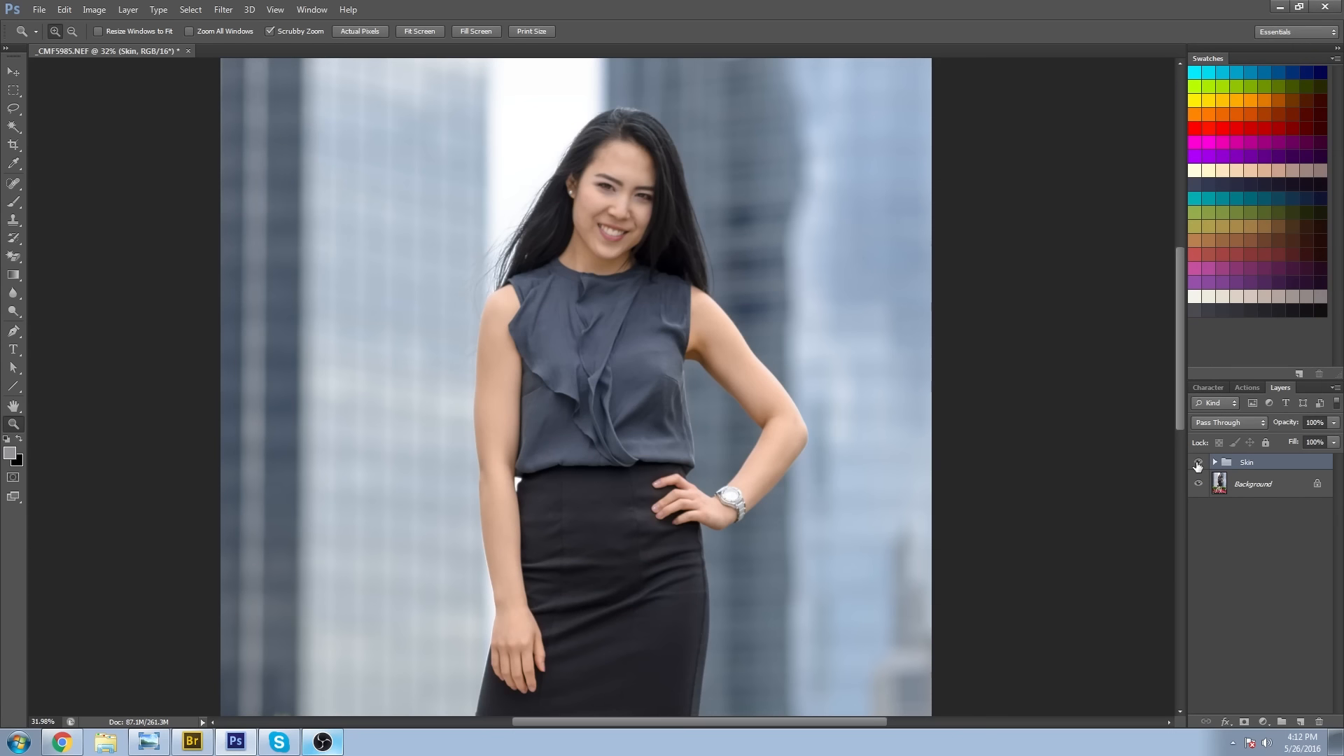
# Expand the Skin group, make the low freq layer active and hide the high freq layer.
pyautogui.click(1215, 462)
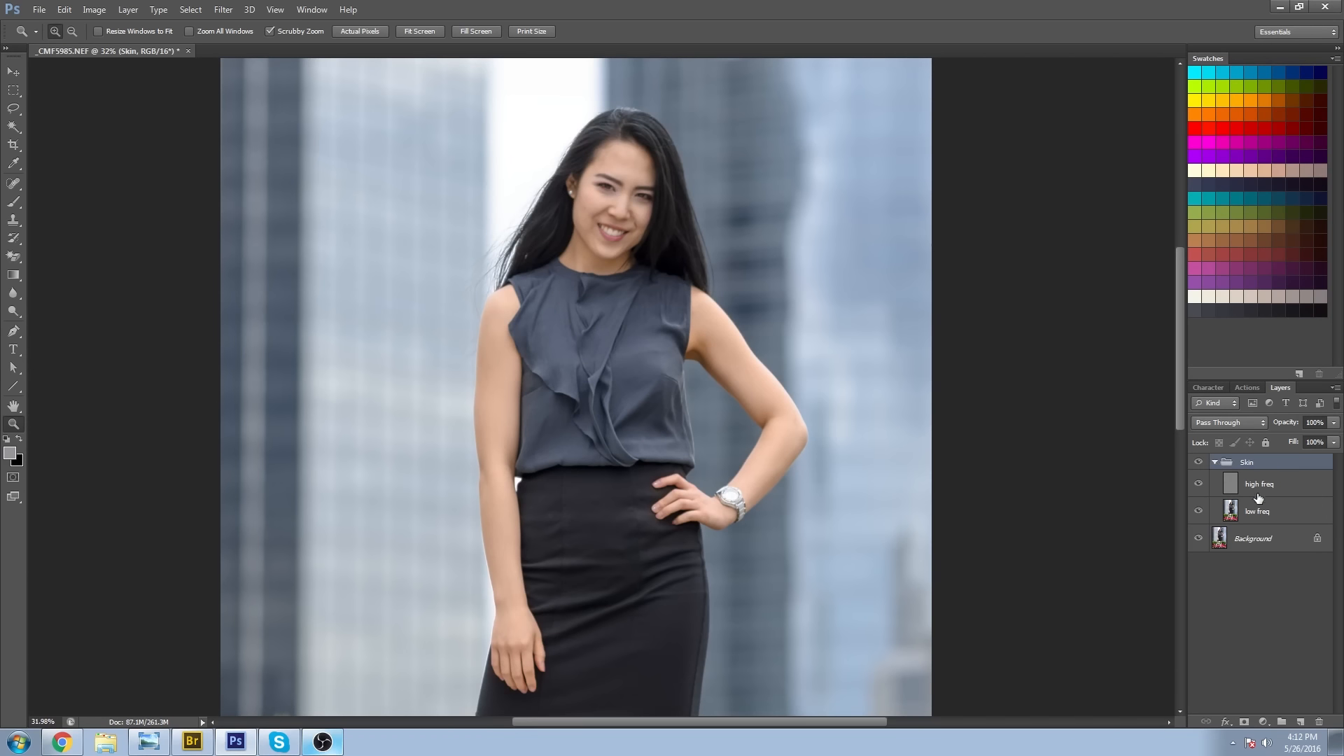
pyautogui.click(1259, 513)
pyautogui.click(1197, 484)
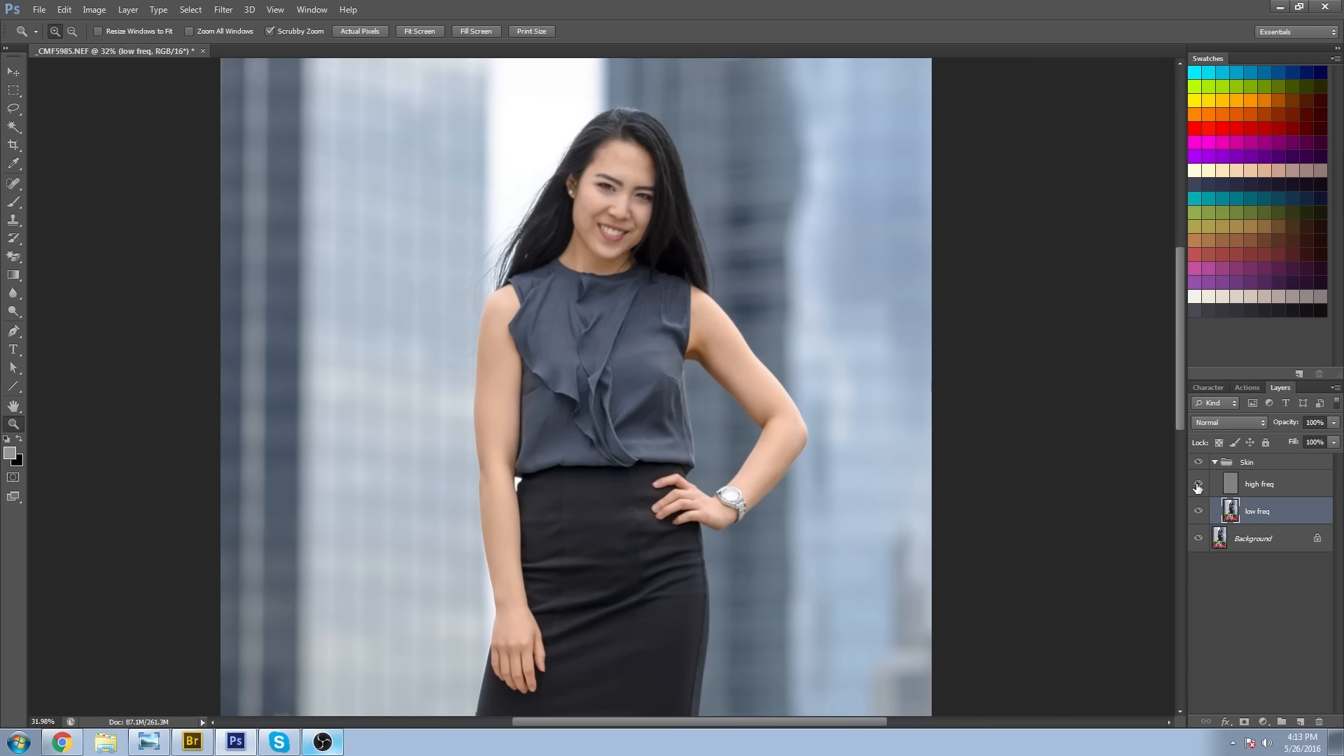
pyautogui.moveTo(613, 156); pyautogui.dragTo(679, 250)
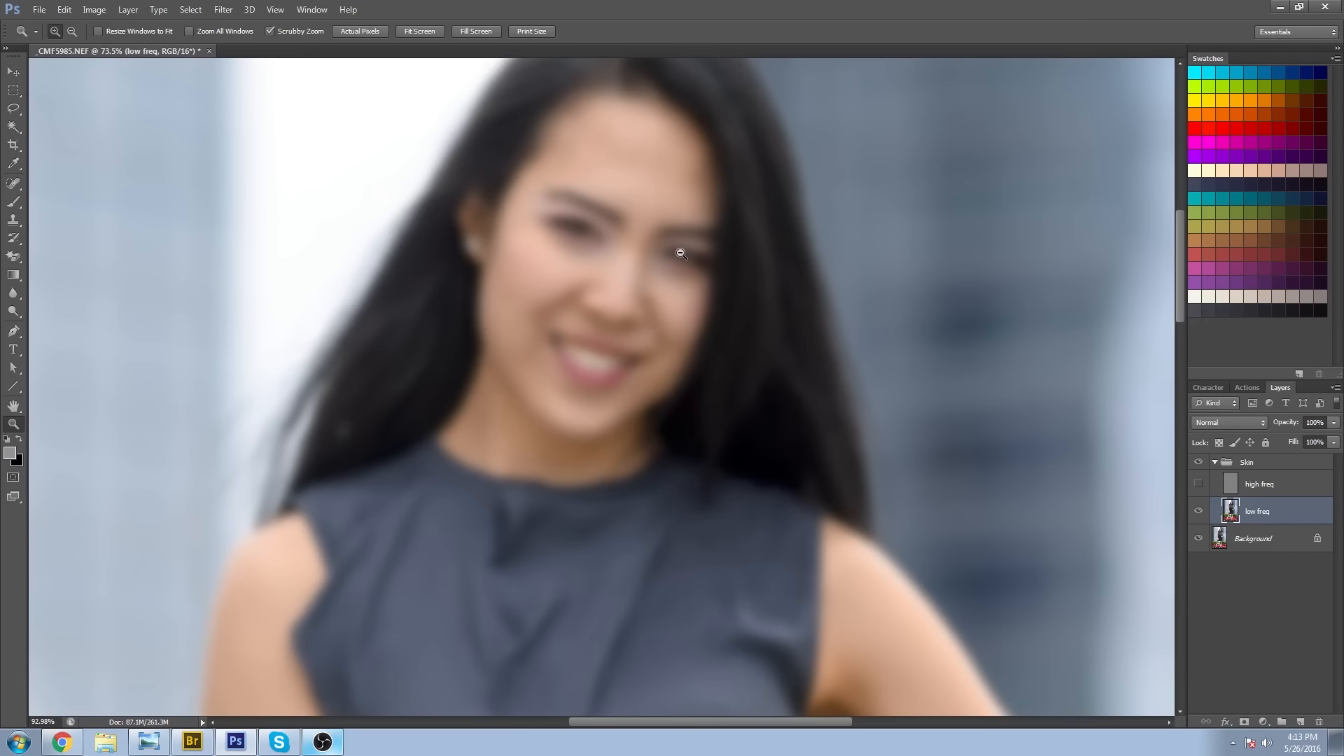
# Lasso the forehead with a 5 px feather and apply a Gaussian Blur with a radius of 8.0 pixels to it.
pyautogui.click(14, 107)
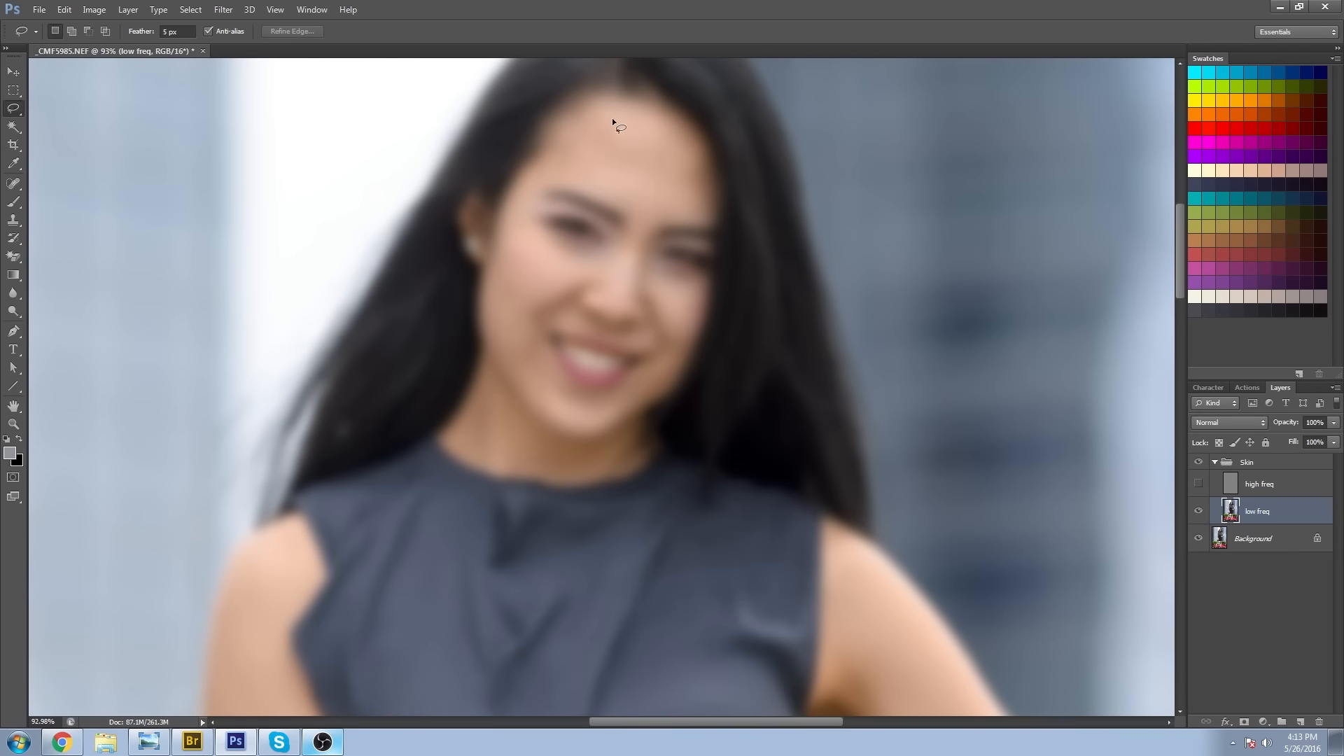
pyautogui.moveTo(574, 147)
pyautogui.mouseDown()
pyautogui.moveTo(634, 173)
pyautogui.moveTo(685, 172)
pyautogui.mouseUp()
pyautogui.moveTo(617, 122); pyautogui.dragTo(616, 120)
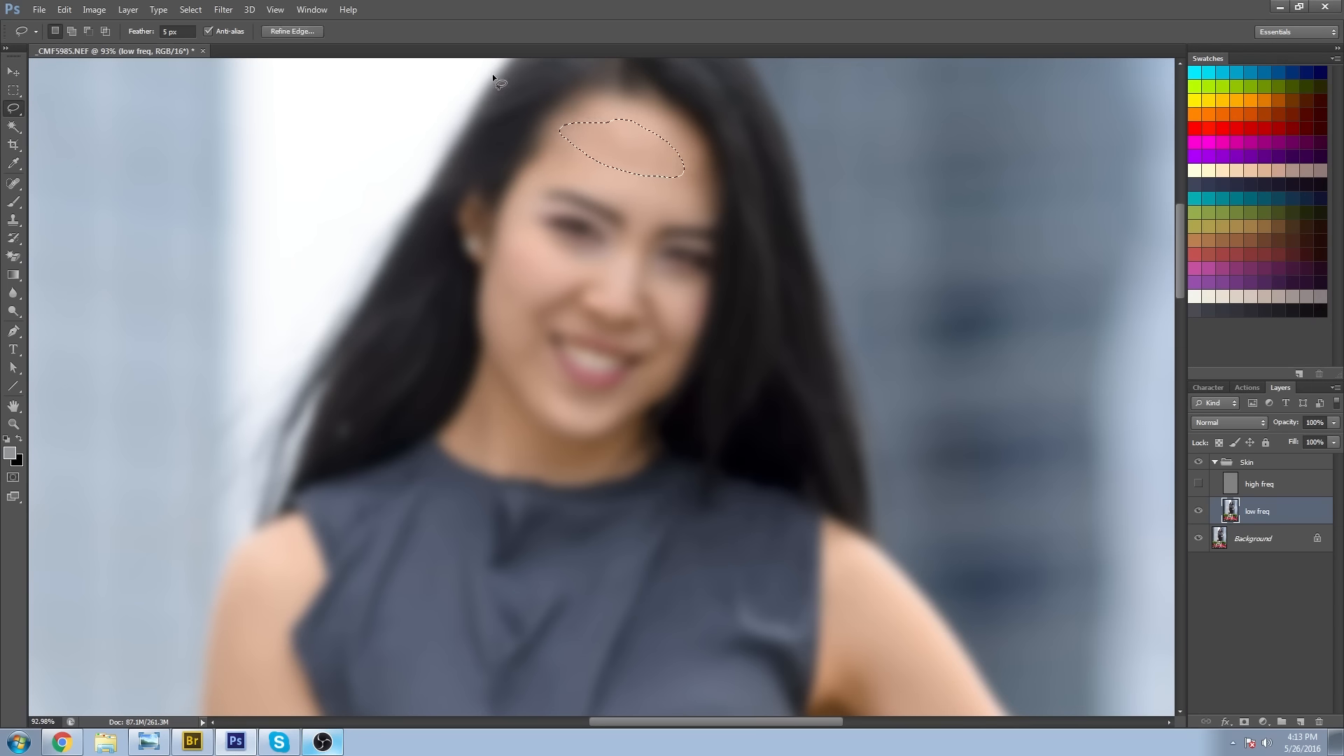
pyautogui.click(223, 9)
pyautogui.moveTo(318, 149)
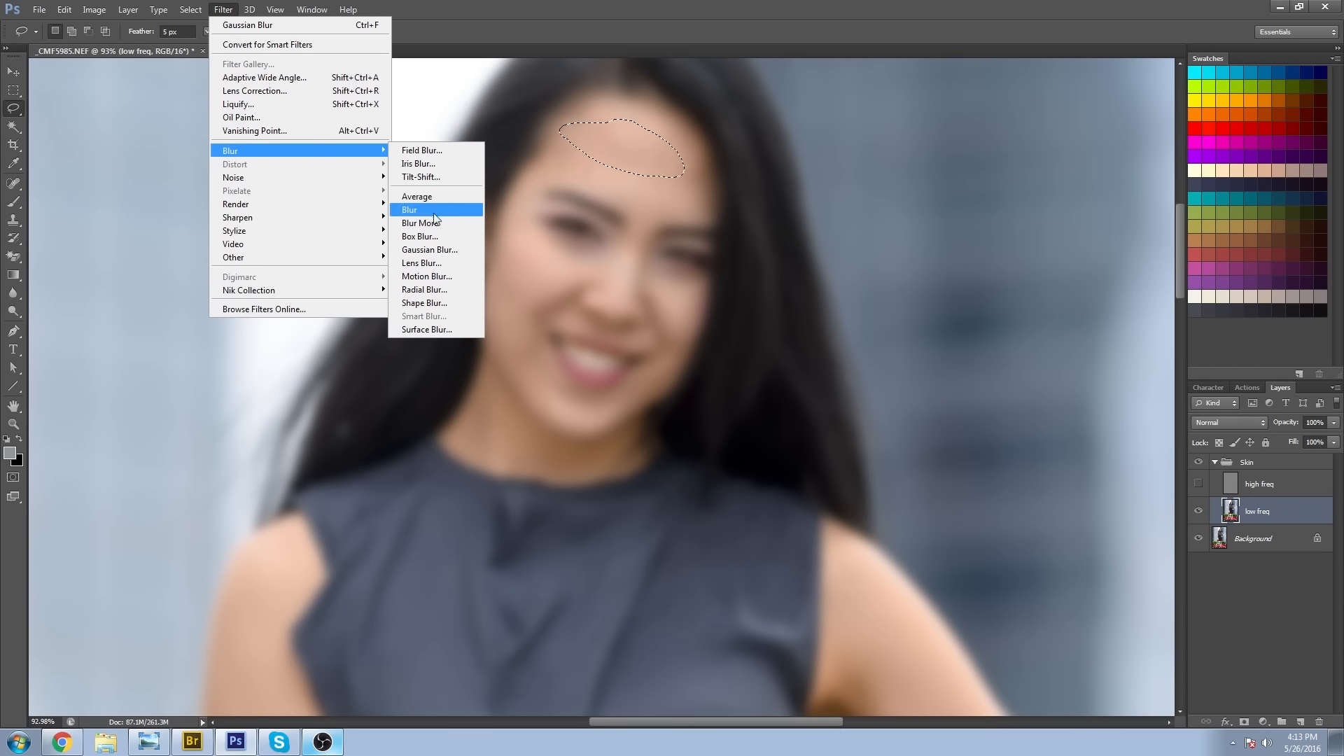
pyautogui.click(429, 250)
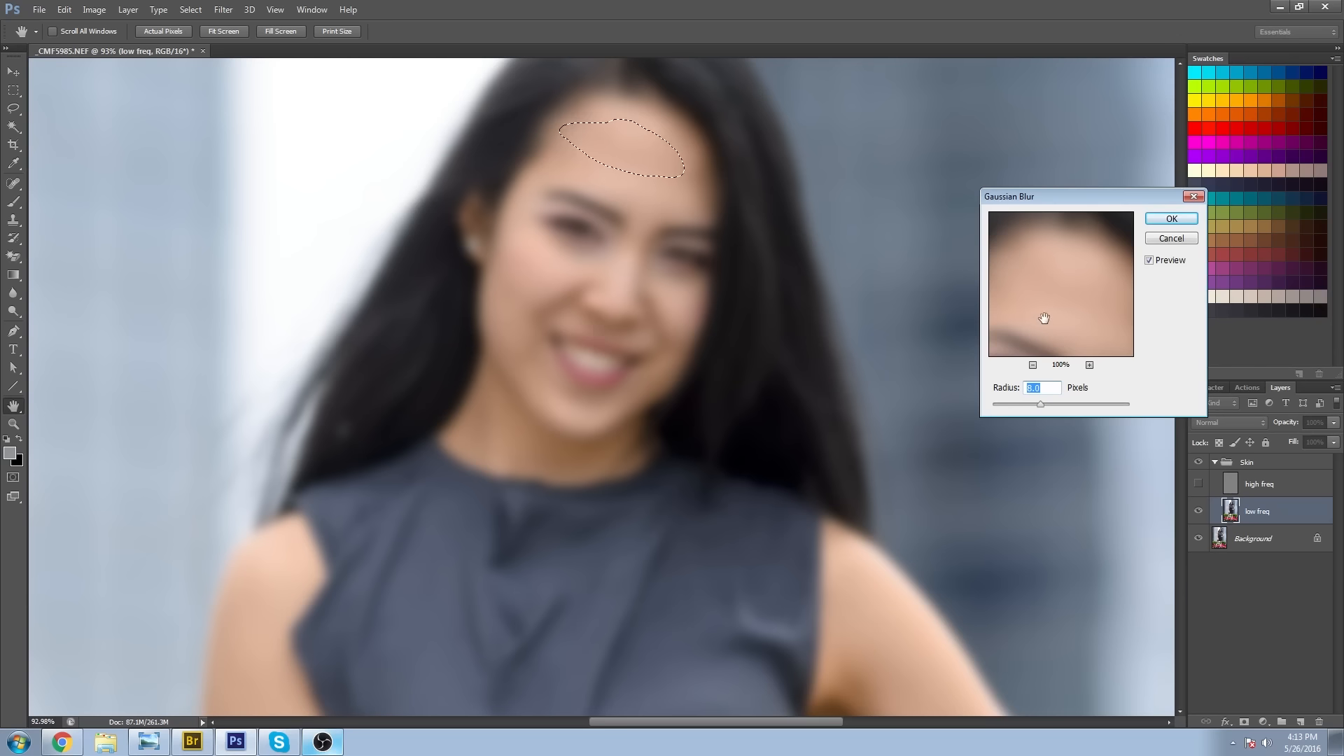
pyautogui.click(1155, 222)
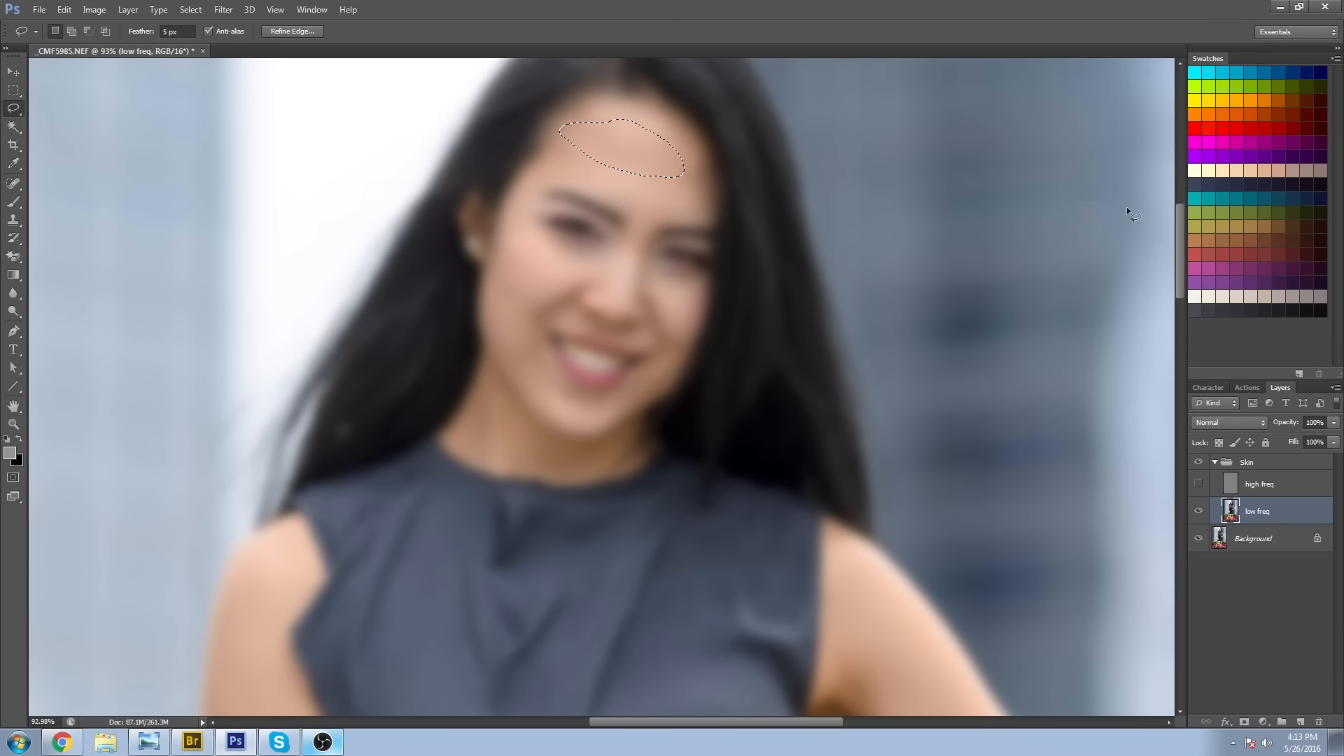
pyautogui.hotkey('ctrl', 'd')
# Select further skin patches on the face one by one and repeat the Gaussian Blur on each.
pyautogui.moveTo(532, 190)
pyautogui.mouseDown()
pyautogui.moveTo(585, 179)
pyautogui.moveTo(587, 119)
pyautogui.mouseUp()
pyautogui.hotkey('ctrl', 'd')
pyautogui.moveTo(641, 189); pyautogui.dragTo(633, 179)
pyautogui.hotkey('ctrl', 'd')
pyautogui.moveTo(589, 109); pyautogui.dragTo(613, 126)
pyautogui.hotkey('ctrl', 'd')
pyautogui.moveTo(621, 171); pyautogui.dragTo(616, 165)
pyautogui.hotkey('ctrl', 'd')
pyautogui.moveTo(572, 252); pyautogui.dragTo(571, 247)
# Lasso skin patches along the upper part of the hanging arm and repeat the Gaussian Blur on each.
pyautogui.scroll(-8, 632, 276)
pyautogui.hscroll(-3, 518, 297)
pyautogui.moveTo(430, 308)
pyautogui.mouseDown()
pyautogui.moveTo(414, 364)
pyautogui.moveTo(430, 311)
pyautogui.mouseUp()
pyautogui.hotkey('ctrl', 'd')
pyautogui.moveTo(455, 280); pyautogui.dragTo(453, 313)
pyautogui.moveTo(477, 140); pyautogui.dragTo(480, 145)
pyautogui.hotkey('ctrl', 'd')
pyautogui.moveTo(494, 400); pyautogui.dragTo(546, 196)
pyautogui.moveTo(547, 353)
pyautogui.mouseDown()
pyautogui.moveTo(530, 171)
pyautogui.moveTo(486, 161)
pyautogui.moveTo(509, 229)
pyautogui.moveTo(504, 145)
pyautogui.mouseUp()
pyautogui.hotkey('ctrl', 'd')
# Lasso skin patches along the forearm of the hanging arm and blur each with the same Gaussian Blur.
pyautogui.moveTo(482, 302); pyautogui.dragTo(494, 145)
pyautogui.moveTo(478, 218)
pyautogui.mouseDown()
pyautogui.moveTo(463, 256)
pyautogui.moveTo(483, 318)
pyautogui.moveTo(480, 223)
pyautogui.mouseUp()
pyautogui.hotkey('ctrl', 'd')
pyautogui.moveTo(537, 403)
pyautogui.mouseDown()
pyautogui.moveTo(519, 259)
pyautogui.moveTo(484, 257)
pyautogui.mouseUp()
pyautogui.hotkey('ctrl', 'd')
pyautogui.moveTo(532, 342)
pyautogui.mouseDown()
pyautogui.moveTo(501, 222)
pyautogui.moveTo(527, 342)
pyautogui.moveTo(526, 443)
pyautogui.mouseUp()
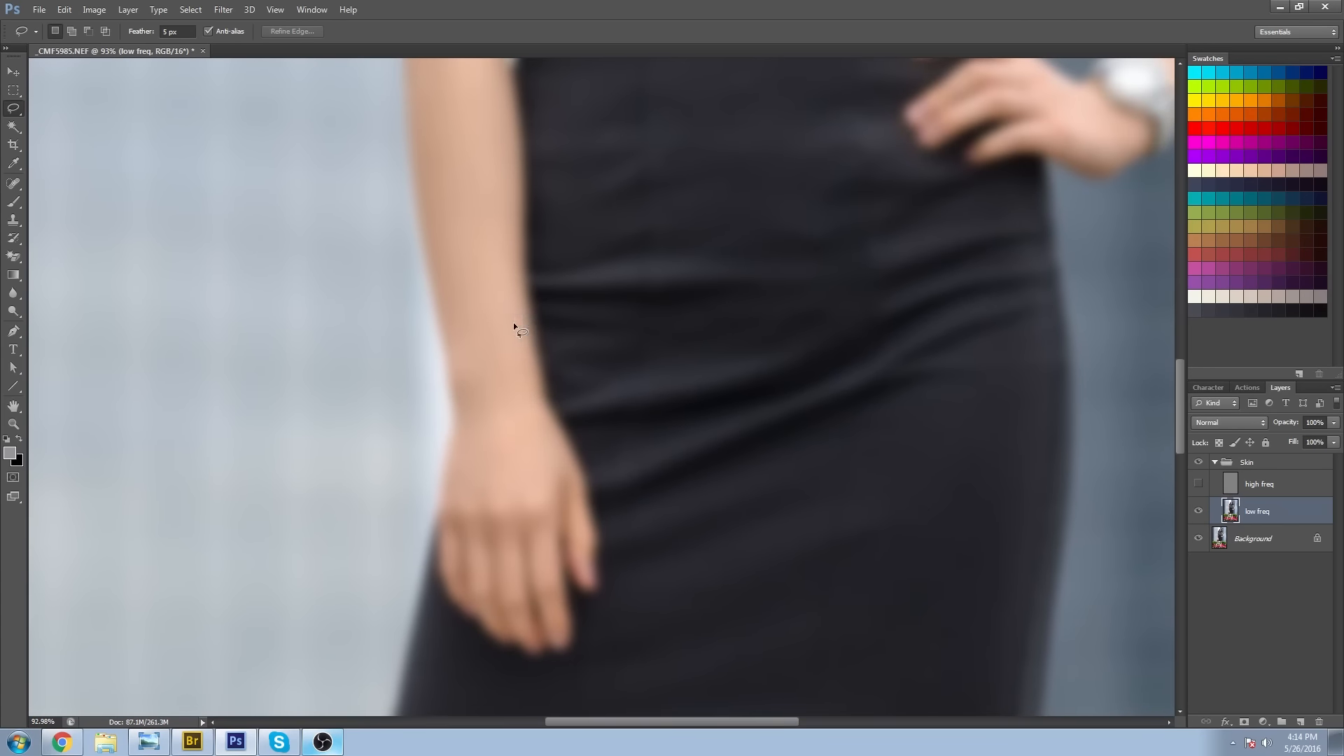
pyautogui.moveTo(499, 382)
pyautogui.mouseDown()
pyautogui.moveTo(510, 291)
pyautogui.moveTo(499, 279)
pyautogui.mouseUp()
pyautogui.press('Return')
# Lasso patches on the thigh and knee of the leg below the hanging hand and repeat the Gaussian Blur on them.
pyautogui.moveTo(528, 435); pyautogui.dragTo(509, 189)
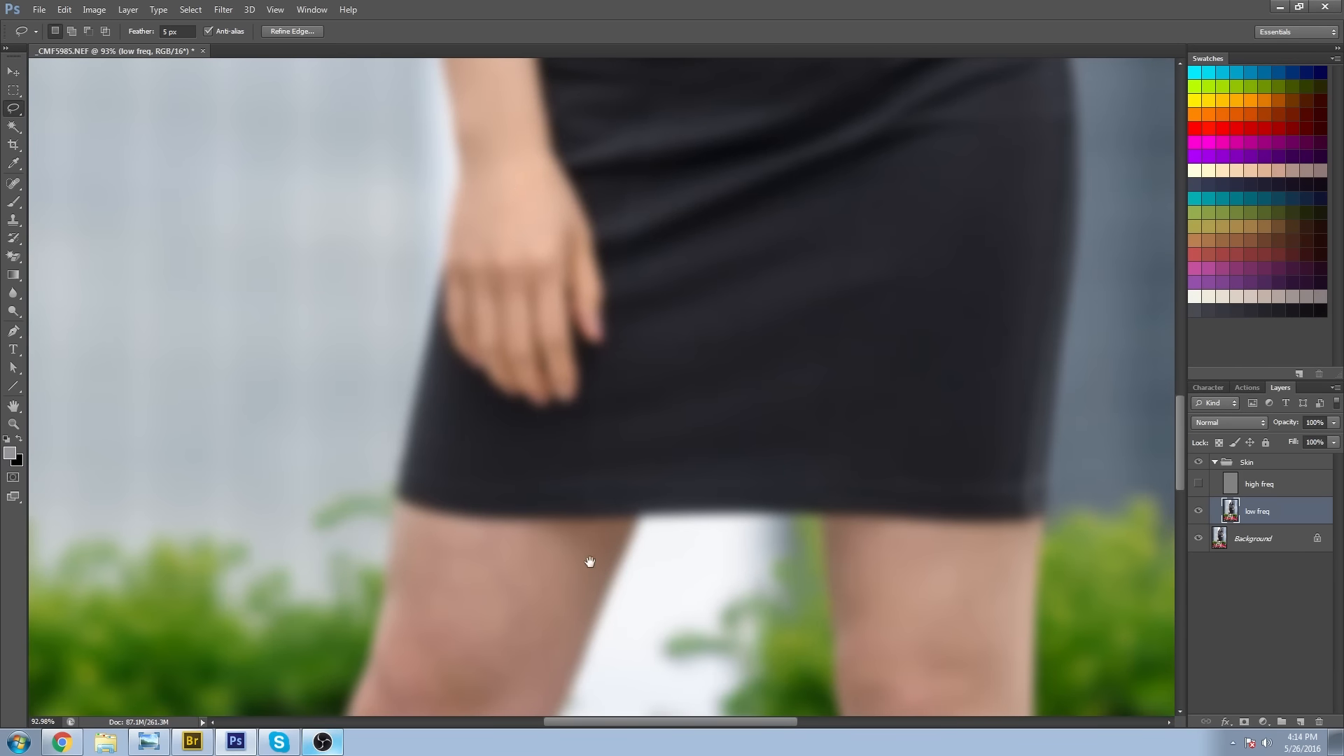
pyautogui.moveTo(591, 526); pyautogui.dragTo(676, 354)
pyautogui.moveTo(537, 406); pyautogui.dragTo(547, 422)
pyautogui.hotkey('ctrl', 'f')
pyautogui.hotkey('ctrl', 'd')
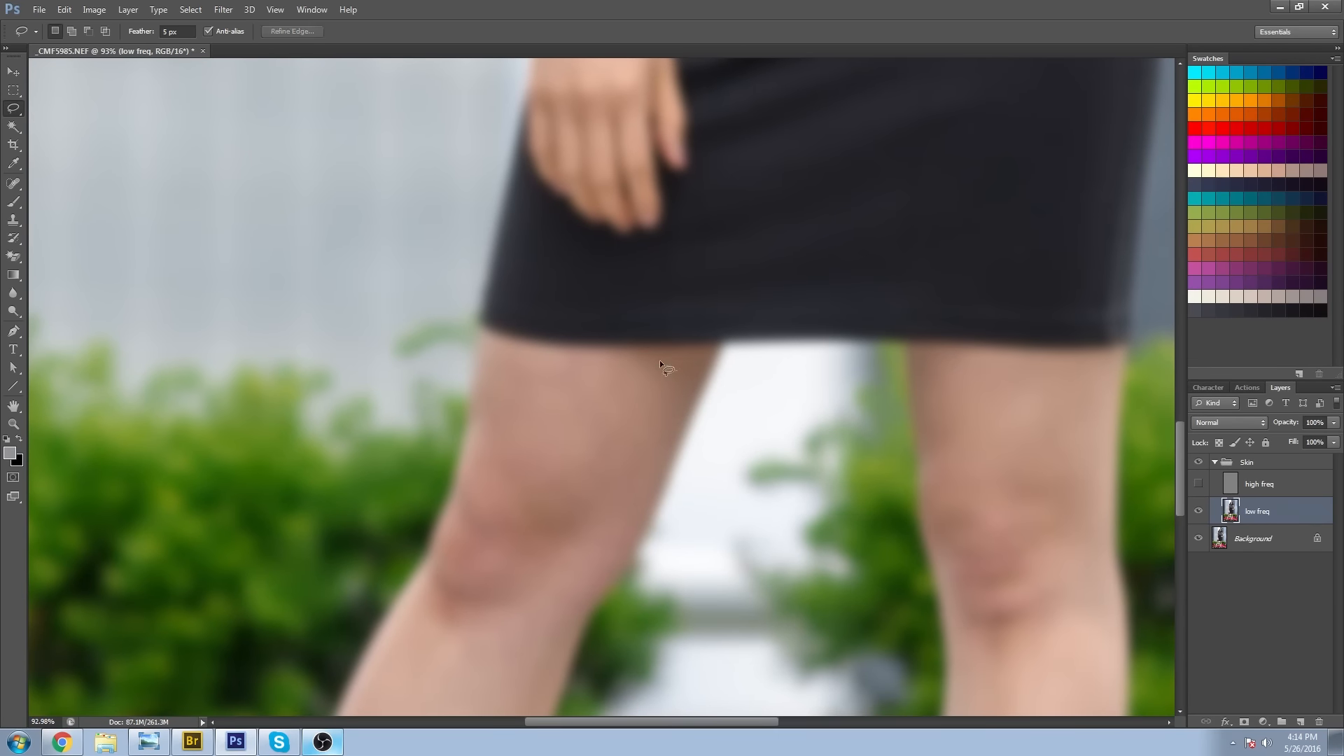
pyautogui.moveTo(660, 360); pyautogui.dragTo(756, 141)
pyautogui.moveTo(644, 246); pyautogui.dragTo(664, 250)
pyautogui.moveTo(595, 337); pyautogui.dragTo(633, 345)
pyautogui.hotkey('ctrl', 'f')
pyautogui.hotkey('ctrl', 'd')
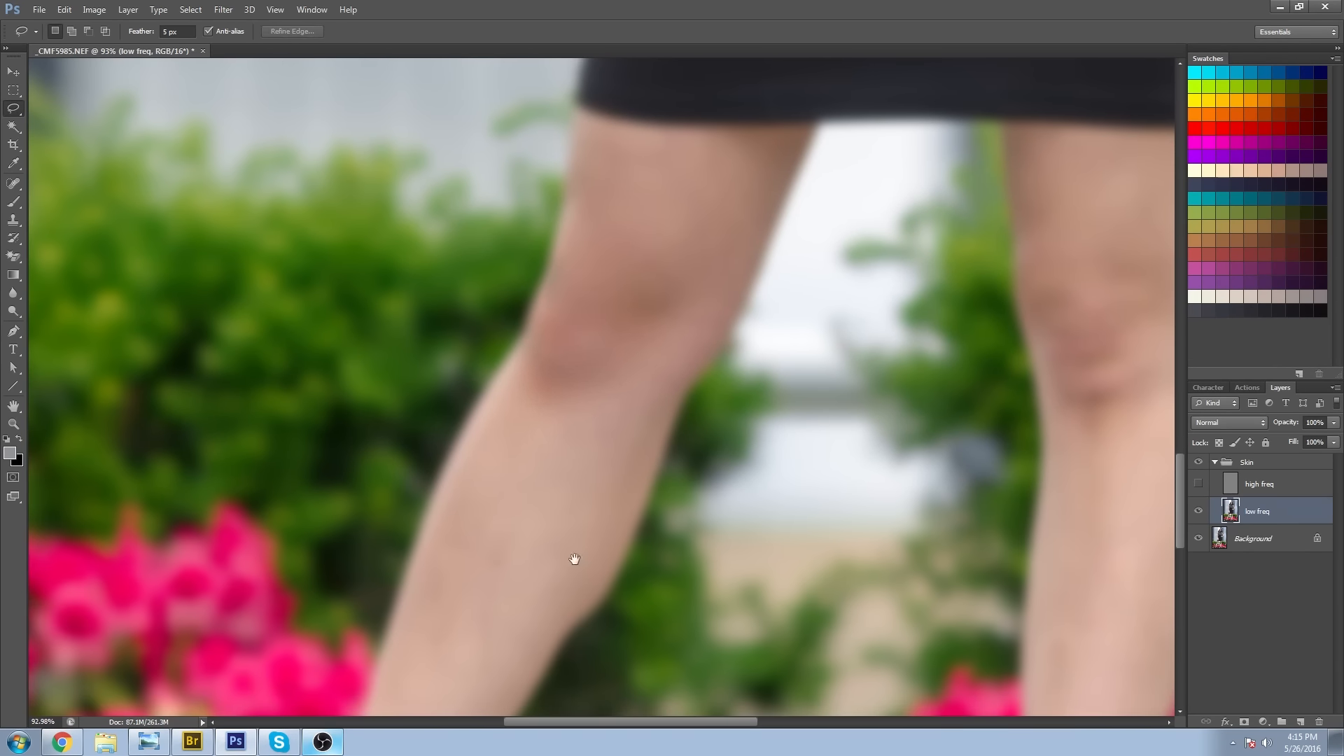
# Select uneven skin areas on the same leg's shin below the knee and repeat the Gaussian Blur on each.
pyautogui.moveTo(573, 560); pyautogui.dragTo(651, 426)
pyautogui.moveTo(522, 363); pyautogui.dragTo(531, 181)
pyautogui.moveTo(539, 278); pyautogui.dragTo(554, 290)
pyautogui.hotkey('ctrl', 'f')
pyautogui.hotkey('ctrl', 'd')
pyautogui.moveTo(654, 266); pyautogui.dragTo(569, 380)
pyautogui.moveTo(586, 343)
pyautogui.mouseDown()
pyautogui.moveTo(543, 413)
pyautogui.moveTo(603, 258)
pyautogui.mouseUp()
pyautogui.hotkey('ctrl', 'f')
pyautogui.hotkey('ctrl', 'd')
# Lasso patches on the lower shin just above the ankle and repeat the Gaussian Blur on each.
pyautogui.moveTo(518, 441); pyautogui.dragTo(643, 243)
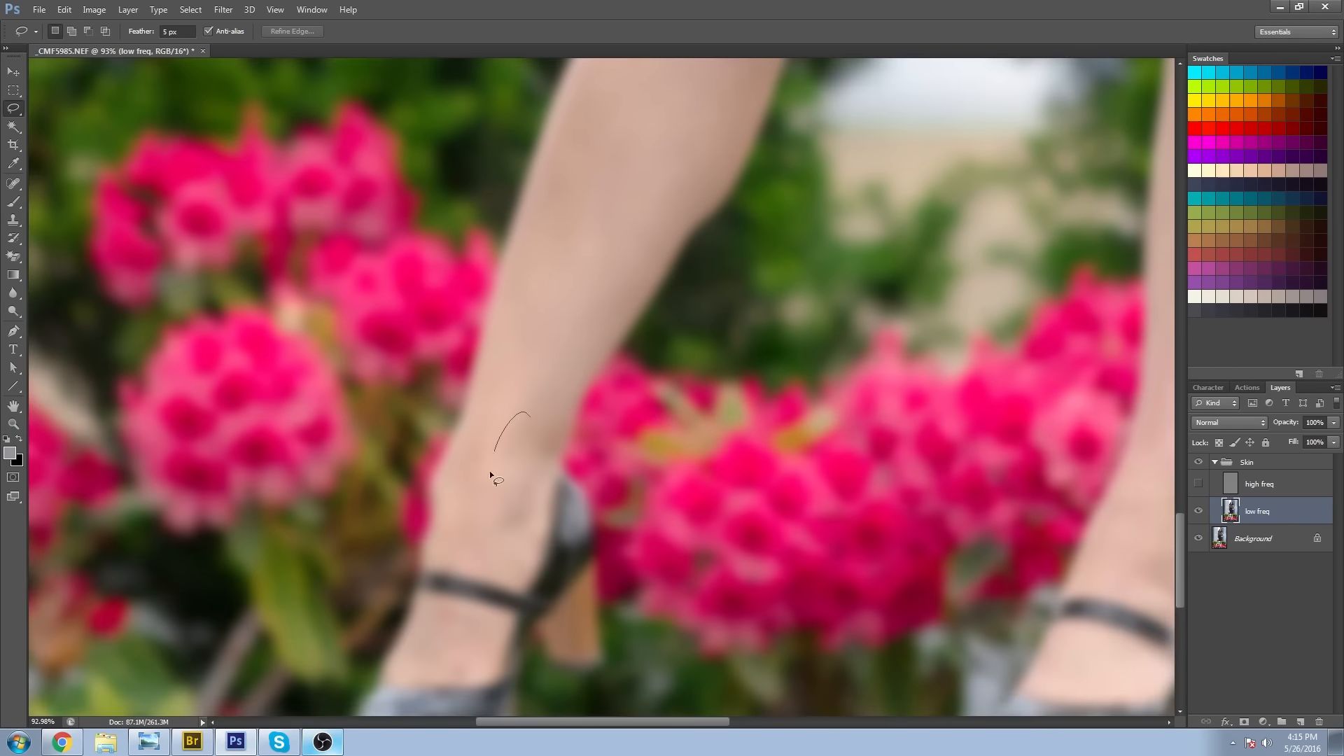
pyautogui.moveTo(489, 470); pyautogui.dragTo(530, 419)
pyautogui.hotkey('ctrl', 'f')
pyautogui.hotkey('ctrl', 'd')
pyautogui.moveTo(525, 466); pyautogui.dragTo(585, 286)
pyautogui.hotkey('ctrl', 'f')
pyautogui.hotkey('ctrl', 'd')
# Select another area between the lower shin and the ankle and blur it with the same Gaussian Blur.
pyautogui.moveTo(661, 301); pyautogui.dragTo(598, 496)
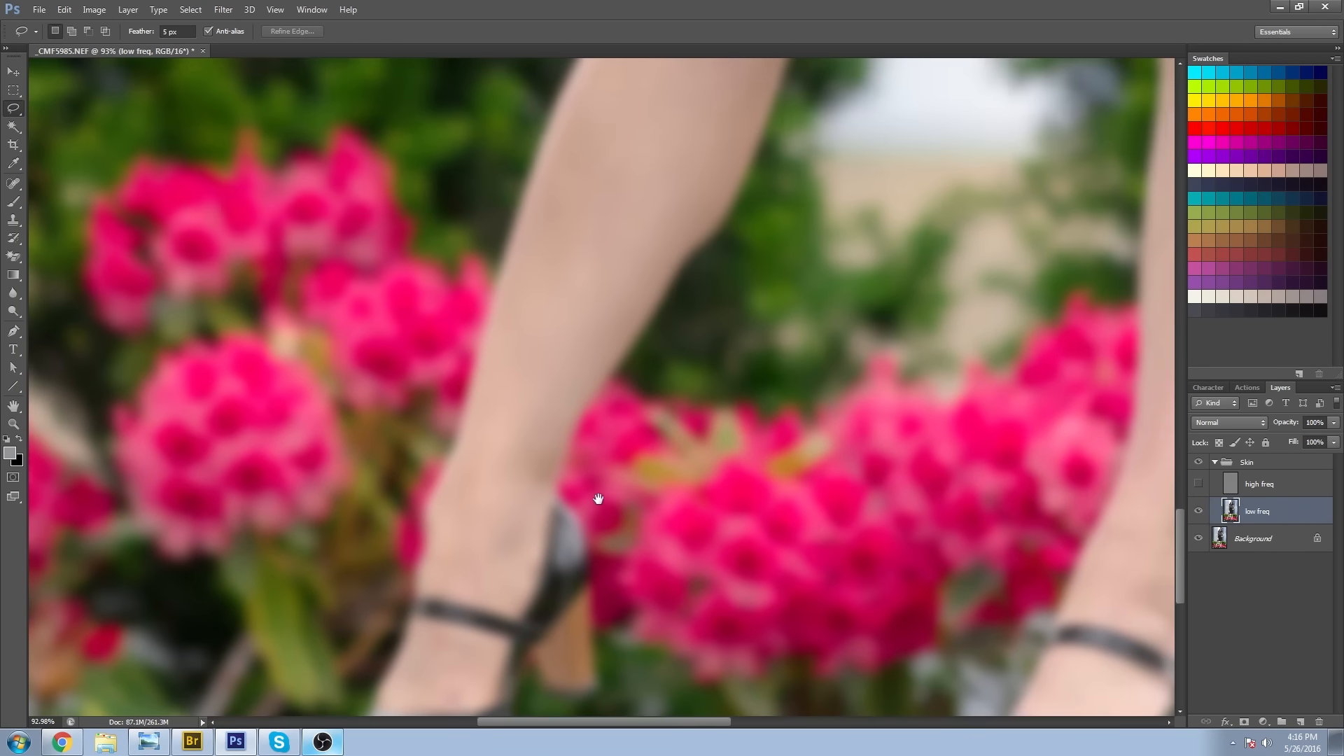
pyautogui.moveTo(516, 475); pyautogui.dragTo(576, 371)
pyautogui.hotkey('ctrl', 'f')
pyautogui.hotkey('ctrl', 'd')
# Lasso skin patches on the ankle above the shoe strap and smooth them with the repeated Gaussian Blur.
pyautogui.moveTo(557, 537); pyautogui.dragTo(602, 350)
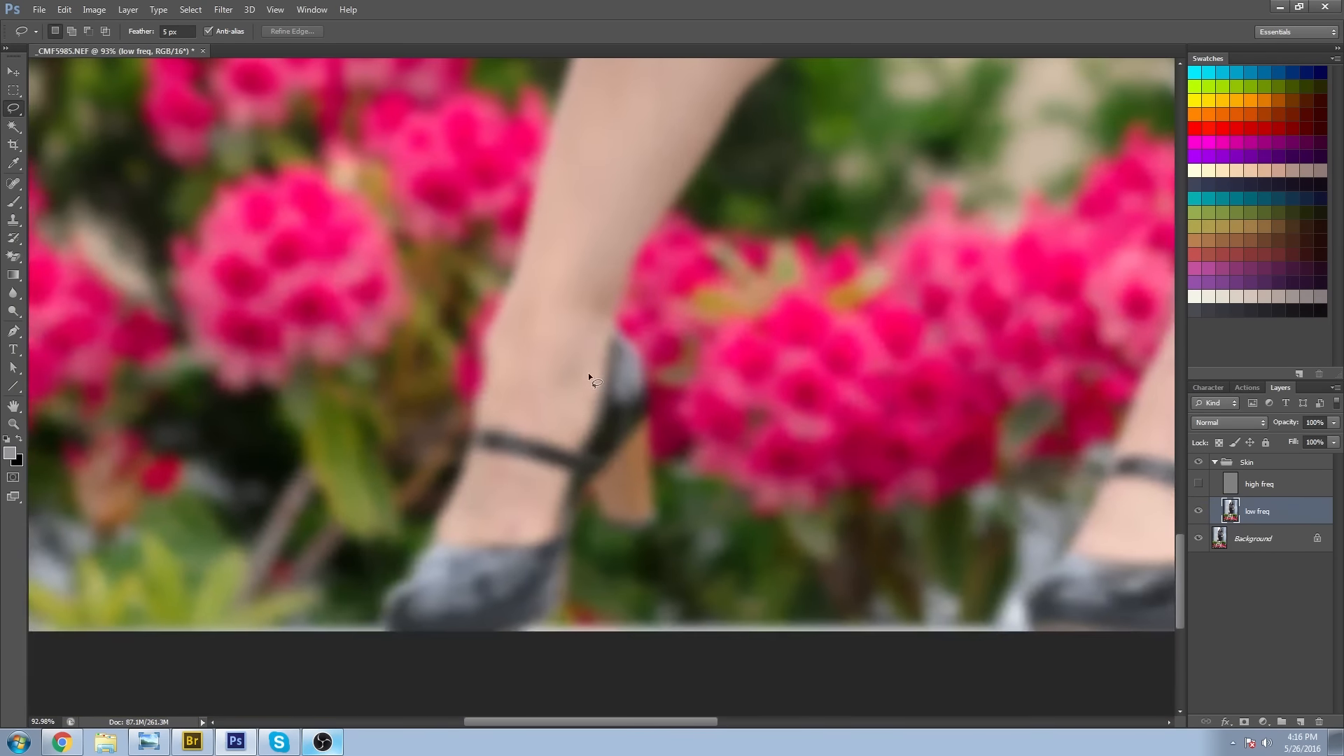
pyautogui.moveTo(513, 398)
pyautogui.mouseDown()
pyautogui.moveTo(547, 390)
pyautogui.moveTo(544, 356)
pyautogui.mouseUp()
pyautogui.hotkey('ctrl', 'd')
pyautogui.moveTo(576, 470); pyautogui.dragTo(579, 429)
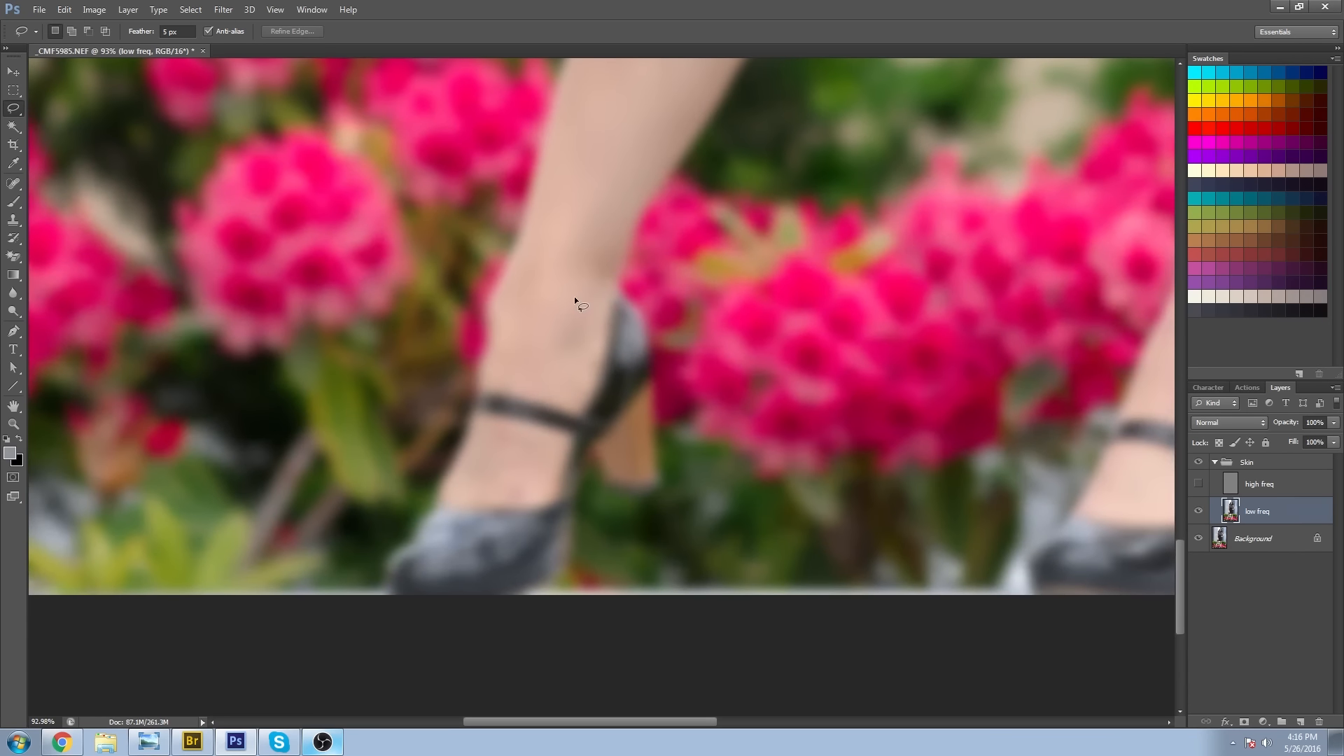
pyautogui.moveTo(606, 309); pyautogui.dragTo(602, 301)
pyautogui.hotkey('ctrl', 'd')
# Select small skin patches on the instep below the shoe strap and repeat the Gaussian Blur on them.
pyautogui.moveTo(500, 443)
pyautogui.mouseDown()
pyautogui.moveTo(507, 453)
pyautogui.moveTo(520, 431)
pyautogui.moveTo(537, 443)
pyautogui.moveTo(521, 507)
pyautogui.moveTo(550, 447)
pyautogui.mouseUp()
pyautogui.hotkey('ctrl', 'd')
pyautogui.hotkey('ctrl', 'd')
pyautogui.hotkey('ctrl', 'd')
pyautogui.hotkey('ctrl', 'z')
pyautogui.hotkey('ctrl', 'd')
pyautogui.moveTo(535, 469); pyautogui.dragTo(529, 471)
pyautogui.hotkey('ctrl', 'f')
pyautogui.hotkey('ctrl', 'd')
pyautogui.moveTo(551, 460); pyautogui.dragTo(550, 451)
pyautogui.hotkey('ctrl', 'f')
pyautogui.hotkey('ctrl', 'd')
pyautogui.click(184, 32)
pyautogui.click(518, 468)
pyautogui.hotkey('ctrl', 'f')
pyautogui.click(652, 276)
# Lasso remaining uneven patches around the same leg's knee and thigh and smooth them with the Gaussian Blur.
pyautogui.moveTo(667, 361); pyautogui.dragTo(536, 500)
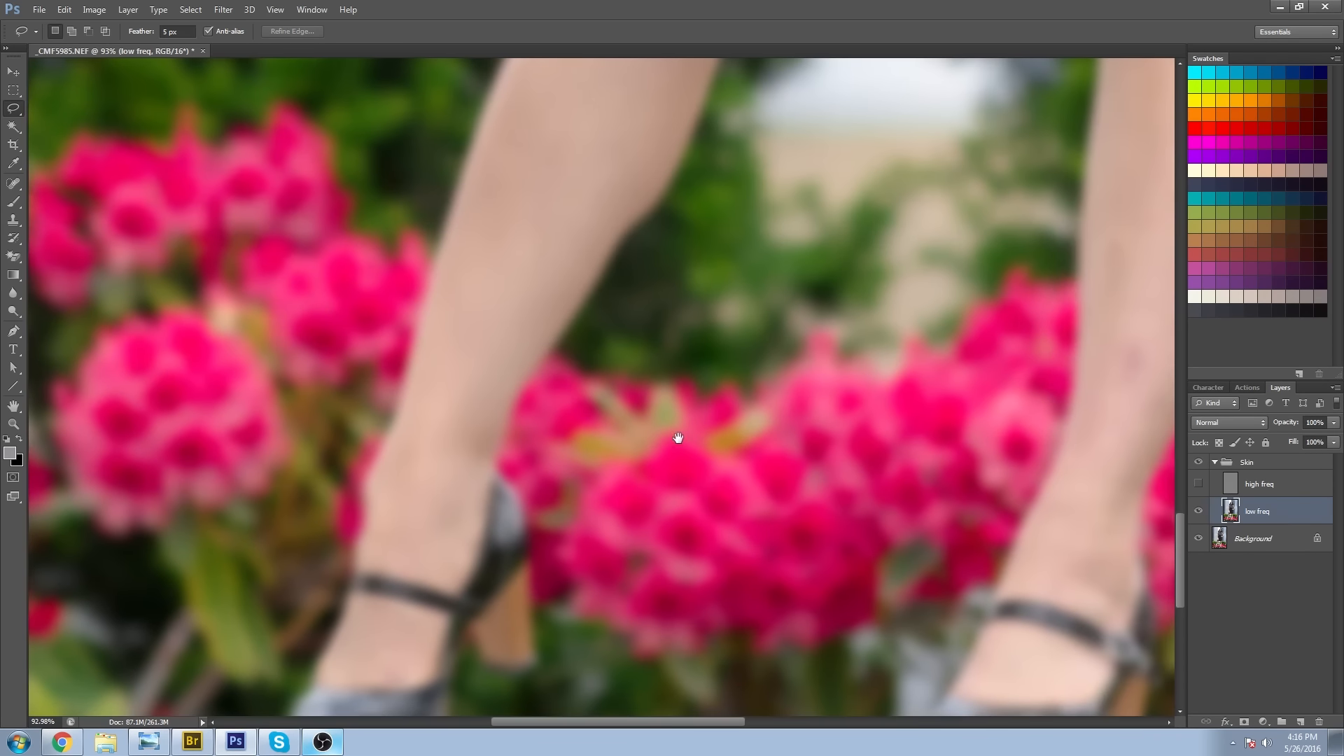
pyautogui.moveTo(678, 441); pyautogui.dragTo(474, 637)
pyautogui.moveTo(556, 384); pyautogui.dragTo(510, 614)
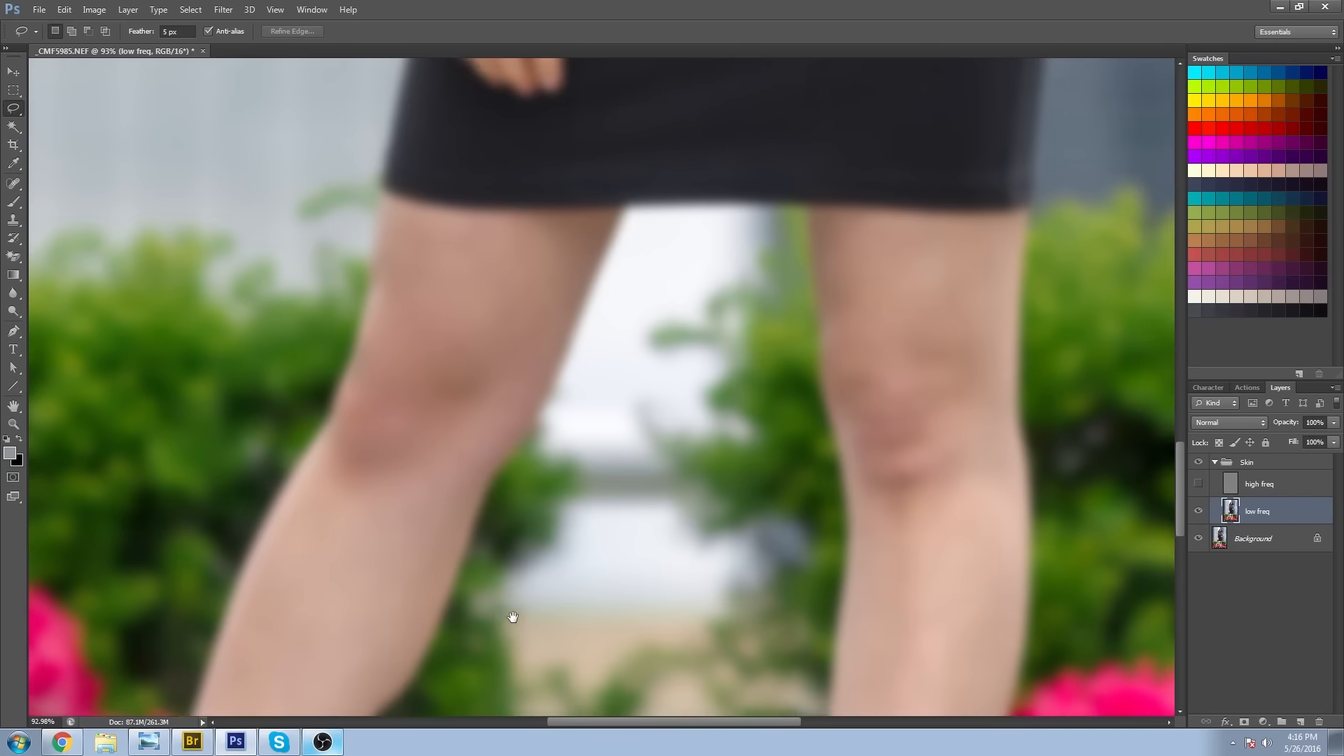
pyautogui.moveTo(482, 410); pyautogui.dragTo(490, 350)
pyautogui.click(522, 324)
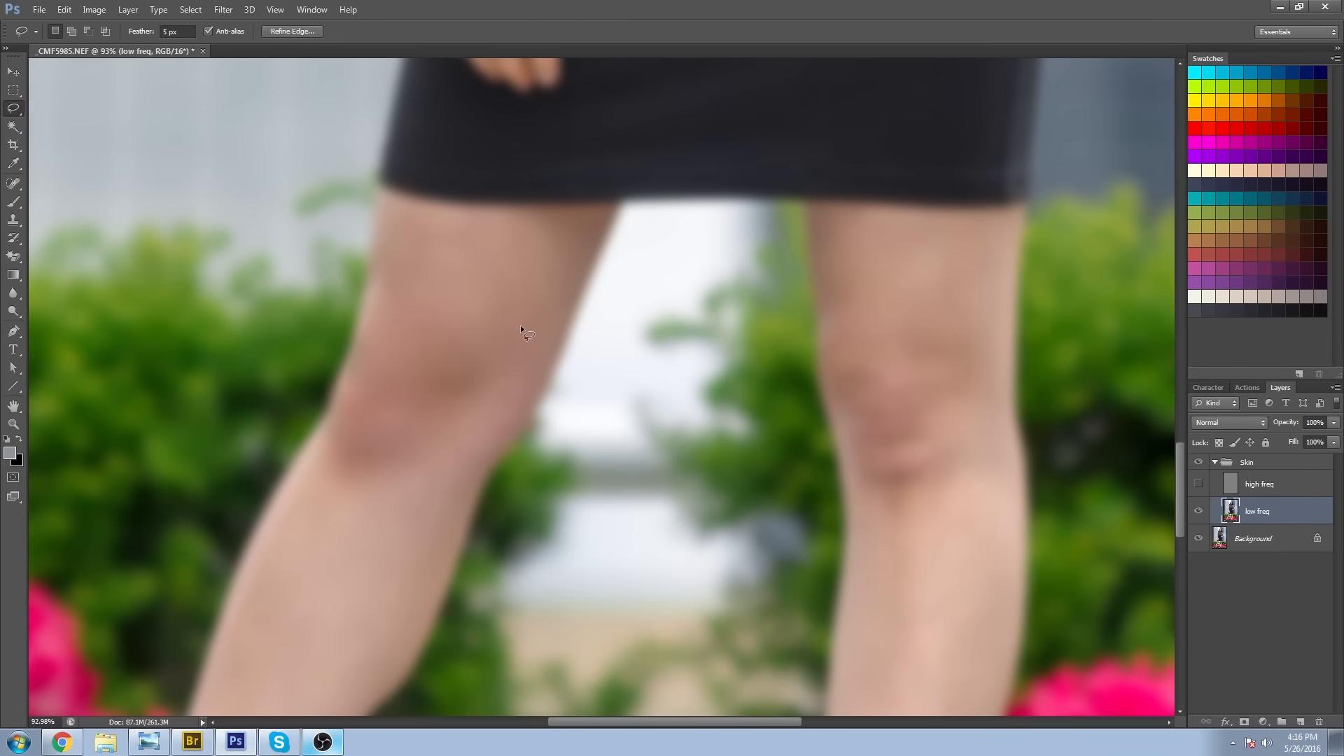
pyautogui.moveTo(531, 271); pyautogui.dragTo(569, 233)
pyautogui.click(568, 245)
# Lasso skin patches on the other leg's thigh and knee and smooth them with the repeated Gaussian Blur.
pyautogui.moveTo(739, 425)
pyautogui.mouseDown()
pyautogui.moveTo(444, 432)
pyautogui.moveTo(324, 491)
pyautogui.mouseUp()
pyautogui.moveTo(548, 259); pyautogui.dragTo(543, 329)
pyautogui.click(543, 329)
pyautogui.moveTo(594, 510); pyautogui.dragTo(677, 390)
pyautogui.moveTo(613, 273); pyautogui.dragTo(638, 264)
pyautogui.moveTo(539, 371); pyautogui.dragTo(622, 371)
pyautogui.click(526, 244)
pyautogui.moveTo(651, 420); pyautogui.dragTo(660, 333)
pyautogui.moveTo(648, 283); pyautogui.dragTo(640, 315)
# Select uneven patches down the second leg's shin and smooth each with the Gaussian Blur.
pyautogui.moveTo(669, 413); pyautogui.dragTo(681, 329)
pyautogui.moveTo(633, 308)
pyautogui.mouseDown()
pyautogui.moveTo(613, 446)
pyautogui.moveTo(638, 308)
pyautogui.mouseUp()
pyautogui.click(656, 291)
pyautogui.click(660, 281)
pyautogui.moveTo(606, 553); pyautogui.dragTo(650, 377)
pyautogui.moveTo(643, 389)
pyautogui.mouseDown()
pyautogui.moveTo(603, 522)
pyautogui.moveTo(646, 358)
pyautogui.mouseUp()
pyautogui.moveTo(612, 280); pyautogui.dragTo(618, 261)
pyautogui.moveTo(571, 549); pyautogui.dragTo(598, 371)
pyautogui.moveTo(590, 367)
pyautogui.mouseDown()
pyautogui.moveTo(595, 411)
pyautogui.moveTo(595, 371)
pyautogui.moveTo(584, 379)
pyautogui.mouseUp()
# Smooth the remaining blotches around the second leg's upper shin and knee with lasso selections and the Gaussian Blur.
pyautogui.moveTo(602, 315); pyautogui.dragTo(591, 623)
pyautogui.moveTo(580, 452)
pyautogui.mouseDown()
pyautogui.moveTo(573, 475)
pyautogui.moveTo(579, 454)
pyautogui.mouseUp()
pyautogui.moveTo(560, 315); pyautogui.dragTo(529, 543)
pyautogui.moveTo(485, 378); pyautogui.dragTo(486, 383)
pyautogui.moveTo(591, 465); pyautogui.dragTo(623, 493)
pyautogui.keyDown('alt'); pyautogui.click(662, 447); pyautogui.keyUp('alt')
pyautogui.moveTo(662, 447); pyautogui.dragTo(669, 382)
pyautogui.keyDown('ctrl'); pyautogui.click(669, 382); pyautogui.keyUp('ctrl')
pyautogui.moveTo(603, 474); pyautogui.dragTo(606, 480)
# Smooth a lassoed skin patch on the upper part of the bent arm and recheck the legs.
pyautogui.moveTo(623, 609); pyautogui.dragTo(705, 456)
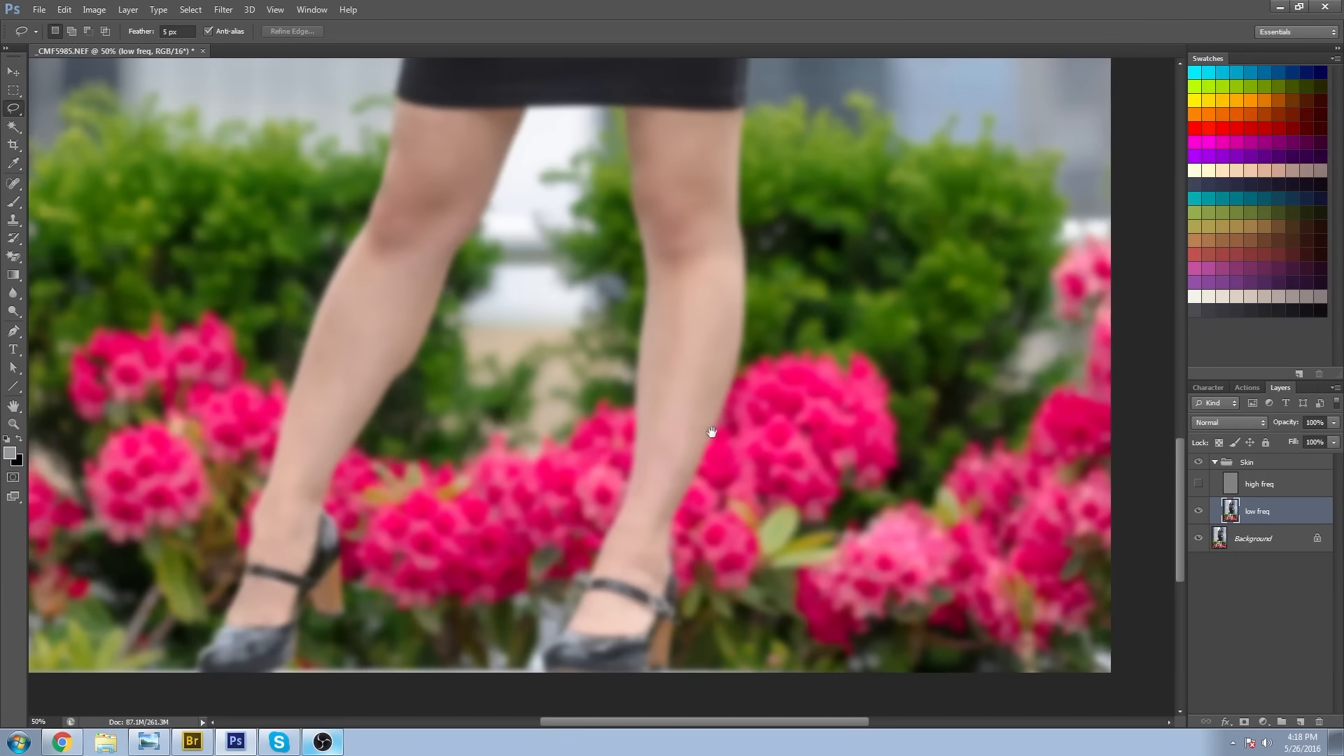
pyautogui.moveTo(742, 189); pyautogui.dragTo(623, 585)
pyautogui.moveTo(756, 182); pyautogui.dragTo(637, 577)
pyautogui.moveTo(691, 364); pyautogui.dragTo(729, 485)
pyautogui.moveTo(573, 417); pyautogui.dragTo(566, 414)
pyautogui.click(593, 435)
pyautogui.moveTo(434, 546); pyautogui.dragTo(630, 364)
pyautogui.moveTo(591, 582); pyautogui.dragTo(639, 372)
pyautogui.moveTo(623, 602); pyautogui.dragTo(635, 144)
pyautogui.moveTo(510, 205); pyautogui.dragTo(516, 193)
pyautogui.click(517, 194)
pyautogui.moveTo(392, 543); pyautogui.dragTo(424, 377)
pyautogui.moveTo(584, 359)
pyautogui.mouseDown()
pyautogui.moveTo(534, 526)
pyautogui.moveTo(517, 501)
pyautogui.mouseUp()
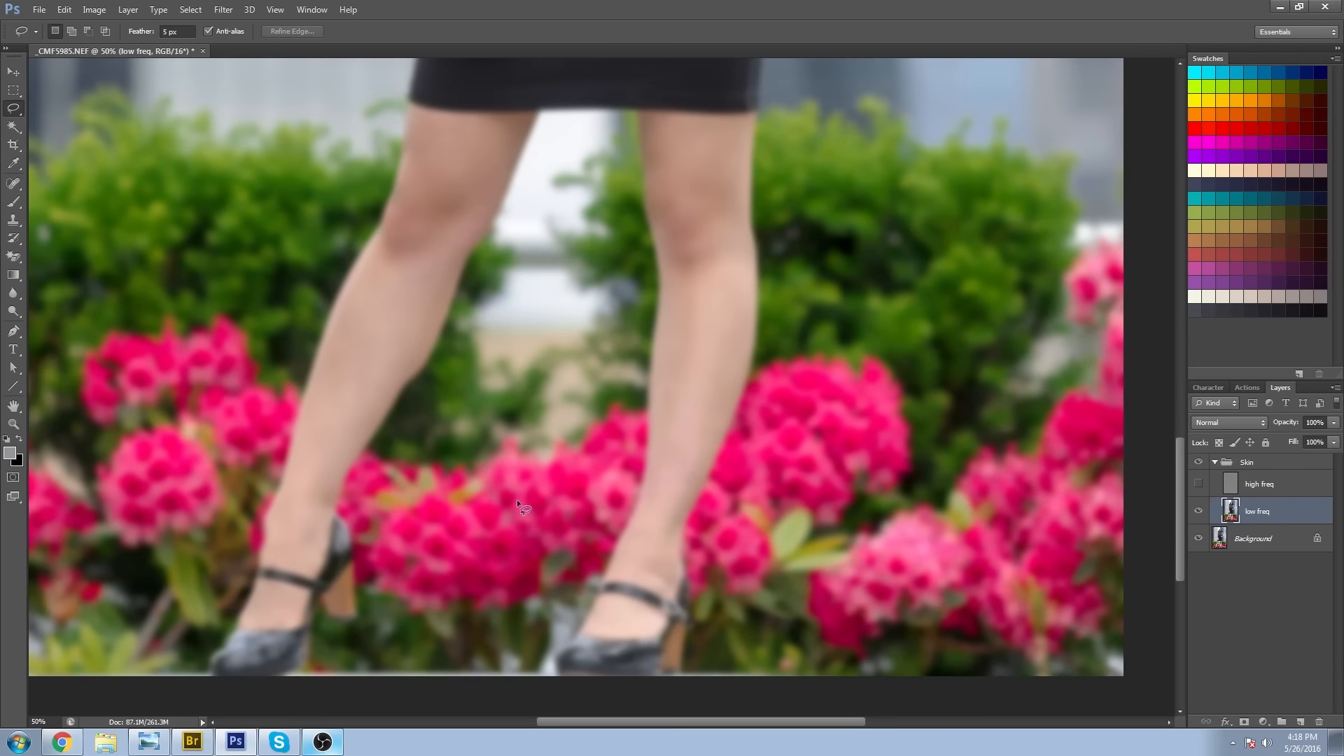
# Hide the low freq layer, show the high freq layer and zoom in on the foot under the hanging hand.
pyautogui.click(1199, 512)
pyautogui.click(1198, 485)
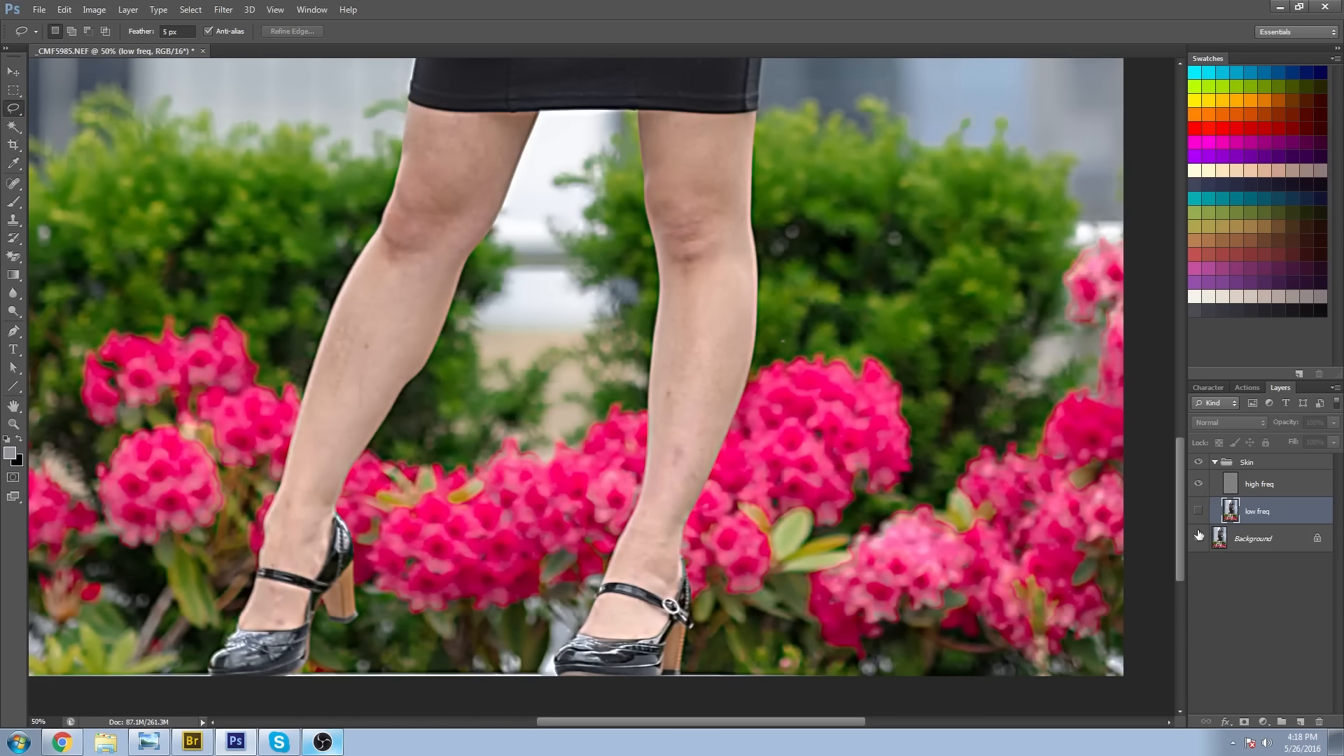
pyautogui.moveTo(372, 583); pyautogui.dragTo(432, 495)
pyautogui.click(13, 405)
pyautogui.click(13, 425)
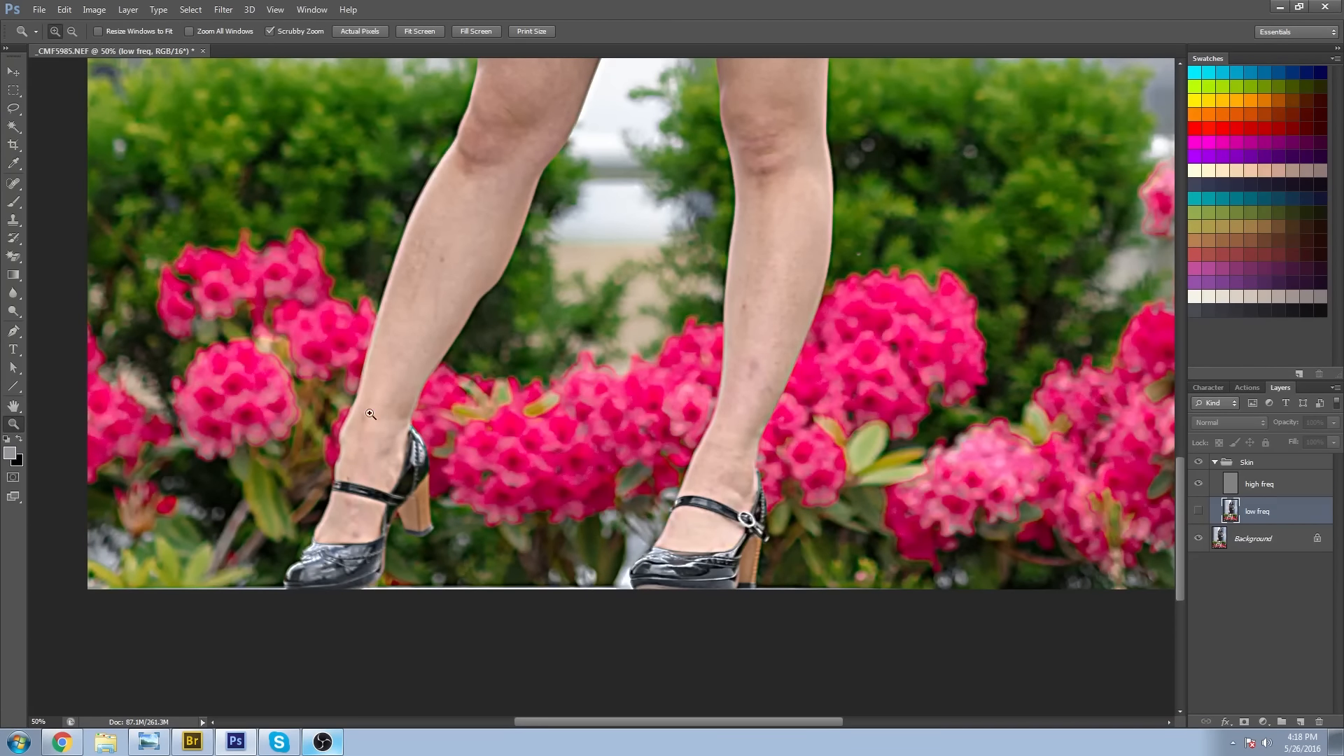
pyautogui.moveTo(372, 506); pyautogui.dragTo(424, 548)
pyautogui.moveTo(509, 492); pyautogui.dragTo(730, 466)
# Heal small spots around the first foot and ankle on the high freq layer with the Spot Healing Brush at 20 px.
pyautogui.click(13, 183)
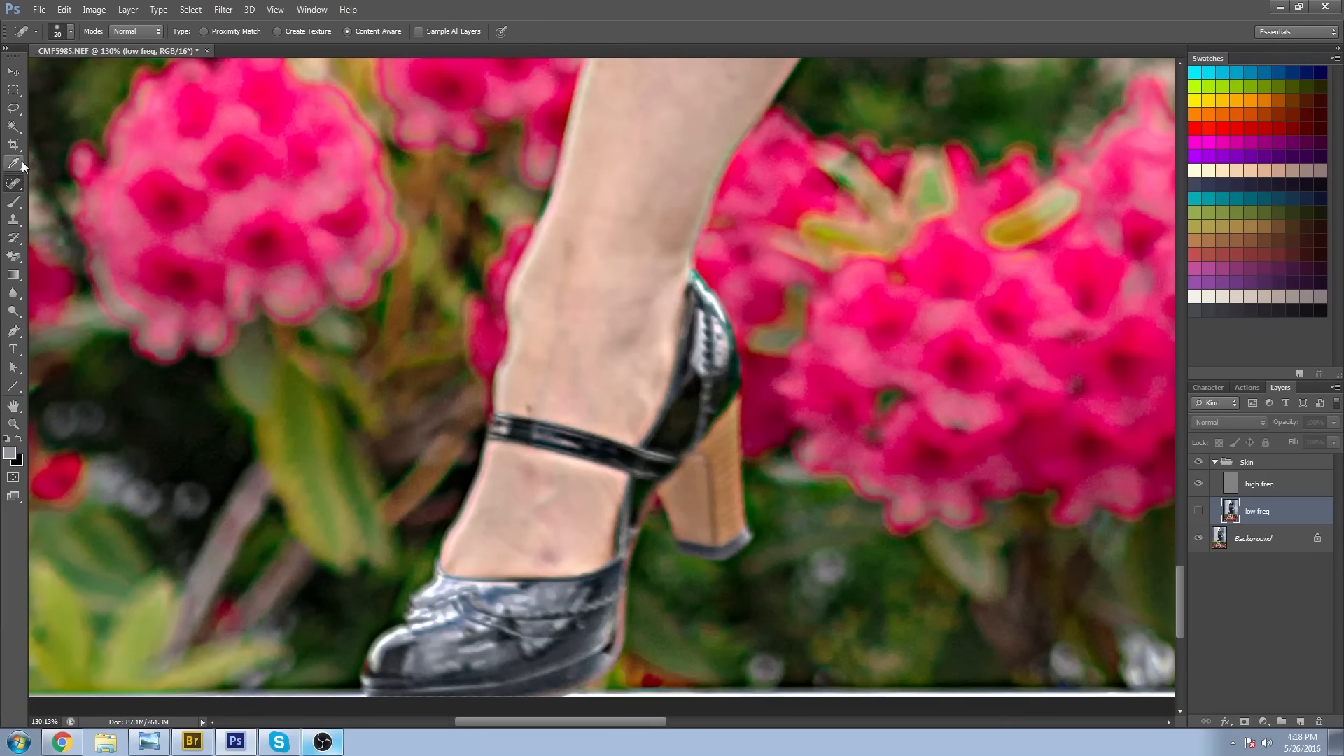
pyautogui.click(1242, 484)
pyautogui.press('[')
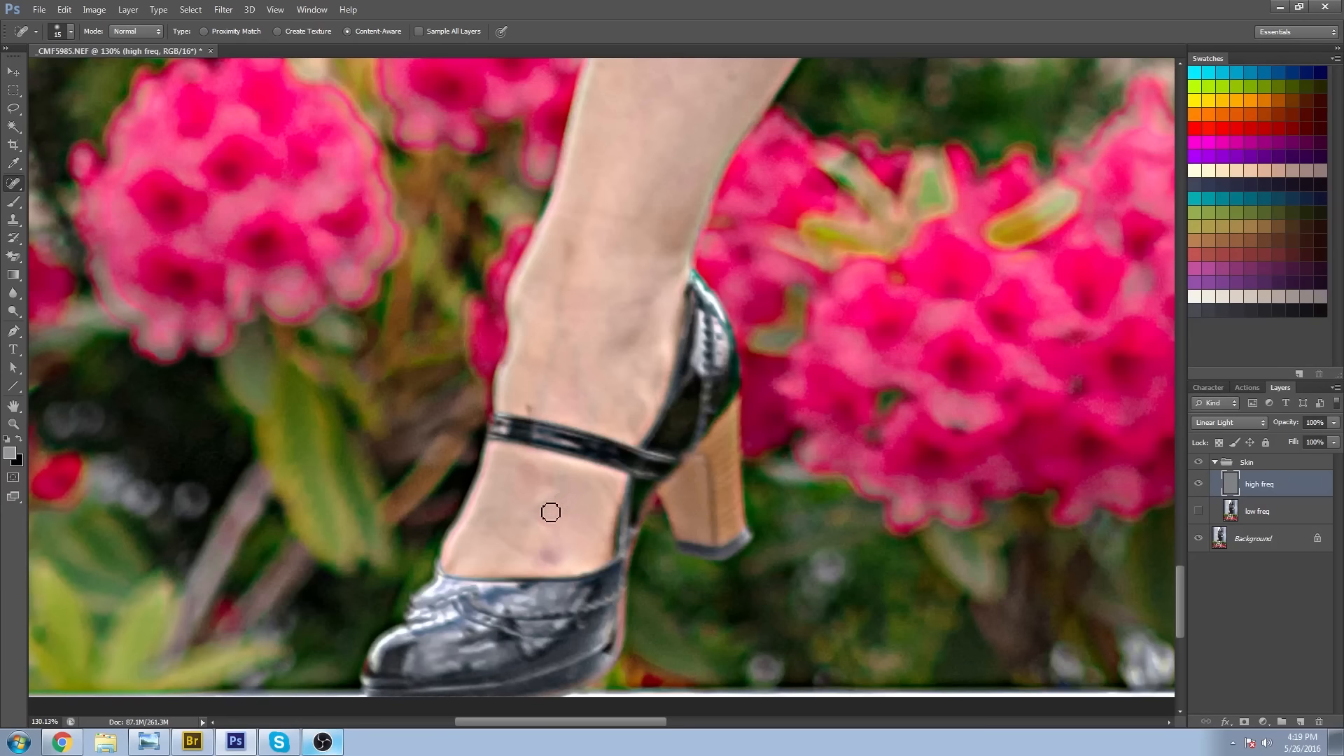
pyautogui.press(']')
pyautogui.click(573, 261)
pyautogui.click(572, 377)
pyautogui.click(564, 336)
pyautogui.click(555, 385)
# Enlarge the healing brush to 25 px and heal the spots on the lower shin above the first ankle.
pyautogui.press(']')
pyautogui.click(649, 294)
pyautogui.moveTo(653, 300); pyautogui.dragTo(590, 512)
pyautogui.moveTo(498, 475); pyautogui.dragTo(501, 490)
pyautogui.click(506, 478)
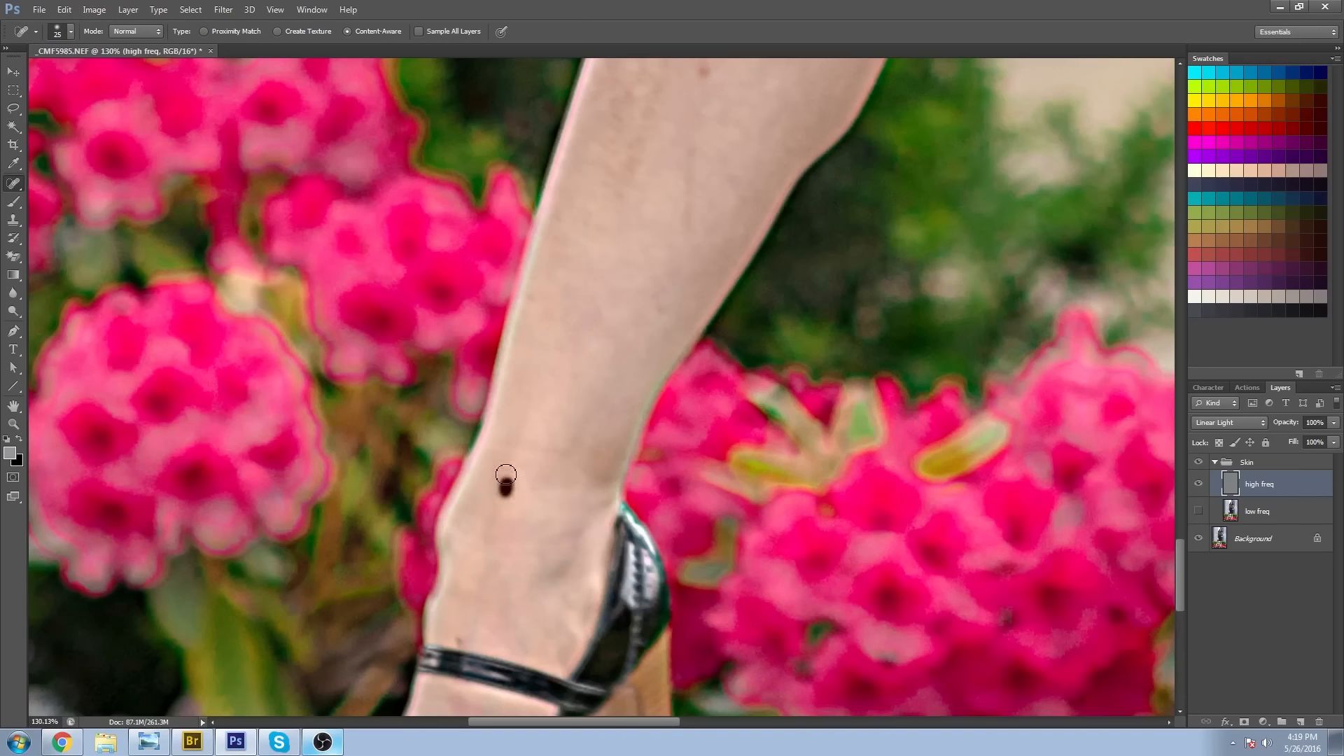
pyautogui.click(504, 485)
# Heal the remaining specks up the first leg's shin and calf toward the knee.
pyautogui.click(19, 183)
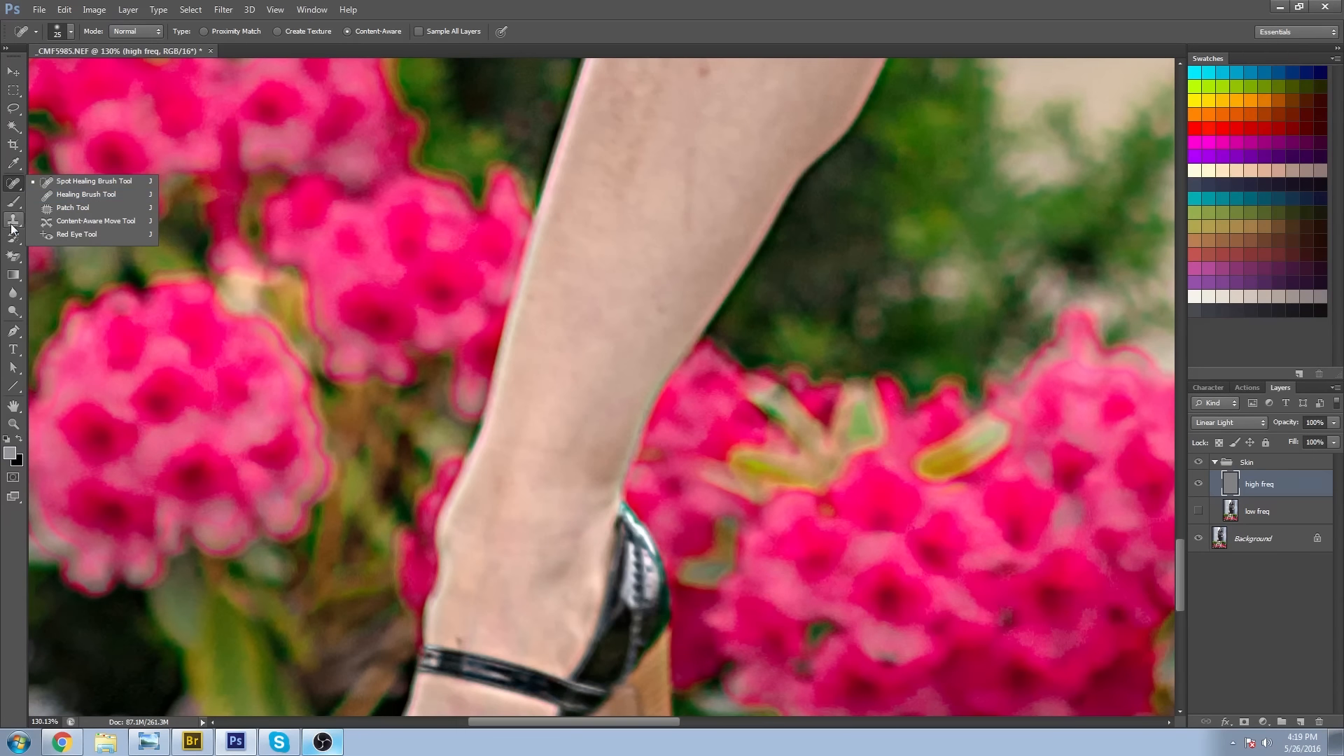
pyautogui.click(674, 11)
pyautogui.moveTo(742, 270); pyautogui.dragTo(560, 532)
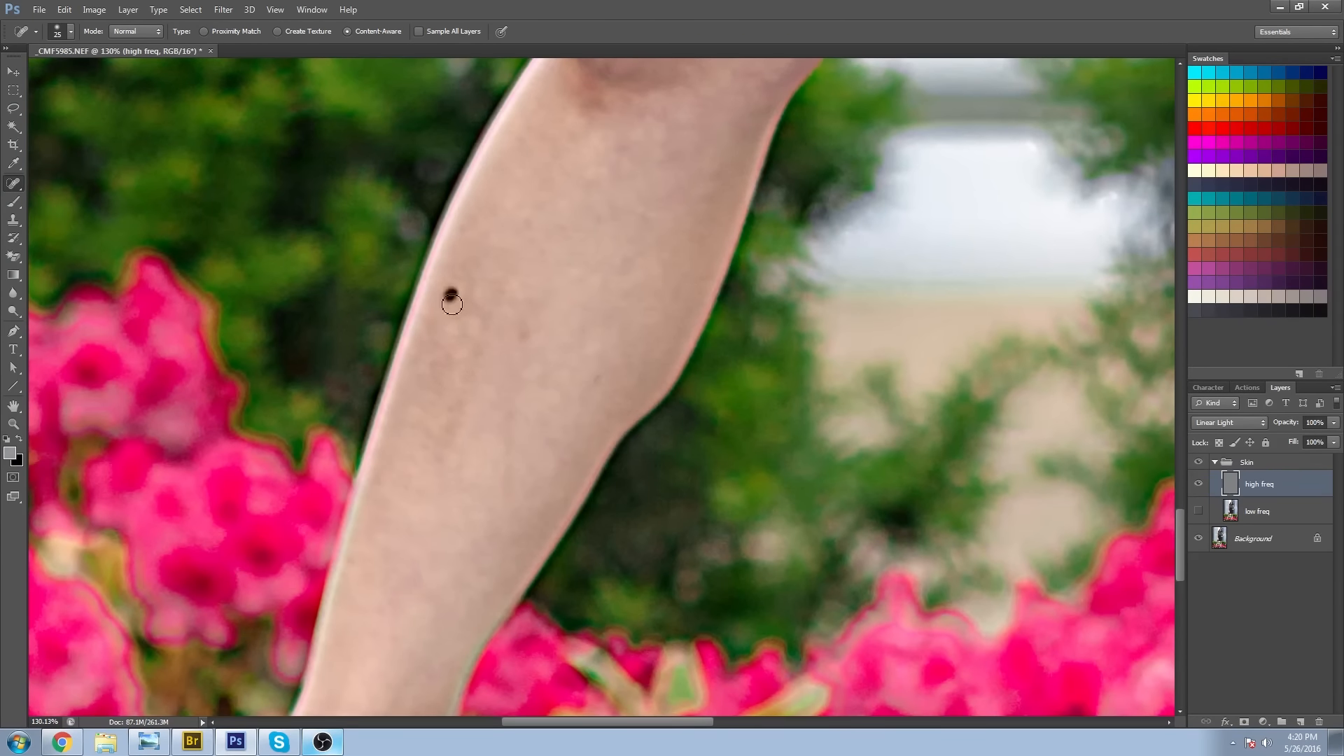
pyautogui.moveTo(575, 332); pyautogui.dragTo(518, 504)
pyautogui.moveTo(667, 137); pyautogui.dragTo(558, 397)
pyautogui.moveTo(745, 138); pyautogui.dragTo(706, 268)
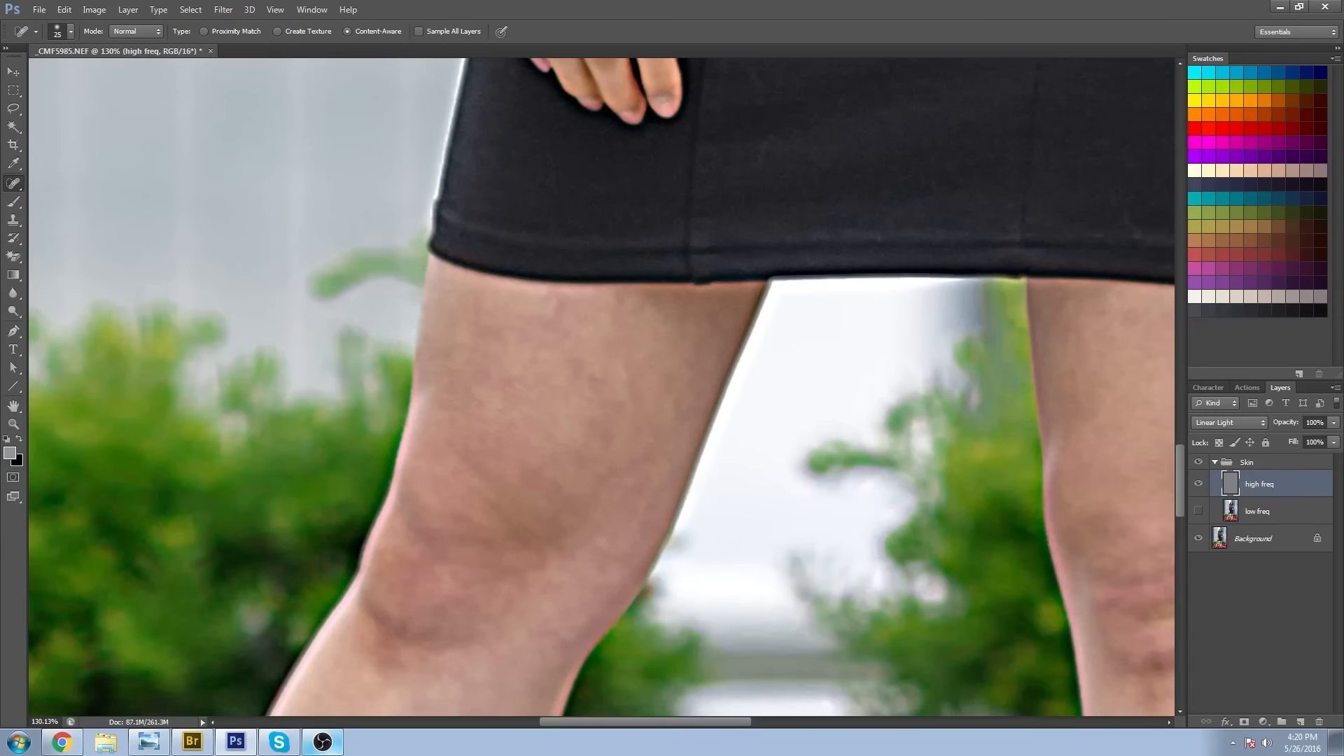
# Heal the spots around the second leg's knee and down its upper shin.
pyautogui.moveTo(1127, 342); pyautogui.dragTo(504, 332)
pyautogui.moveTo(563, 490); pyautogui.dragTo(606, 226)
pyautogui.click(573, 396)
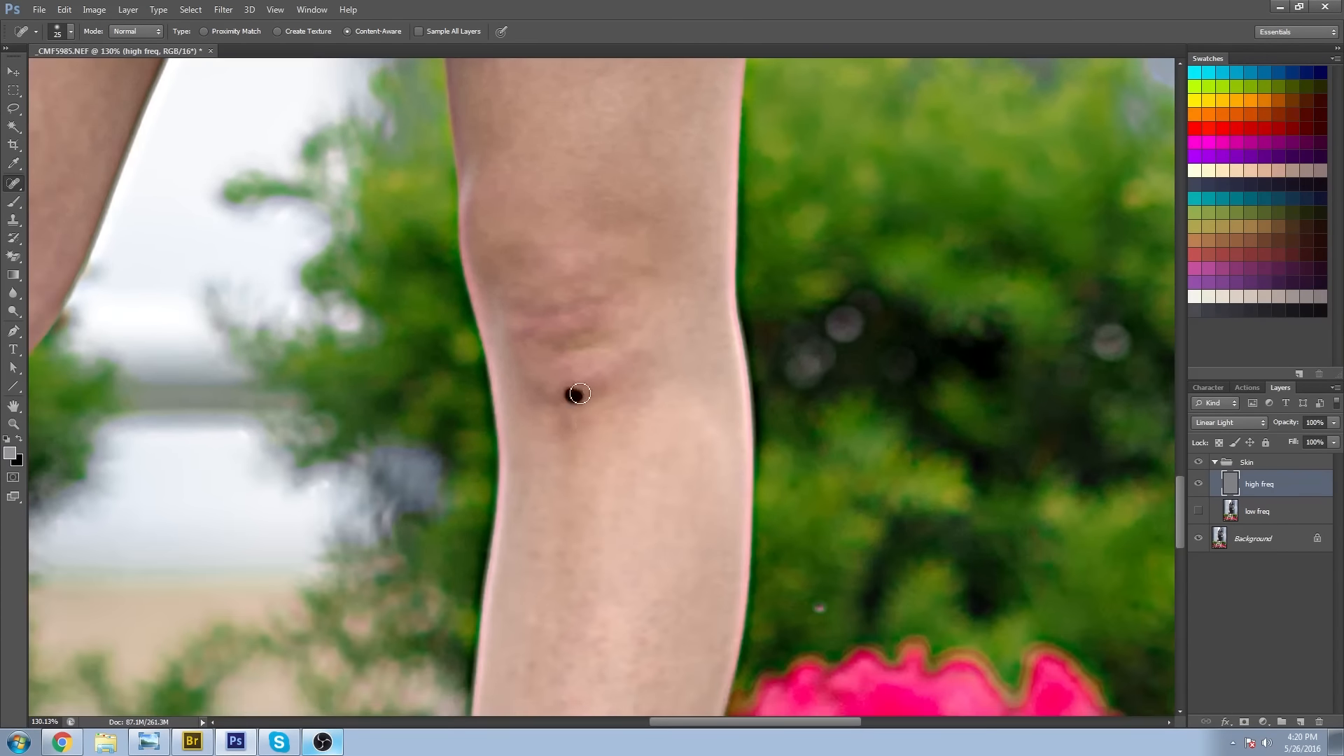
pyautogui.moveTo(573, 396); pyautogui.dragTo(580, 252)
pyautogui.click(562, 536)
pyautogui.click(665, 314)
pyautogui.moveTo(714, 614); pyautogui.dragTo(766, 365)
pyautogui.click(580, 362)
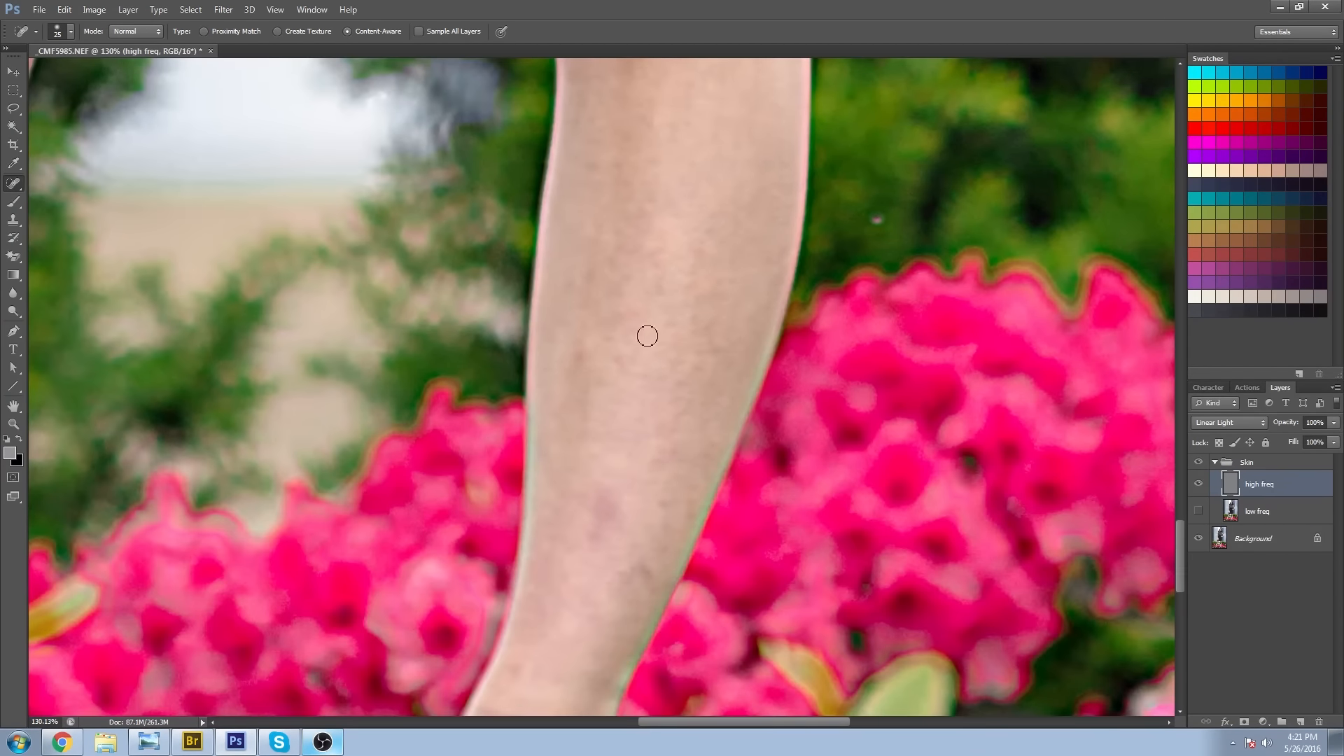
# Heal the marks on the second leg's lower shin and on top of the foot inside the shoe.
pyautogui.moveTo(662, 609); pyautogui.dragTo(720, 387)
pyautogui.click(576, 447)
pyautogui.moveTo(672, 560); pyautogui.dragTo(710, 411)
pyautogui.click(599, 435)
pyautogui.click(538, 582)
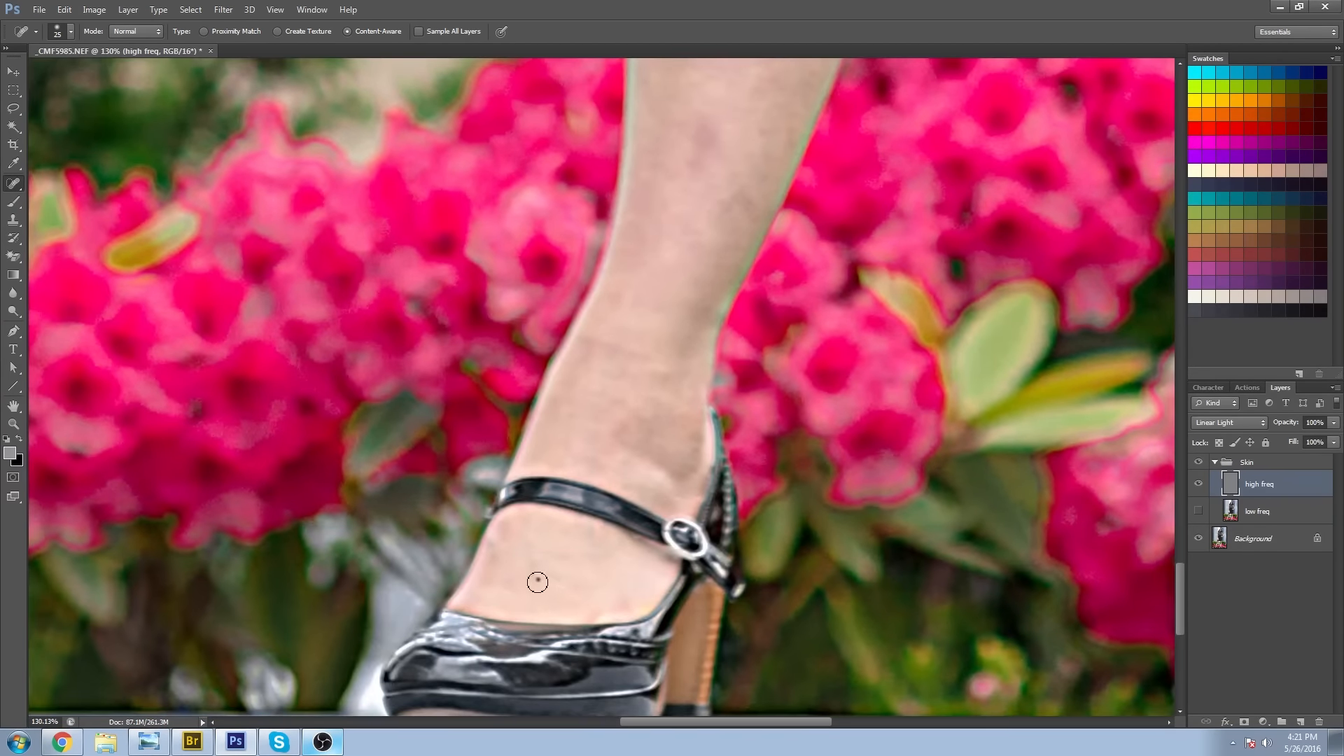
# Inspect the hanging arm and the face for remaining blemishes on the high freq layer.
pyautogui.moveTo(734, 350); pyautogui.dragTo(774, 664)
pyautogui.moveTo(660, 195); pyautogui.dragTo(735, 630)
pyautogui.moveTo(630, 182); pyautogui.dragTo(714, 630)
pyautogui.moveTo(586, 307); pyautogui.dragTo(632, 618)
pyautogui.moveTo(595, 189); pyautogui.dragTo(625, 630)
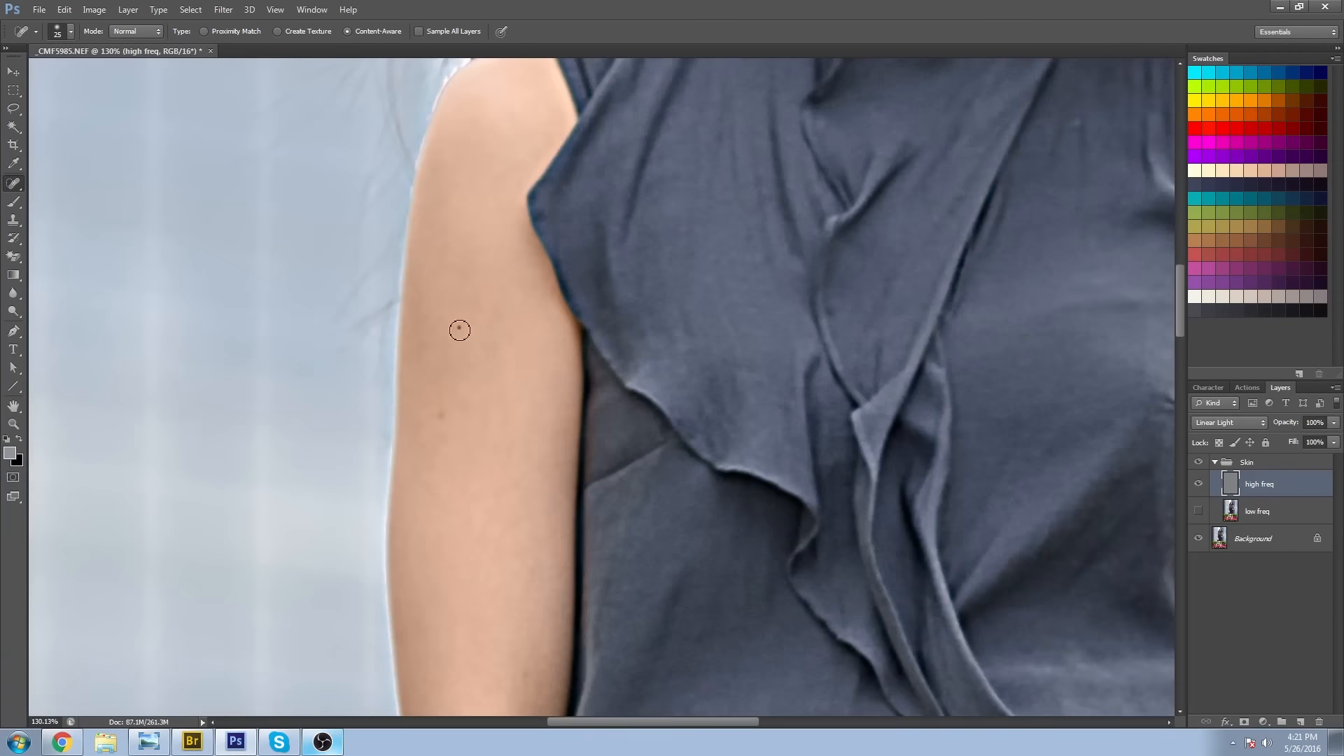
pyautogui.moveTo(602, 154); pyautogui.dragTo(429, 483)
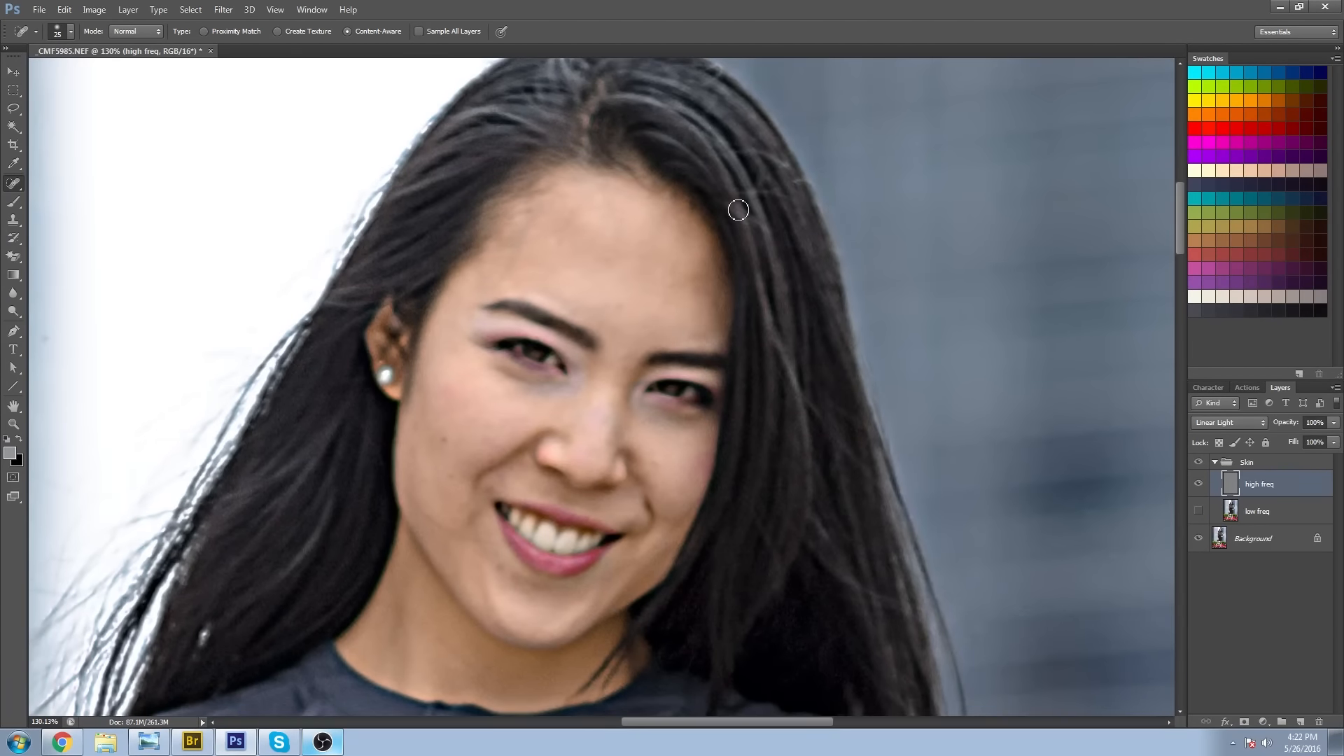
pyautogui.moveTo(728, 374); pyautogui.dragTo(742, 261)
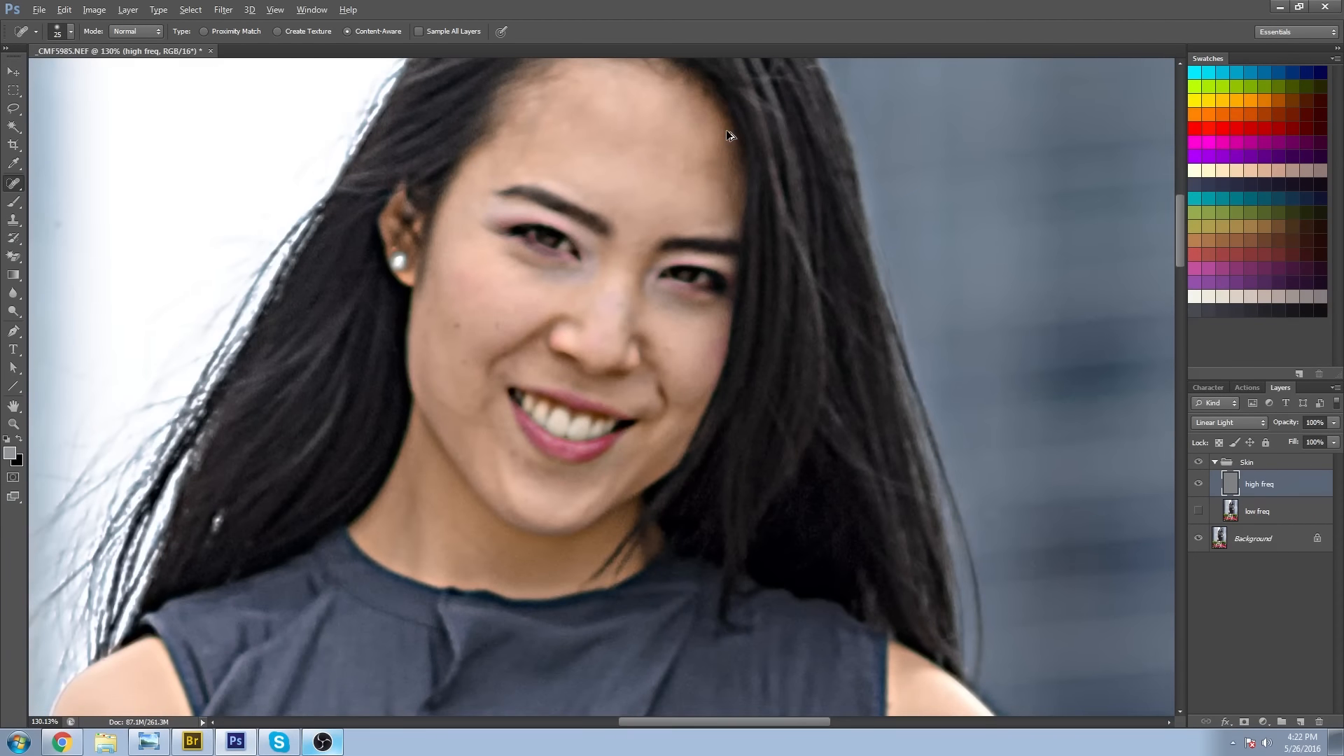
# Try the Patch Tool with a small selection on the cheek beside the nose.
pyautogui.click(14, 184)
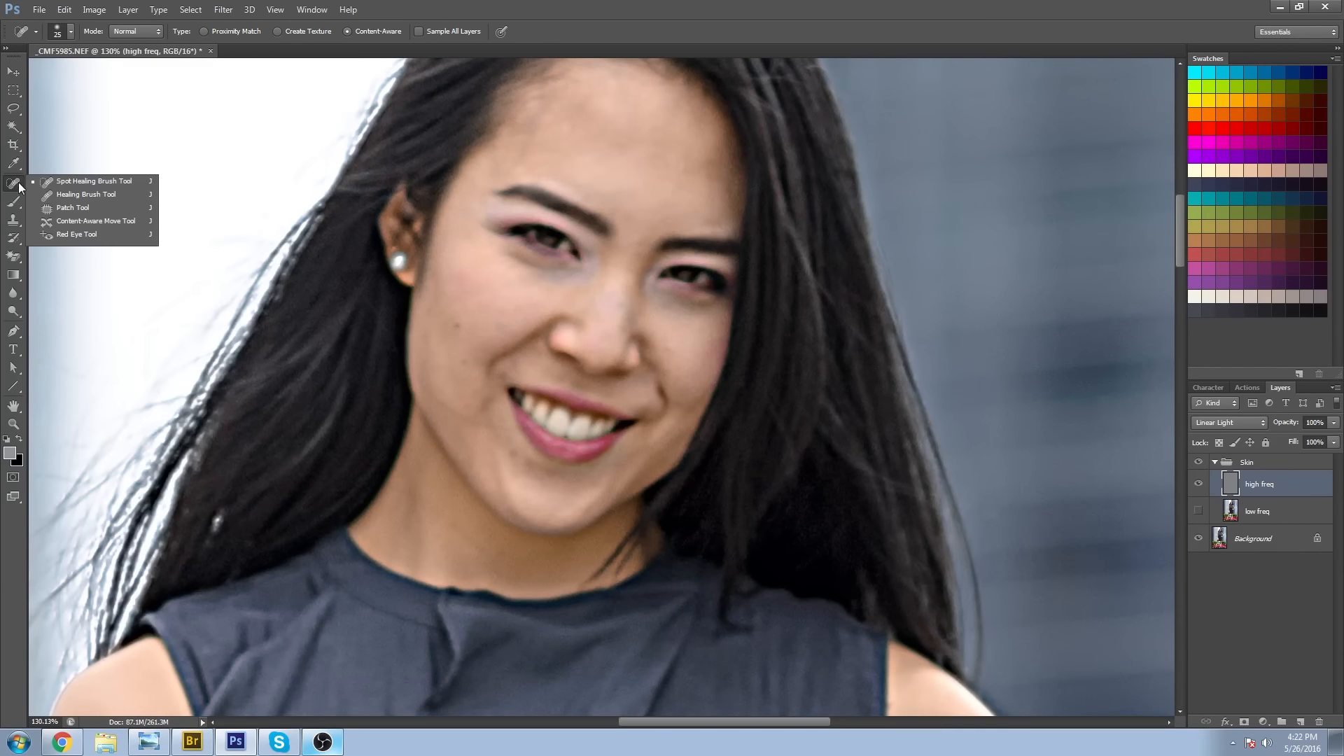
pyautogui.click(68, 206)
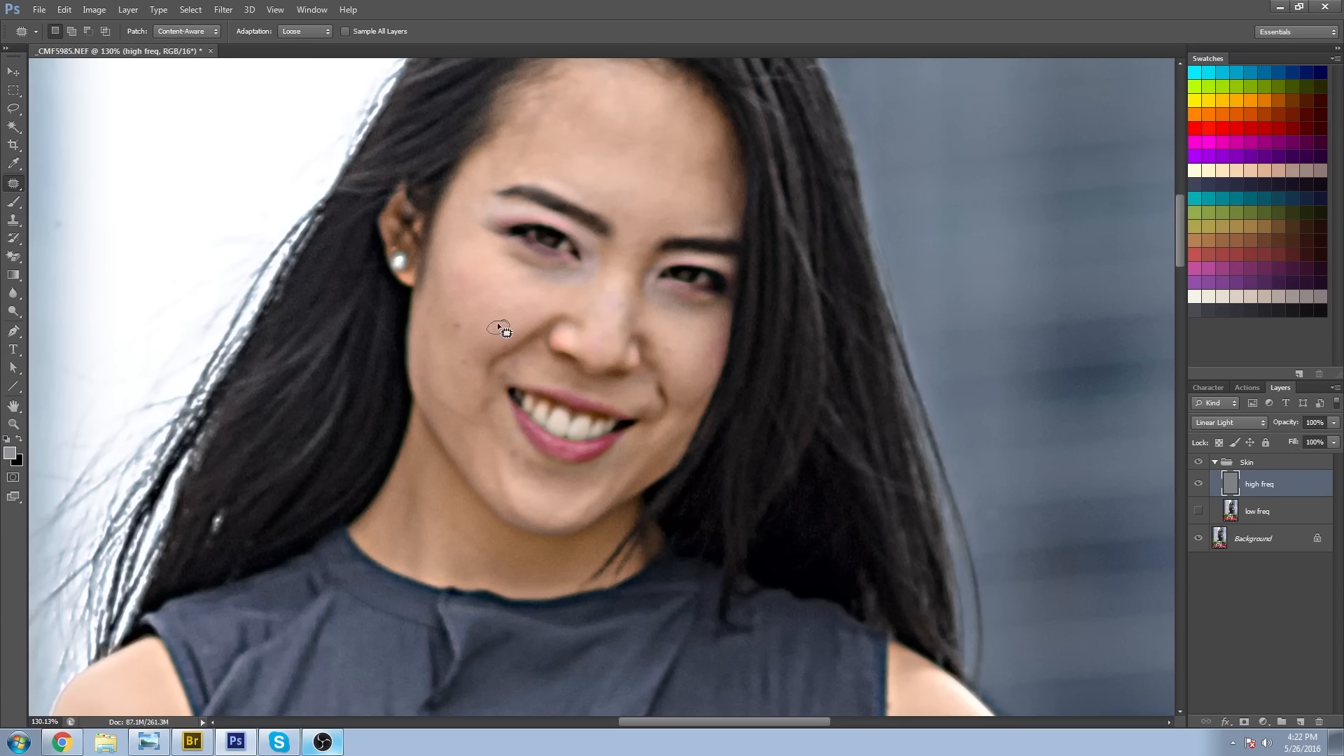
pyautogui.moveTo(488, 324); pyautogui.dragTo(563, 279)
pyautogui.moveTo(516, 315); pyautogui.dragTo(530, 304)
# Heal the spots along the lower cheek and jawline with the Spot Healing Brush.
pyautogui.moveTo(428, 390); pyautogui.dragTo(514, 430)
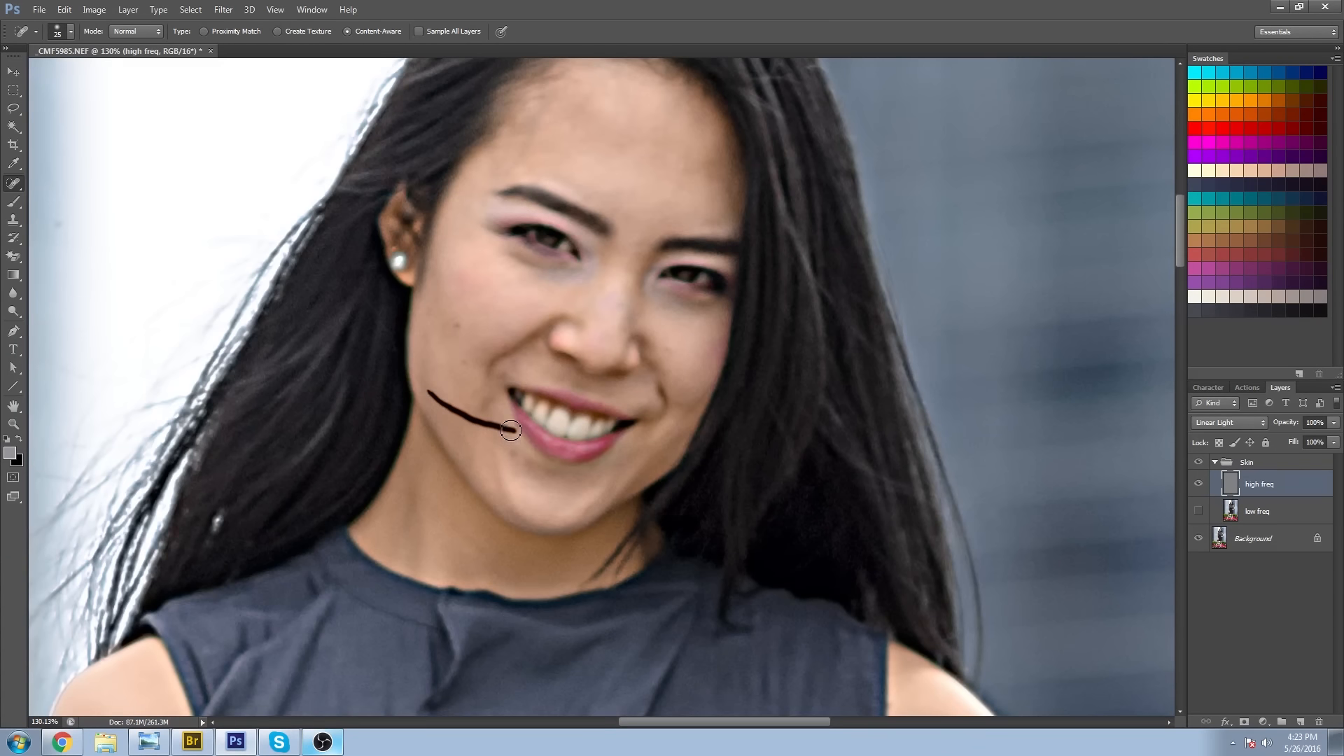
pyautogui.click(453, 414)
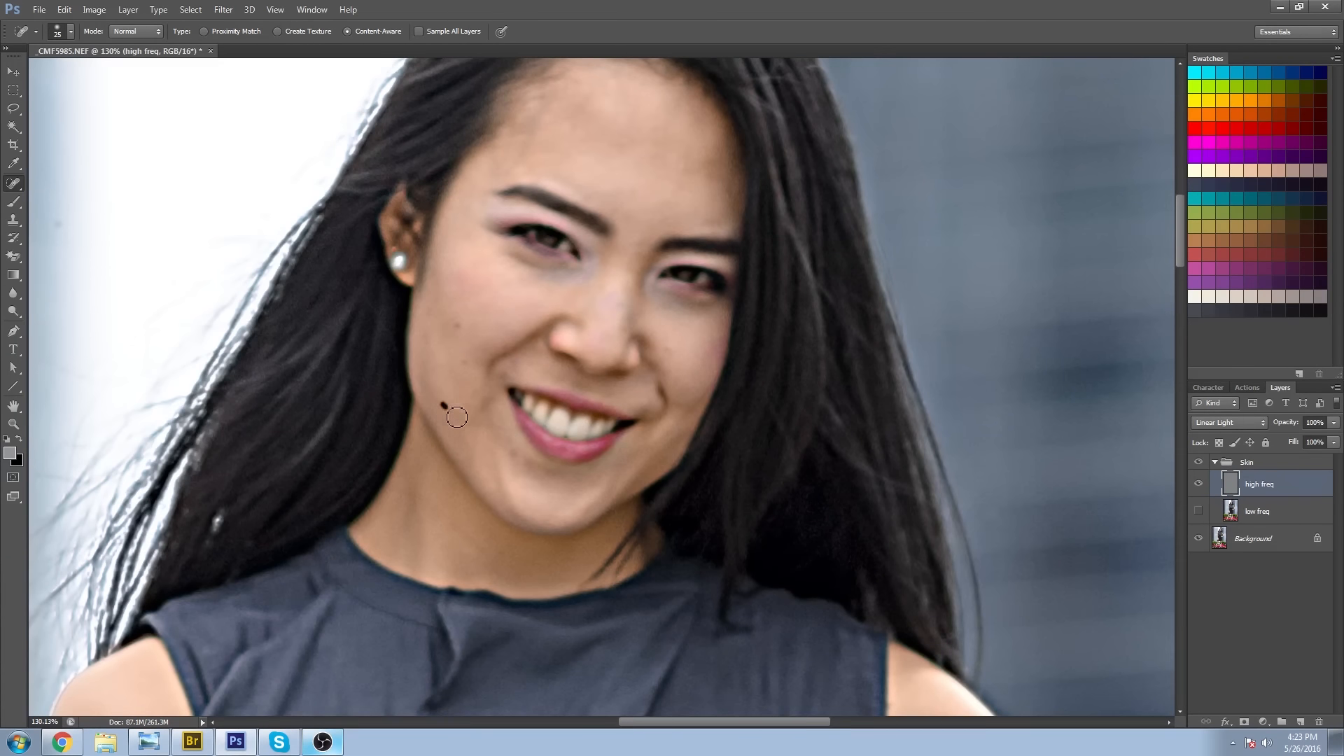
pyautogui.moveTo(751, 404); pyautogui.dragTo(587, 441)
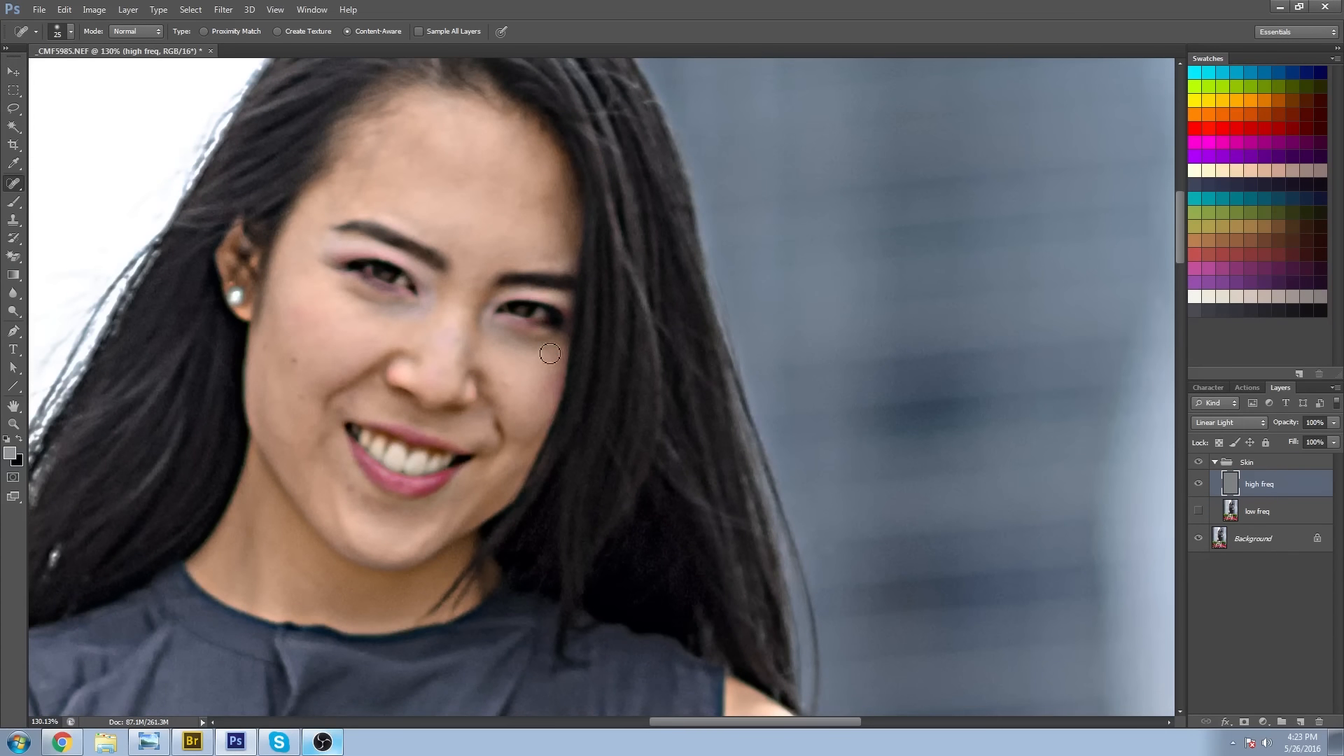
# Show the low freq layer again and collapse the Skin group.
pyautogui.click(1197, 511)
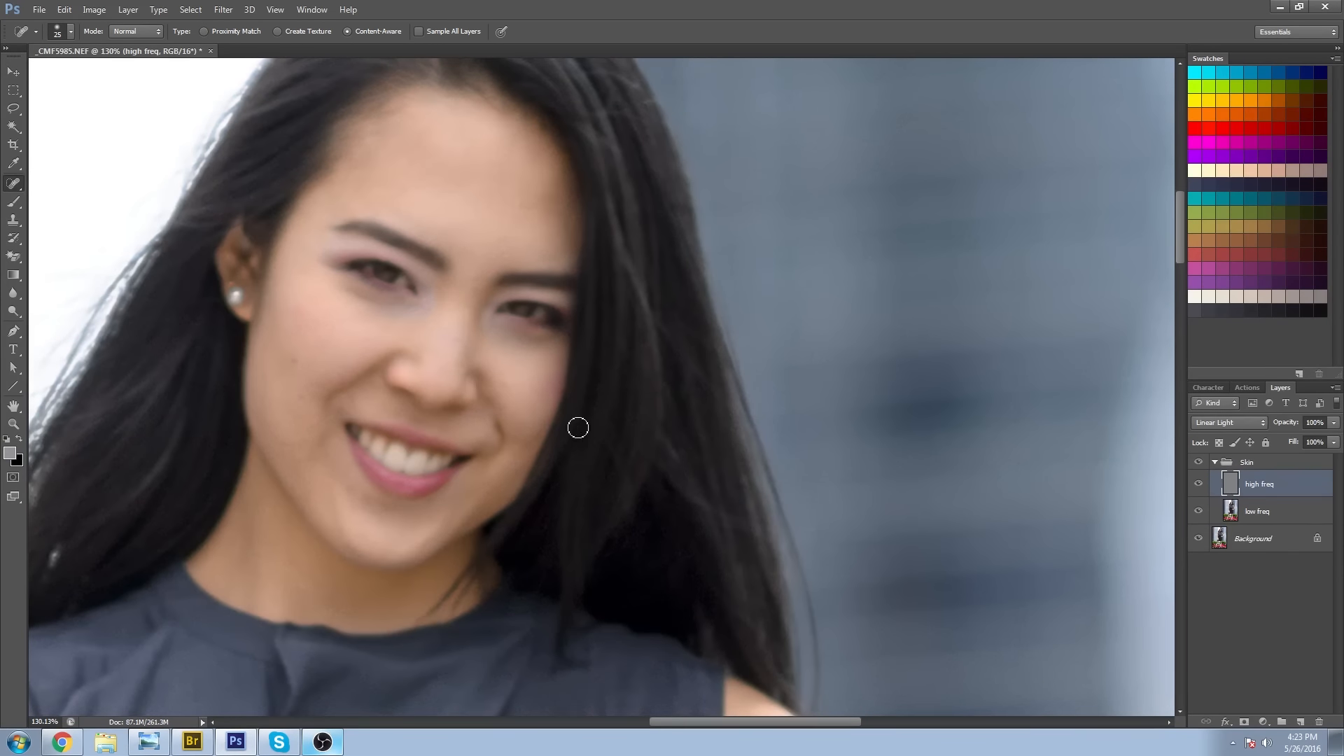
pyautogui.click(13, 424)
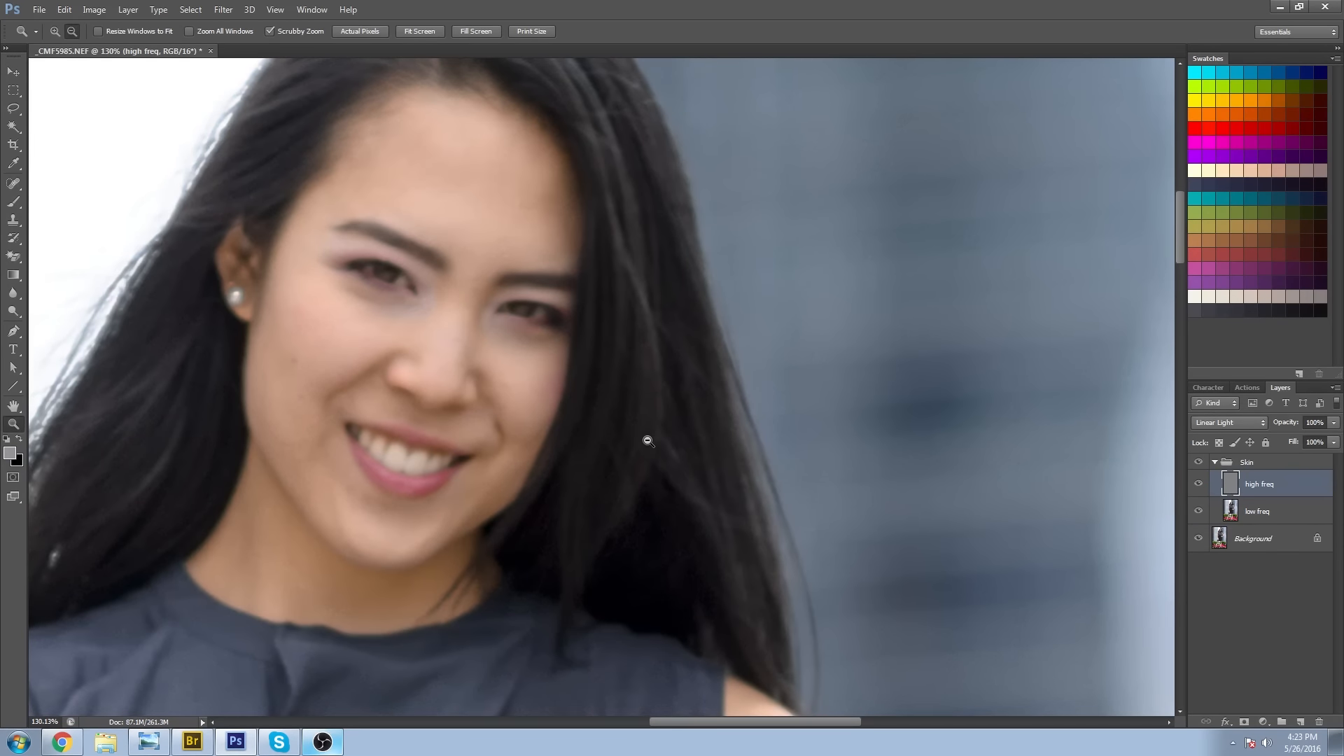
pyautogui.keyDown('alt'); pyautogui.click(651, 441); pyautogui.keyUp('alt')
pyautogui.keyDown('alt'); pyautogui.click(651, 441); pyautogui.keyUp('alt')
pyautogui.keyDown('alt'); pyautogui.click(665, 530); pyautogui.keyUp('alt')
pyautogui.keyDown('alt'); pyautogui.click(690, 548); pyautogui.keyUp('alt')
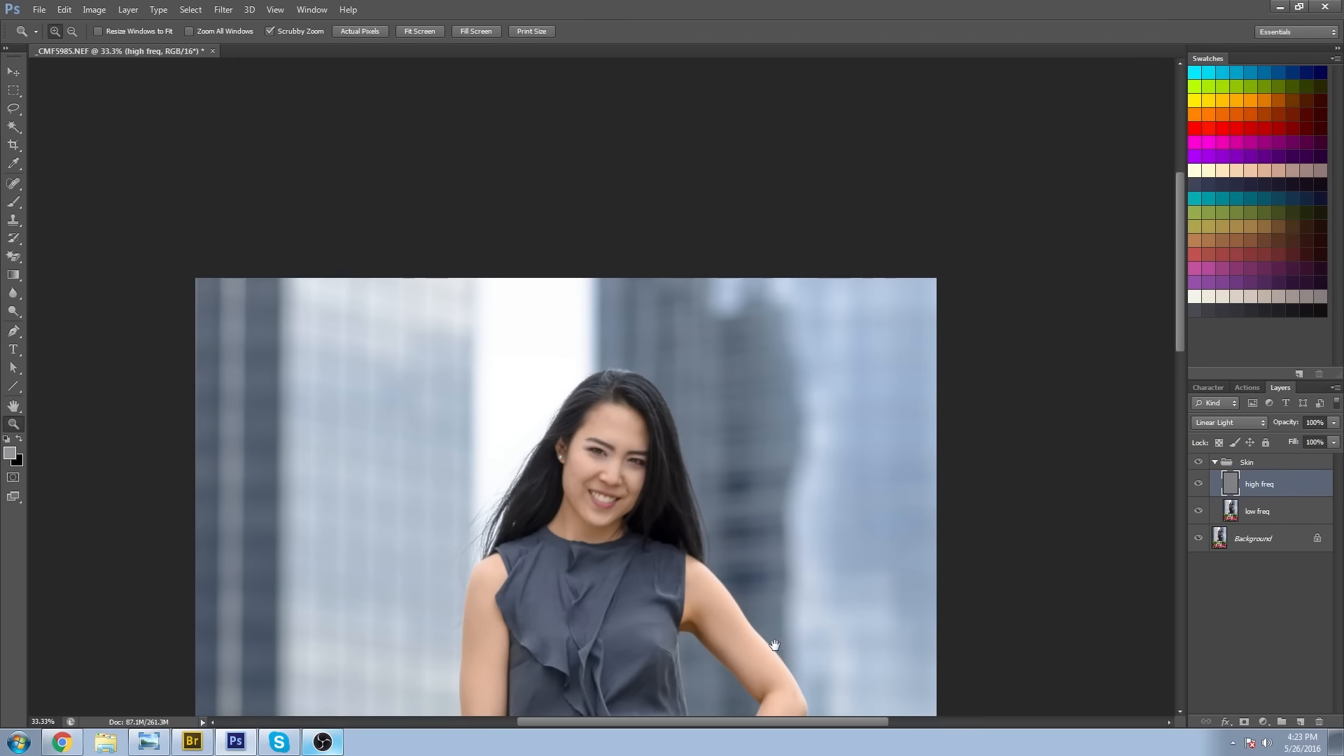
pyautogui.moveTo(772, 640); pyautogui.dragTo(693, 356)
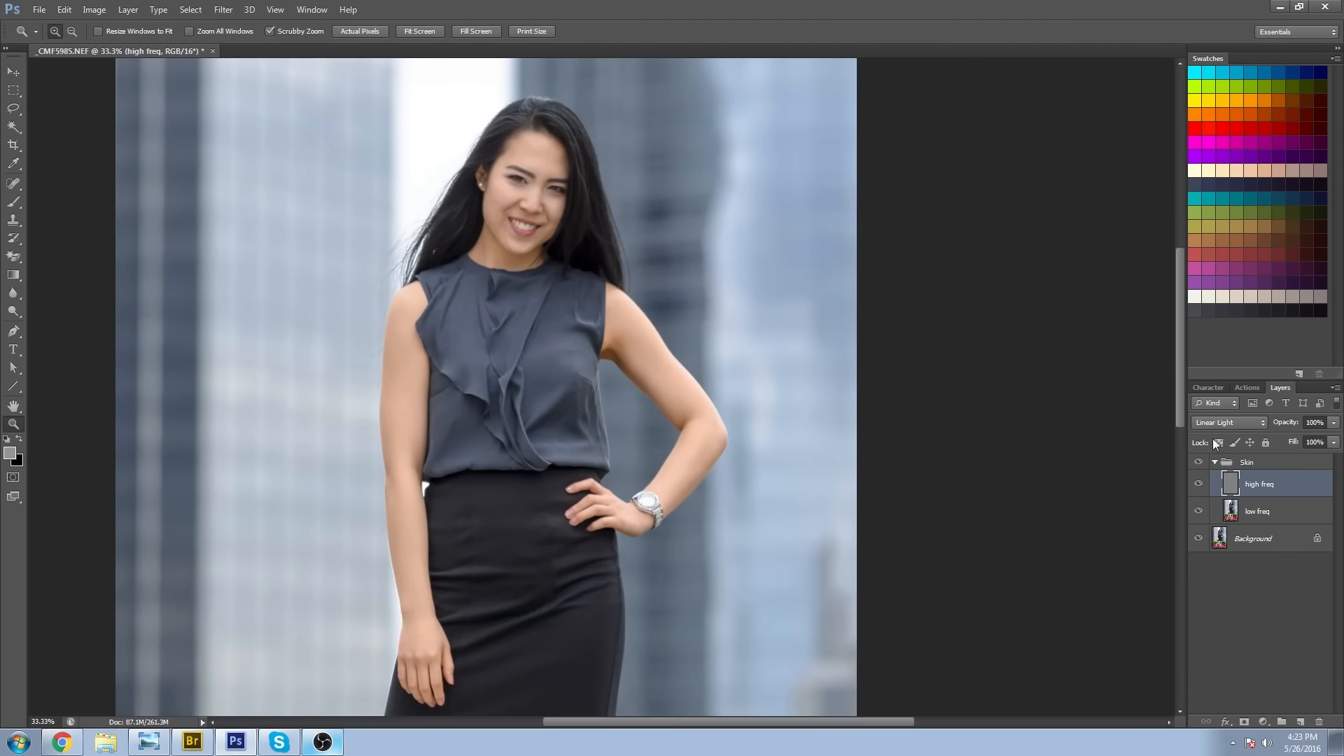
pyautogui.click(1206, 466)
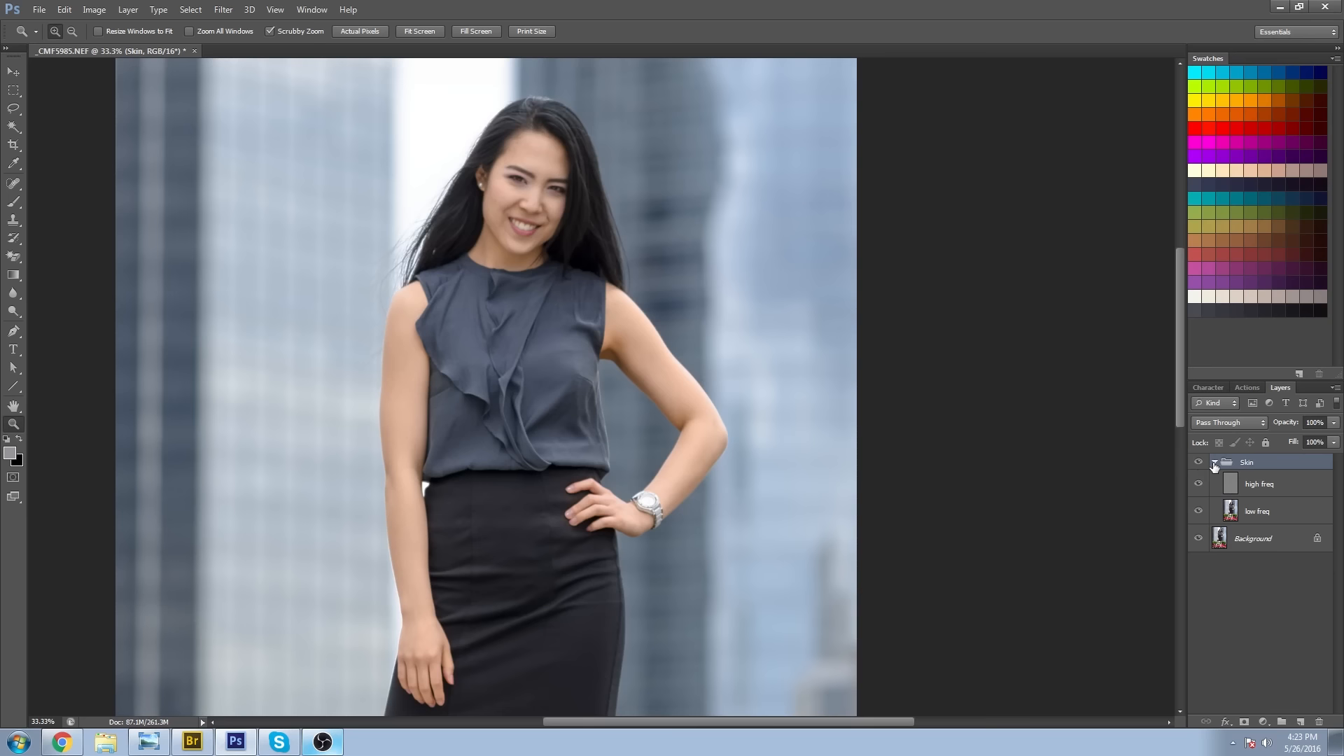
pyautogui.click(1215, 463)
# Toggle the Skin group's visibility to compare the upper body and the legs before and after retouching.
pyautogui.click(1197, 464)
pyautogui.click(1197, 463)
pyautogui.click(1197, 464)
pyautogui.moveTo(631, 587); pyautogui.dragTo(708, 167)
pyautogui.click(522, 498)
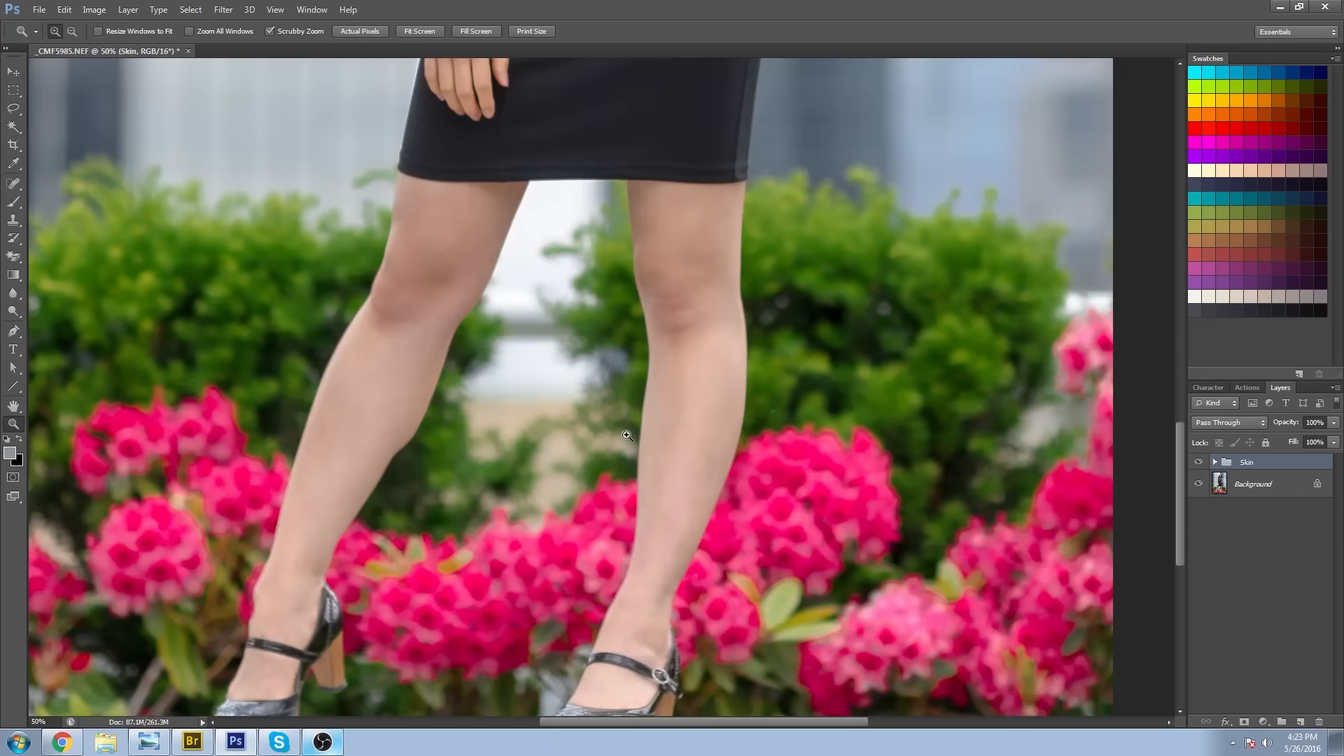
pyautogui.scroll(-2, 775, 541)
pyautogui.click(1198, 462)
pyautogui.click(1198, 464)
pyautogui.click(1198, 464)
pyautogui.click(1197, 464)
pyautogui.click(1198, 464)
pyautogui.click(1198, 464)
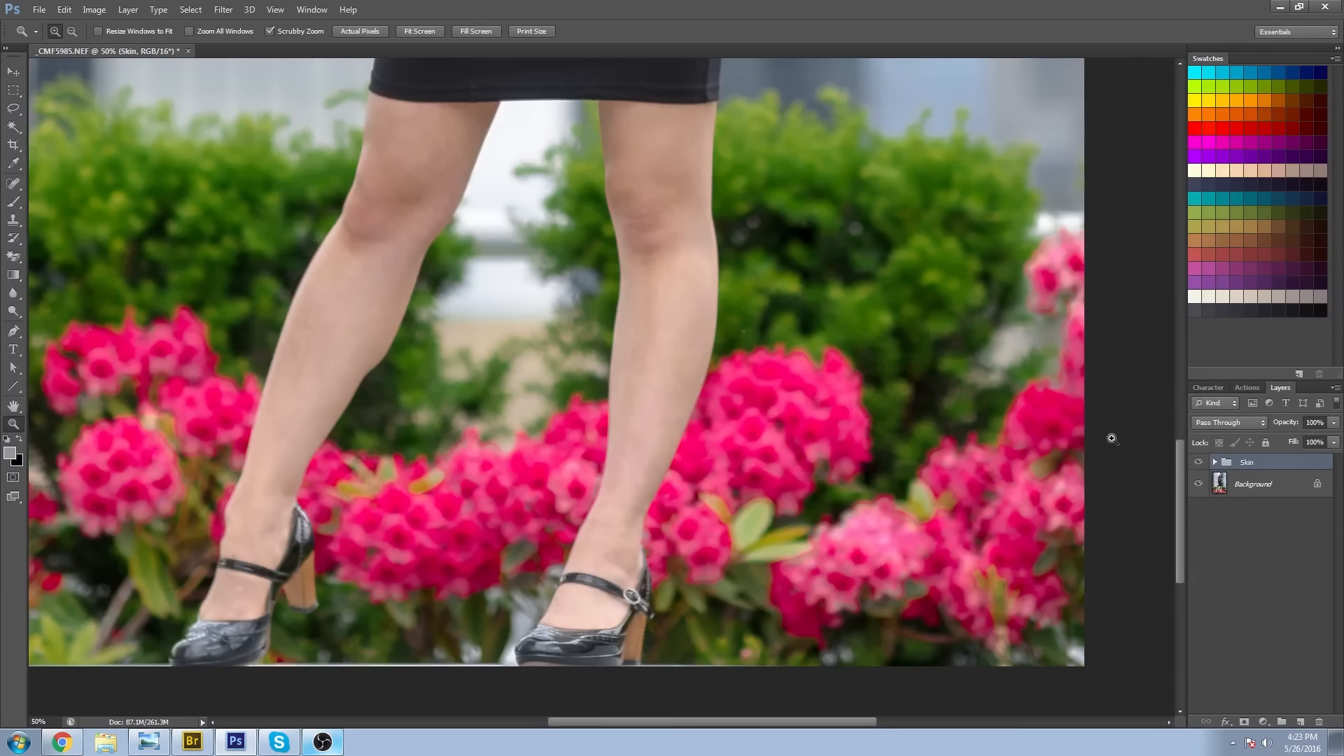
# Examine the retouched skin from the legs up to the face, checking the face at 100% and 200% zoom.
pyautogui.moveTo(690, 345); pyautogui.dragTo(684, 443)
pyautogui.moveTo(729, 333); pyautogui.dragTo(734, 563)
pyautogui.moveTo(744, 392); pyautogui.dragTo(727, 590)
pyautogui.moveTo(796, 336); pyautogui.dragTo(785, 531)
pyautogui.moveTo(762, 364); pyautogui.dragTo(789, 525)
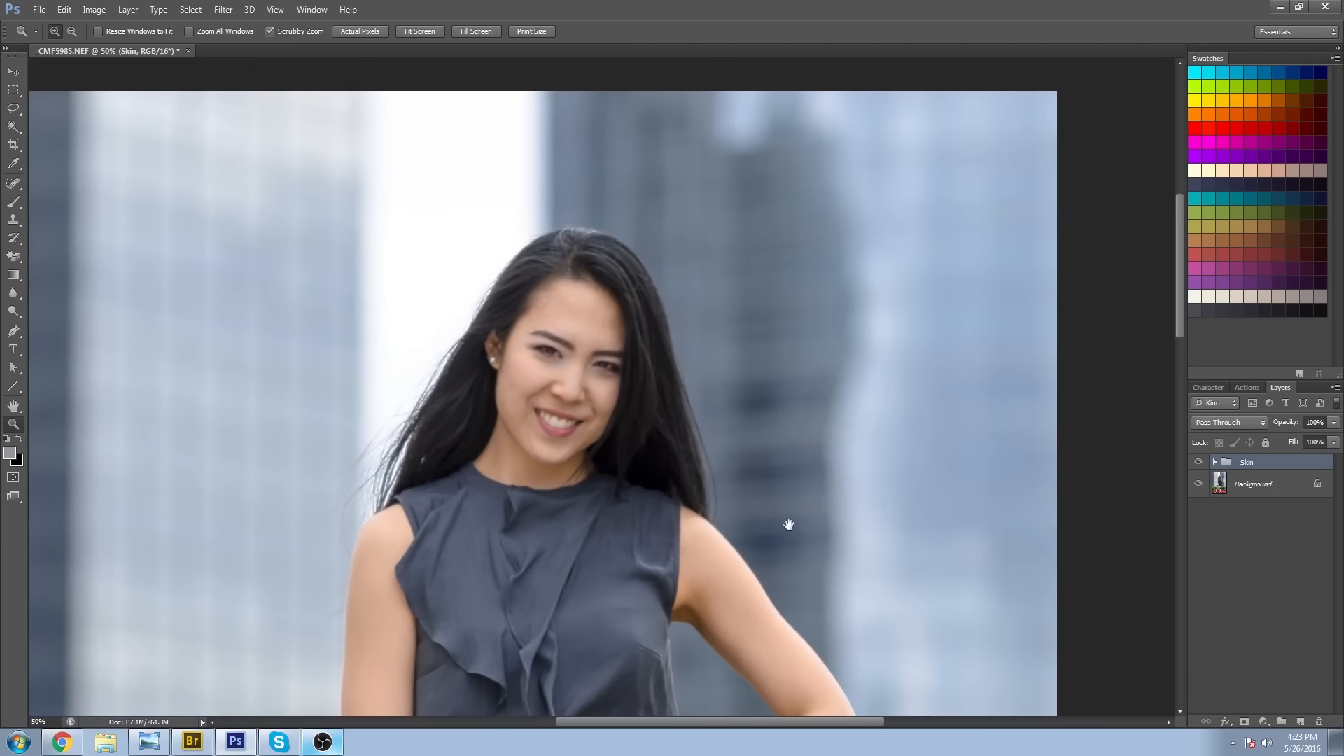
pyautogui.click(564, 373)
pyautogui.click(555, 366)
pyautogui.keyDown('alt'); pyautogui.click(668, 575); pyautogui.keyUp('alt')
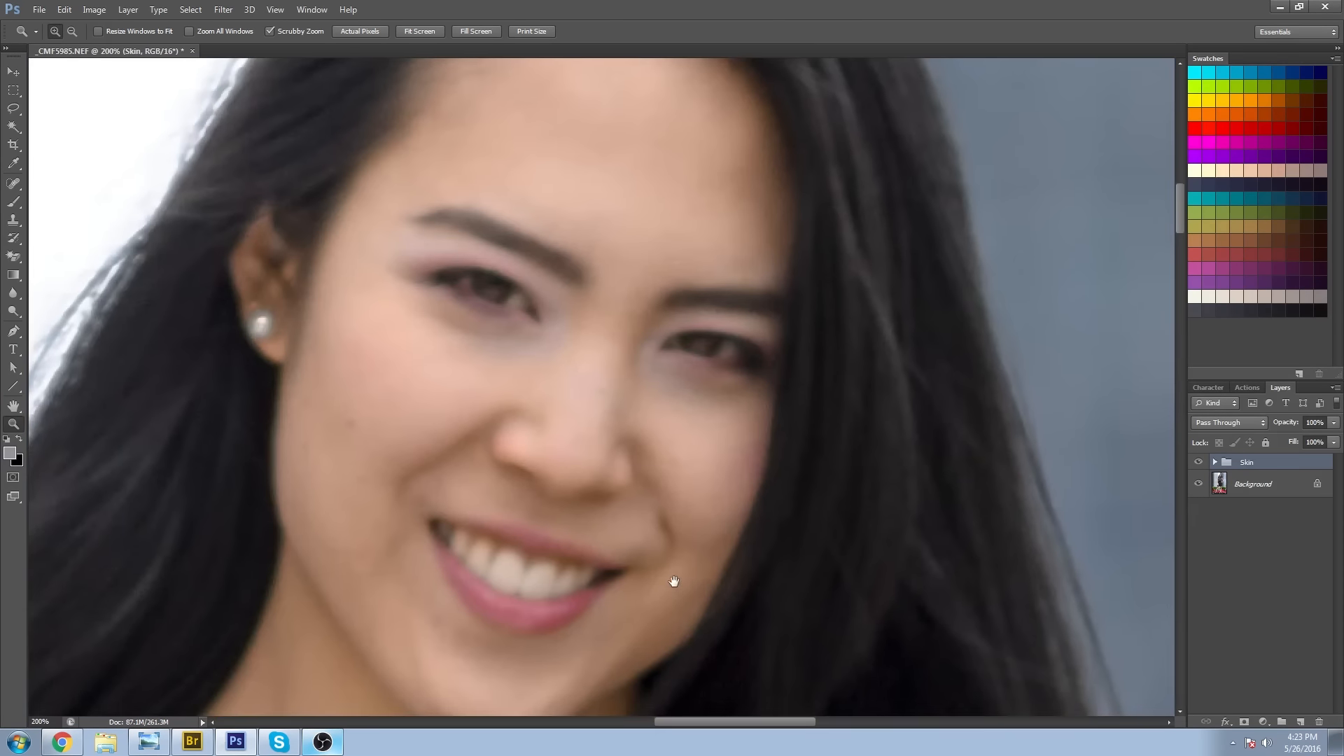
pyautogui.keyDown('alt'); pyautogui.click(658, 503); pyautogui.keyUp('alt')
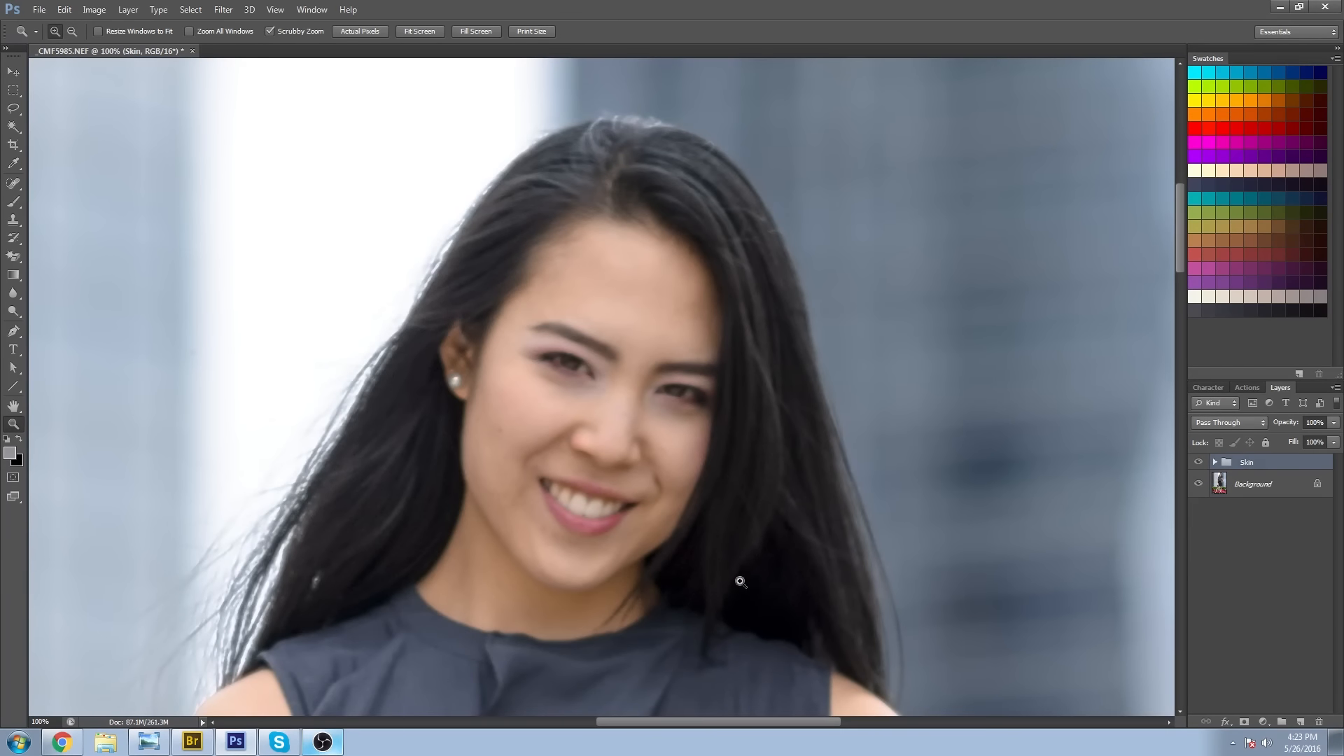
pyautogui.click(612, 406)
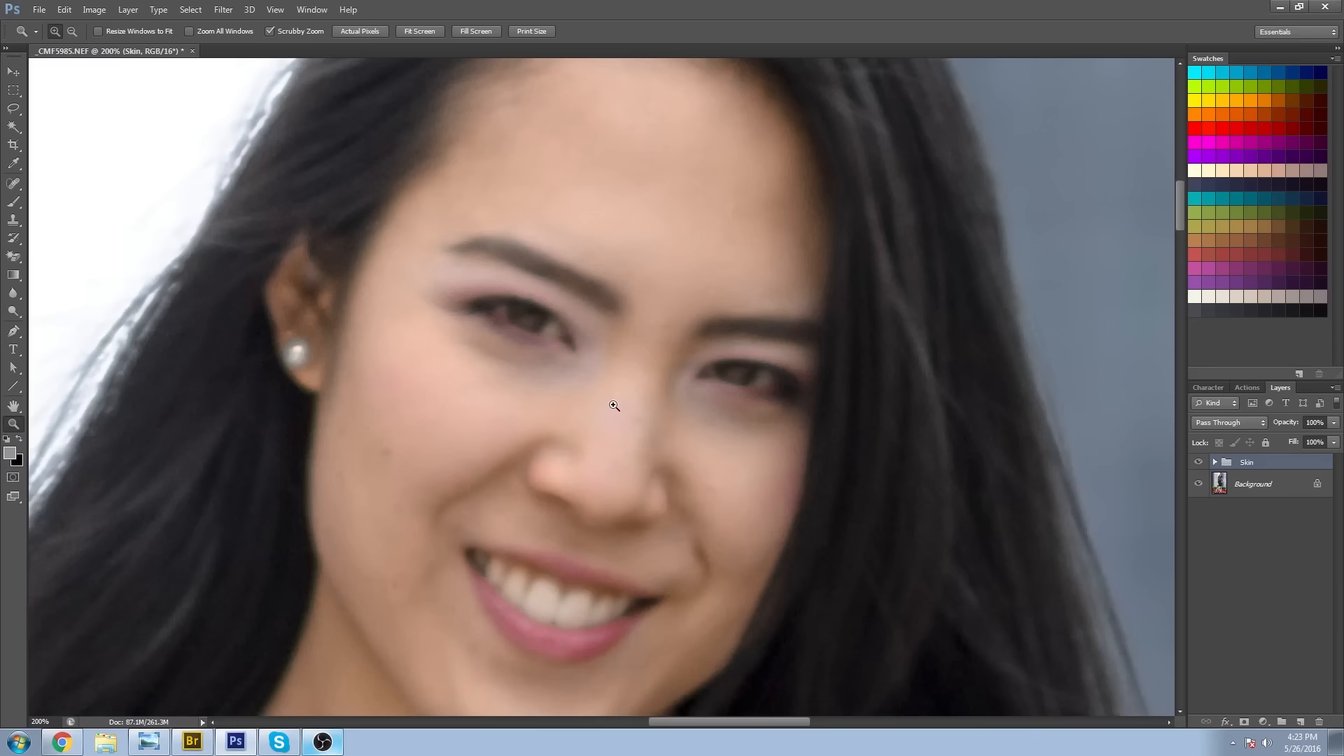
pyautogui.click(612, 406)
pyautogui.keyDown('alt'); pyautogui.click(719, 419); pyautogui.keyUp('alt')
pyautogui.keyDown('alt'); pyautogui.click(729, 441); pyautogui.keyUp('alt')
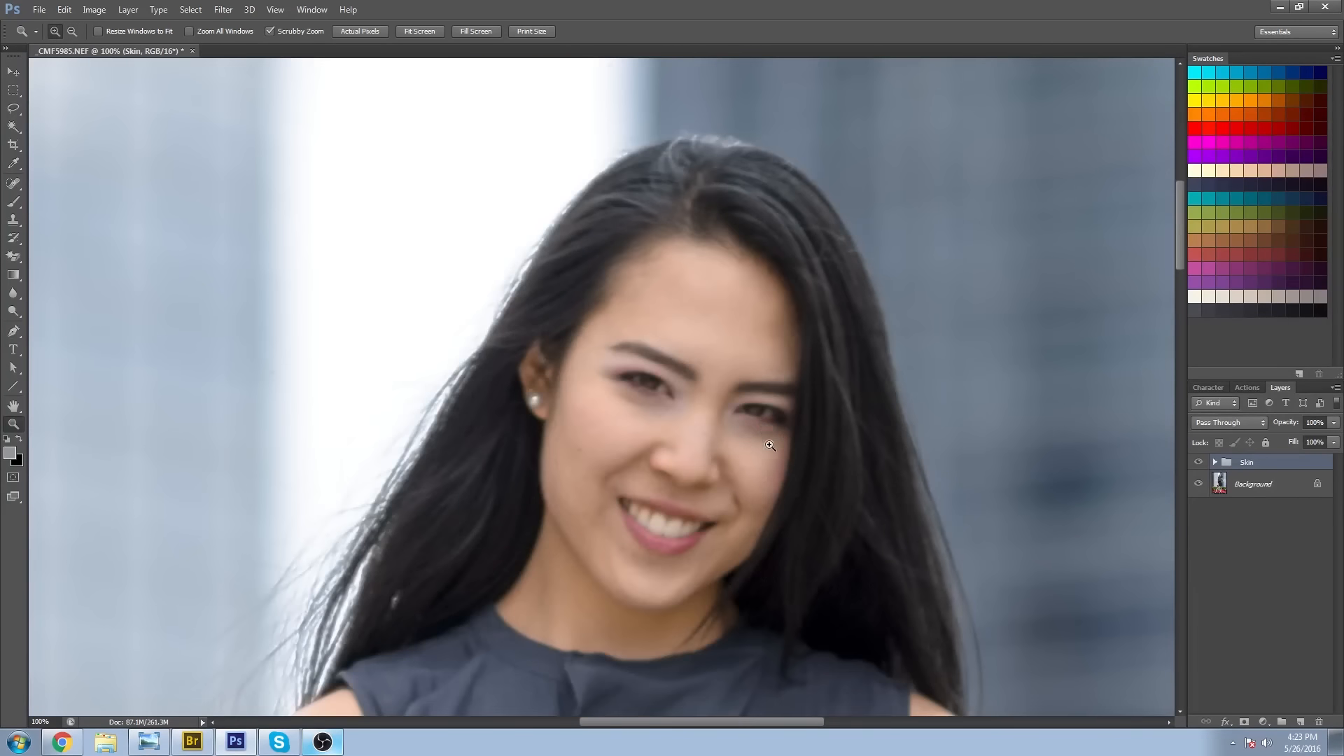
pyautogui.click(761, 449)
pyautogui.moveTo(767, 484); pyautogui.dragTo(667, 498)
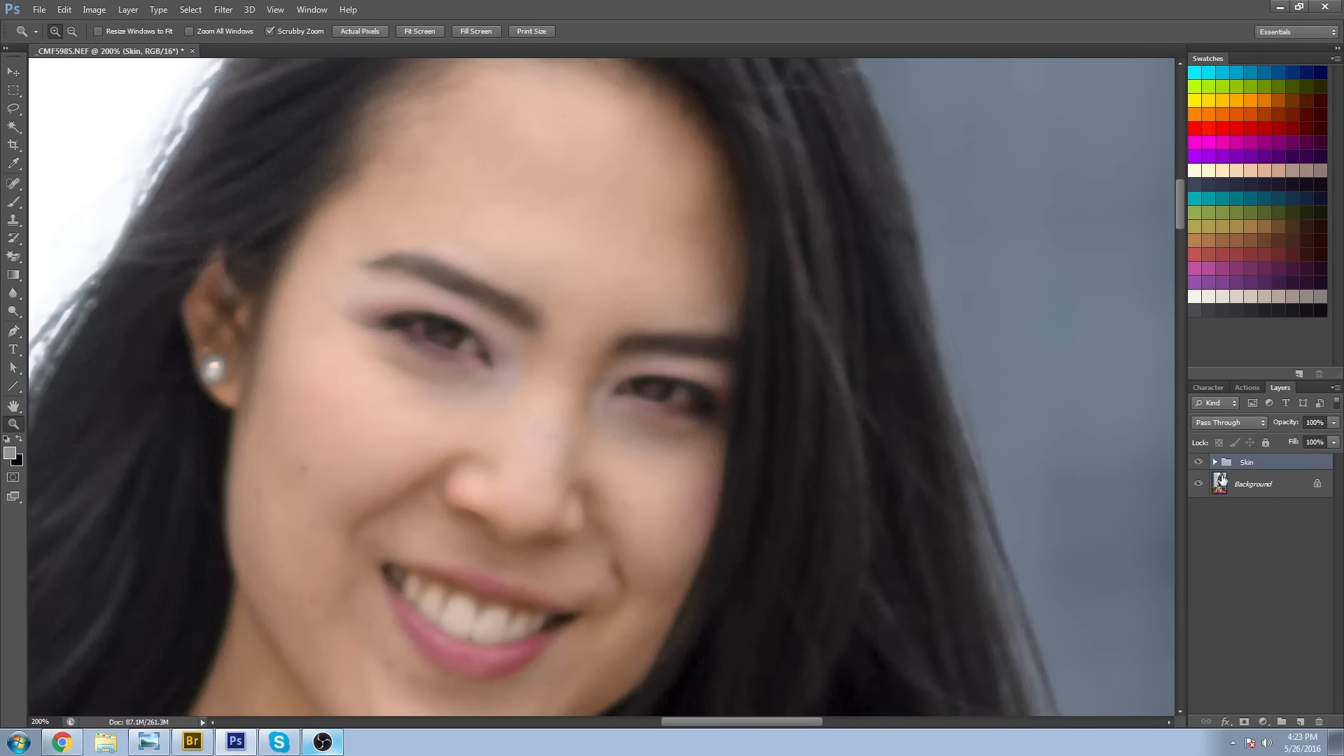
# Expand the Skin group and add a new layer above high freq with the Color blend mode.
pyautogui.click(1214, 462)
pyautogui.click(1274, 484)
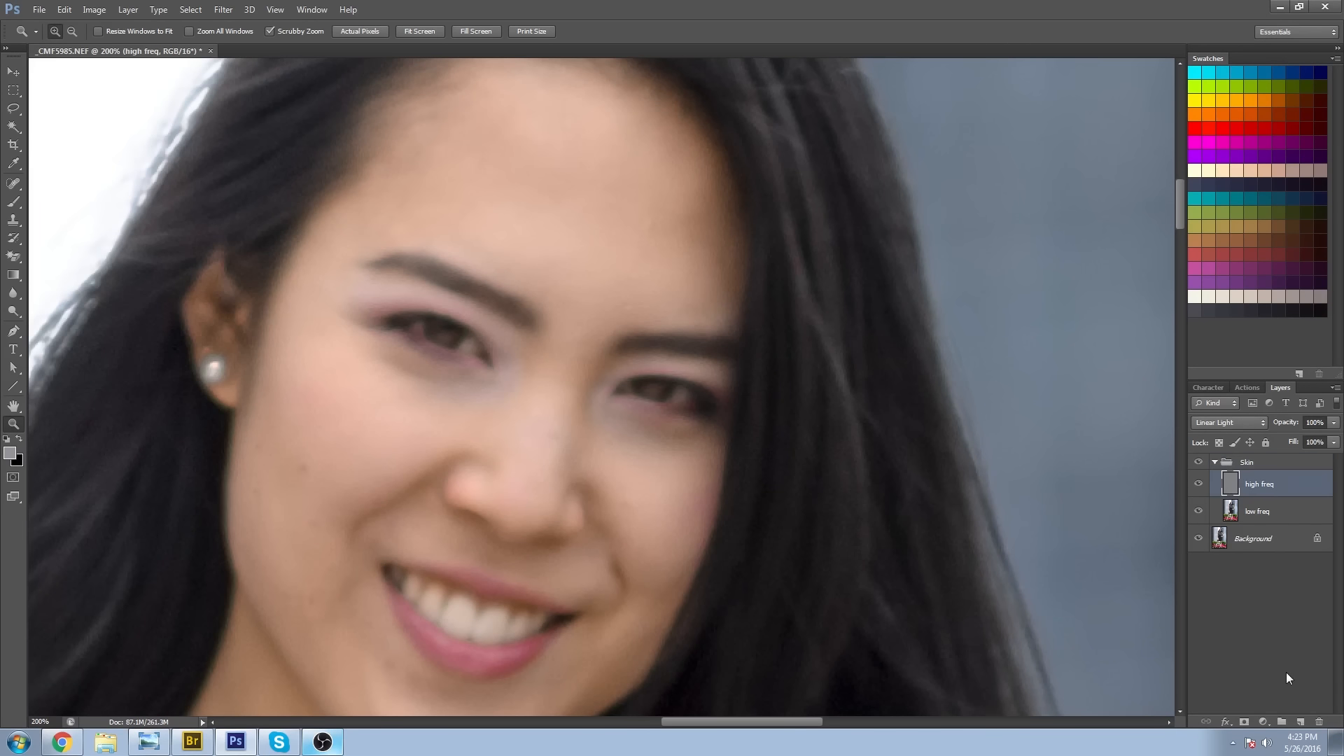
pyautogui.click(1299, 722)
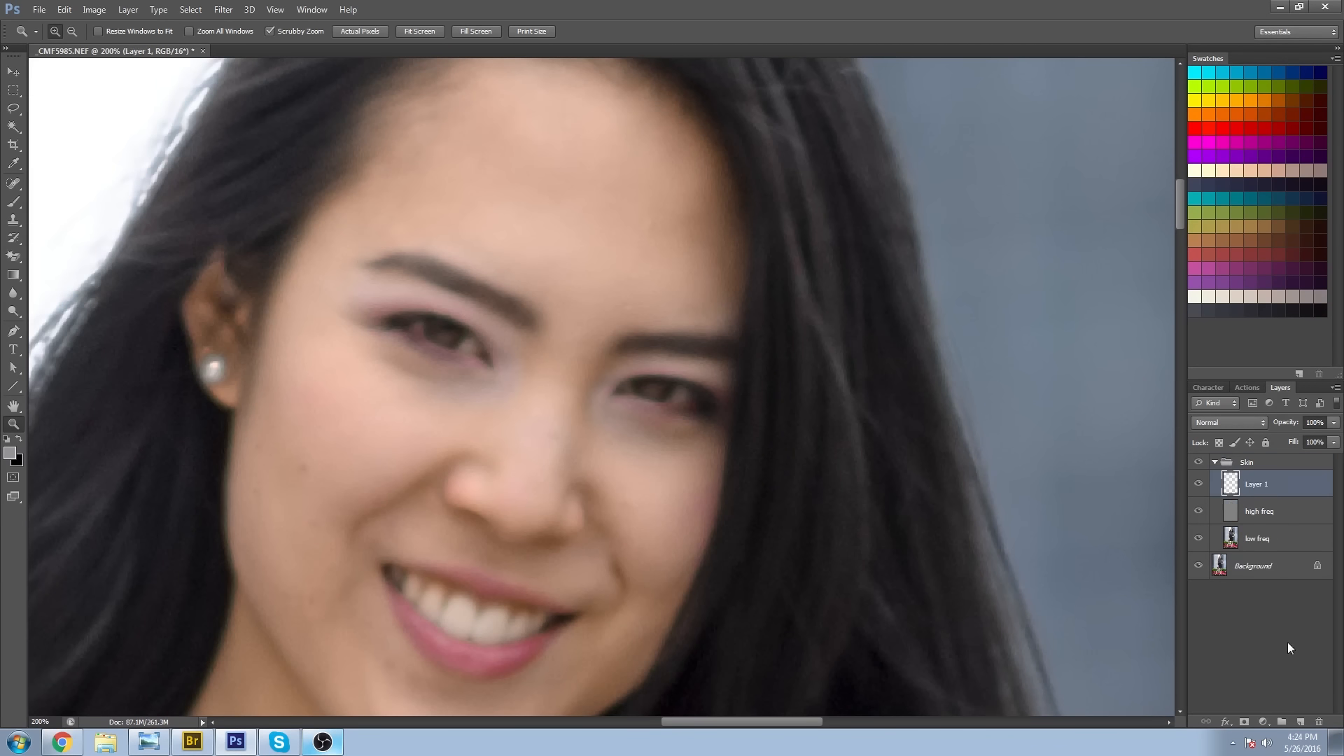
pyautogui.click(1225, 422)
pyautogui.click(1275, 393)
# Choose the Brush tool with a soft round tip at 0% hardness and reduce its size to 35 px.
pyautogui.press('b')
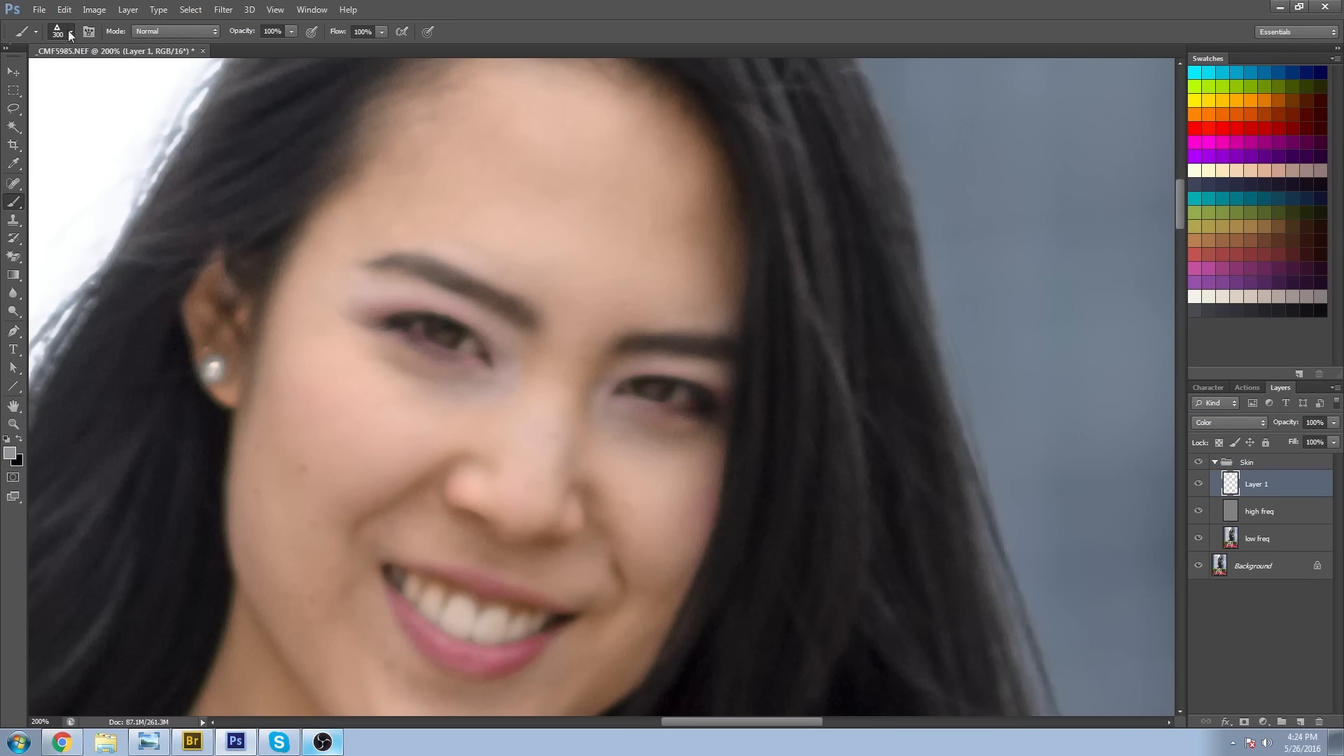
pyautogui.click(71, 35)
pyautogui.click(60, 131)
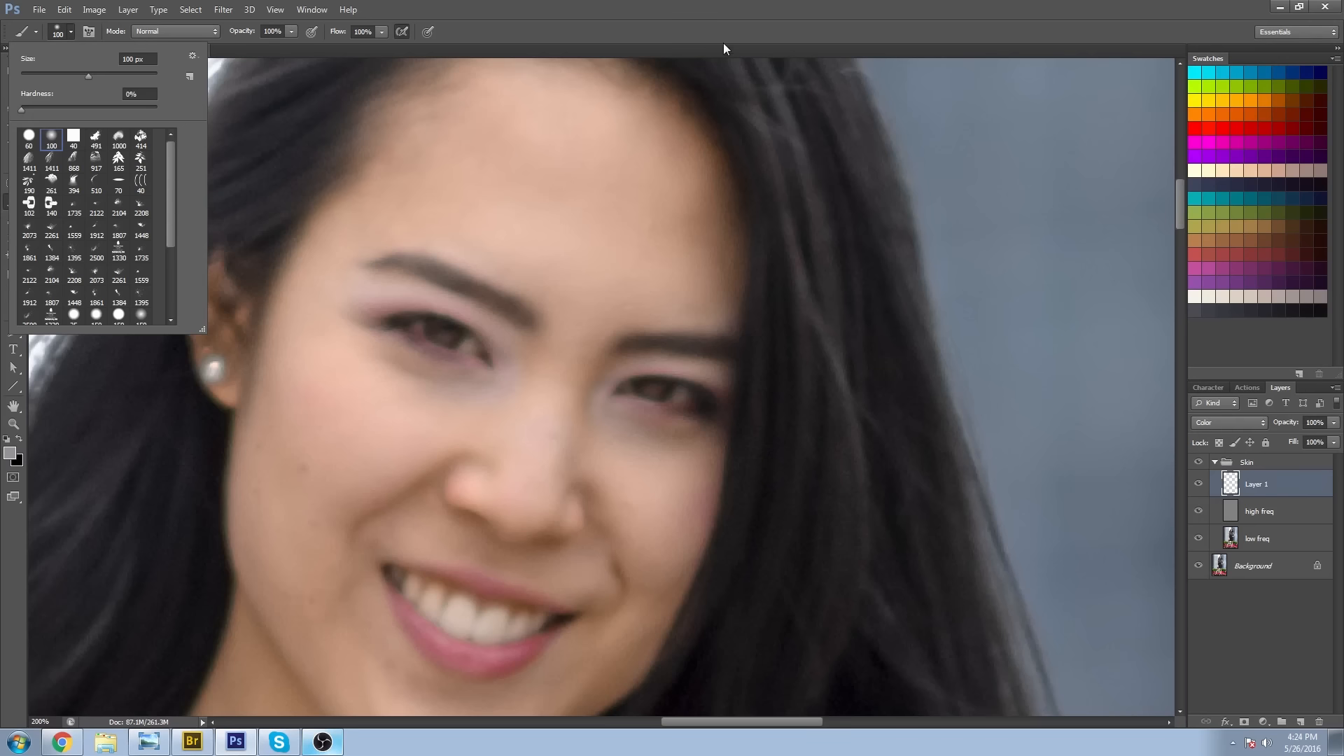
pyautogui.click(694, 24)
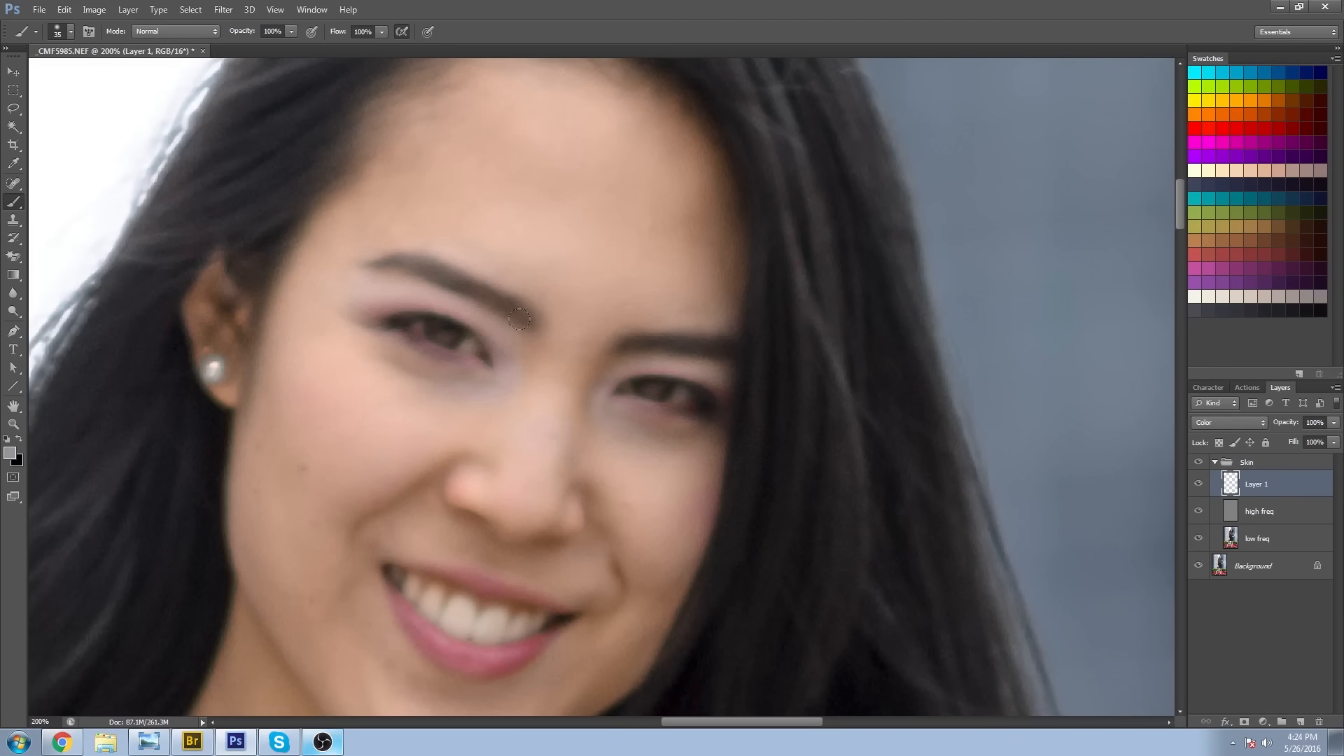
# Sample nearby facial skin tones and paint over uneven colour on the face on the Color-mode layer with the 35 px brush.
pyautogui.keyDown('alt'); pyautogui.click(477, 422); pyautogui.keyUp('alt')
pyautogui.moveTo(593, 420); pyautogui.dragTo(629, 465)
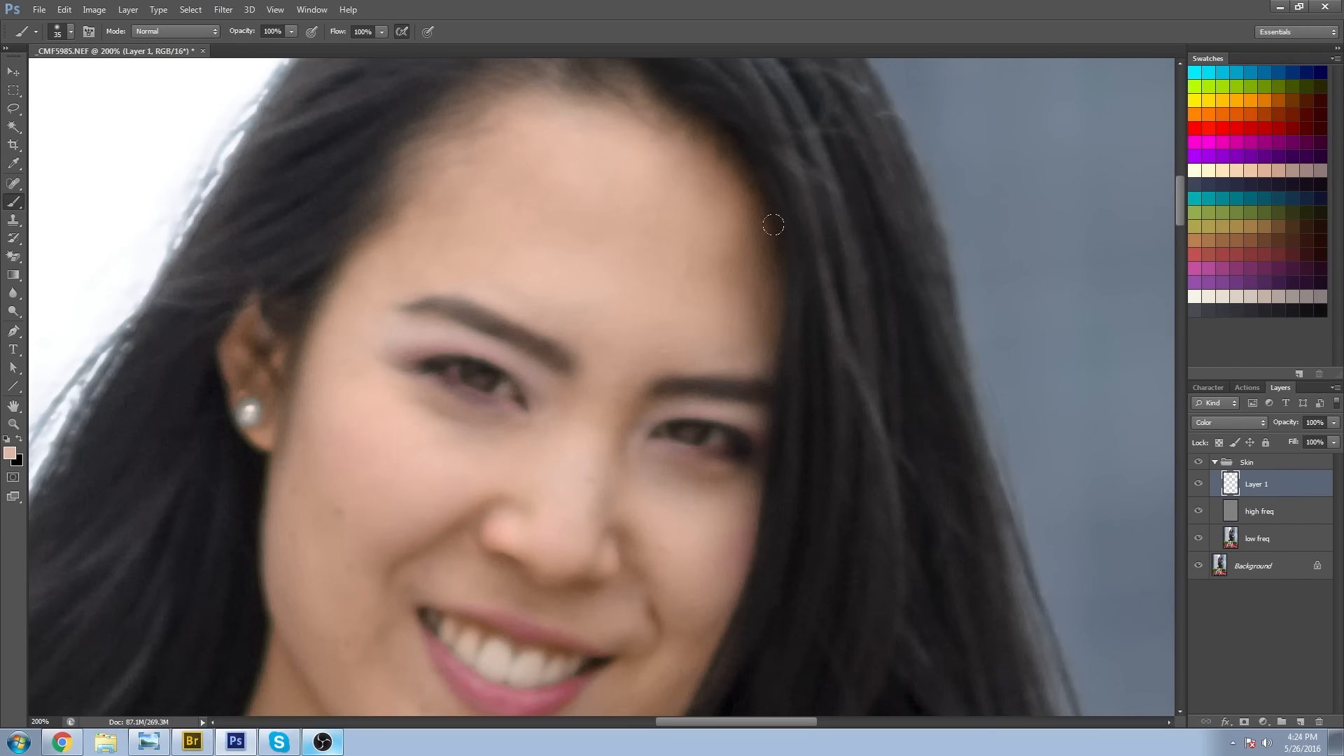
pyautogui.moveTo(614, 323); pyautogui.dragTo(683, 393)
pyautogui.moveTo(669, 569); pyautogui.dragTo(667, 335)
pyautogui.moveTo(716, 496)
pyautogui.mouseDown()
pyautogui.moveTo(743, 320)
pyautogui.moveTo(695, 494)
pyautogui.mouseUp()
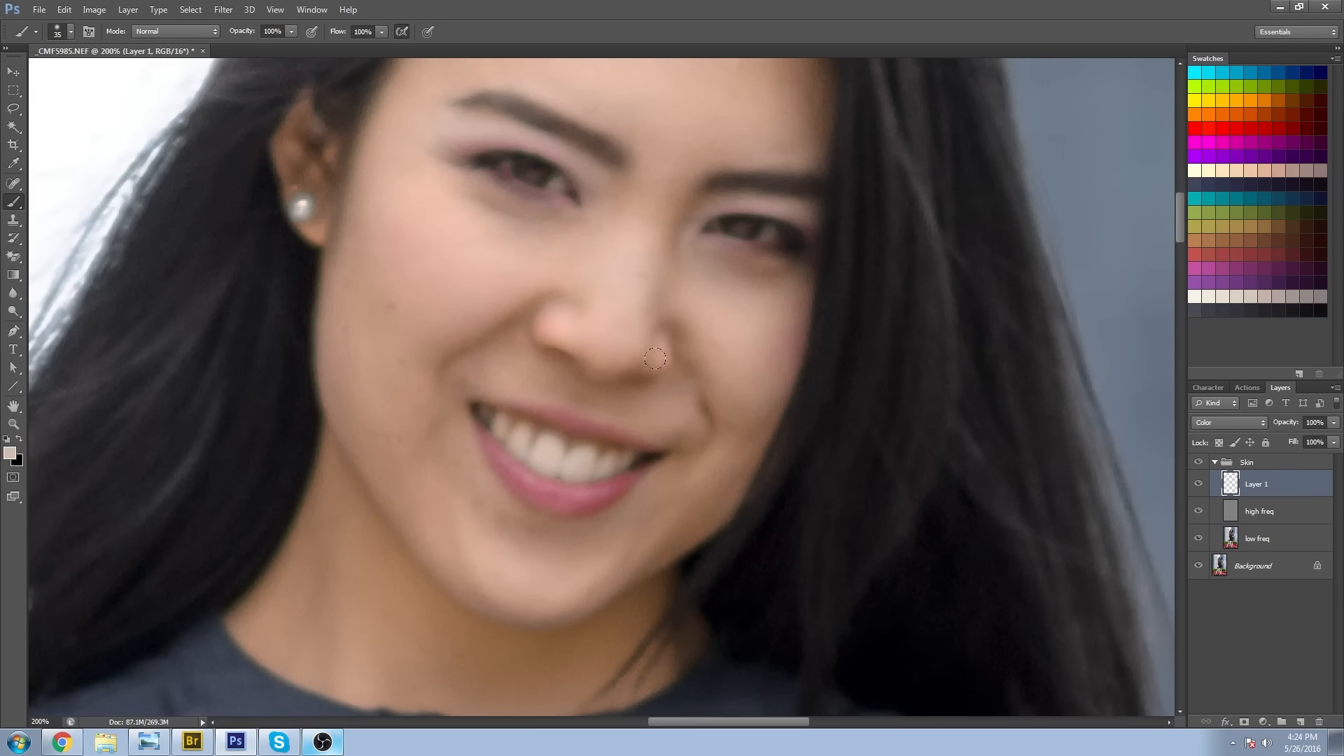
# Reduce the brush to 15 px, sample the lip colour, and even out the colour along the lips.
pyautogui.press('[')
pyautogui.press('[')
pyautogui.press('[')
pyautogui.press('[')
pyautogui.press('[')
pyautogui.press('p')
pyautogui.click(14, 201)
pyautogui.keyDown('alt'); pyautogui.click(486, 440); pyautogui.keyUp('alt')
pyautogui.press('[')
pyautogui.moveTo(666, 373); pyautogui.dragTo(597, 609)
# Sample the eye makeup colour at 300% zoom and even out the tint around both eyes on the Color-mode layer.
pyautogui.press('z')
pyautogui.click(449, 380)
pyautogui.press('b')
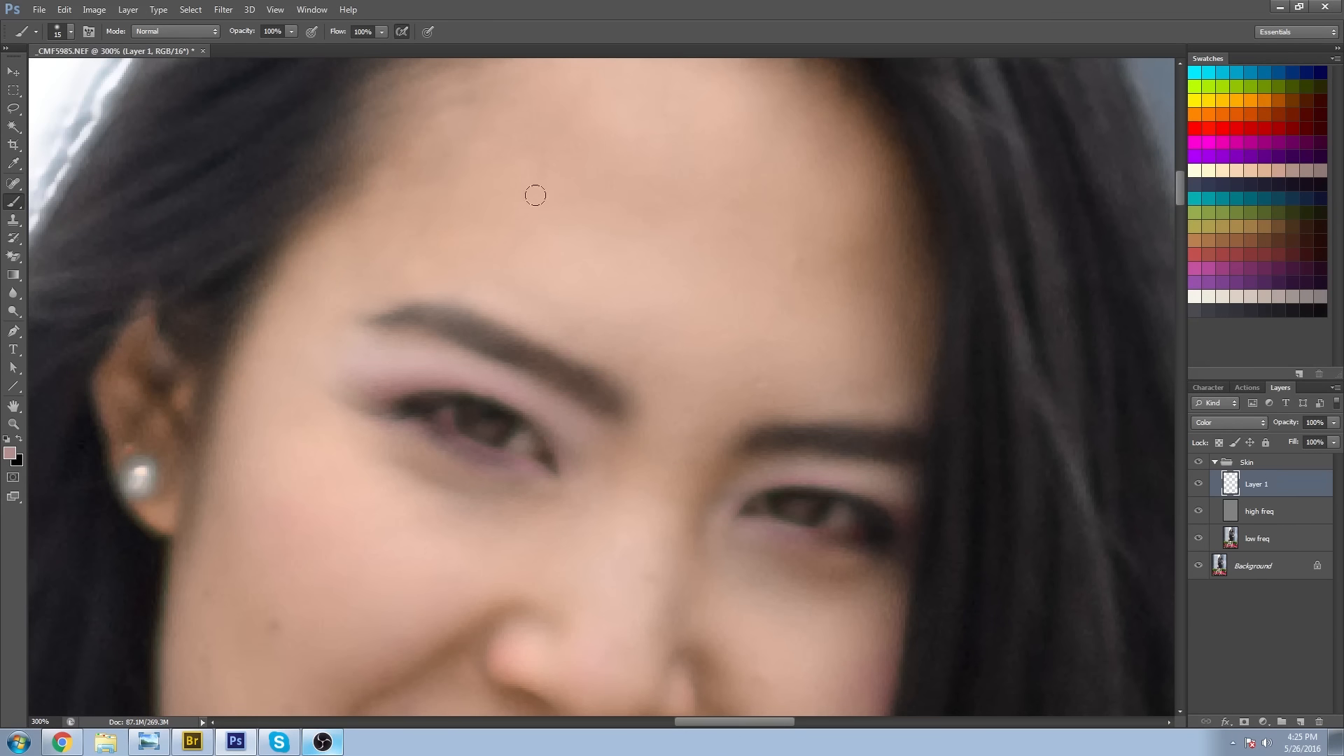
pyautogui.keyDown('alt'); pyautogui.click(369, 337); pyautogui.keyUp('alt')
pyautogui.moveTo(847, 569); pyautogui.dragTo(617, 414)
pyautogui.keyDown('alt'); pyautogui.click(582, 326); pyautogui.keyUp('alt')
pyautogui.moveTo(490, 378); pyautogui.dragTo(638, 479)
pyautogui.keyDown('alt'); pyautogui.click(620, 305); pyautogui.keyUp('alt')
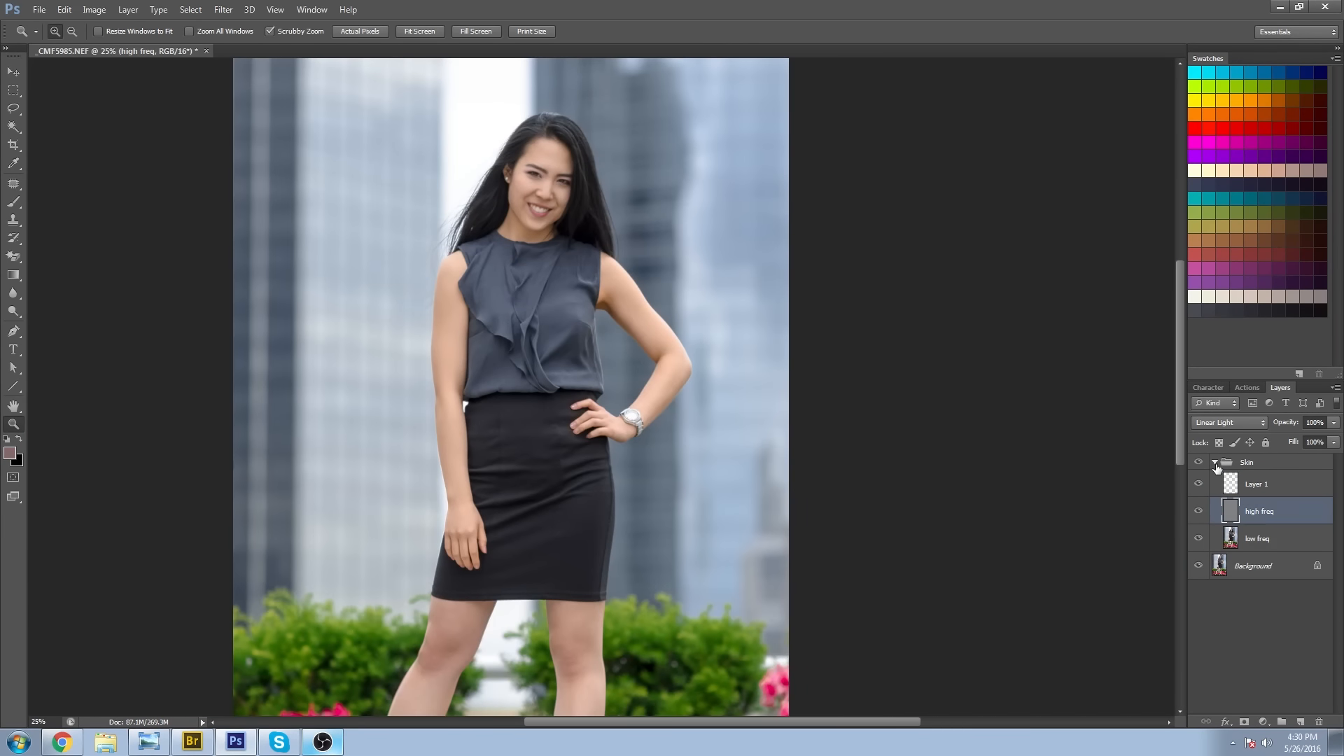
# Collapse the Skin group and merge it into a single layer.
pyautogui.click(1216, 464)
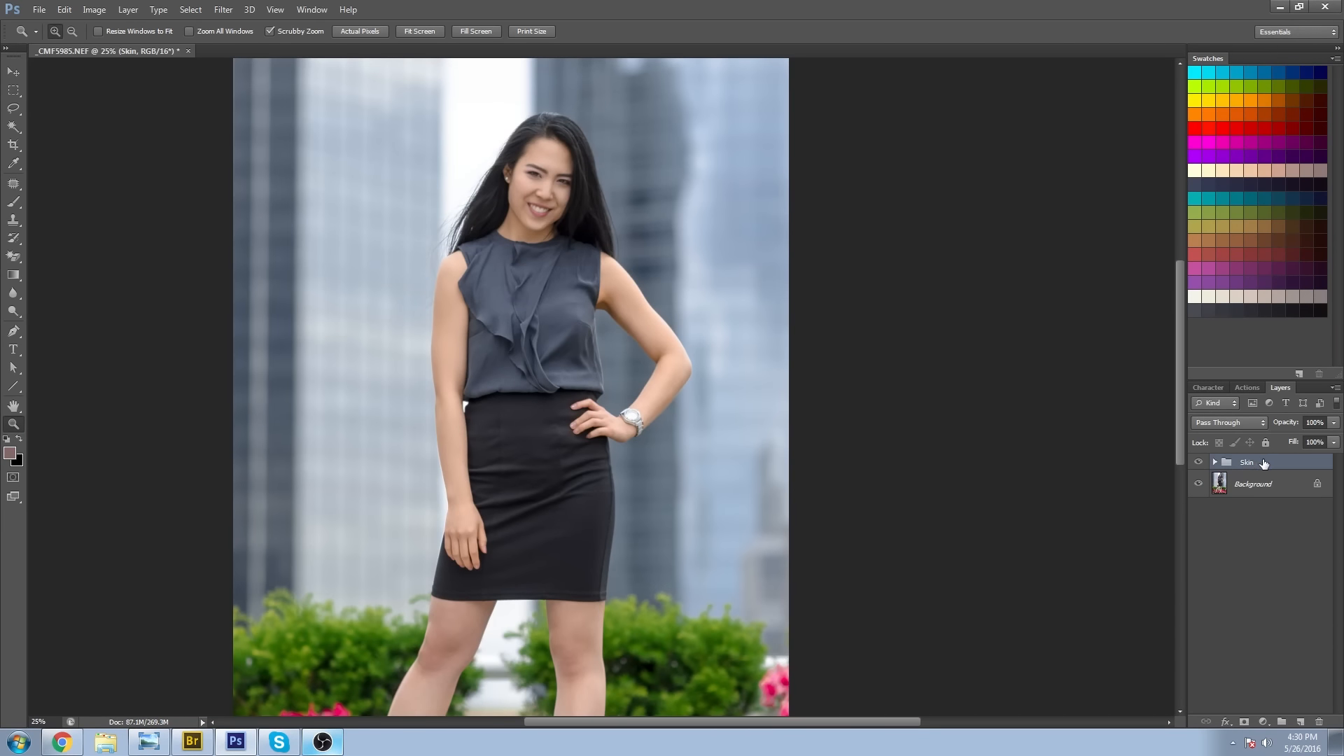
pyautogui.rightClick(1263, 463)
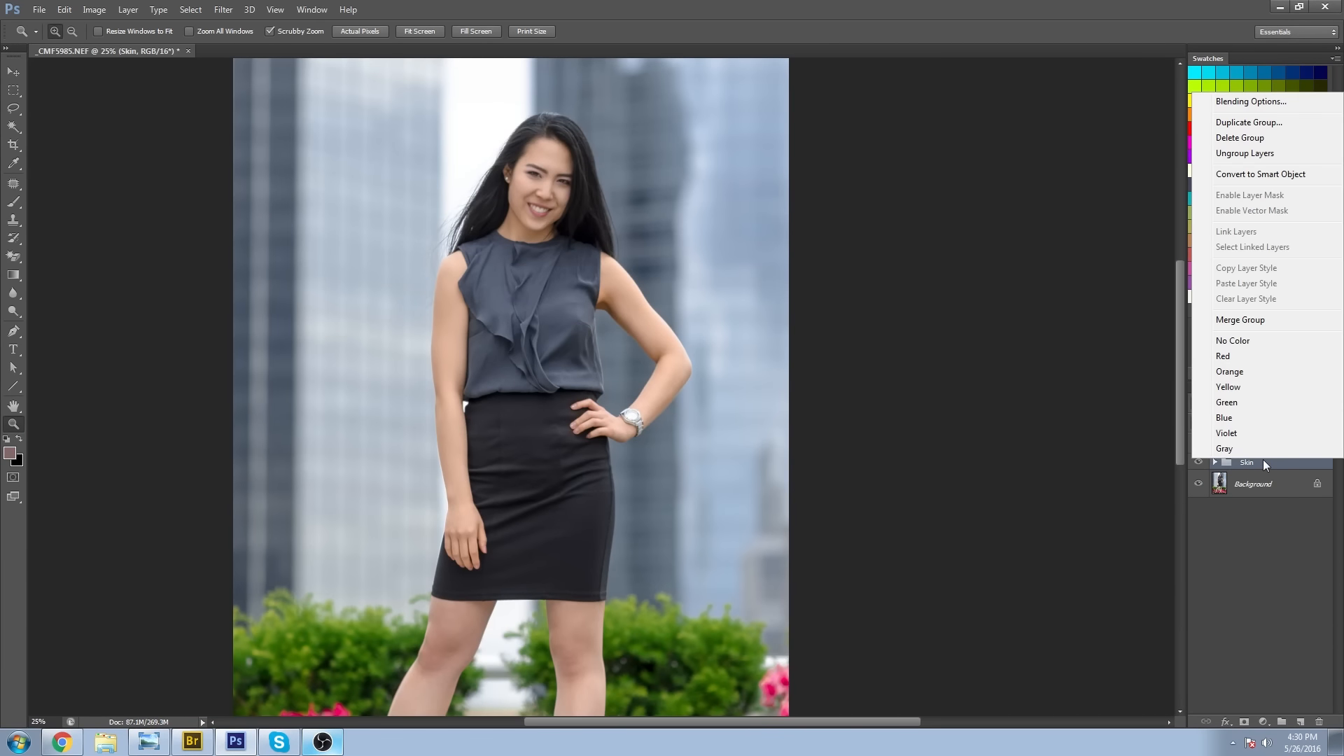
pyautogui.click(1265, 321)
# Choose the Spot Healing Brush in Content-Aware mode and reduce its size to 10 px for small marks on the face.
pyautogui.moveTo(518, 159); pyautogui.dragTo(609, 270)
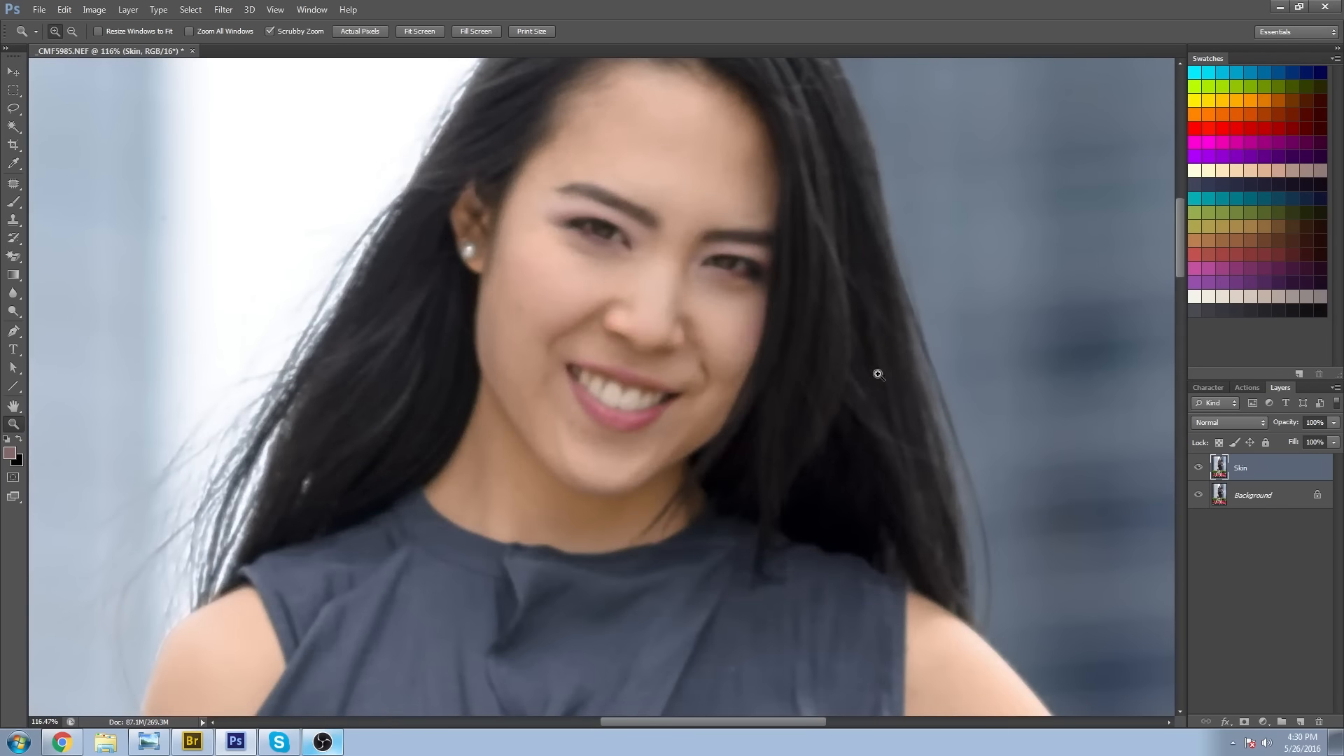
pyautogui.moveTo(726, 330); pyautogui.dragTo(598, 399)
pyautogui.moveTo(616, 246); pyautogui.dragTo(540, 315)
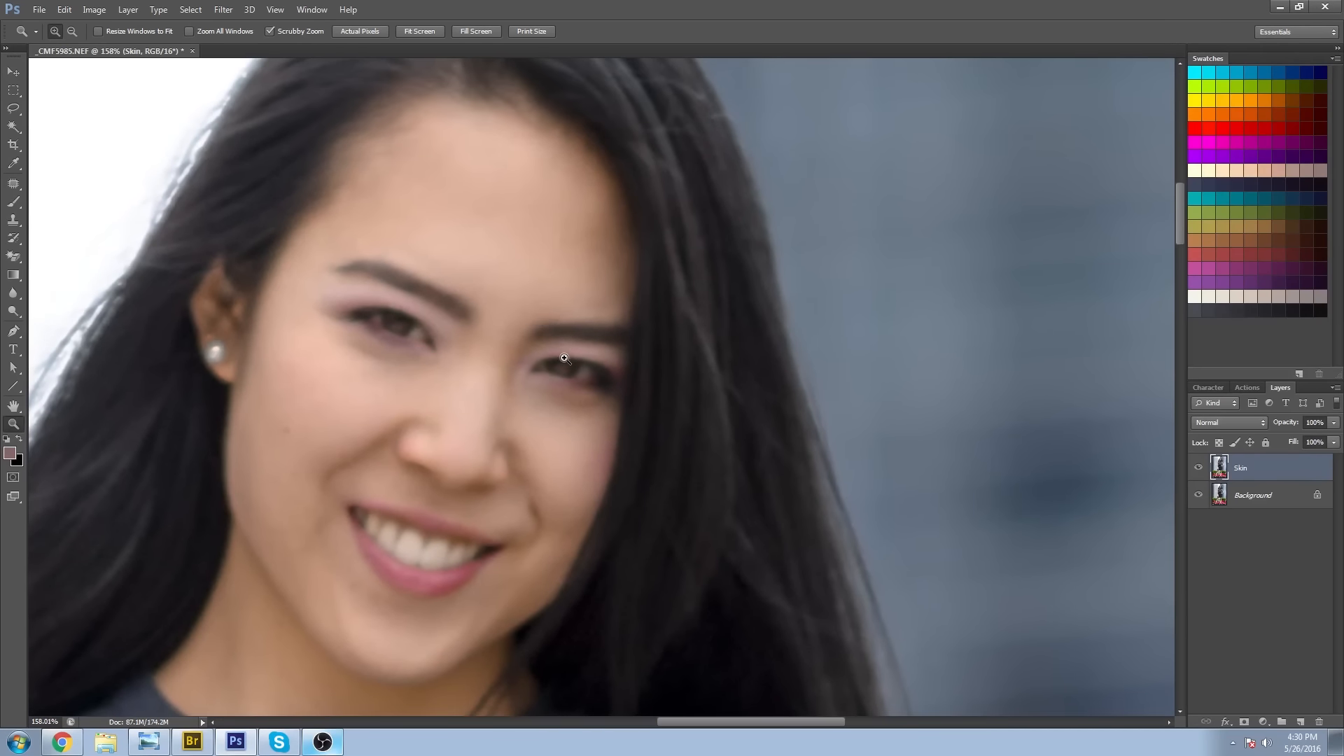
pyautogui.click(13, 183)
pyautogui.click(53, 195)
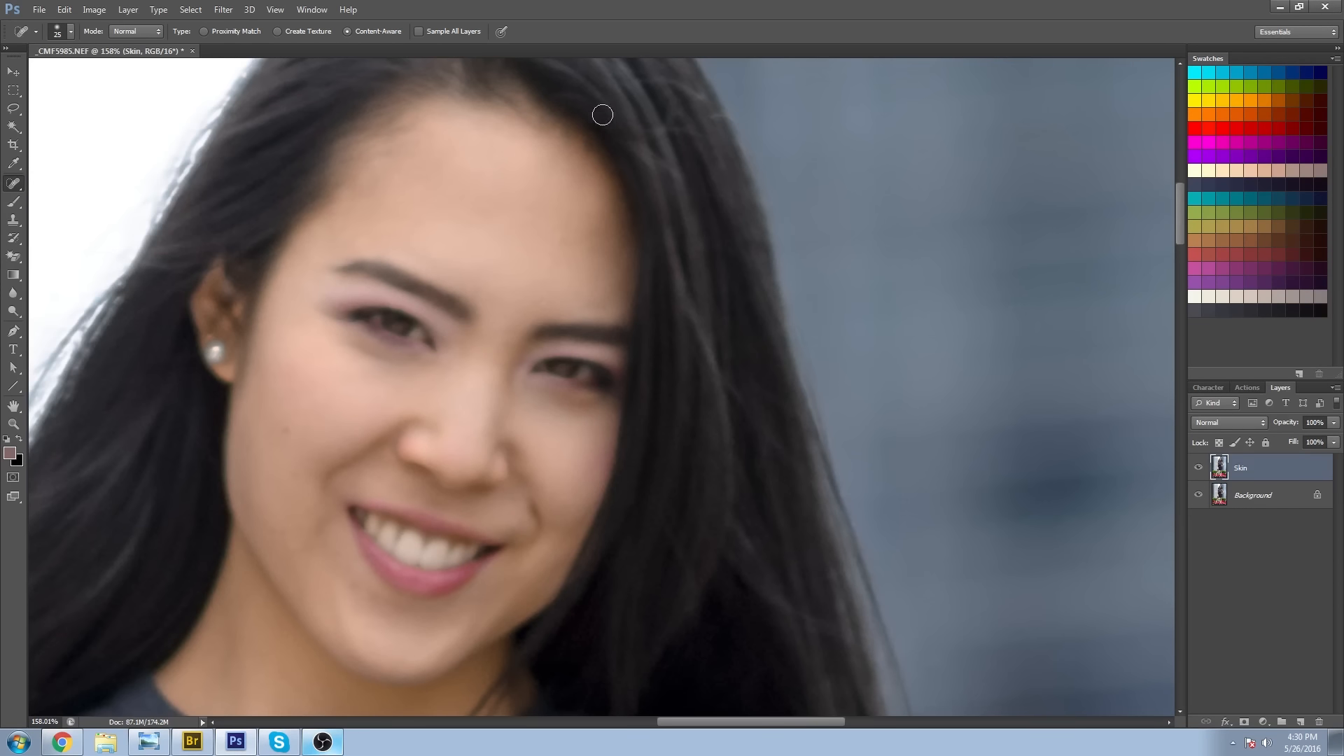
pyautogui.press('[')
pyautogui.moveTo(453, 431); pyautogui.dragTo(511, 363)
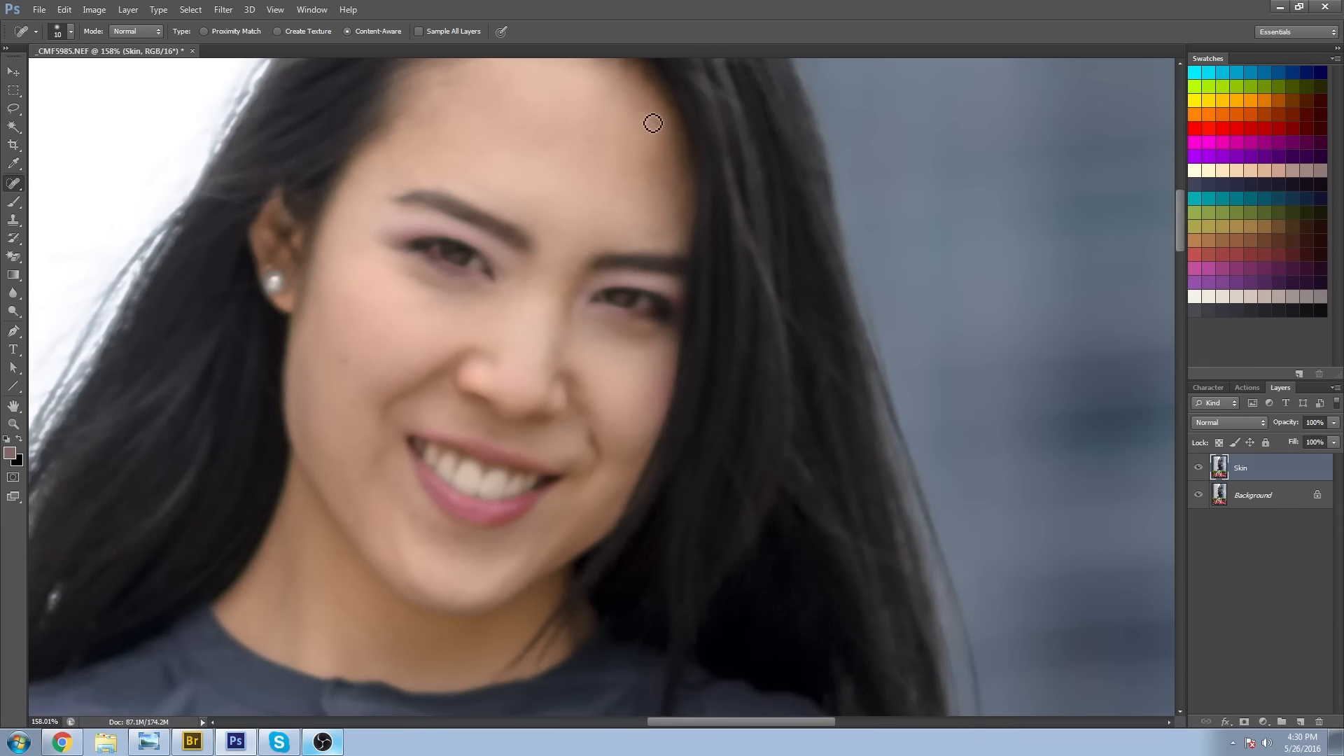
# Examine the skin from the neck down the hanging arm and hand to the thigh and foot for remaining blemishes.
pyautogui.moveTo(415, 659); pyautogui.dragTo(514, 375)
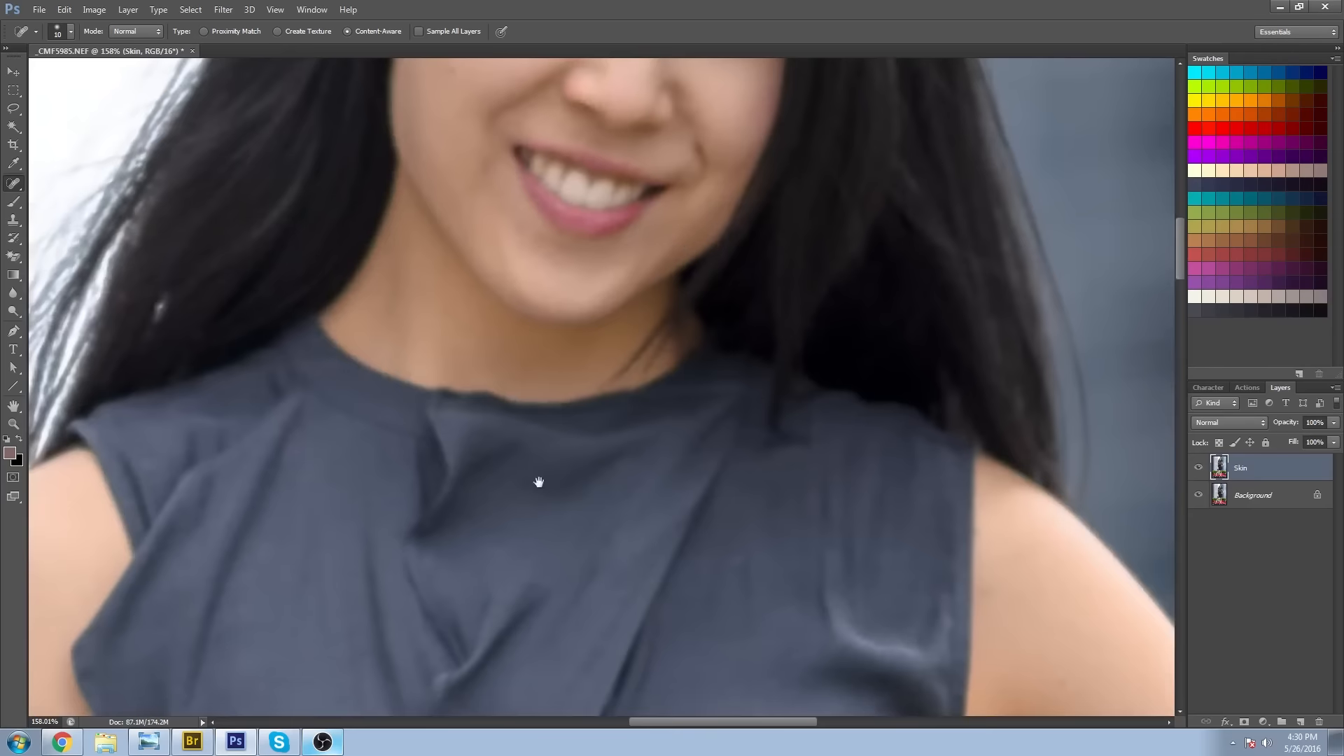
pyautogui.moveTo(336, 658); pyautogui.dragTo(588, 224)
pyautogui.moveTo(336, 658); pyautogui.dragTo(591, 225)
pyautogui.moveTo(606, 585); pyautogui.dragTo(629, 249)
pyautogui.moveTo(629, 320); pyautogui.dragTo(607, 285)
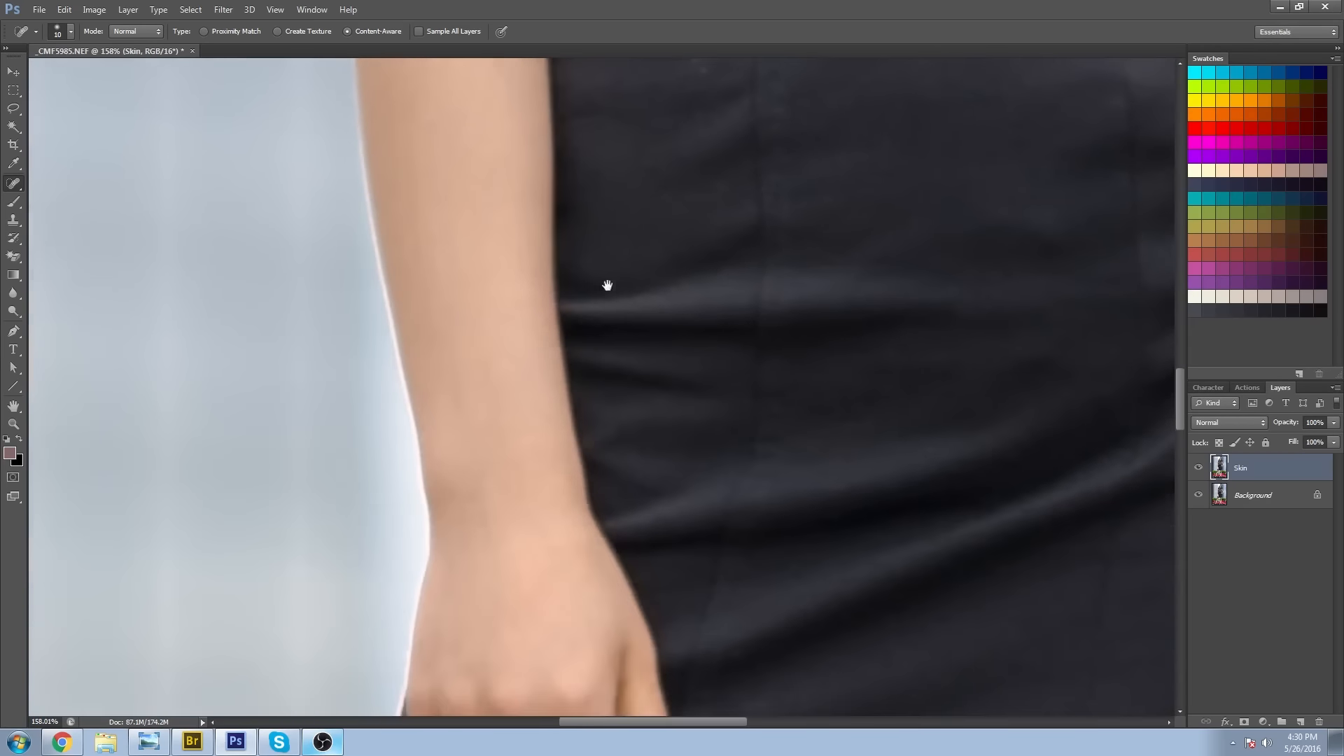
pyautogui.moveTo(642, 609); pyautogui.dragTo(599, 306)
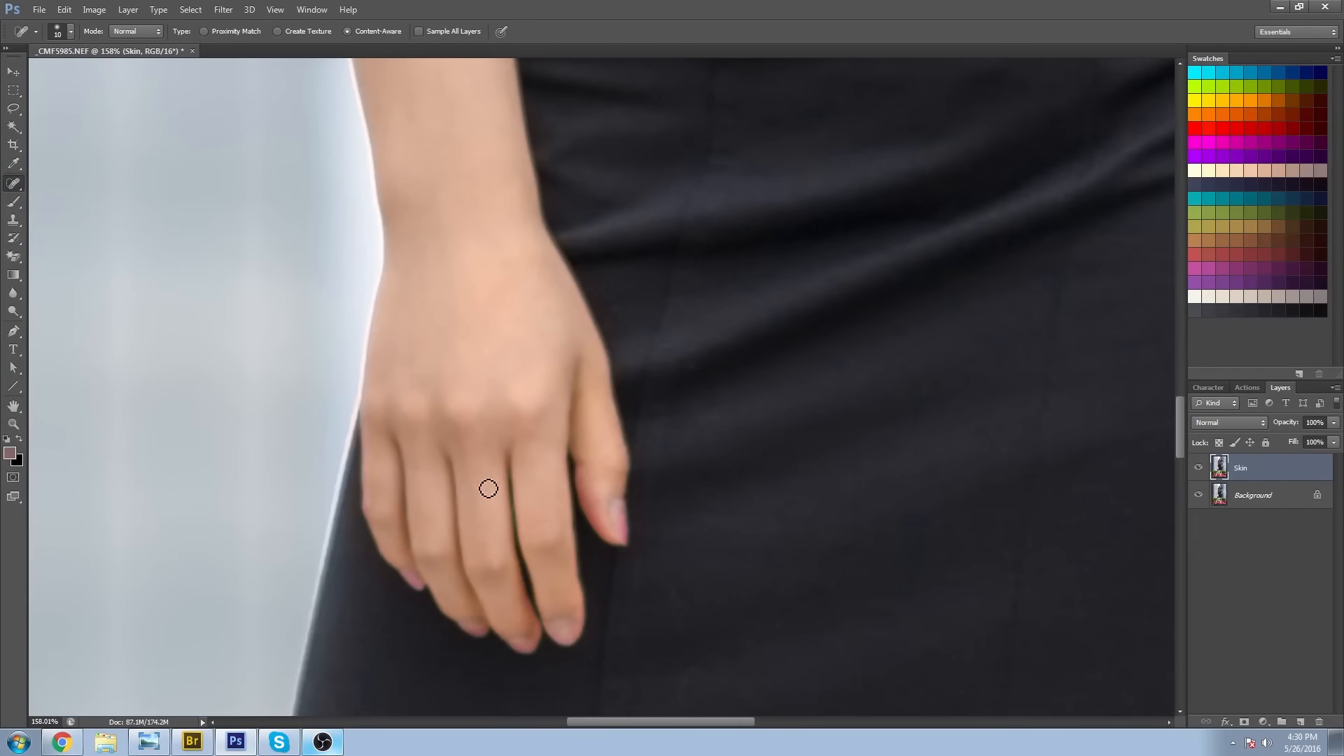
pyautogui.moveTo(691, 634); pyautogui.dragTo(637, 441)
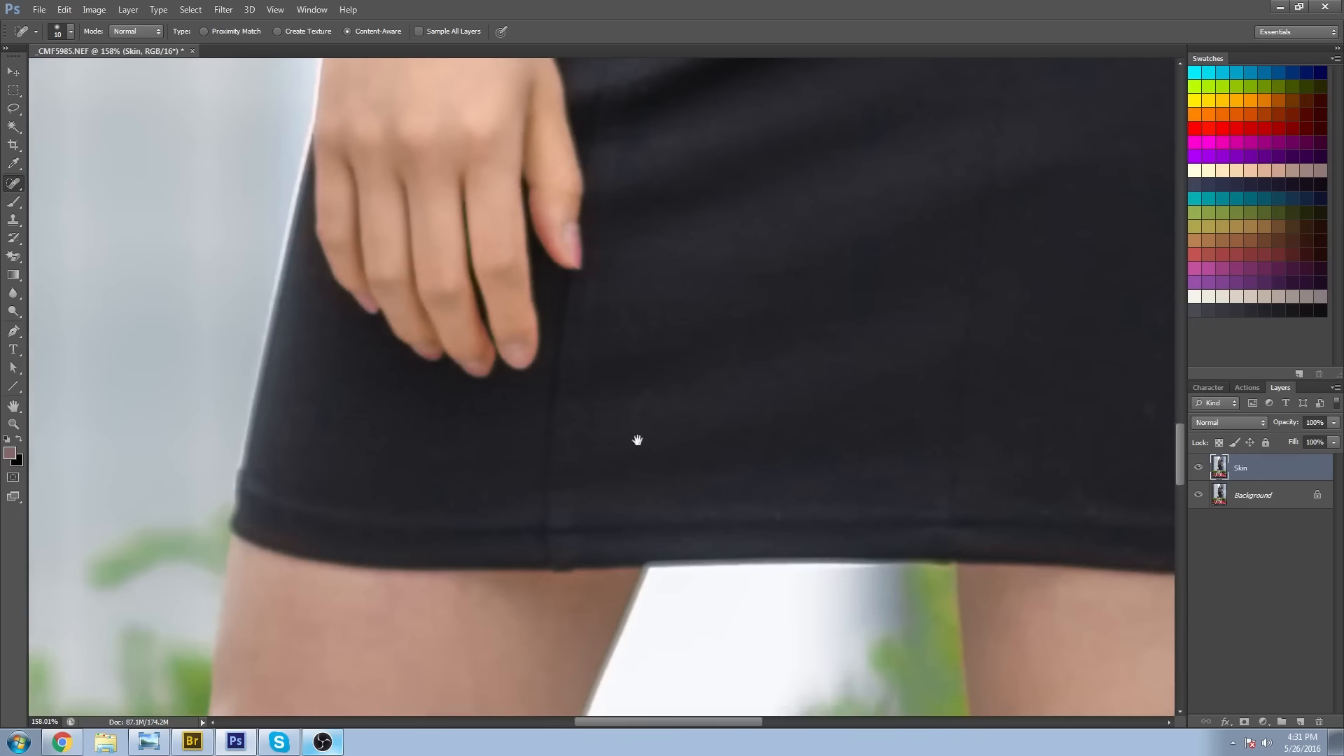
pyautogui.moveTo(667, 578); pyautogui.dragTo(707, 136)
pyautogui.moveTo(535, 441); pyautogui.dragTo(630, 530)
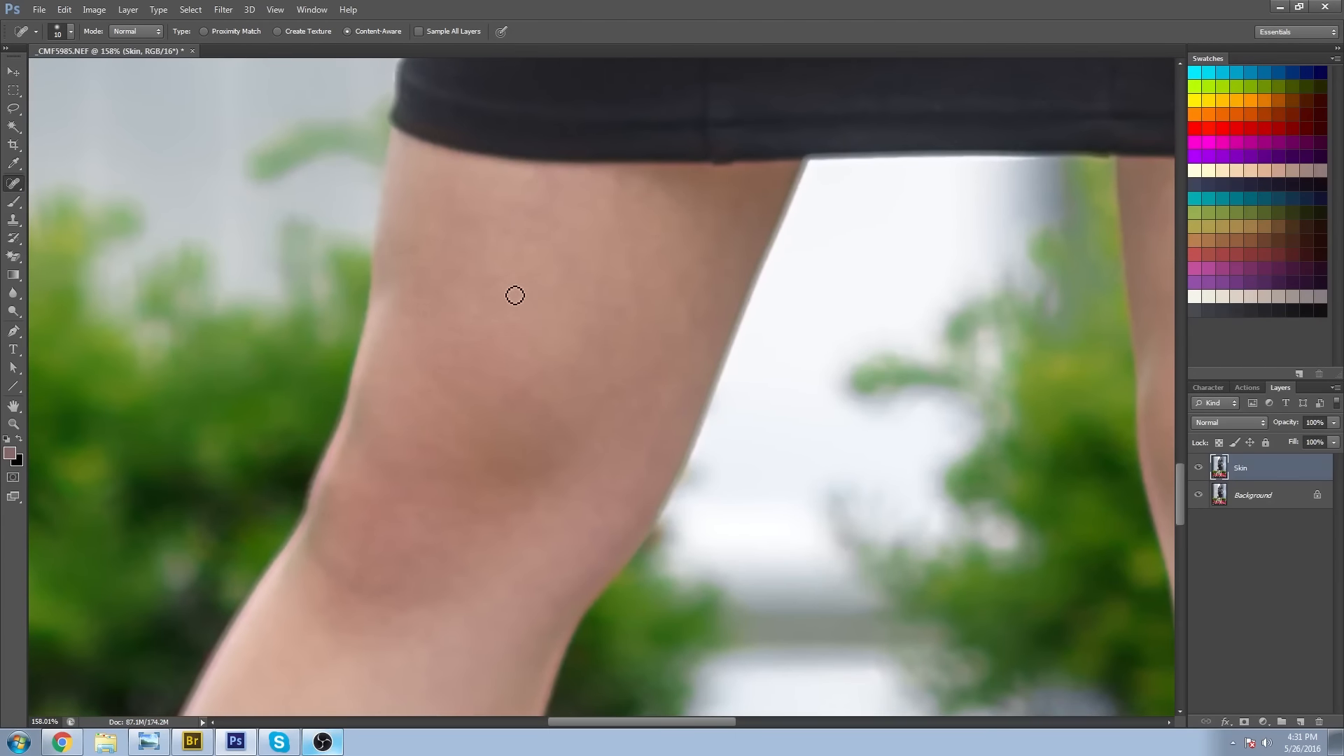
pyautogui.moveTo(548, 666); pyautogui.dragTo(369, 393)
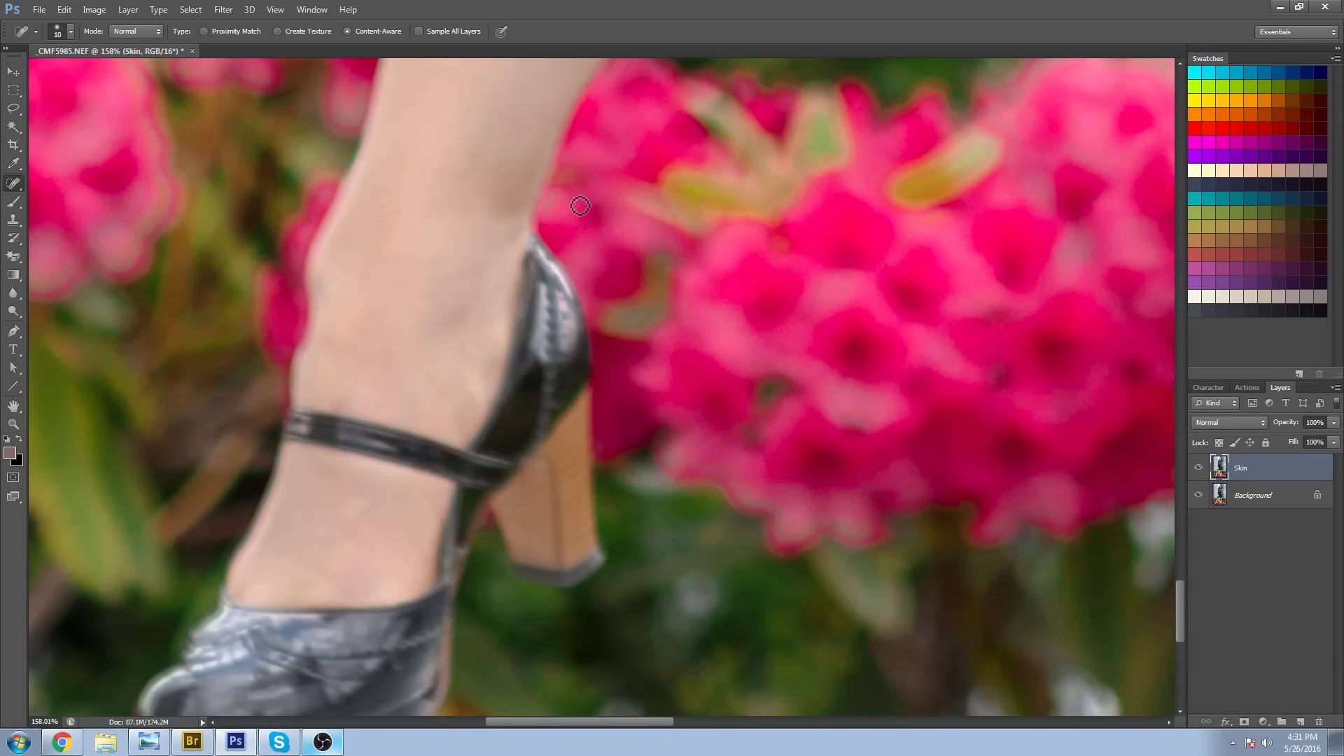
# Spot-heal the small marks on the skin of the feet around the shoe straps.
pyautogui.moveTo(328, 582); pyautogui.dragTo(301, 565)
pyautogui.click(320, 579)
pyautogui.press('space')
pyautogui.moveTo(490, 362); pyautogui.dragTo(490, 401)
pyautogui.moveTo(801, 564); pyautogui.dragTo(604, 355)
pyautogui.moveTo(945, 407)
pyautogui.mouseDown()
pyautogui.moveTo(753, 413)
pyautogui.moveTo(538, 369)
pyautogui.moveTo(501, 403)
pyautogui.mouseUp()
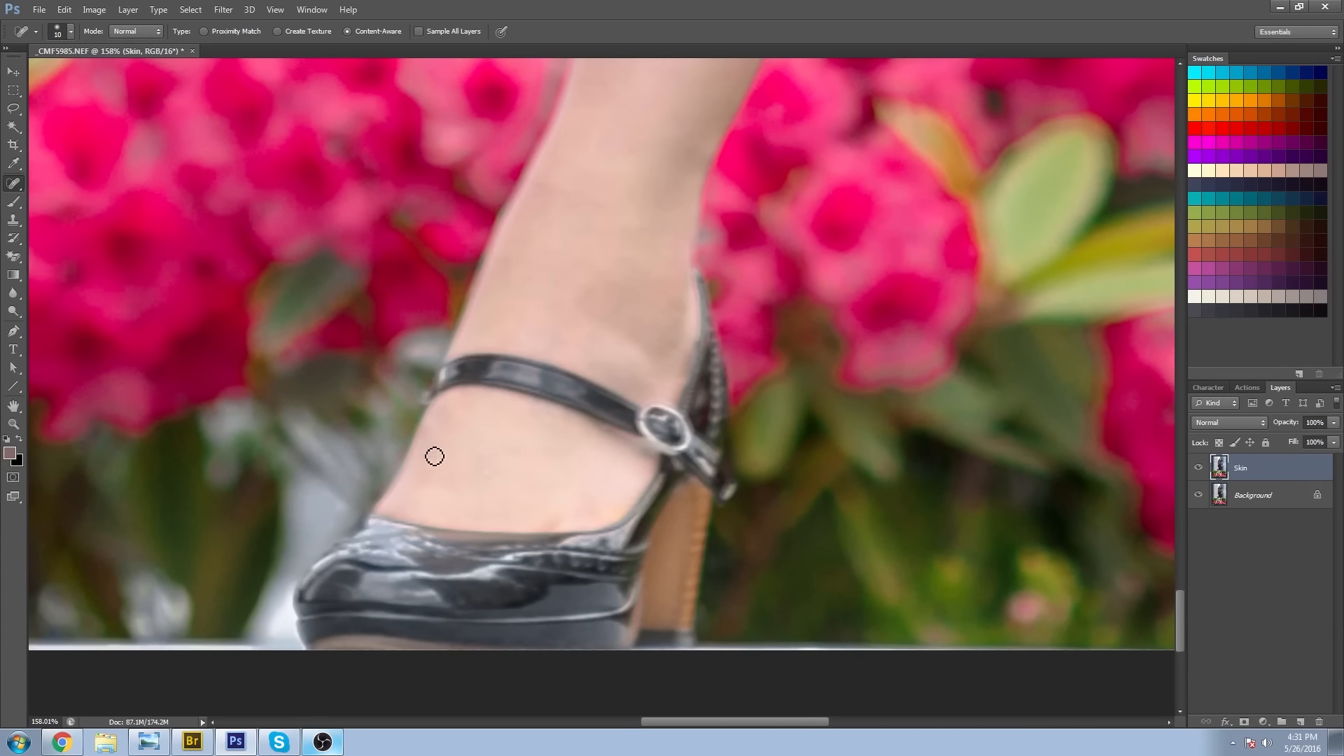
# Spot-heal the remaining small marks along the straight leg from the ankle up past the knee.
pyautogui.moveTo(656, 342); pyautogui.dragTo(565, 532)
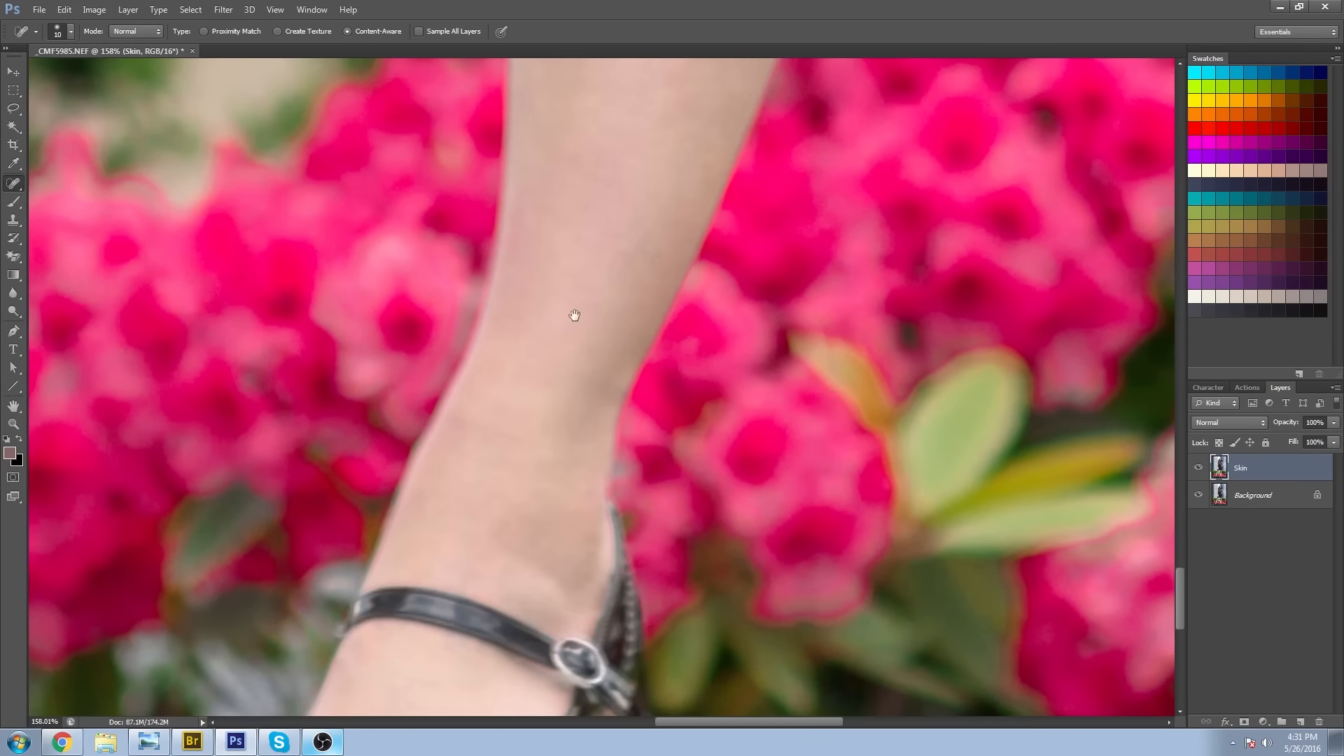
pyautogui.moveTo(630, 256); pyautogui.dragTo(504, 654)
pyautogui.moveTo(603, 342); pyautogui.dragTo(540, 625)
pyautogui.moveTo(484, 347); pyautogui.dragTo(484, 361)
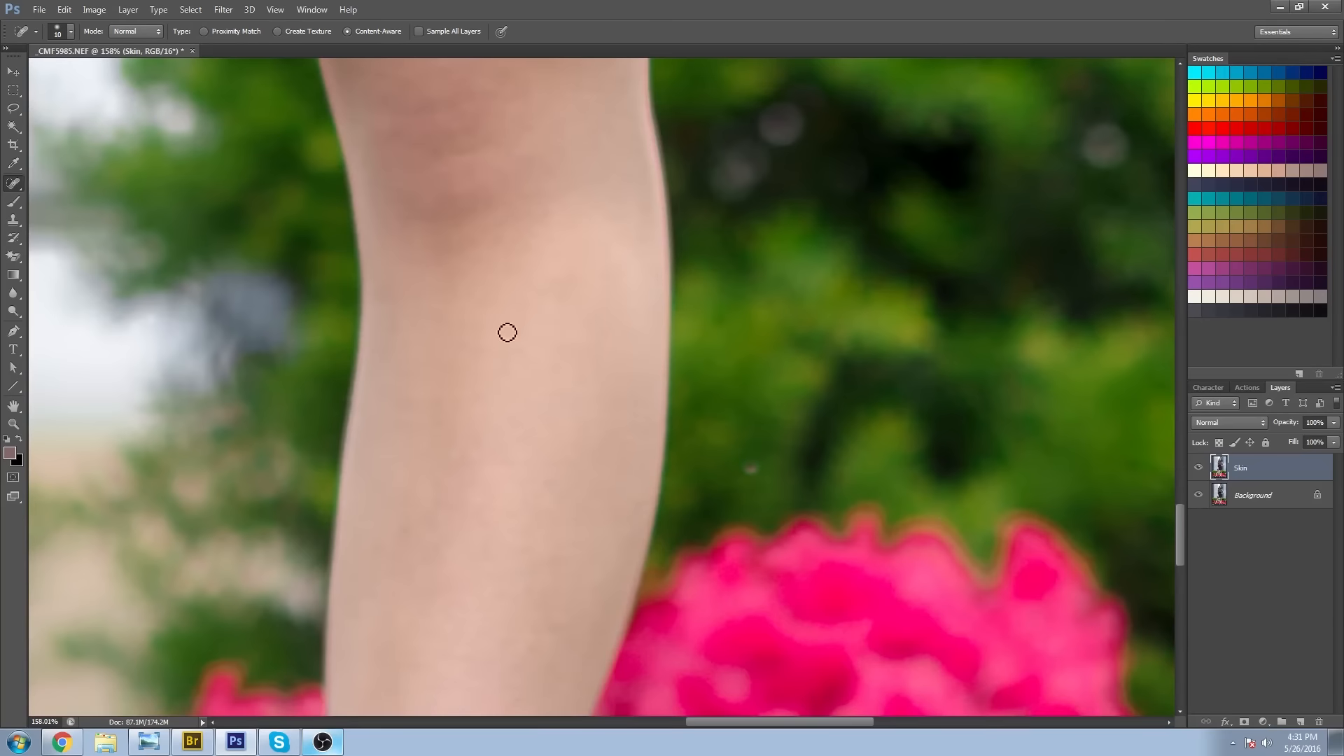
pyautogui.moveTo(473, 144); pyautogui.dragTo(480, 471)
pyautogui.moveTo(480, 420); pyautogui.dragTo(467, 630)
pyautogui.moveTo(578, 316); pyautogui.dragTo(587, 308)
pyautogui.moveTo(441, 265); pyautogui.dragTo(807, 654)
# Prepare an 8 px Brush for the hanging hand and add a new layer above Skin with the Color blend mode.
pyautogui.press('z')
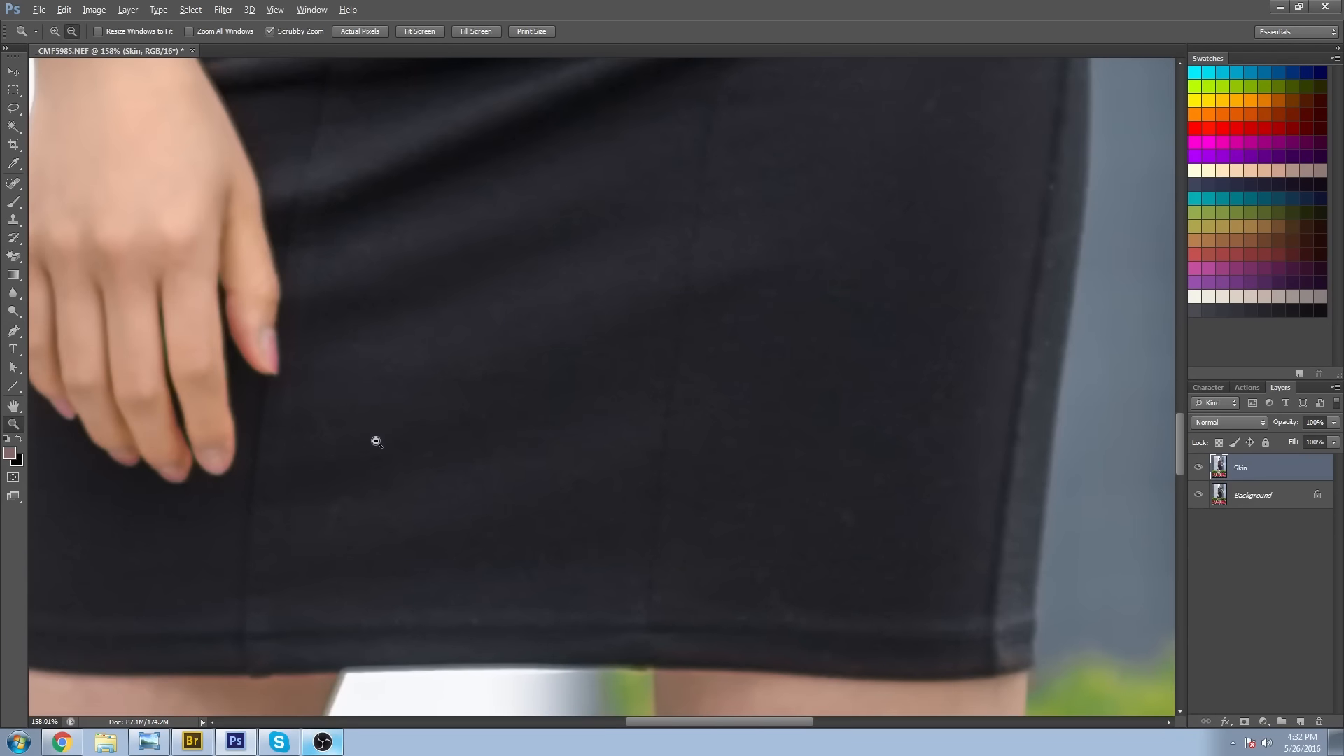
pyautogui.keyDown('alt'); pyautogui.click(375, 441); pyautogui.keyUp('alt')
pyautogui.moveTo(394, 454); pyautogui.dragTo(574, 490)
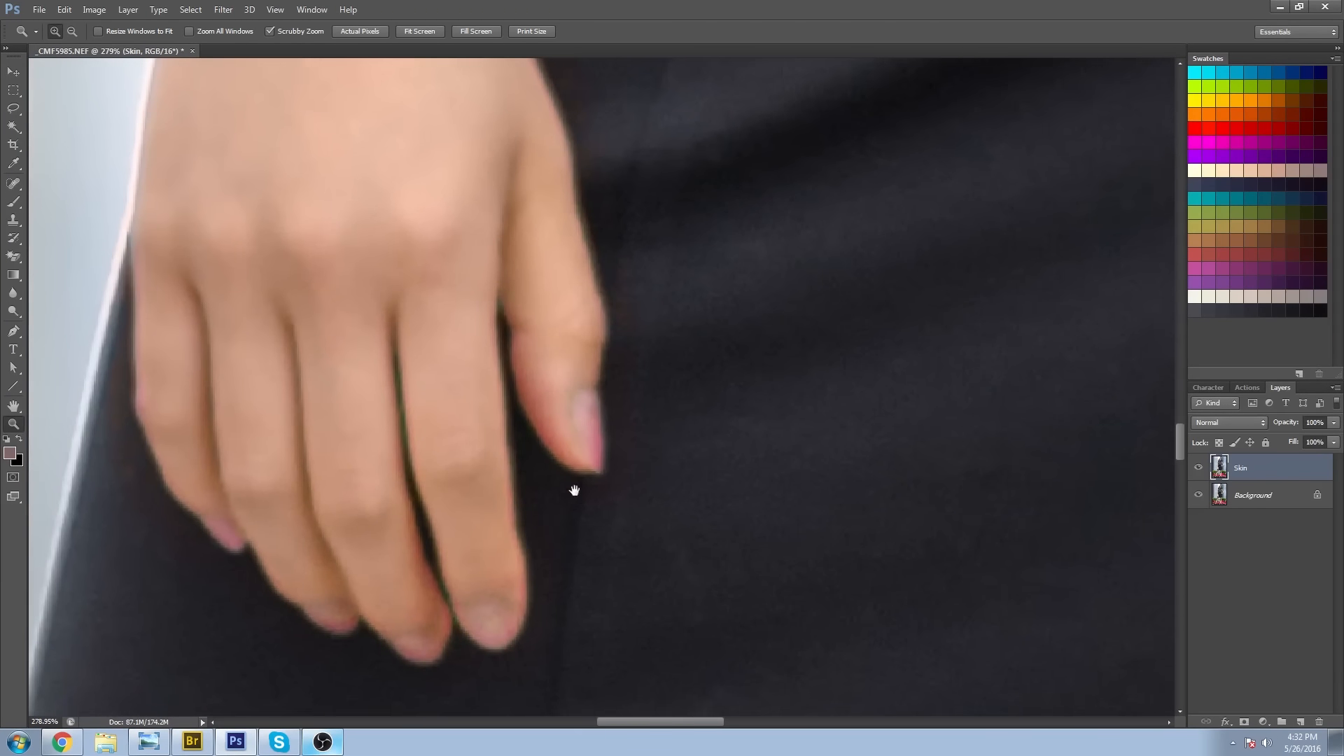
pyautogui.click(13, 202)
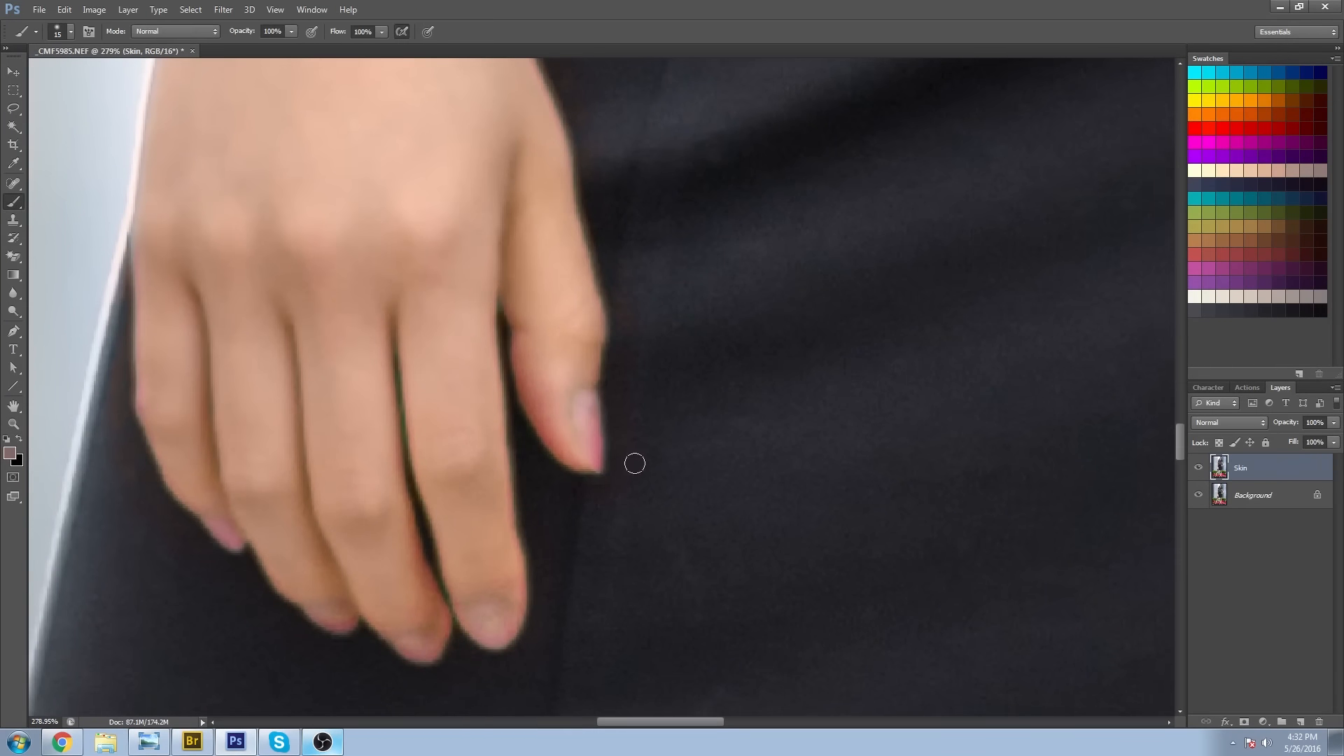
pyautogui.press('[')
pyautogui.press('[')
pyautogui.press('[')
pyautogui.click(1301, 721)
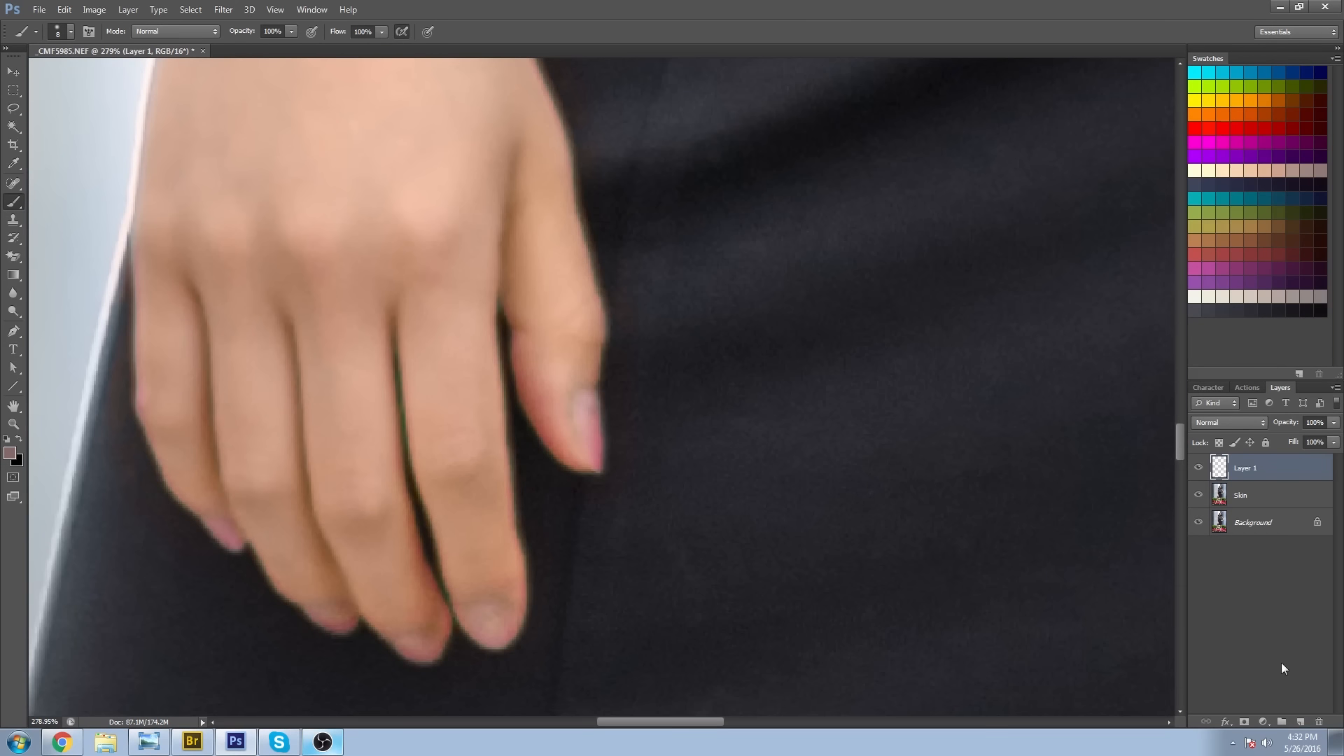
pyautogui.click(1222, 422)
pyautogui.click(1215, 400)
# Sample the pink nail colour and paint it over the fingernails of the hanging hand, adjusting the brush size to fit.
pyautogui.keyDown('alt'); pyautogui.click(597, 446); pyautogui.keyUp('alt')
pyautogui.moveTo(592, 432)
pyautogui.mouseDown()
pyautogui.moveTo(588, 411)
pyautogui.moveTo(591, 450)
pyautogui.moveTo(596, 402)
pyautogui.moveTo(597, 413)
pyautogui.moveTo(585, 399)
pyautogui.moveTo(597, 462)
pyautogui.mouseUp()
pyautogui.press(']')
pyautogui.moveTo(494, 607); pyautogui.dragTo(489, 627)
pyautogui.moveTo(415, 654); pyautogui.dragTo(423, 646)
pyautogui.keyDown('alt'); pyautogui.click(337, 626); pyautogui.keyUp('alt')
pyautogui.moveTo(328, 619); pyautogui.dragTo(345, 622)
pyautogui.press('[')
pyautogui.press('space')
pyautogui.keyDown('alt'); pyautogui.click(169, 188); pyautogui.keyUp('alt')
pyautogui.moveTo(570, 421); pyautogui.dragTo(588, 382)
# Sample the hand's skin tone and paint over discoloured areas on the fingers and back of the hanging hand.
pyautogui.moveTo(615, 541); pyautogui.dragTo(689, 289)
pyautogui.keyDown('alt'); pyautogui.click(483, 372); pyautogui.keyUp('alt')
pyautogui.keyDown('alt'); pyautogui.click(467, 589); pyautogui.keyUp('alt')
pyautogui.moveTo(485, 203)
pyautogui.mouseDown()
pyautogui.moveTo(465, 590)
pyautogui.moveTo(474, 461)
pyautogui.mouseUp()
pyautogui.keyDown('alt'); pyautogui.click(470, 579); pyautogui.keyUp('alt')
pyautogui.keyDown('alt'); pyautogui.click(208, 390); pyautogui.keyUp('alt')
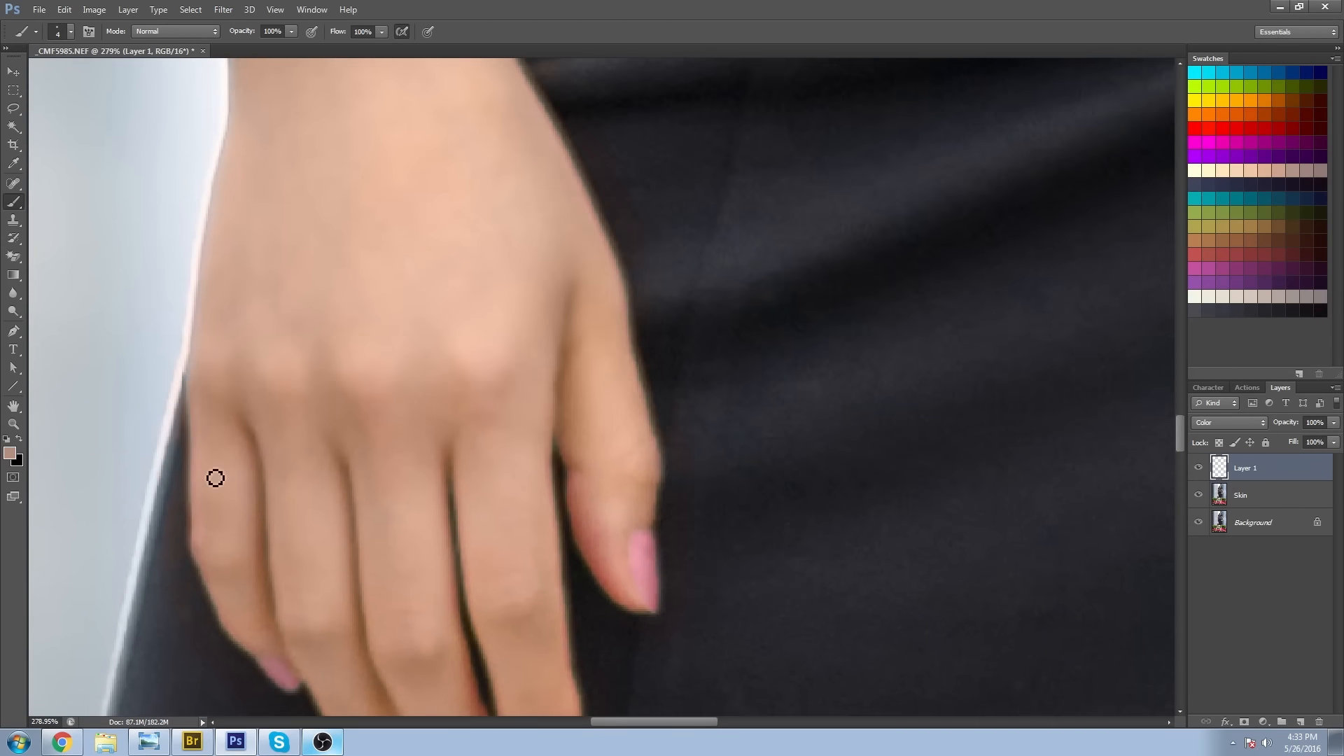
# Paint sampled pink nail colour over the fingernails of the hand resting on the hip.
pyautogui.hotkey('ctrl', '-')
pyautogui.hotkey('ctrl', '-')
pyautogui.hotkey('ctrl', '-')
pyautogui.moveTo(980, 270); pyautogui.dragTo(595, 593)
pyautogui.moveTo(527, 415); pyautogui.dragTo(616, 416)
pyautogui.keyDown('alt'); pyautogui.click(351, 504); pyautogui.keyUp('alt')
pyautogui.moveTo(351, 504); pyautogui.dragTo(366, 496)
pyautogui.keyDown('alt'); pyautogui.click(327, 285); pyautogui.keyUp('alt')
pyautogui.keyDown('alt'); pyautogui.click(326, 312); pyautogui.keyUp('alt')
pyautogui.keyDown('alt'); pyautogui.click(447, 546); pyautogui.keyUp('alt')
# Sample skin tones from the hip hand and paint over uneven colour on its knuckles and fingers.
pyautogui.keyDown('alt'); pyautogui.click(564, 474); pyautogui.keyUp('alt')
pyautogui.moveTo(564, 469)
pyautogui.mouseDown()
pyautogui.moveTo(530, 456)
pyautogui.moveTo(523, 492)
pyautogui.mouseUp()
pyautogui.keyDown('alt'); pyautogui.click(542, 485); pyautogui.keyUp('alt')
pyautogui.keyDown('alt'); pyautogui.click(500, 339); pyautogui.keyUp('alt')
pyautogui.keyDown('alt'); pyautogui.click(388, 355); pyautogui.keyUp('alt')
pyautogui.moveTo(472, 330)
pyautogui.mouseDown()
pyautogui.moveTo(349, 401)
pyautogui.moveTo(367, 392)
pyautogui.mouseUp()
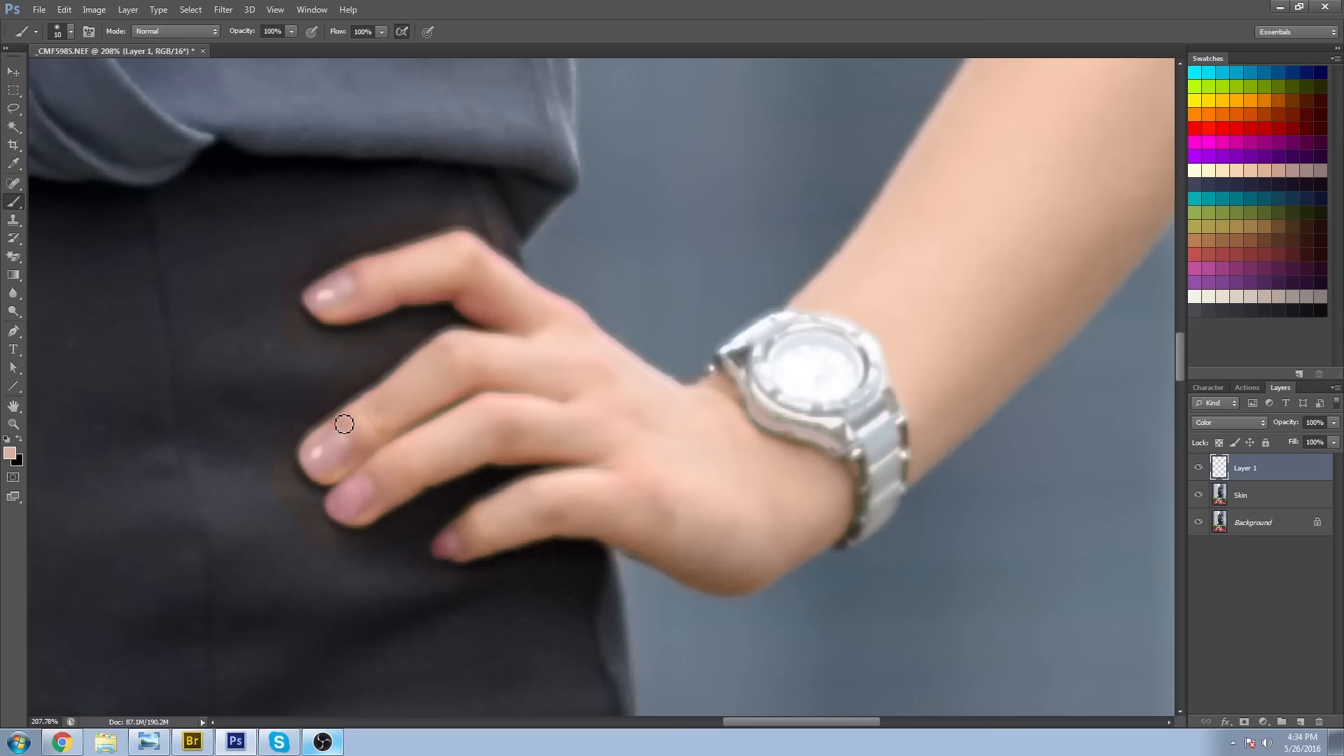
pyautogui.keyDown('alt'); pyautogui.click(402, 252); pyautogui.keyUp('alt')
pyautogui.keyDown('alt'); pyautogui.click(357, 255); pyautogui.keyUp('alt')
pyautogui.keyDown('alt'); pyautogui.click(506, 232); pyautogui.keyUp('alt')
# Set Layer 1's blend mode to Color and paint sampled skin tone over the hip hand's index finger.
pyautogui.click(1226, 423)
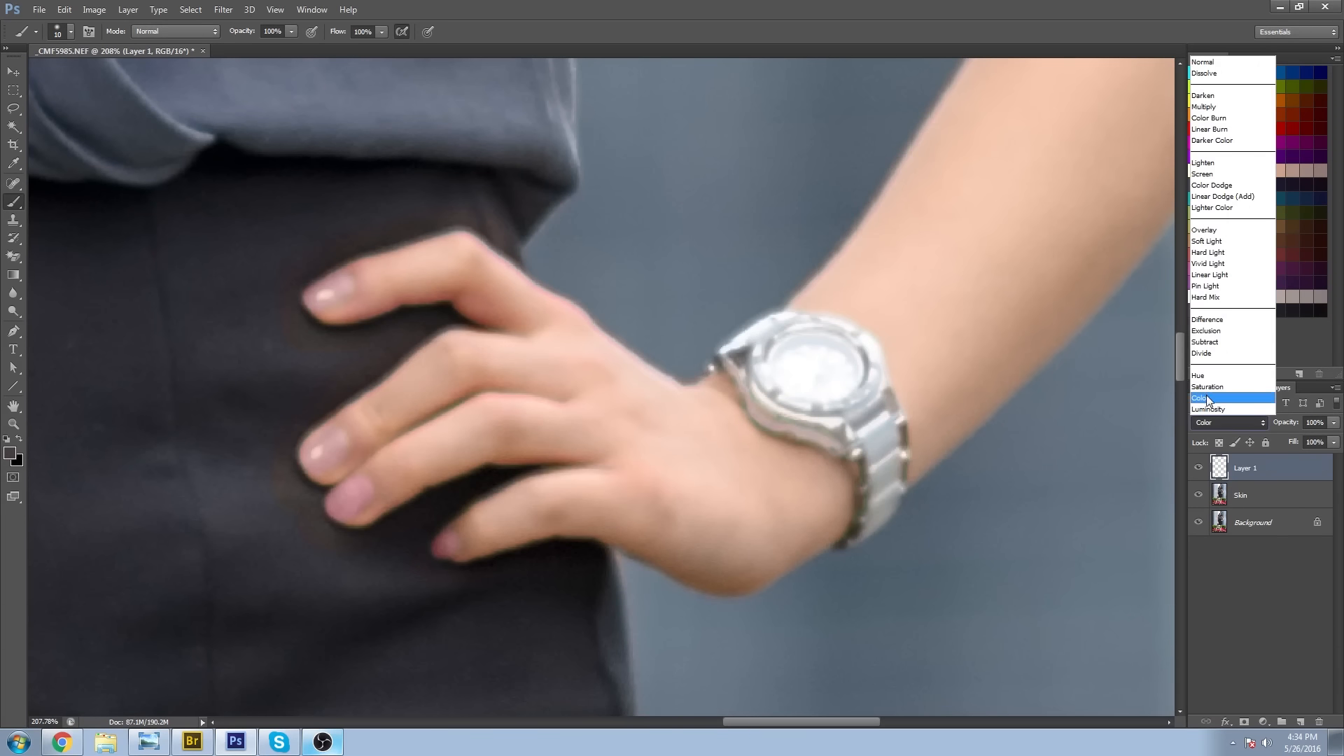
pyautogui.click(1207, 397)
pyautogui.keyDown('alt'); pyautogui.click(538, 303); pyautogui.keyUp('alt')
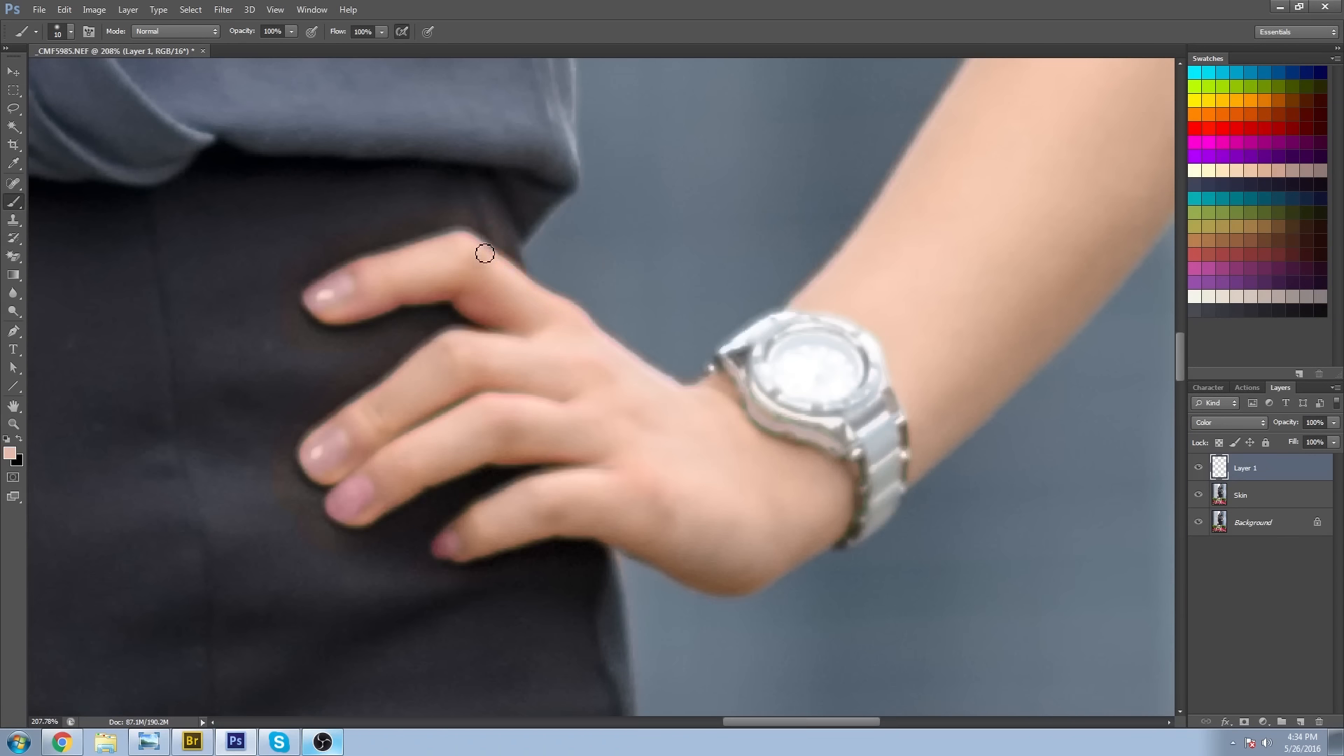
pyautogui.keyDown('alt'); pyautogui.click(468, 218); pyautogui.keyUp('alt')
# Sample the watch's neutral grey and paint over the colour cast on its case and band.
pyautogui.moveTo(886, 404); pyautogui.dragTo(657, 427)
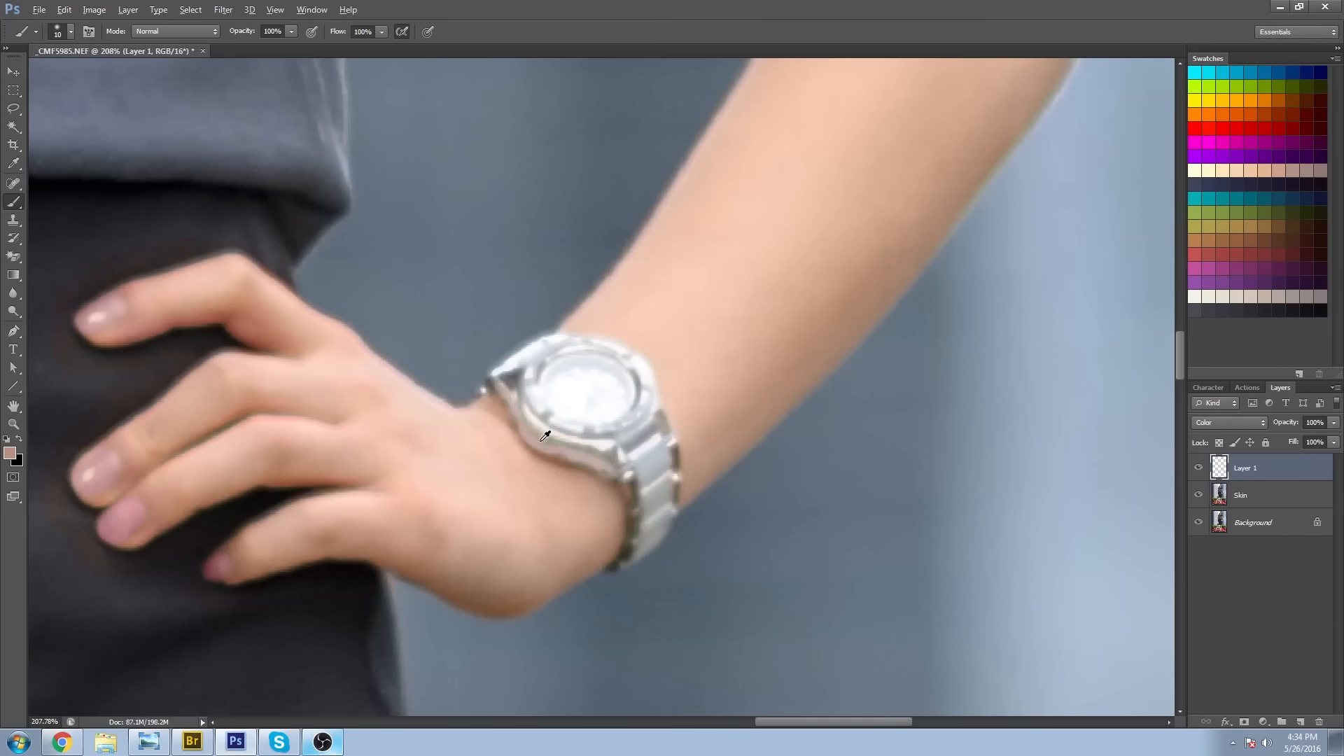
pyautogui.keyDown('alt'); pyautogui.click(537, 439); pyautogui.keyUp('alt')
pyautogui.keyDown('alt'); pyautogui.click(590, 452); pyautogui.keyUp('alt')
pyautogui.moveTo(662, 513); pyautogui.dragTo(622, 322)
pyautogui.keyDown('alt'); pyautogui.click(622, 321); pyautogui.keyUp('alt')
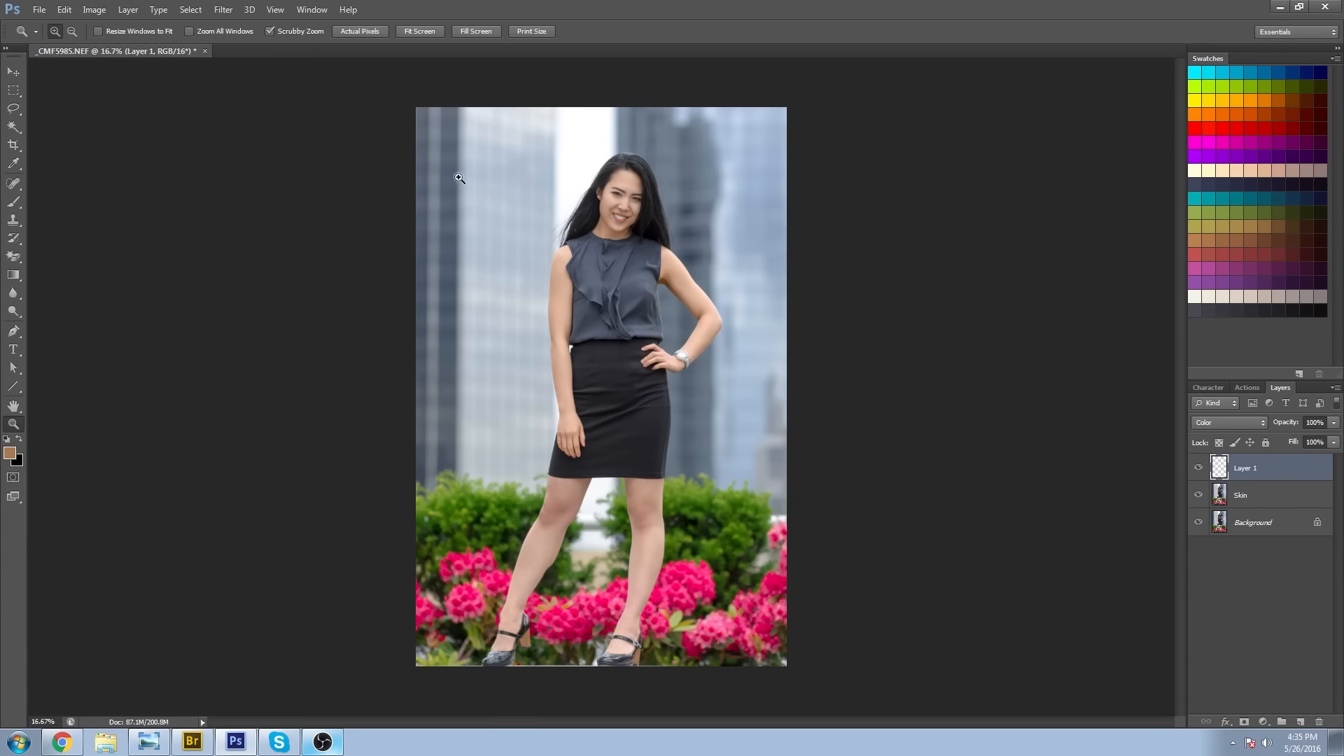
# Merge Layer 1 with the Skin layer and rename the merged layer Skin.
pyautogui.keyDown('ctrl'); pyautogui.click(1262, 499); pyautogui.keyUp('ctrl')
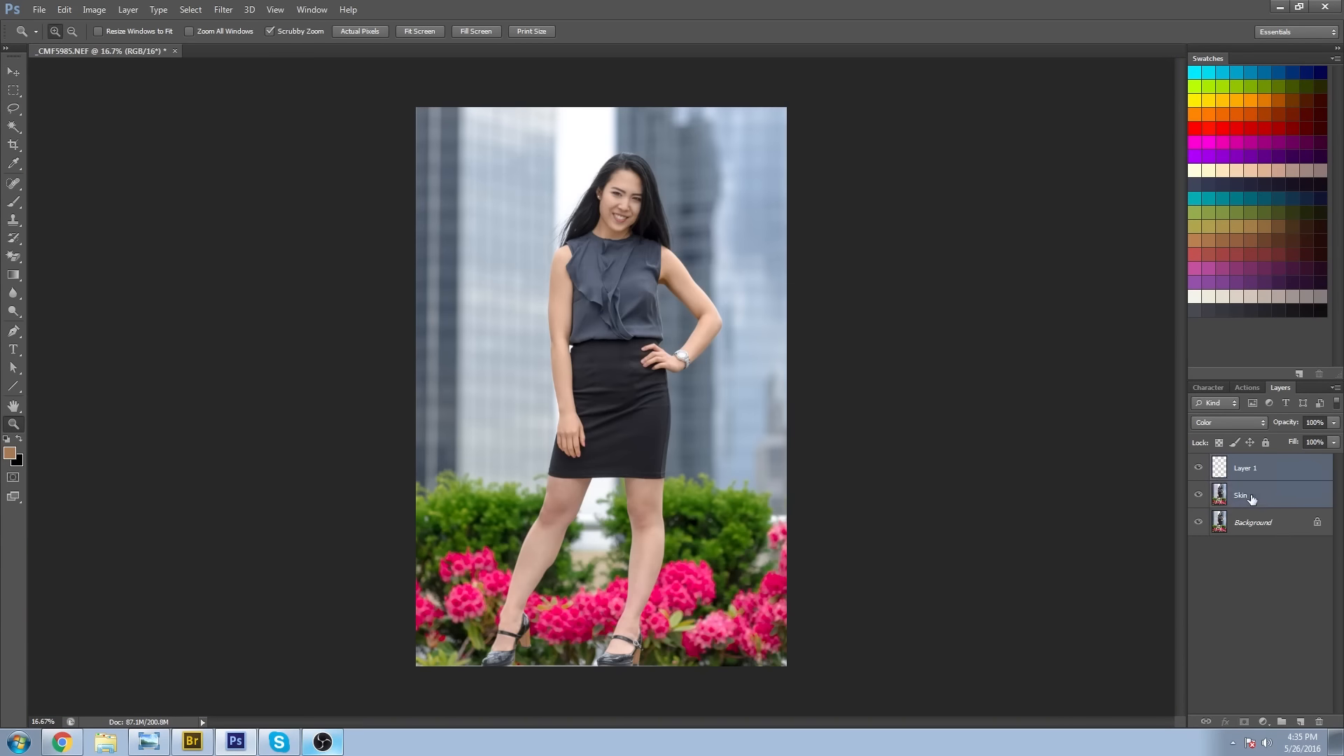
pyautogui.hotkey('ctrl', 'e')
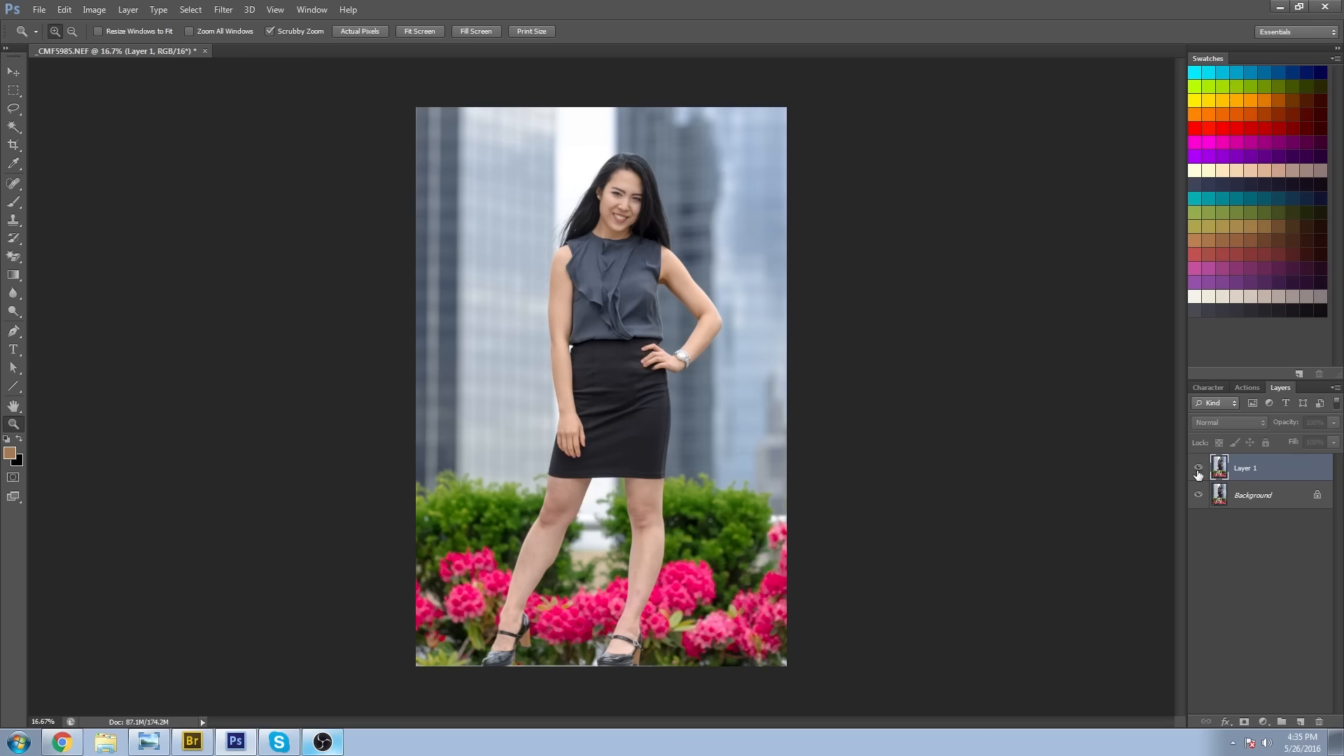
pyautogui.doubleClick(1245, 468)
pyautogui.write('Skin')
pyautogui.press('Return')
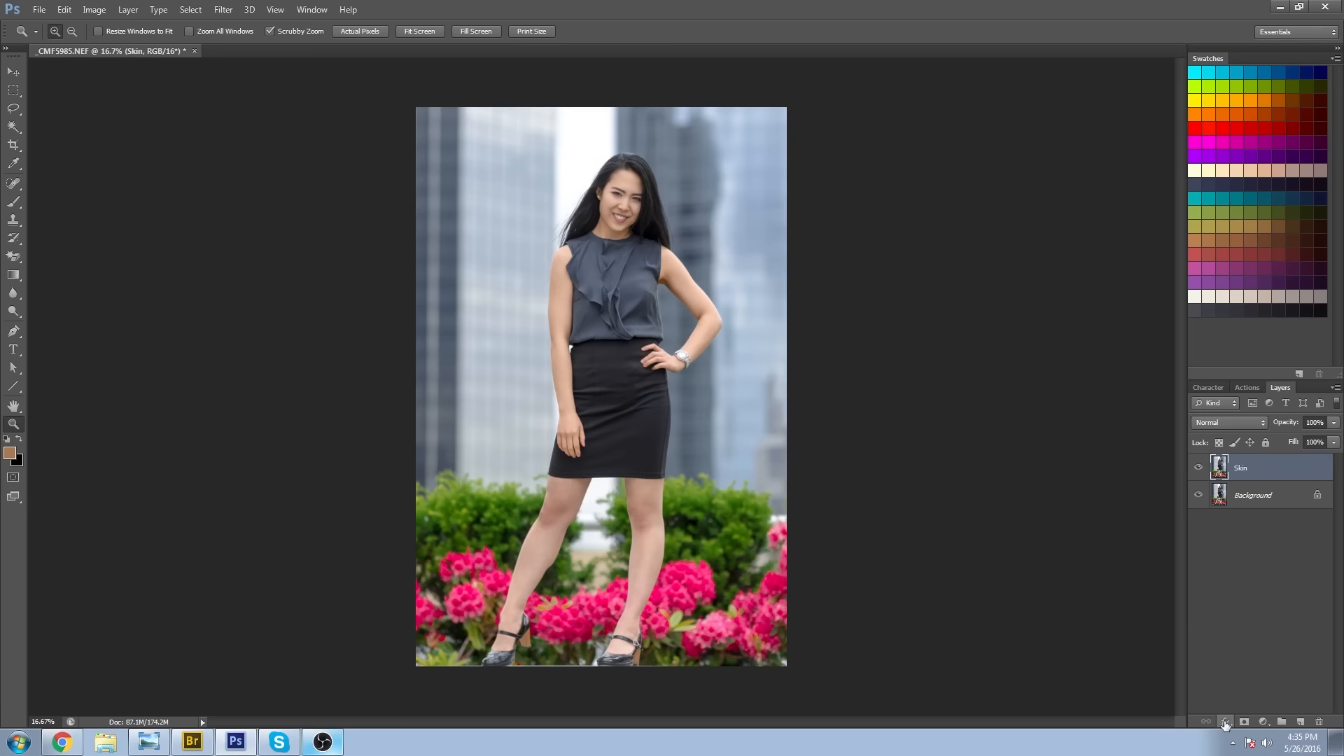
# Add a Color Balance adjustment layer above Skin and slightly adjust its cyan–red and yellow–blue balance.
pyautogui.click(1268, 725)
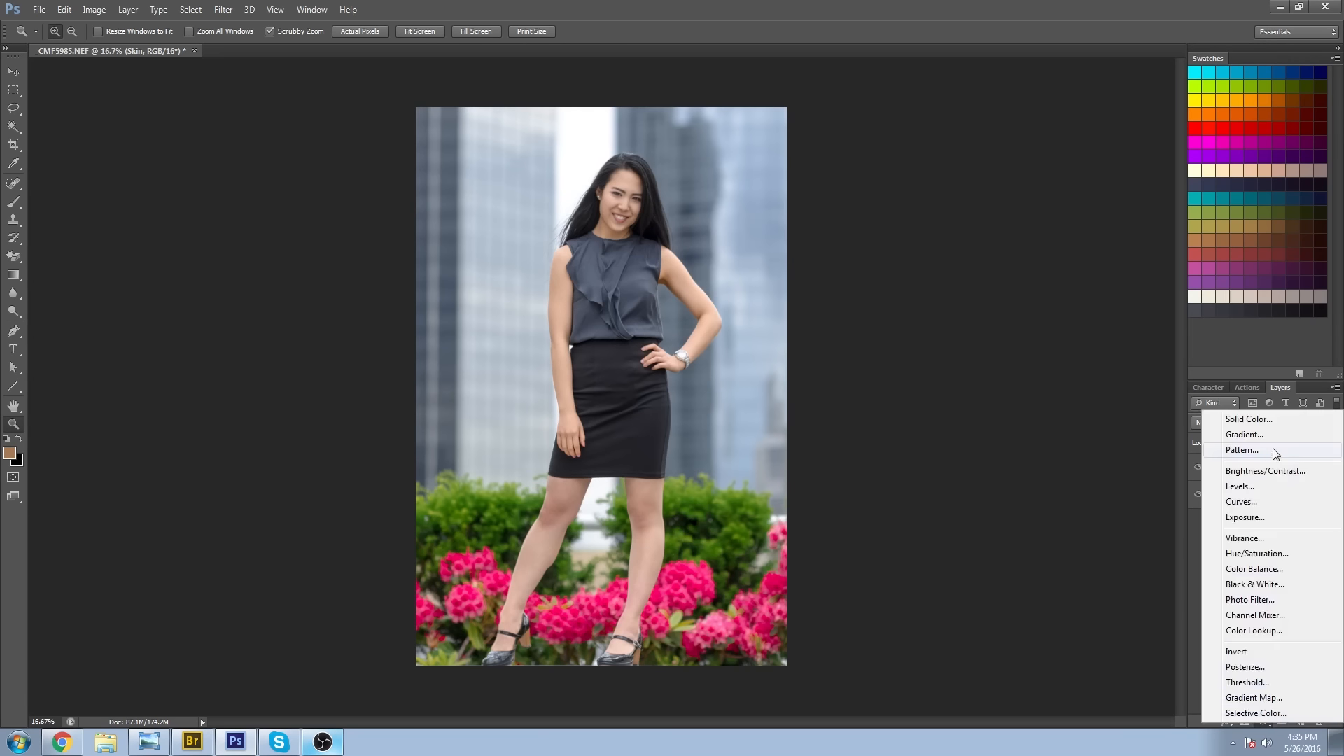
pyautogui.click(1255, 569)
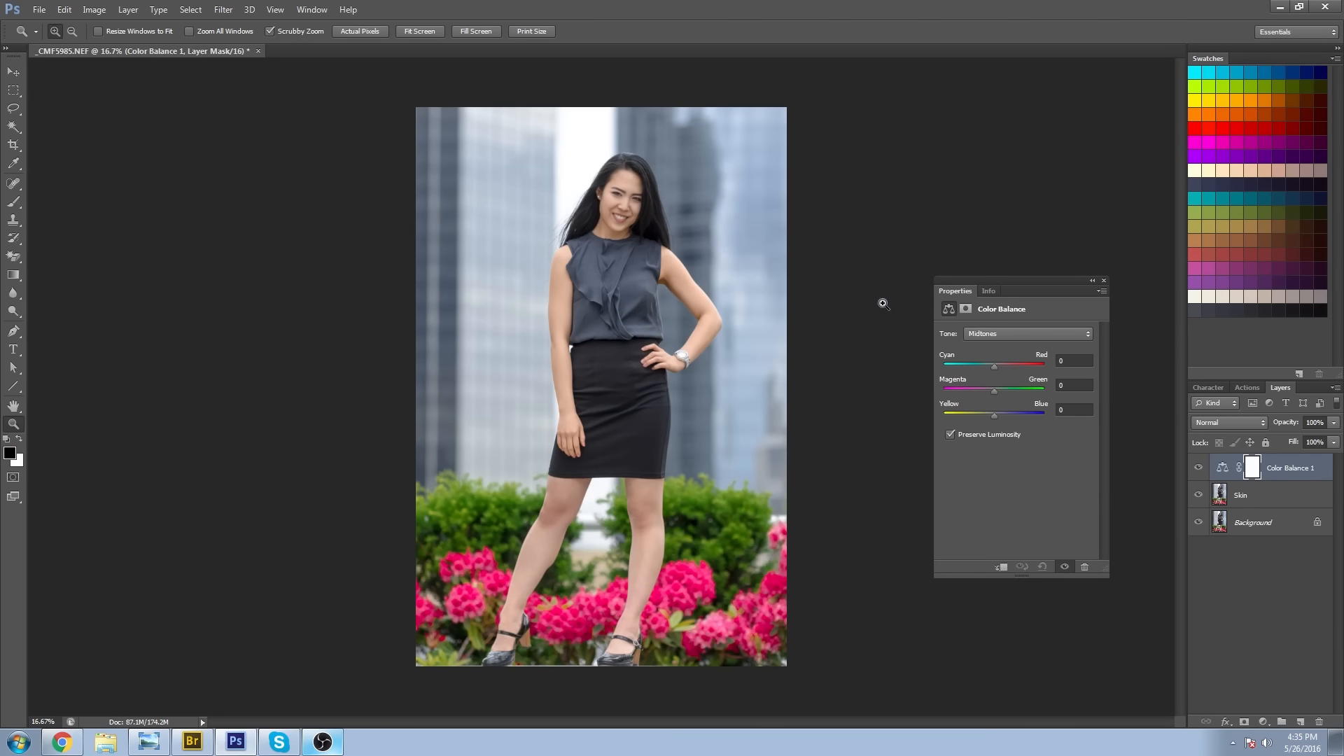
pyautogui.click(982, 334)
pyautogui.click(984, 338)
pyautogui.moveTo(994, 364); pyautogui.dragTo(993, 352)
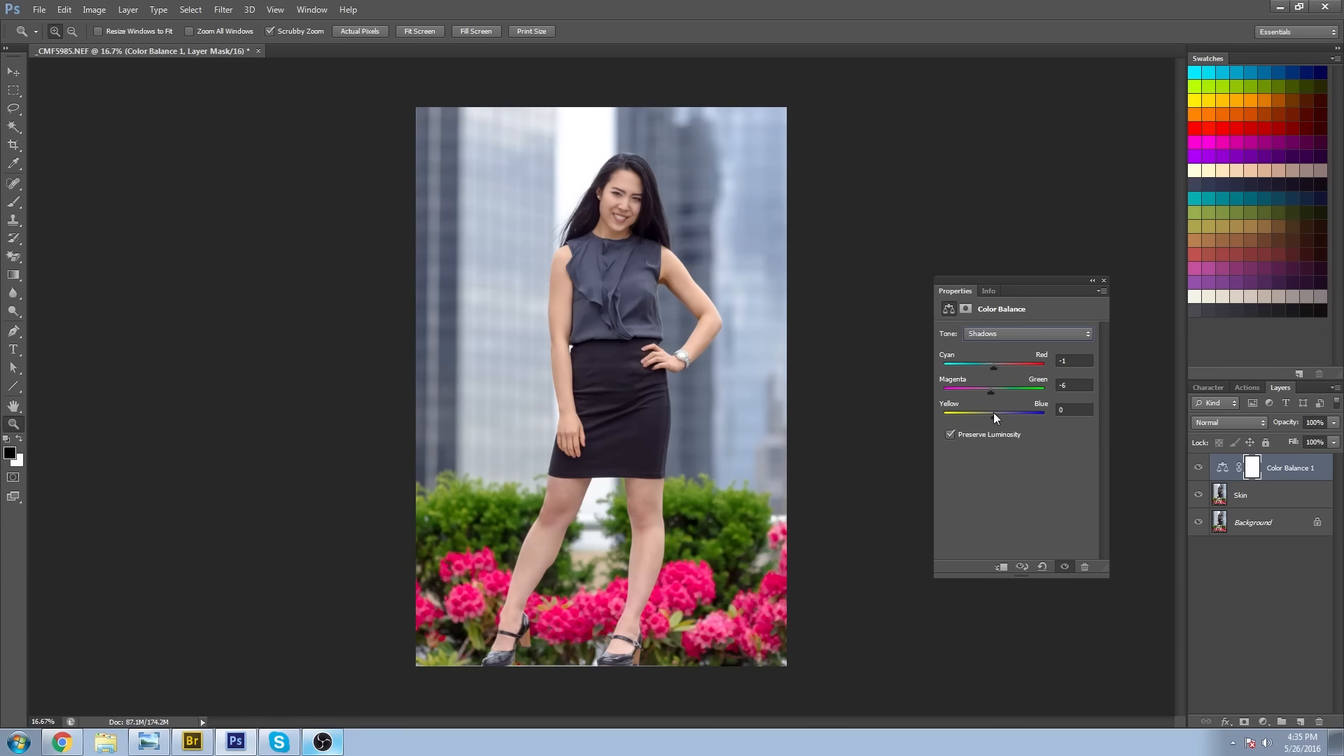
pyautogui.moveTo(994, 413); pyautogui.dragTo(991, 413)
# Fine-tune the cyan–red balance for another tonal range and close the Color Balance settings.
pyautogui.click(999, 333)
pyautogui.click(998, 373)
pyautogui.moveTo(995, 366); pyautogui.dragTo(990, 366)
pyautogui.click(1104, 281)
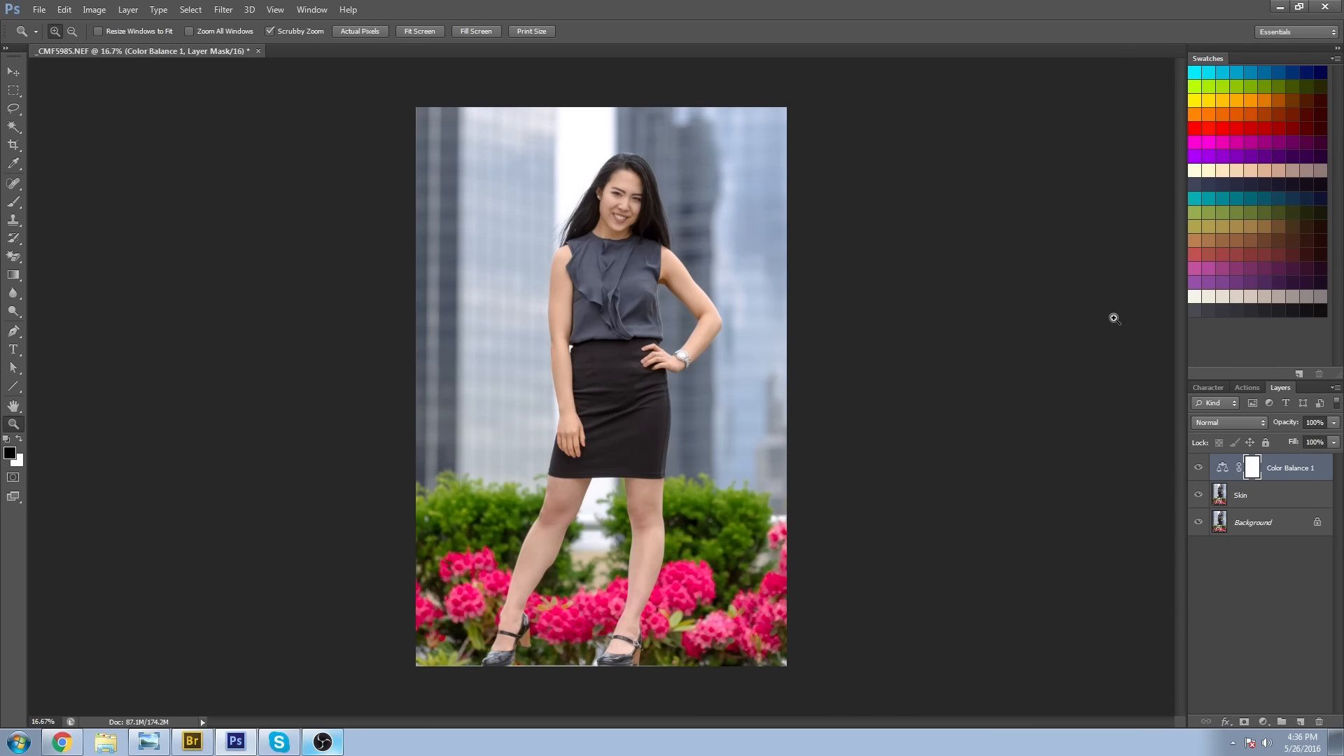
# Compare the portrait with and without the Color Balance 1 layer, both close up and at full view.
pyautogui.click(1198, 469)
pyautogui.click(1198, 469)
pyautogui.click(1199, 469)
pyautogui.moveTo(633, 273); pyautogui.dragTo(987, 435)
pyautogui.click(1197, 469)
pyautogui.click(1197, 469)
pyautogui.click(1197, 469)
pyautogui.click(1197, 469)
pyautogui.click(1197, 469)
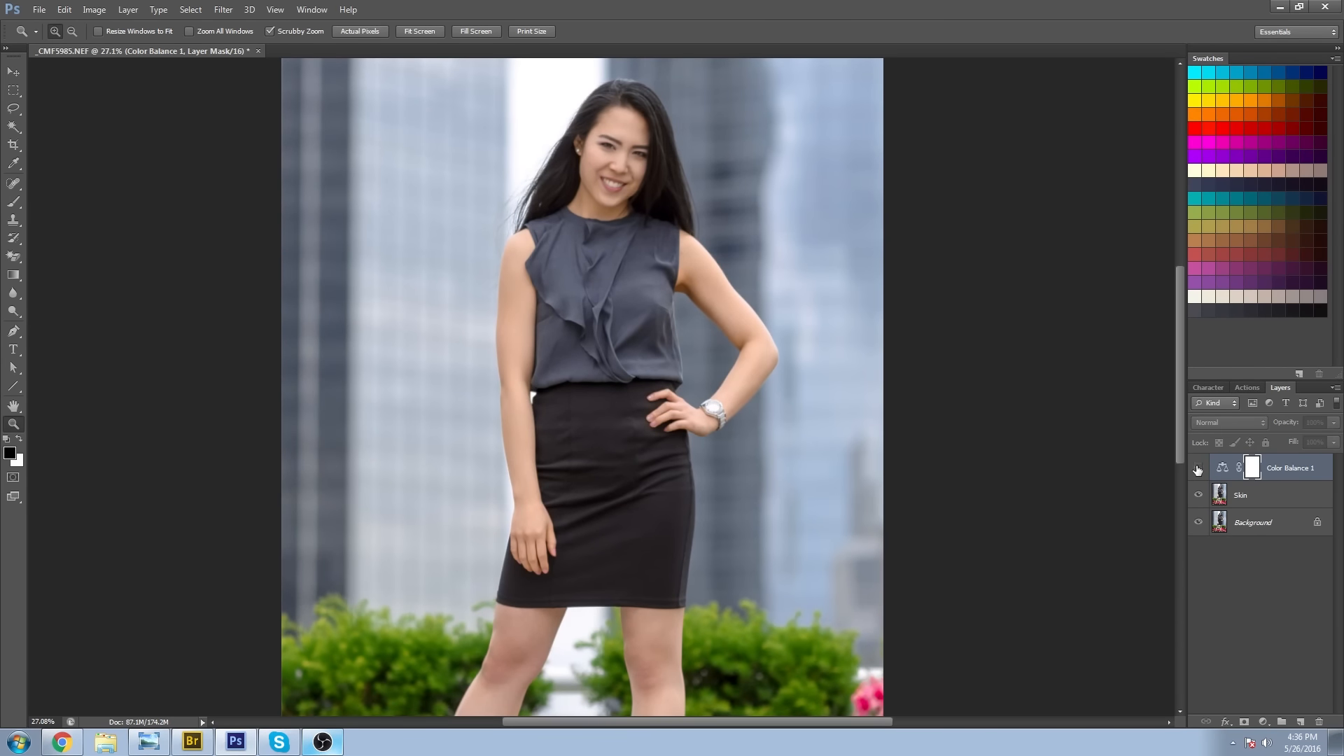
pyautogui.click(1197, 469)
pyautogui.click(1197, 469)
pyautogui.click(1197, 469)
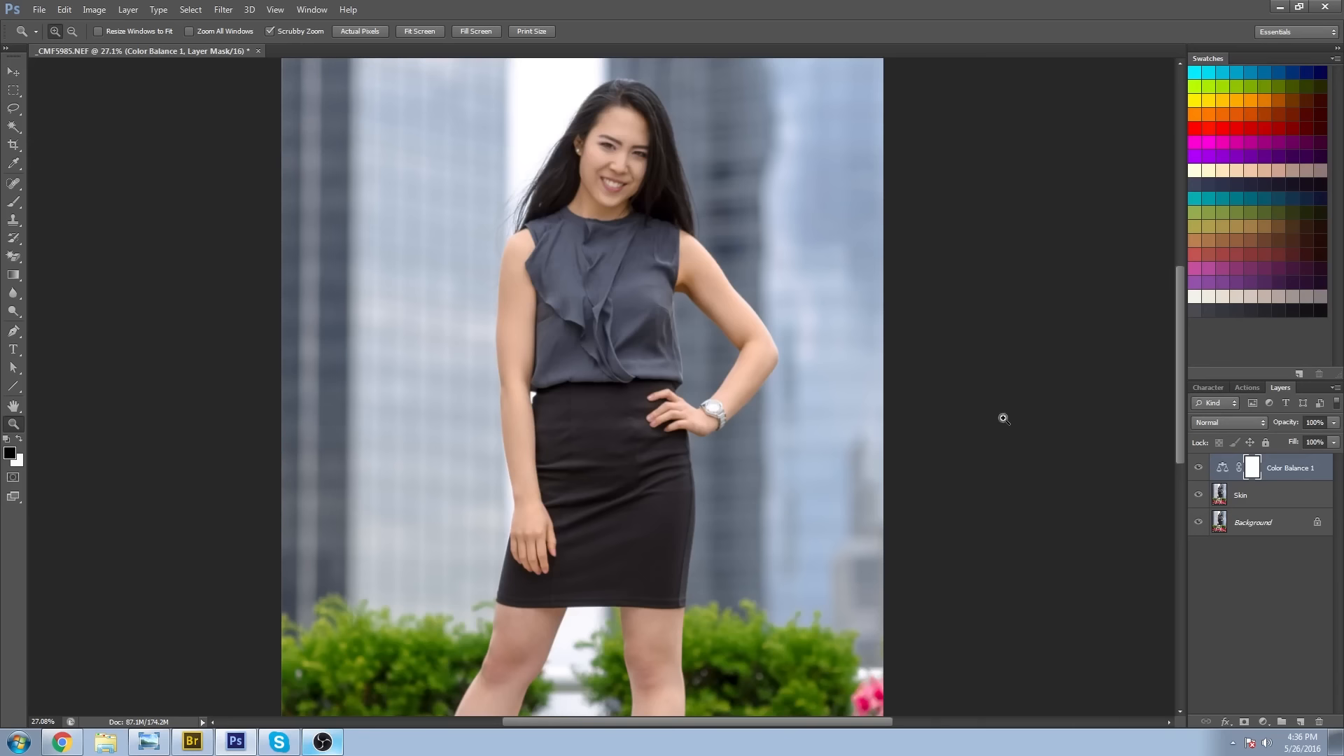
pyautogui.keyDown('alt'); pyautogui.click(712, 363); pyautogui.keyUp('alt')
pyautogui.keyDown('alt'); pyautogui.click(713, 363); pyautogui.keyUp('alt')
pyautogui.keyDown('alt'); pyautogui.click(713, 363); pyautogui.keyUp('alt')
pyautogui.click(602, 348)
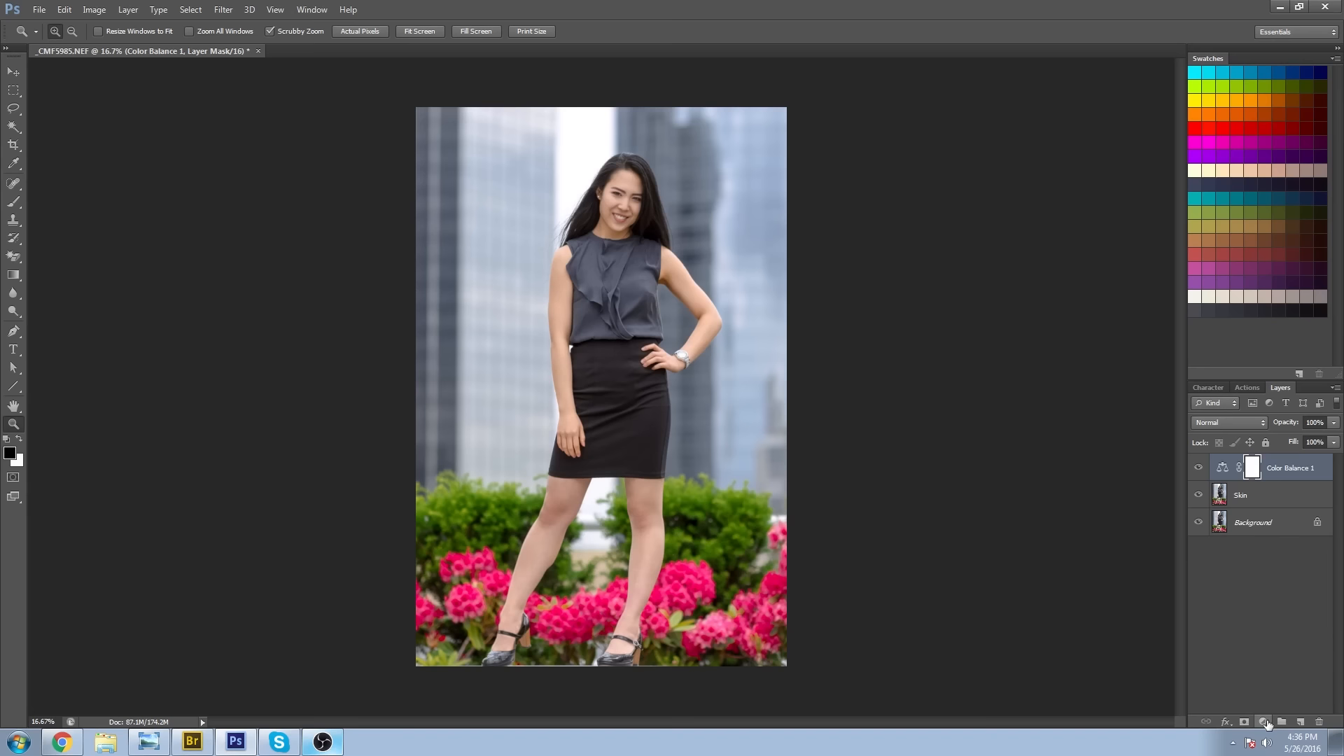
# Add a Selective Color adjustment layer above Color Balance 1 and raise cyan in the Reds to about 8%.
pyautogui.click(1264, 721)
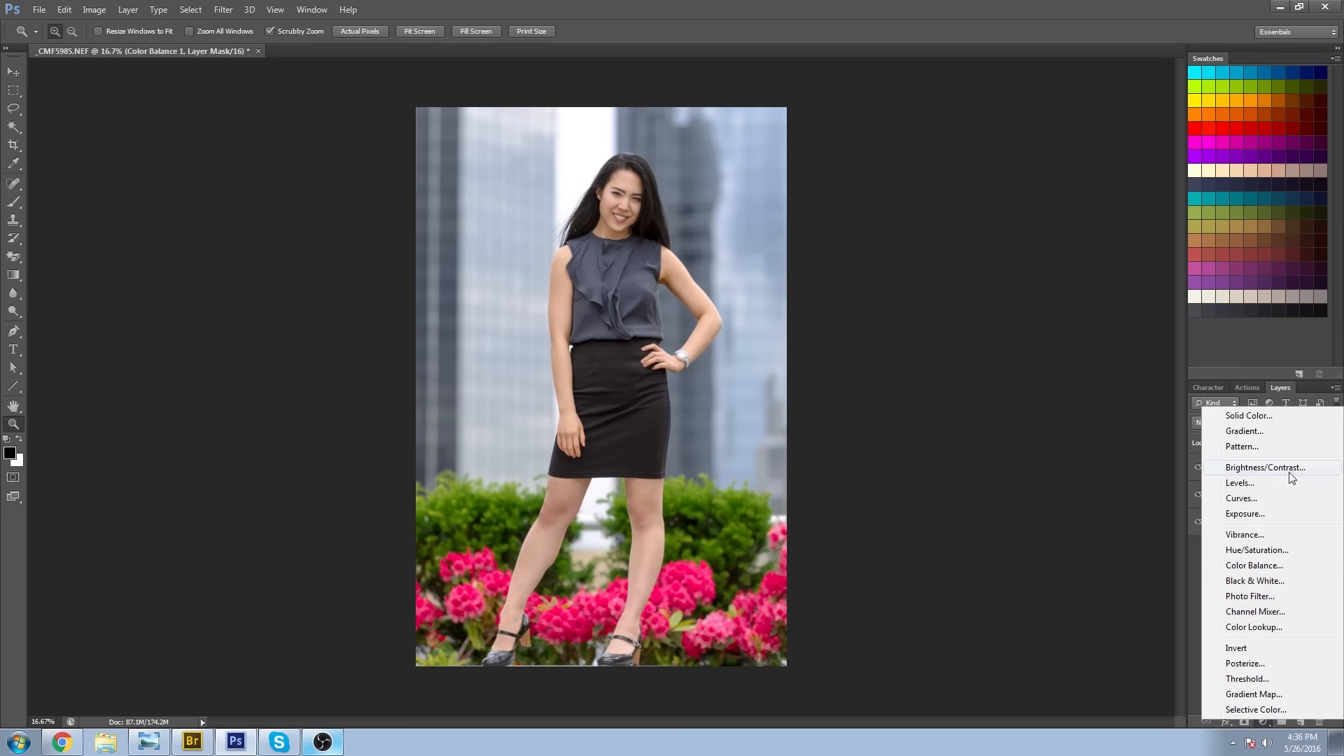
pyautogui.click(1260, 709)
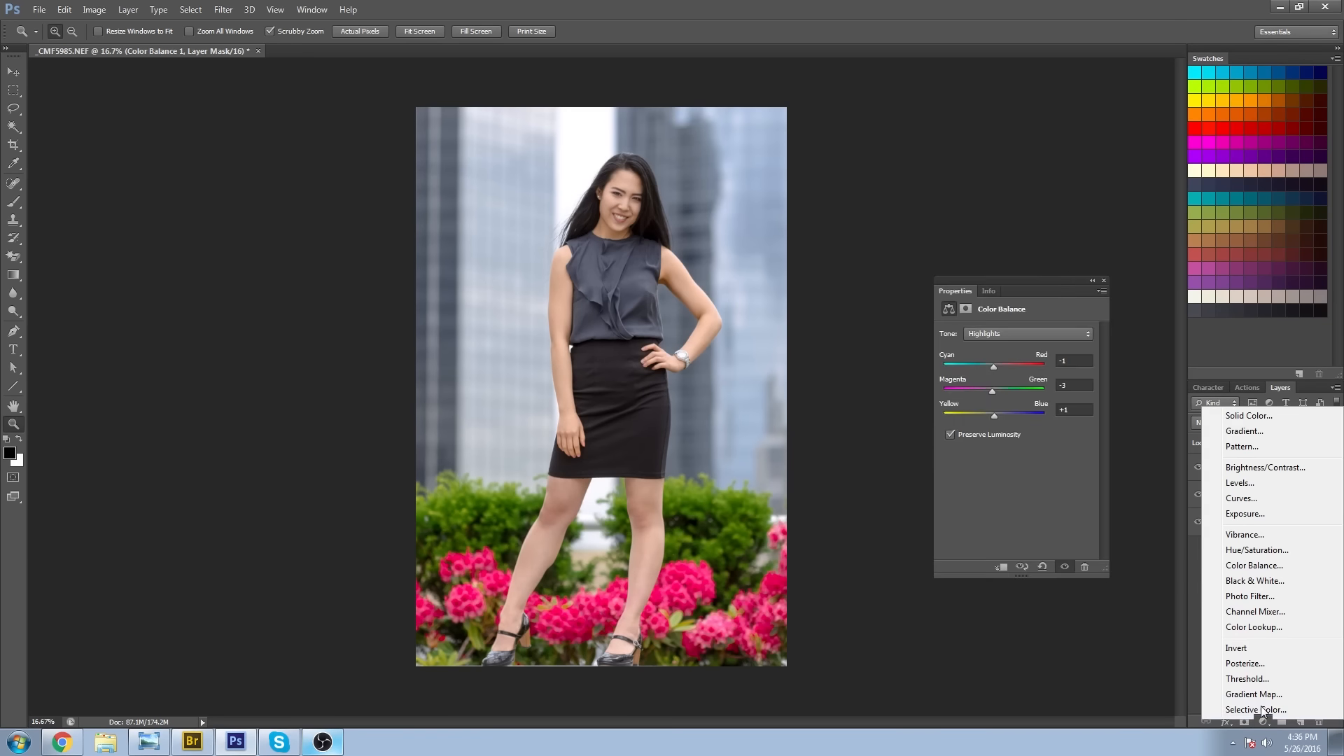
pyautogui.moveTo(1026, 383); pyautogui.dragTo(1023, 384)
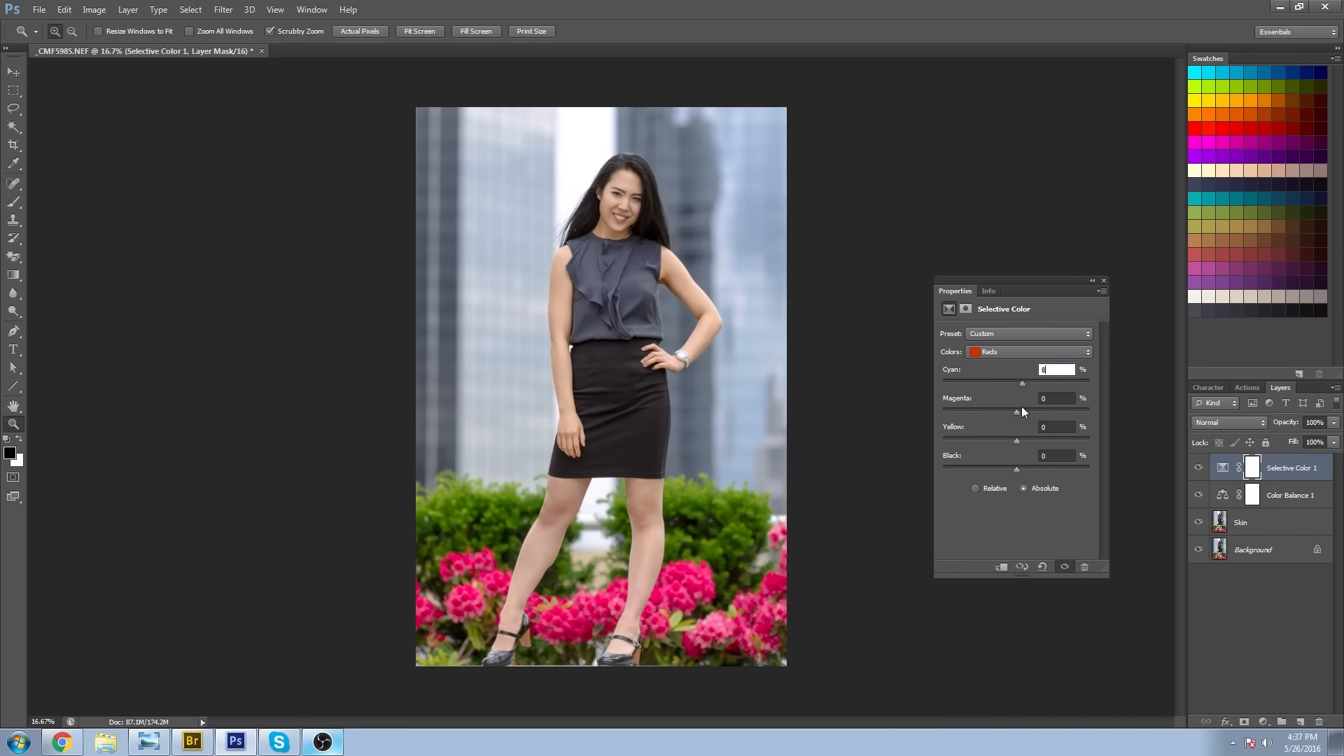
pyautogui.moveTo(989, 435); pyautogui.dragTo(1011, 469)
# Raise cyan in the Selective Color Yellows to about 22% and slightly adjust their black.
pyautogui.click(1006, 353)
pyautogui.click(1002, 369)
pyautogui.moveTo(1017, 383); pyautogui.dragTo(1032, 383)
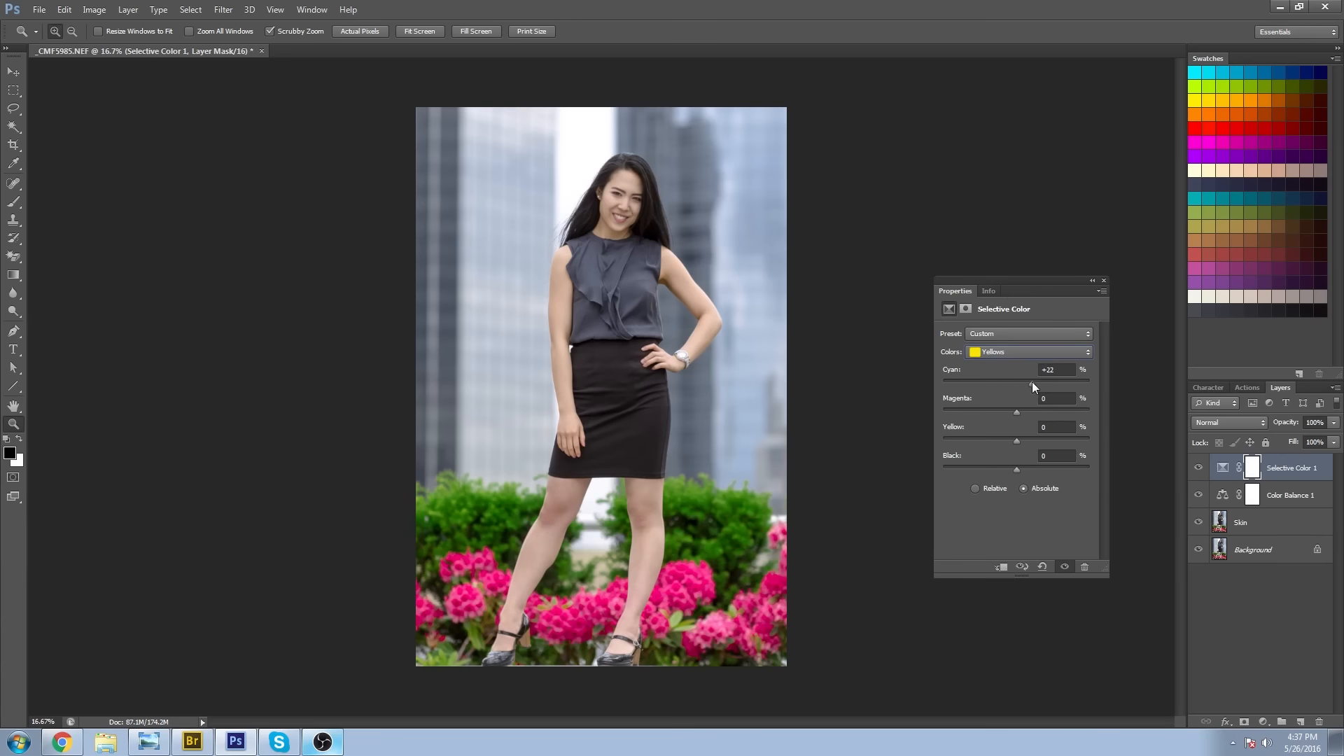
pyautogui.moveTo(1016, 469)
pyautogui.mouseDown()
pyautogui.moveTo(1002, 466)
pyautogui.moveTo(1010, 456)
pyautogui.mouseUp()
# Reduce cyan in the Greens, and set the Cyans to -100% yellow and +16% black.
pyautogui.click(1010, 352)
pyautogui.click(1007, 368)
pyautogui.moveTo(1017, 385); pyautogui.dragTo(992, 388)
pyautogui.moveTo(1108, 426); pyautogui.dragTo(1028, 468)
pyautogui.click(1009, 353)
pyautogui.click(1005, 397)
pyautogui.moveTo(1017, 441); pyautogui.dragTo(938, 428)
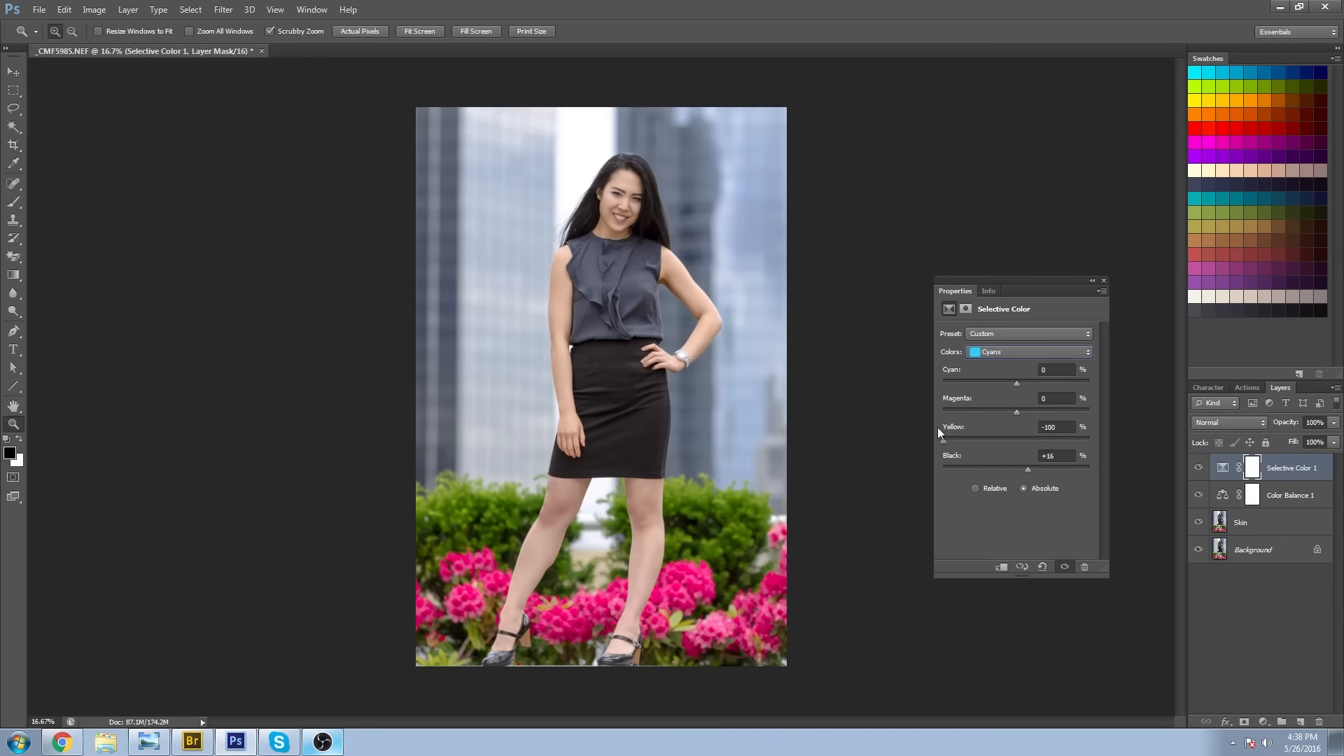
pyautogui.click(1016, 412)
# Slightly raise black and lower yellow in the Blues, and slightly raise magenta in the Magentas.
pyautogui.click(1015, 353)
pyautogui.click(1008, 409)
pyautogui.moveTo(1017, 470)
pyautogui.mouseDown()
pyautogui.moveTo(1060, 465)
pyautogui.moveTo(1027, 455)
pyautogui.mouseUp()
pyautogui.moveTo(1017, 441); pyautogui.dragTo(1014, 437)
pyautogui.click(1028, 352)
pyautogui.click(994, 420)
pyautogui.moveTo(1016, 412); pyautogui.dragTo(1022, 414)
# Fine-tune cyan and yellow in one more tonal range and close the Selective Color settings.
pyautogui.click(1027, 352)
pyautogui.click(994, 434)
pyautogui.moveTo(1017, 381); pyautogui.dragTo(1019, 382)
pyautogui.moveTo(1018, 438); pyautogui.dragTo(1016, 439)
pyautogui.click(1104, 280)
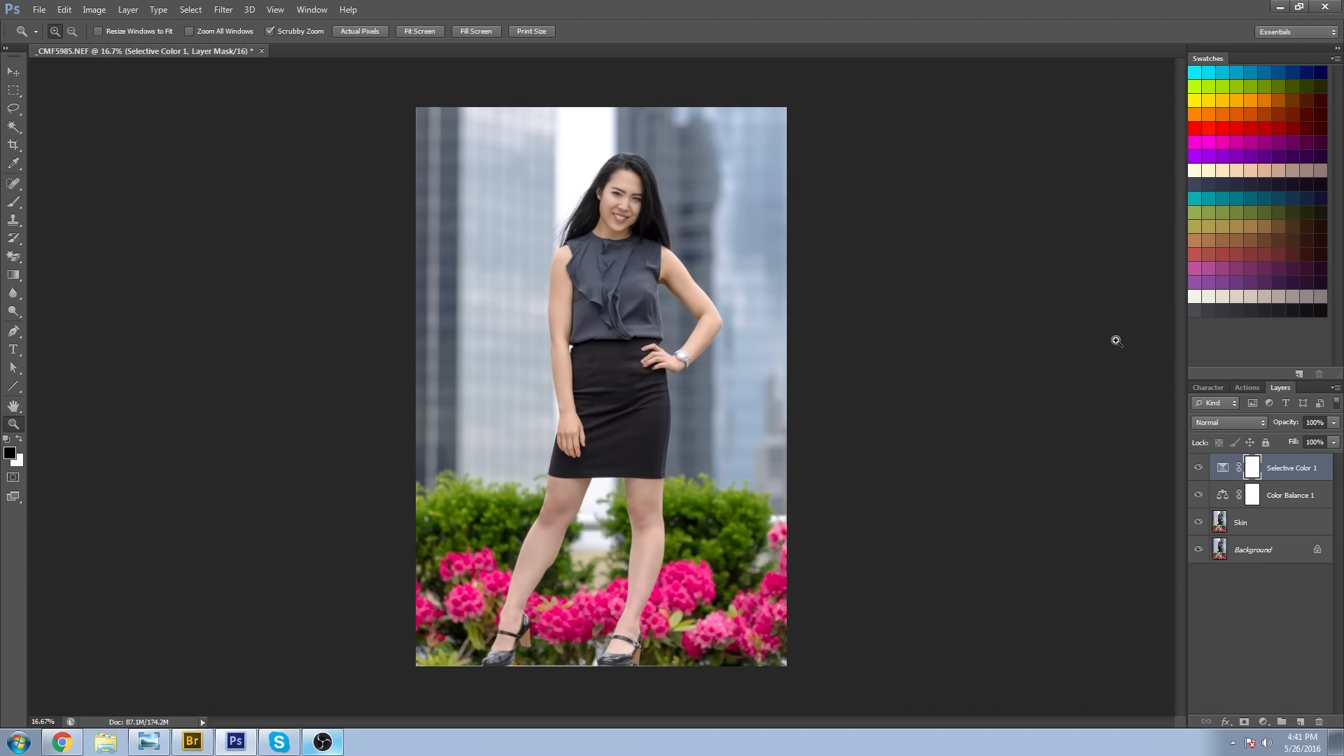
# Group the Selective Color 1 and Color Balance 1 layers into a new group named Color.
pyautogui.keyDown('shift'); pyautogui.click(1303, 490); pyautogui.keyUp('shift')
pyautogui.click(1337, 390)
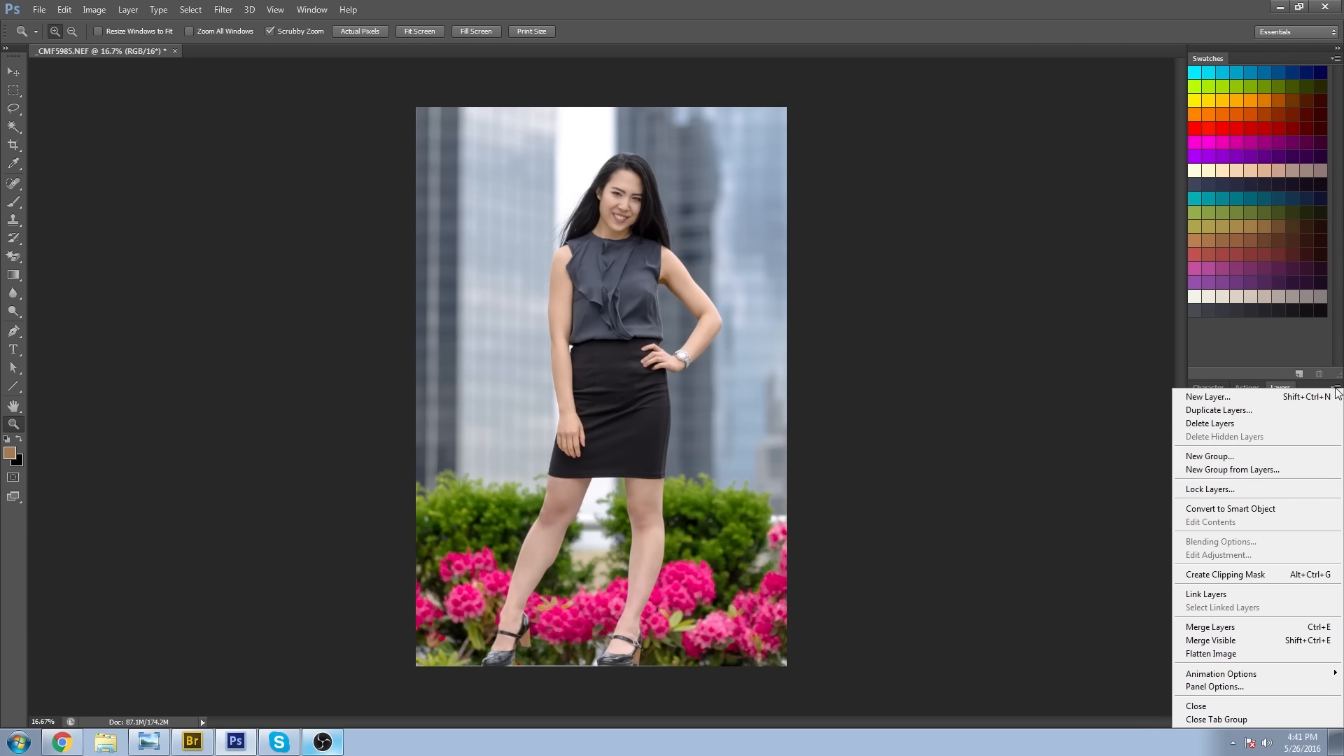
pyautogui.click(1245, 469)
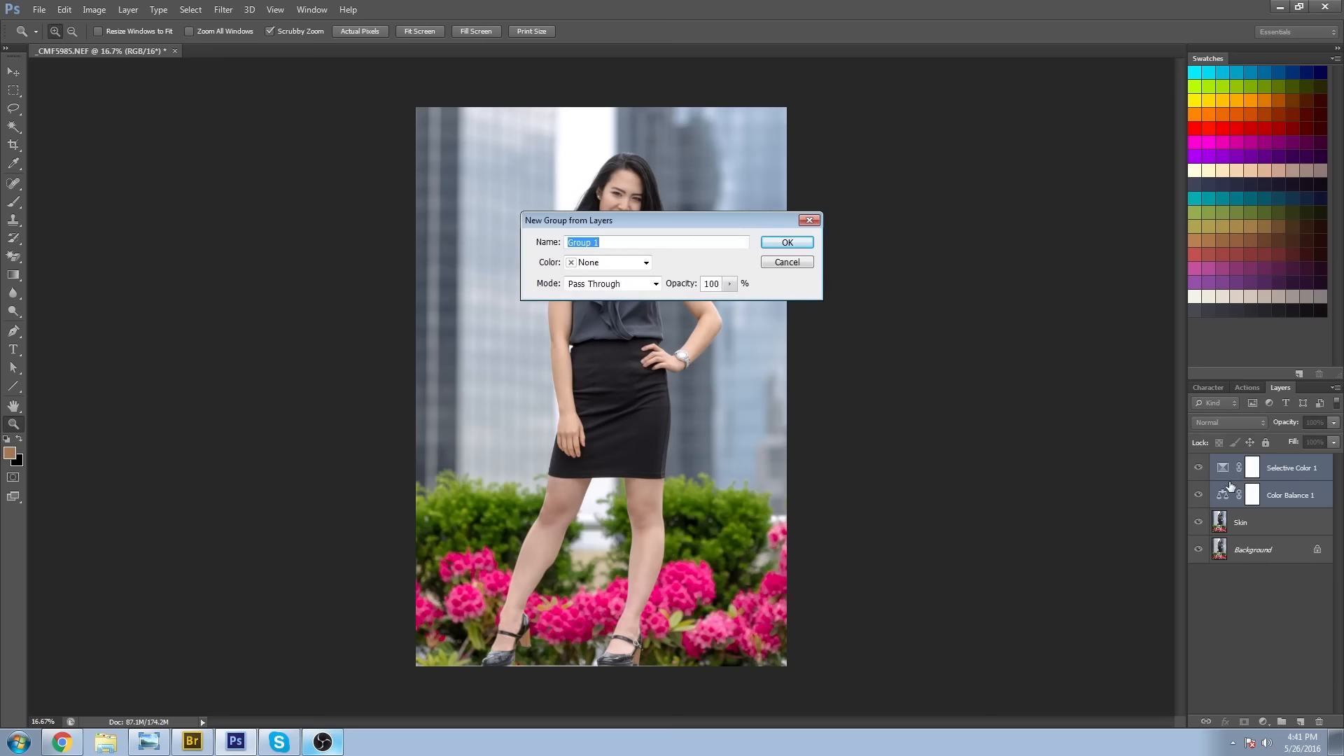
pyautogui.write('Color')
pyautogui.press('Return')
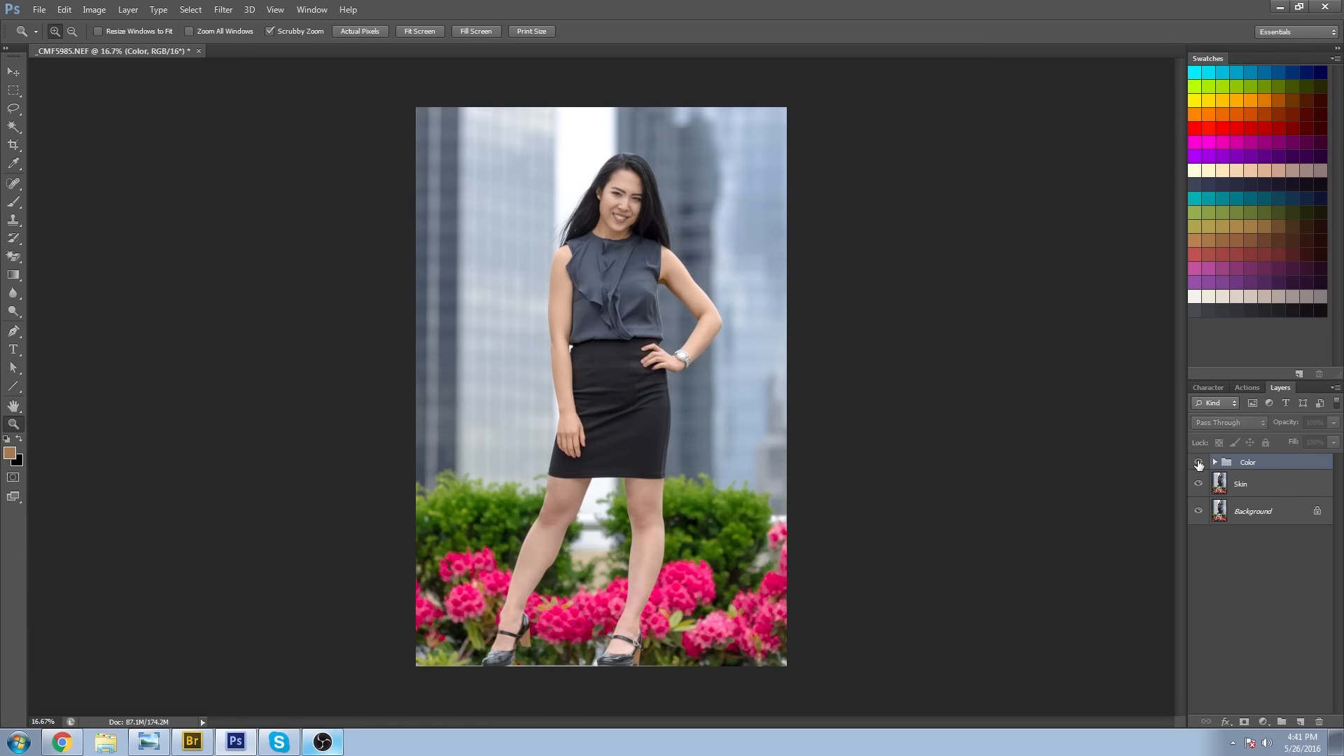
# Compare the portrait with and without the Color group and check the overall colour at several magnifications.
pyautogui.click(605, 235)
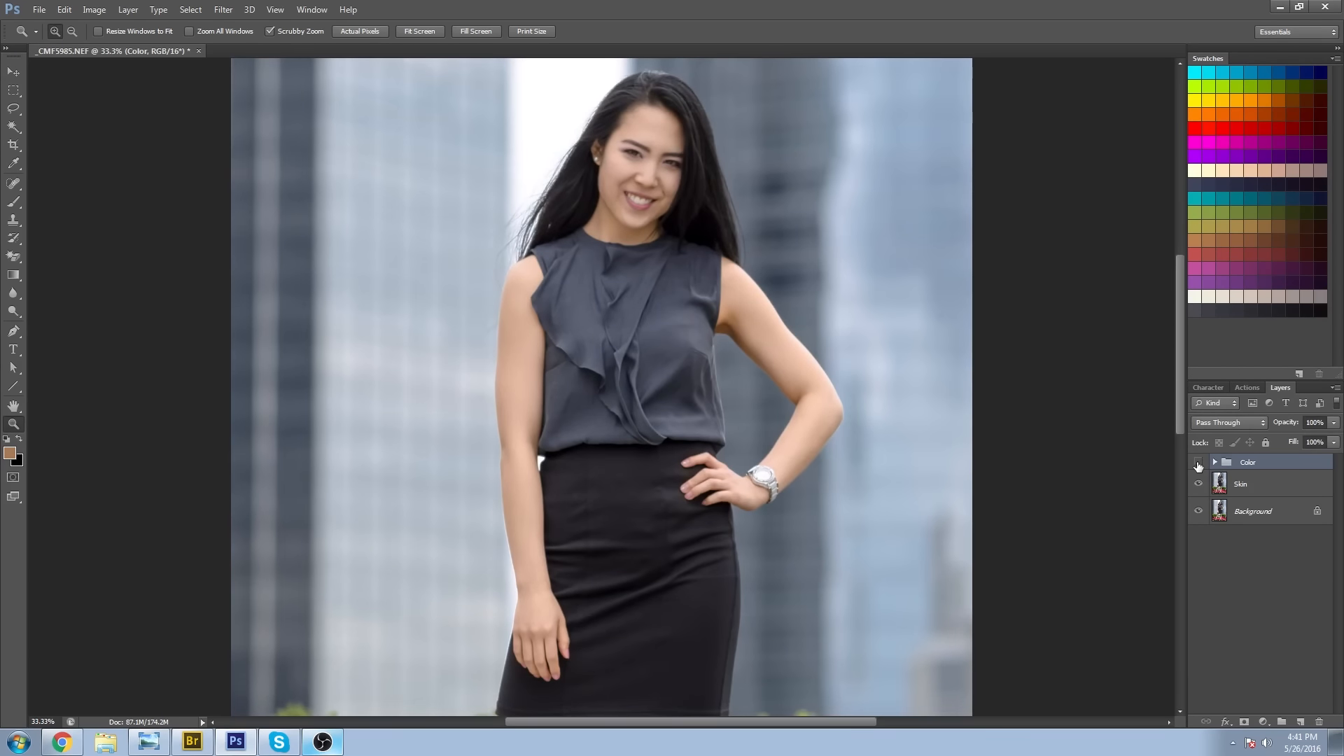
pyautogui.click(730, 162)
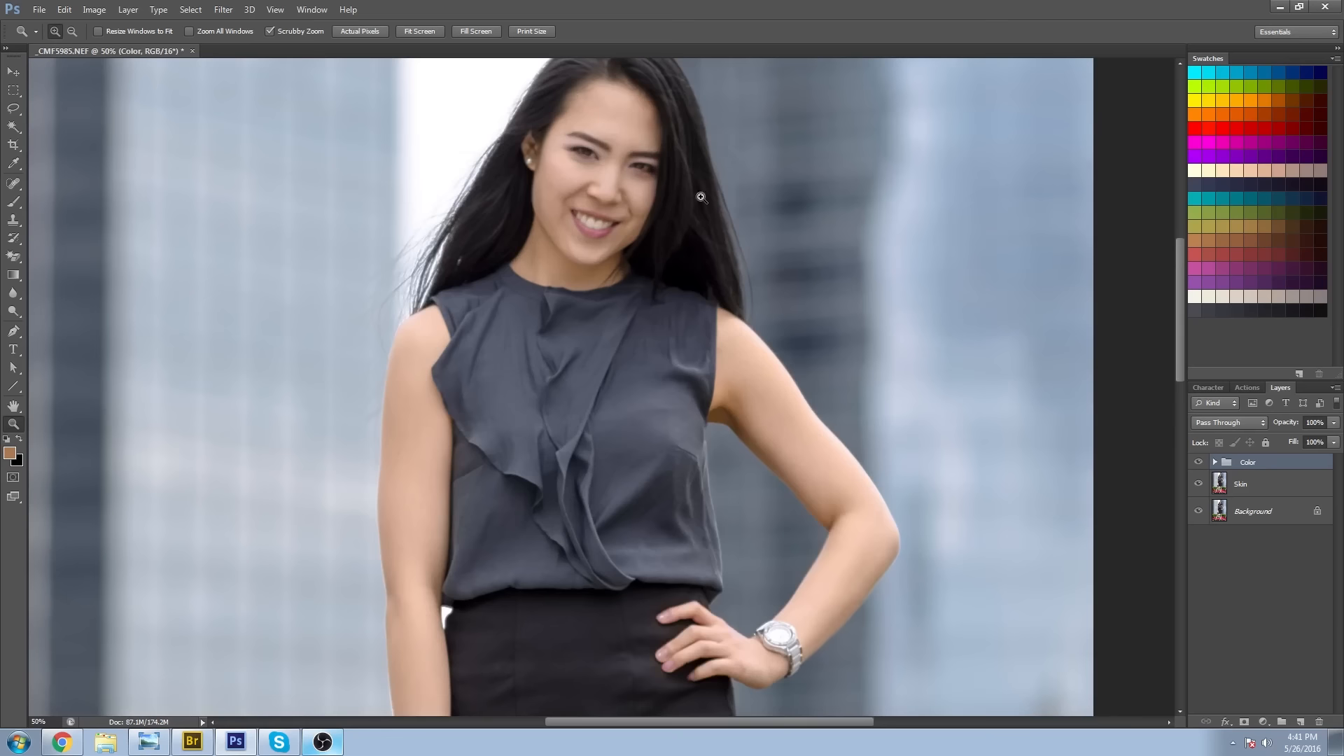
pyautogui.click(1200, 462)
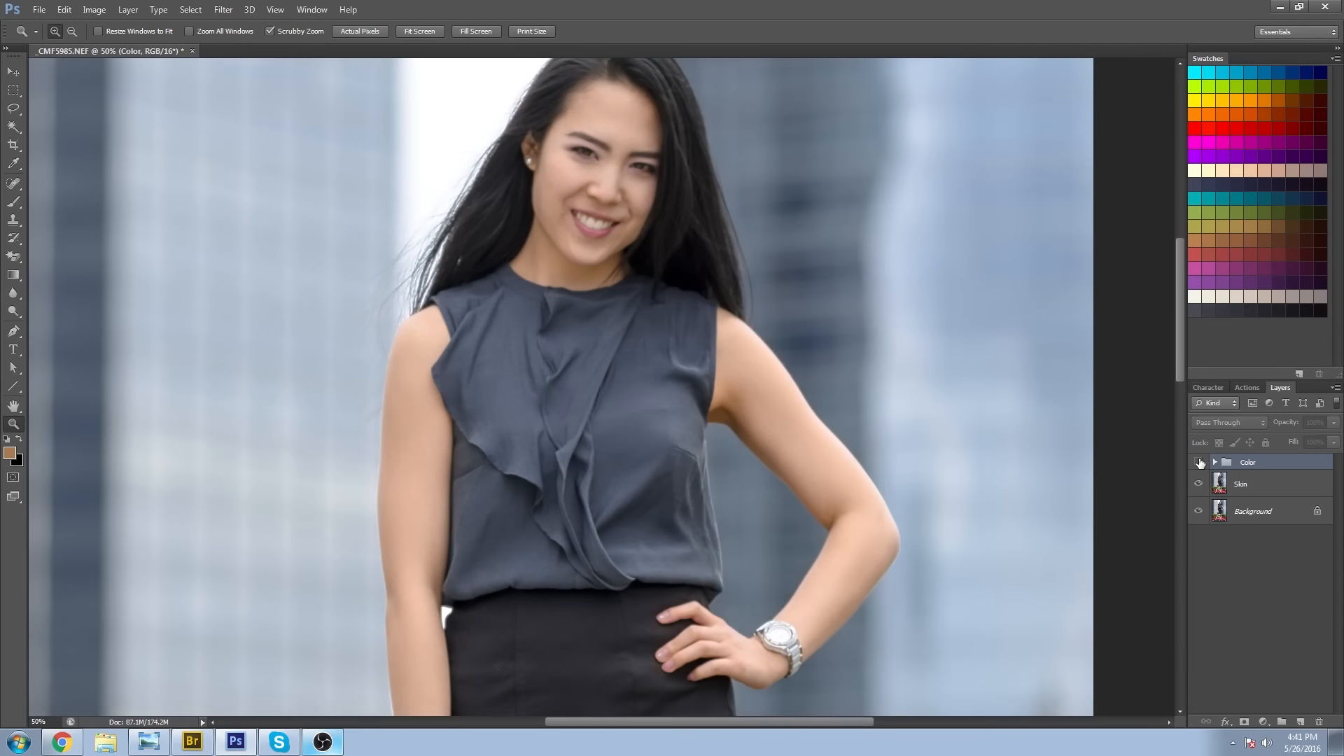
pyautogui.click(1199, 462)
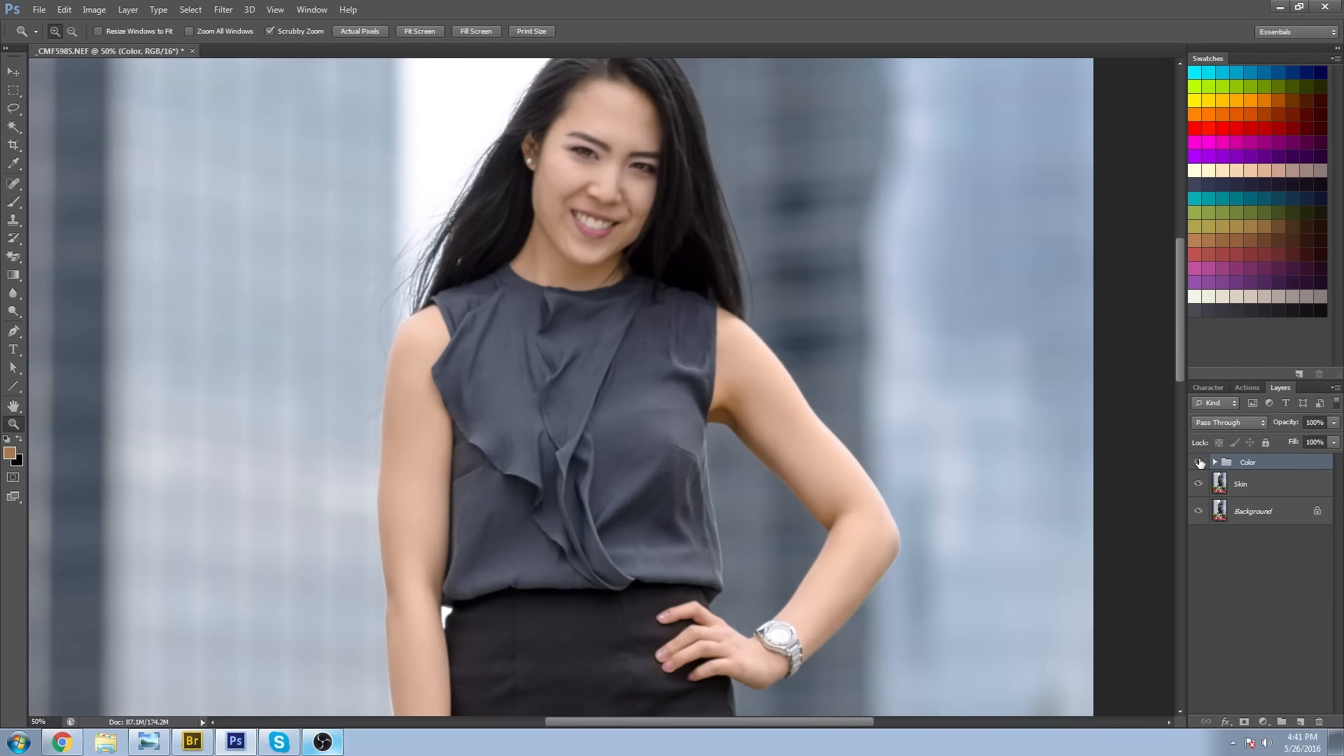
pyautogui.hotkey('ctrl', '0')
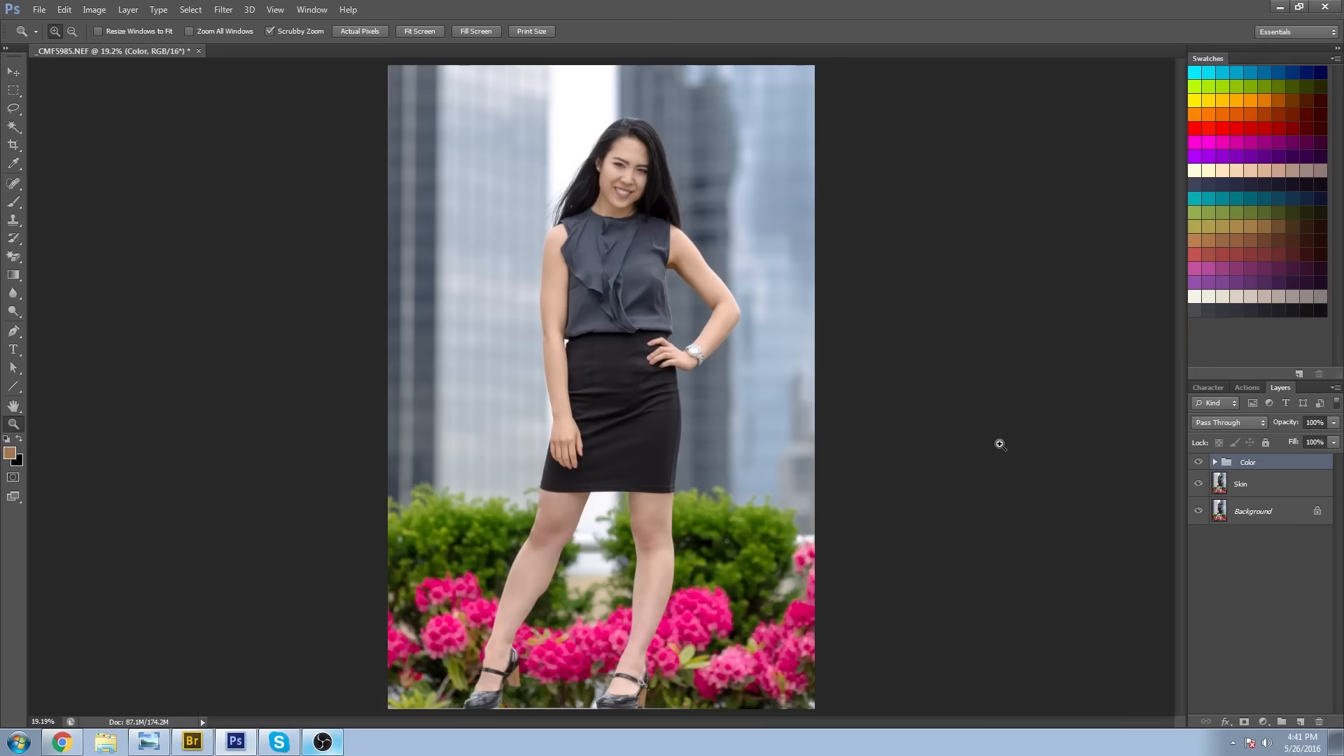
pyautogui.keyDown('alt'); pyautogui.click(699, 409); pyautogui.keyUp('alt')
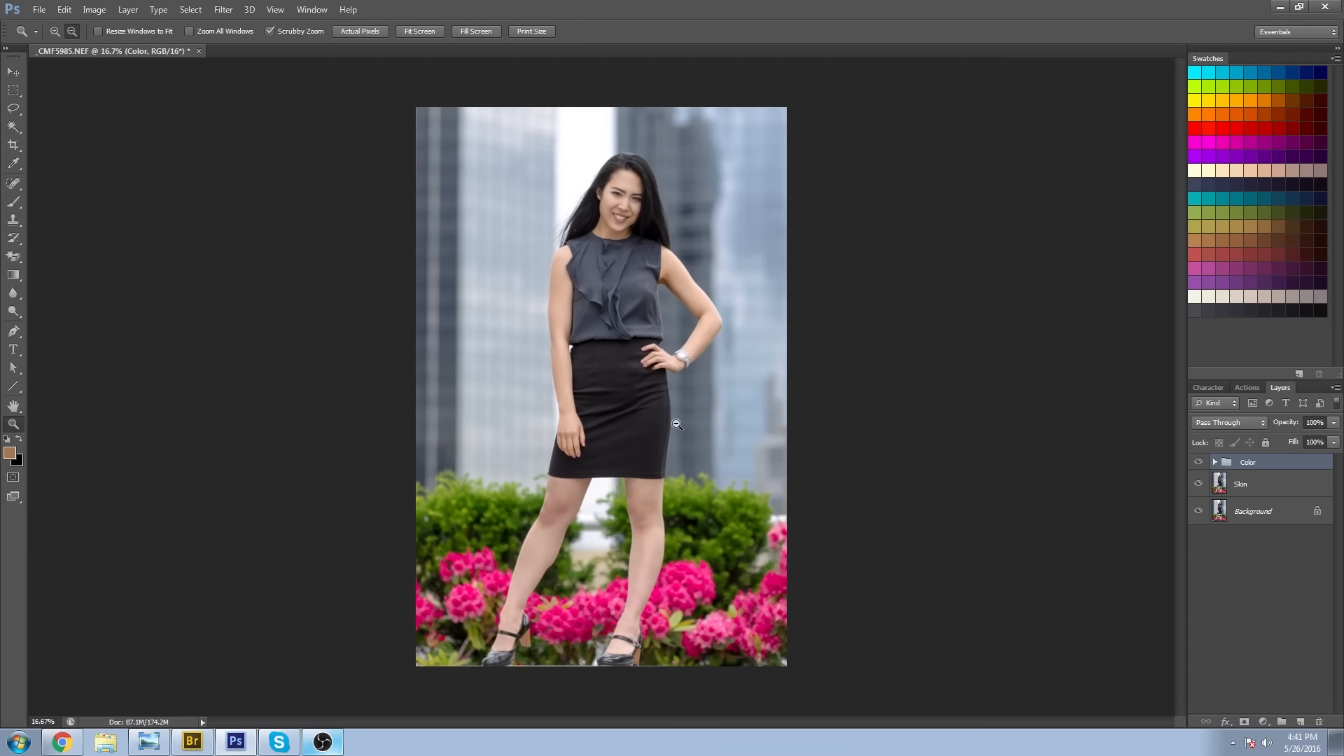
pyautogui.keyDown('alt'); pyautogui.click(677, 424); pyautogui.keyUp('alt')
pyautogui.keyDown('alt'); pyautogui.click(677, 425); pyautogui.keyUp('alt')
pyautogui.click(658, 352)
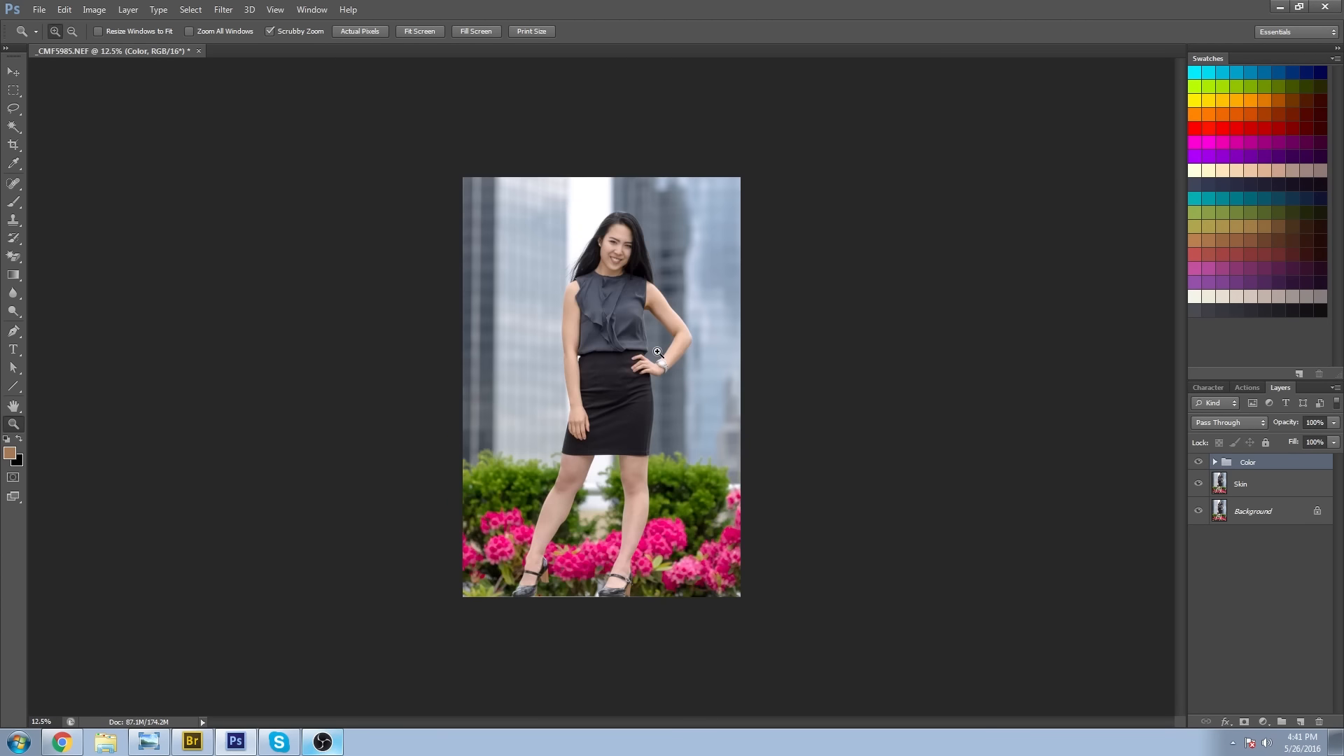
pyautogui.click(605, 578)
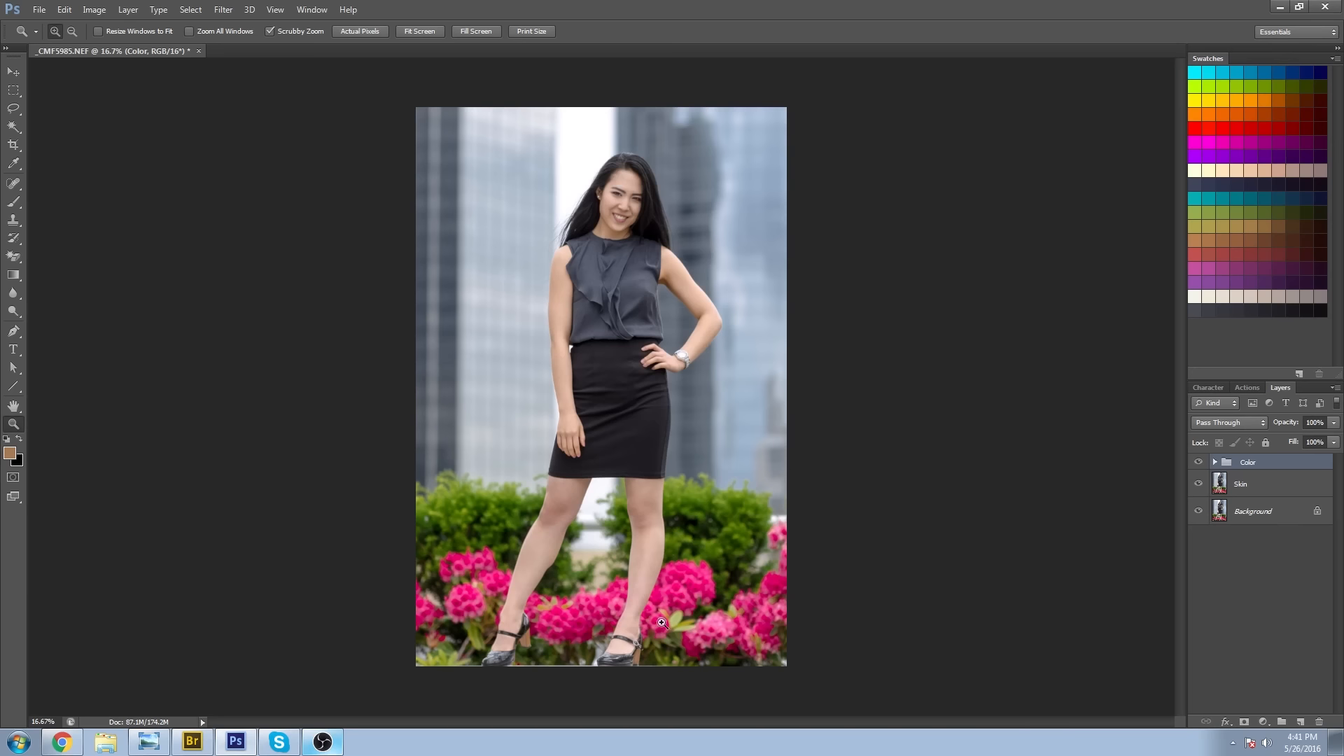
# Add a Hue/Saturation adjustment layer above Selective Color 1 inside the Color group and place its settings beside the subject.
pyautogui.click(1214, 463)
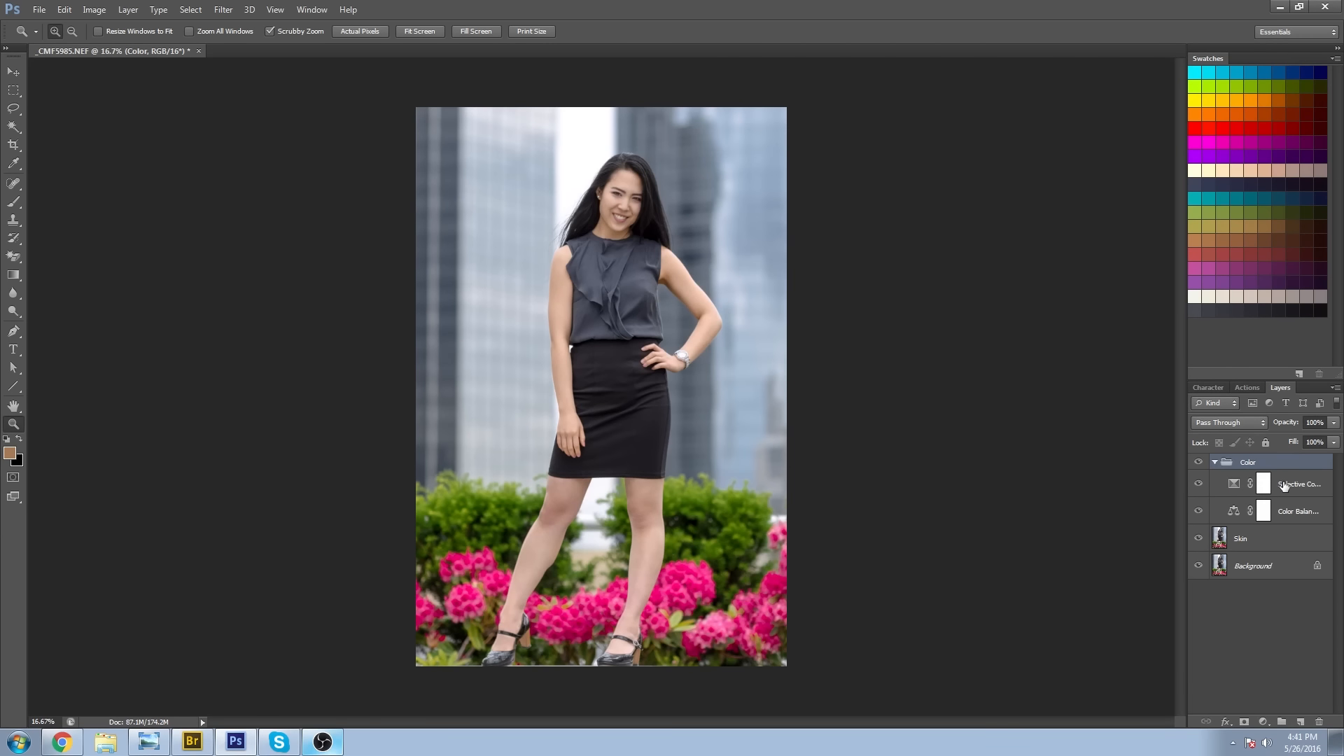
pyautogui.click(1283, 486)
pyautogui.click(1263, 722)
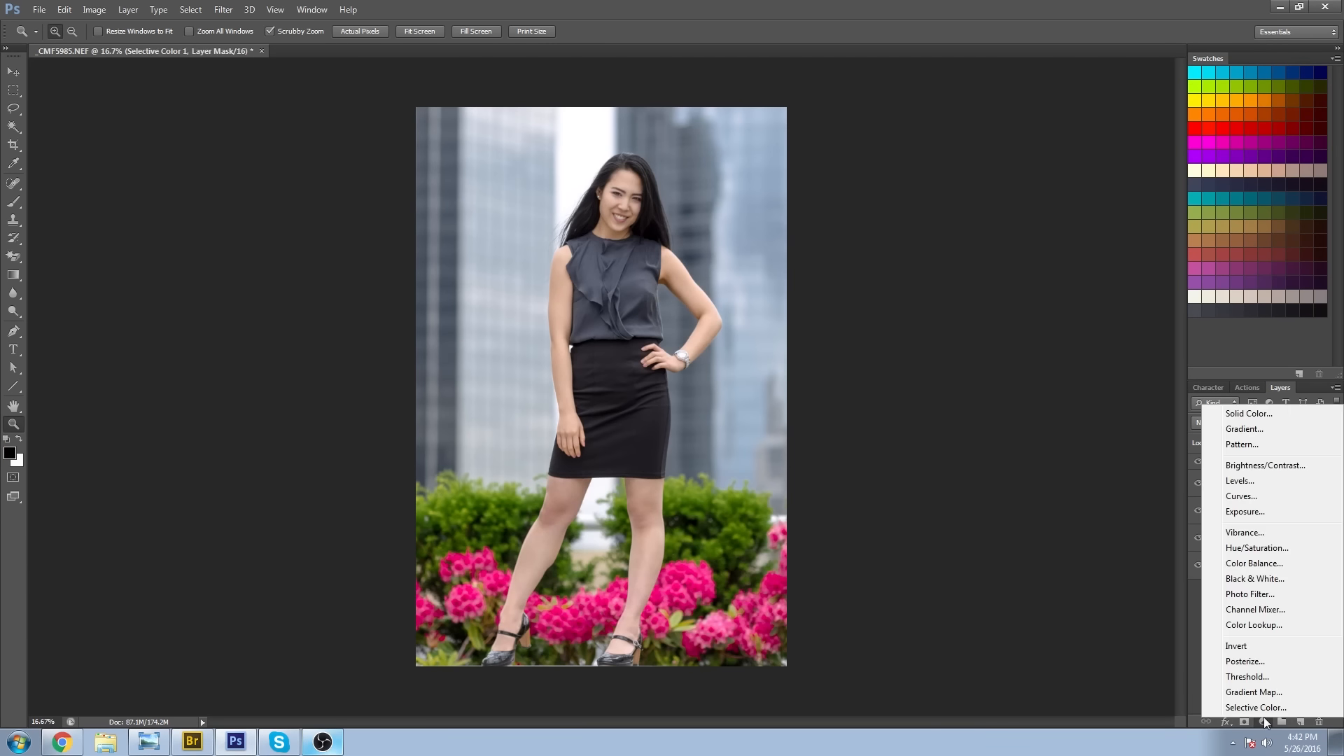
pyautogui.click(1264, 555)
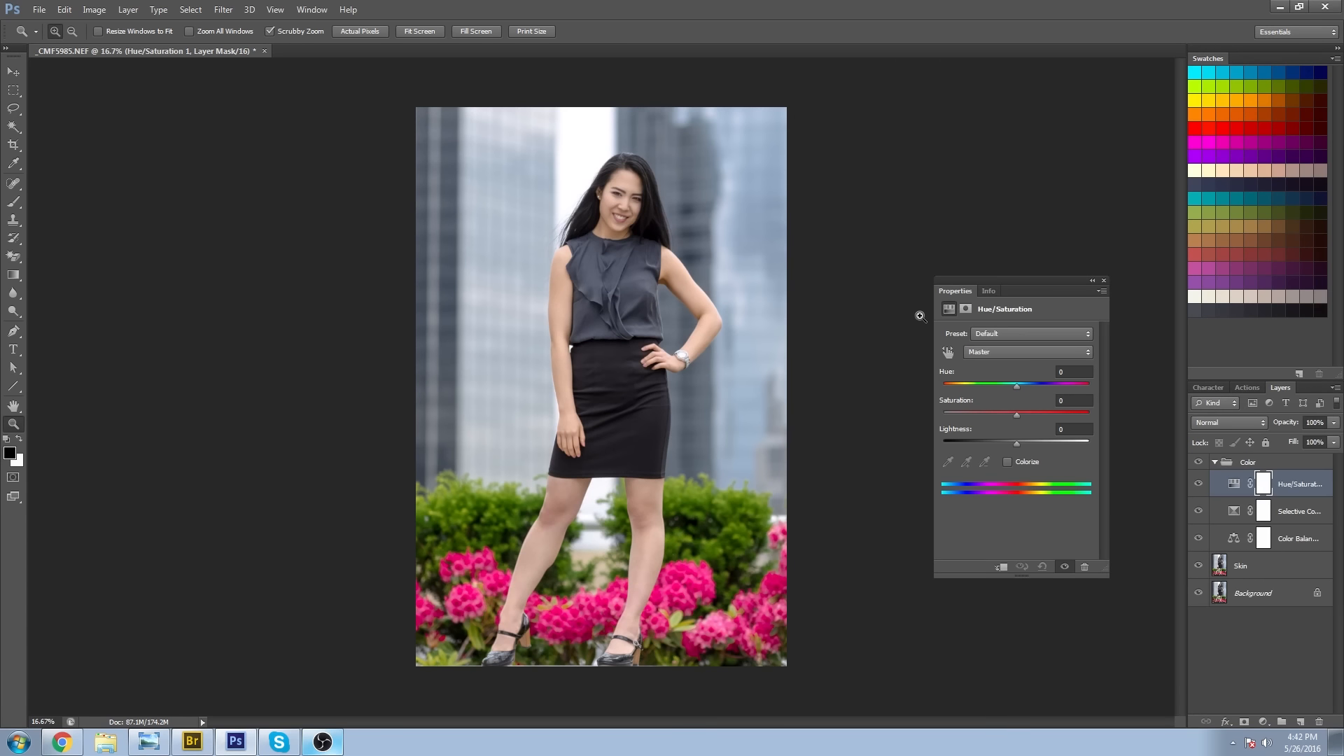
pyautogui.click(1008, 280)
pyautogui.moveTo(841, 161); pyautogui.dragTo(823, 164)
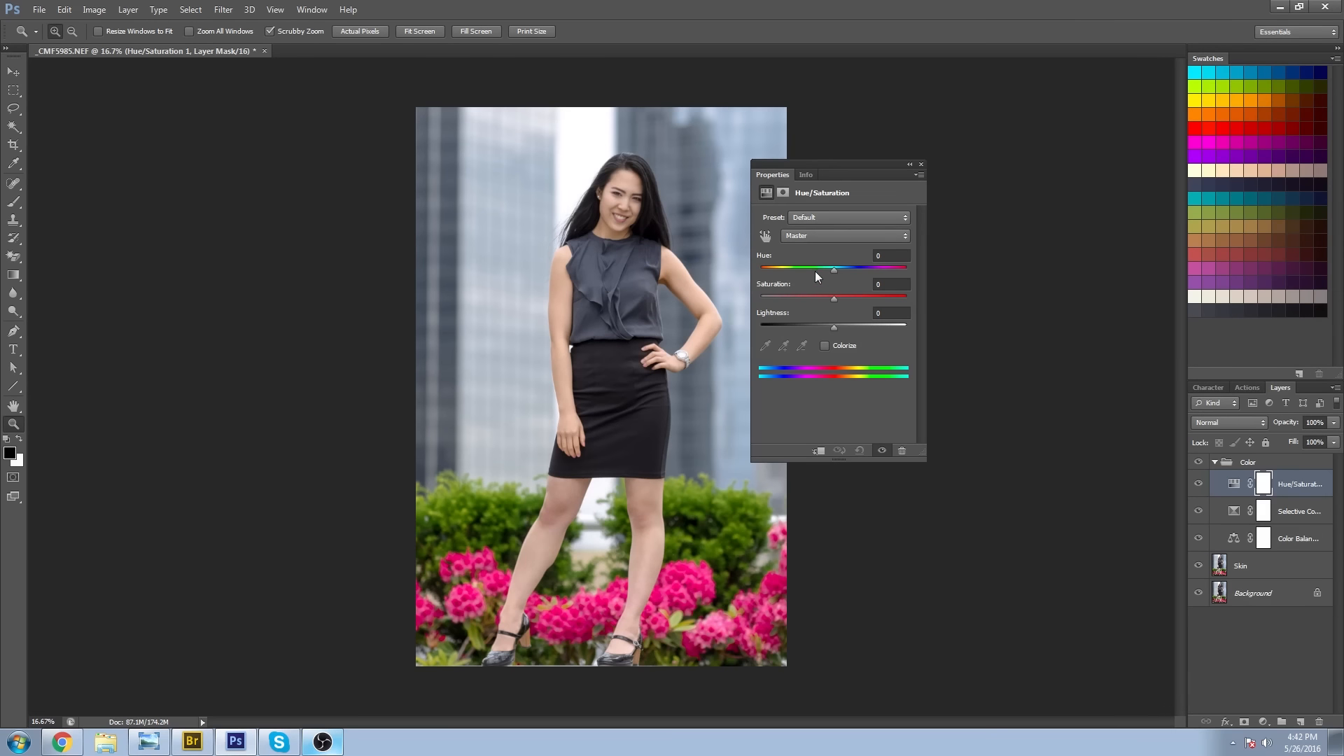
# Lower the saturation of the Magentas to -55 to mute the pink flowers.
pyautogui.click(817, 235)
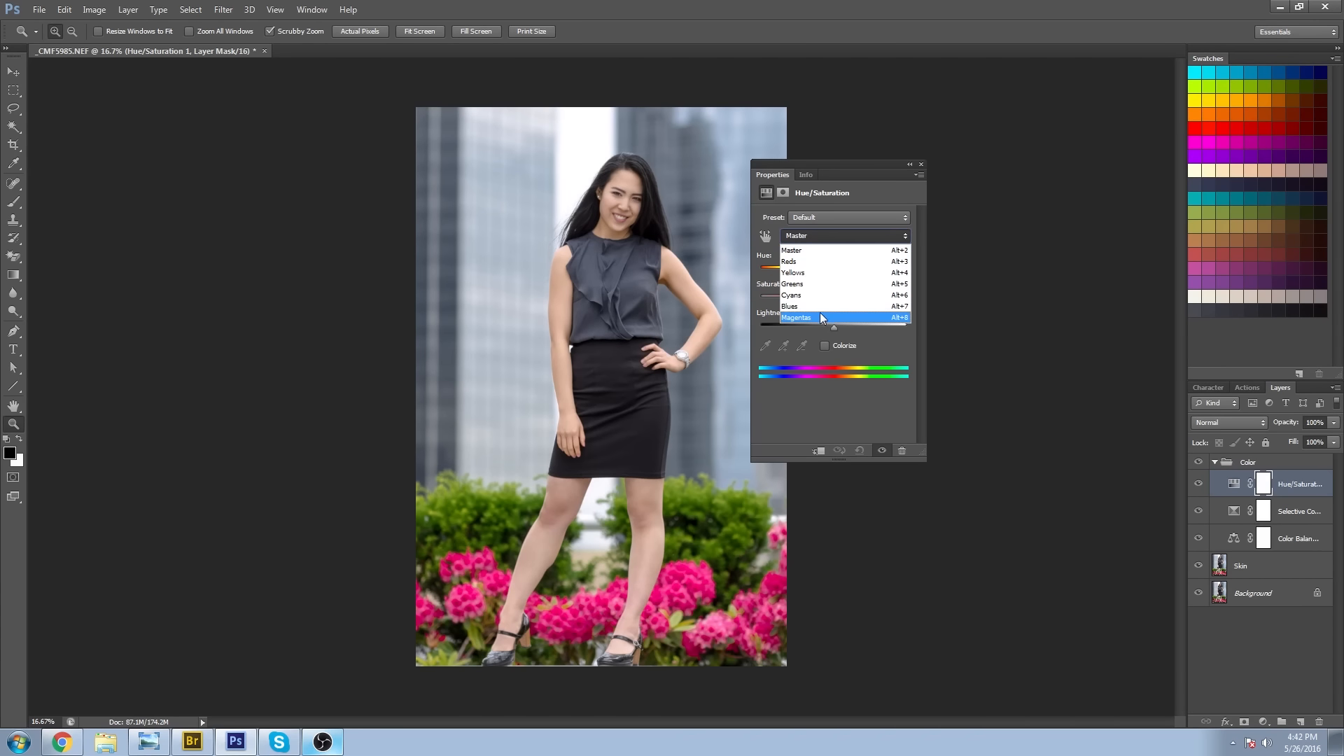
pyautogui.click(817, 313)
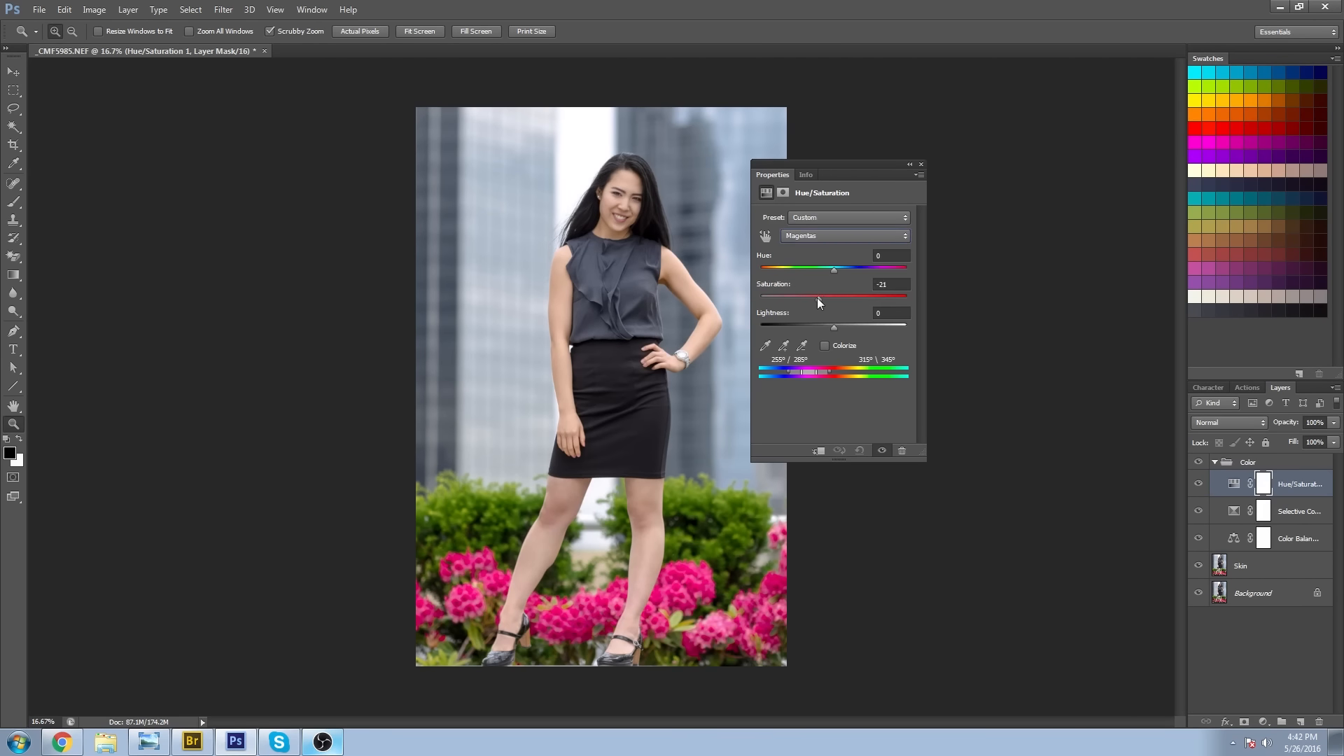
pyautogui.moveTo(794, 294)
pyautogui.mouseDown()
pyautogui.moveTo(740, 287)
pyautogui.moveTo(799, 301)
pyautogui.mouseUp()
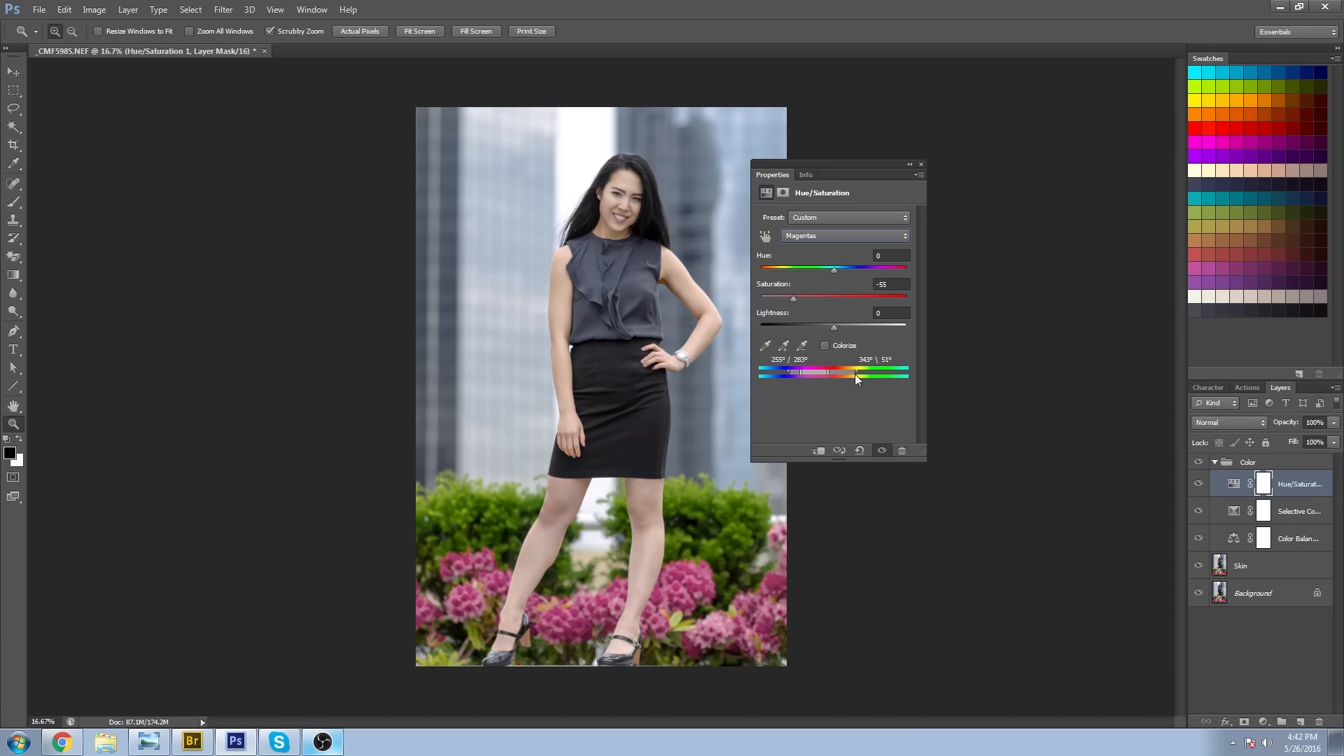
# Adjust the hue and affected colour range of the Magentas, close the settings and compare the flowers with and without the adjustment.
pyautogui.moveTo(847, 375); pyautogui.dragTo(771, 372)
pyautogui.moveTo(834, 327)
pyautogui.mouseDown()
pyautogui.moveTo(896, 330)
pyautogui.moveTo(917, 349)
pyautogui.moveTo(883, 380)
pyautogui.moveTo(833, 337)
pyautogui.mouseUp()
pyautogui.moveTo(808, 270); pyautogui.dragTo(847, 281)
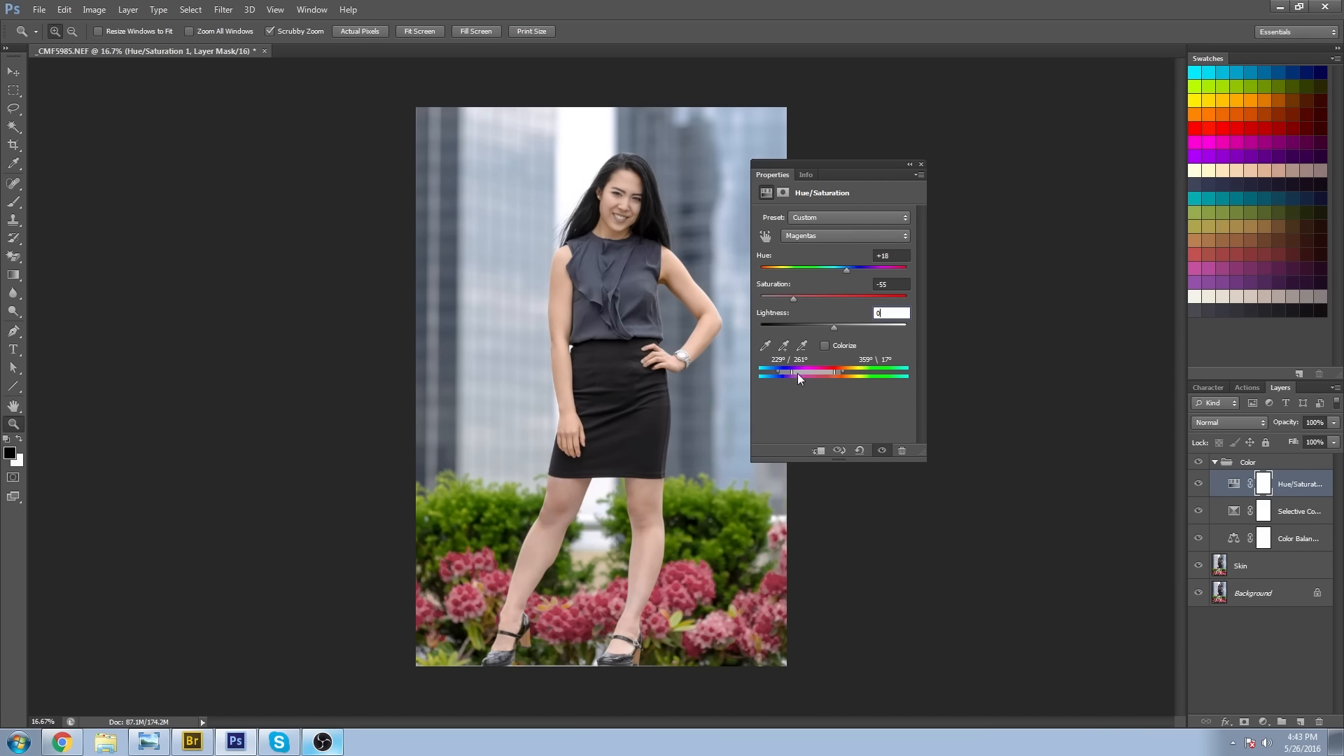
pyautogui.moveTo(778, 372); pyautogui.dragTo(784, 372)
pyautogui.moveTo(834, 371); pyautogui.dragTo(824, 378)
pyautogui.click(922, 165)
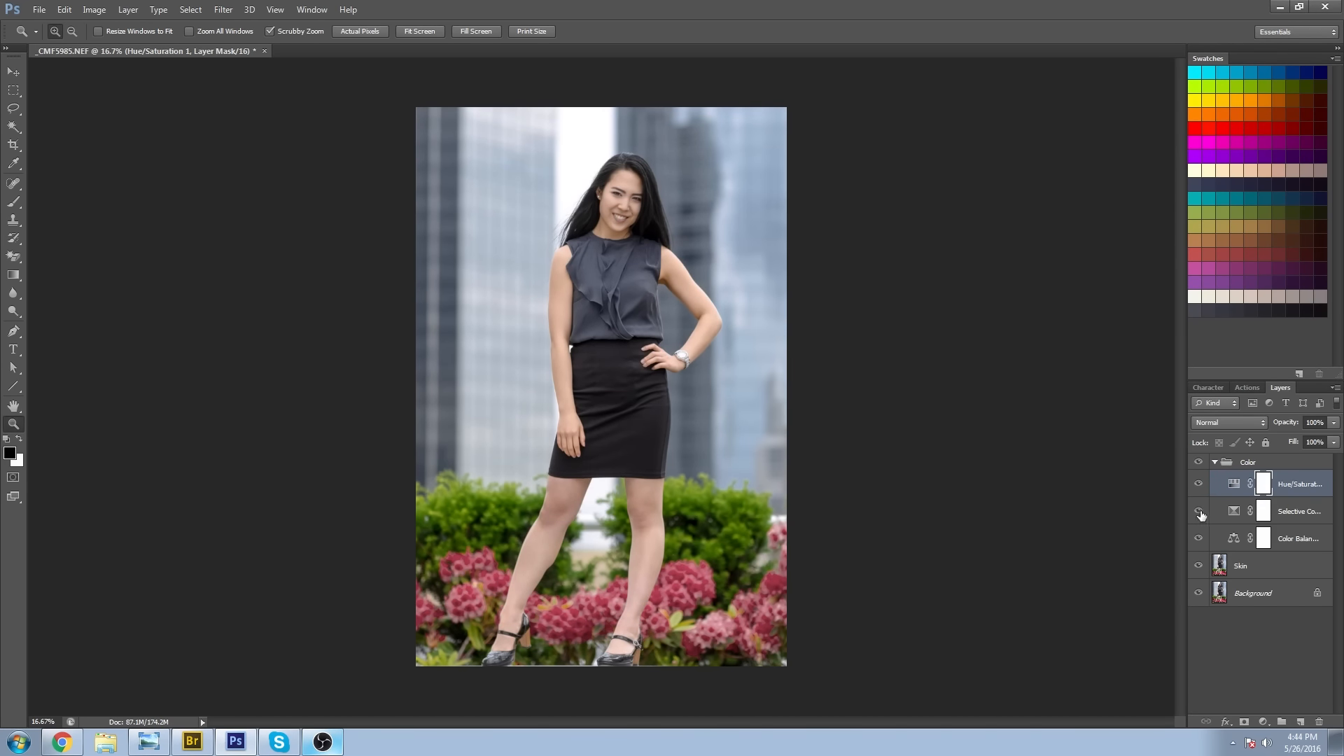
pyautogui.click(1197, 485)
pyautogui.click(1197, 485)
pyautogui.click(1197, 485)
pyautogui.click(1197, 485)
# Fill the Hue/Saturation layer's mask with black at 100% opacity to hide its effect.
pyautogui.click(1233, 486)
pyautogui.click(1264, 489)
pyautogui.moveTo(549, 648); pyautogui.dragTo(598, 689)
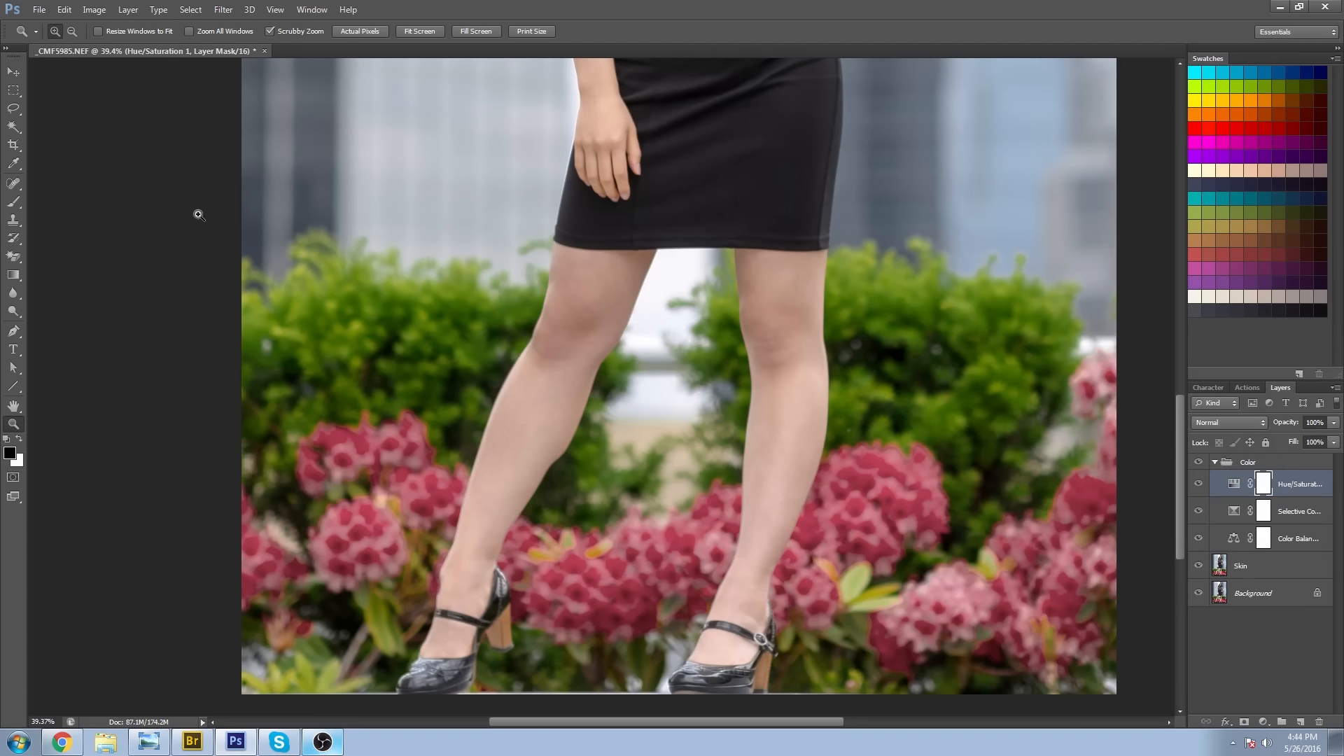
pyautogui.hotkey('shift', 'BackSpace')
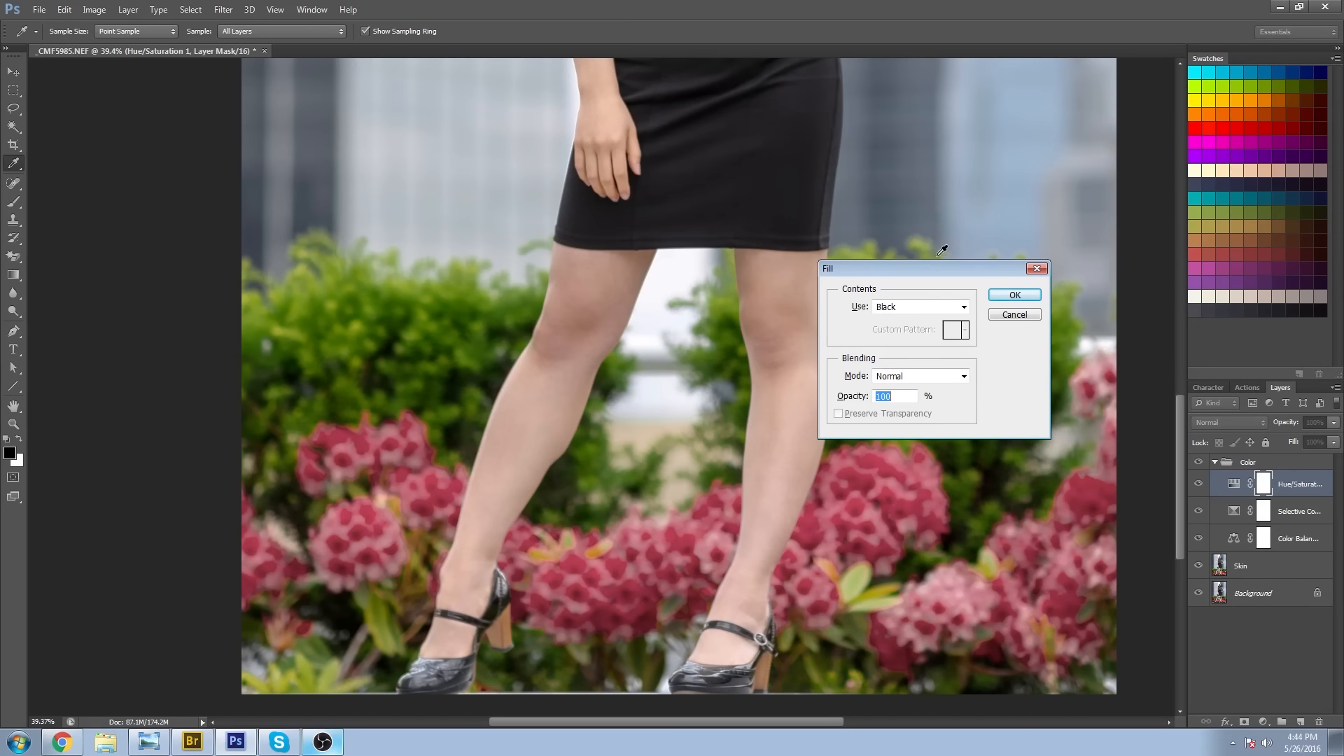
pyautogui.click(1014, 297)
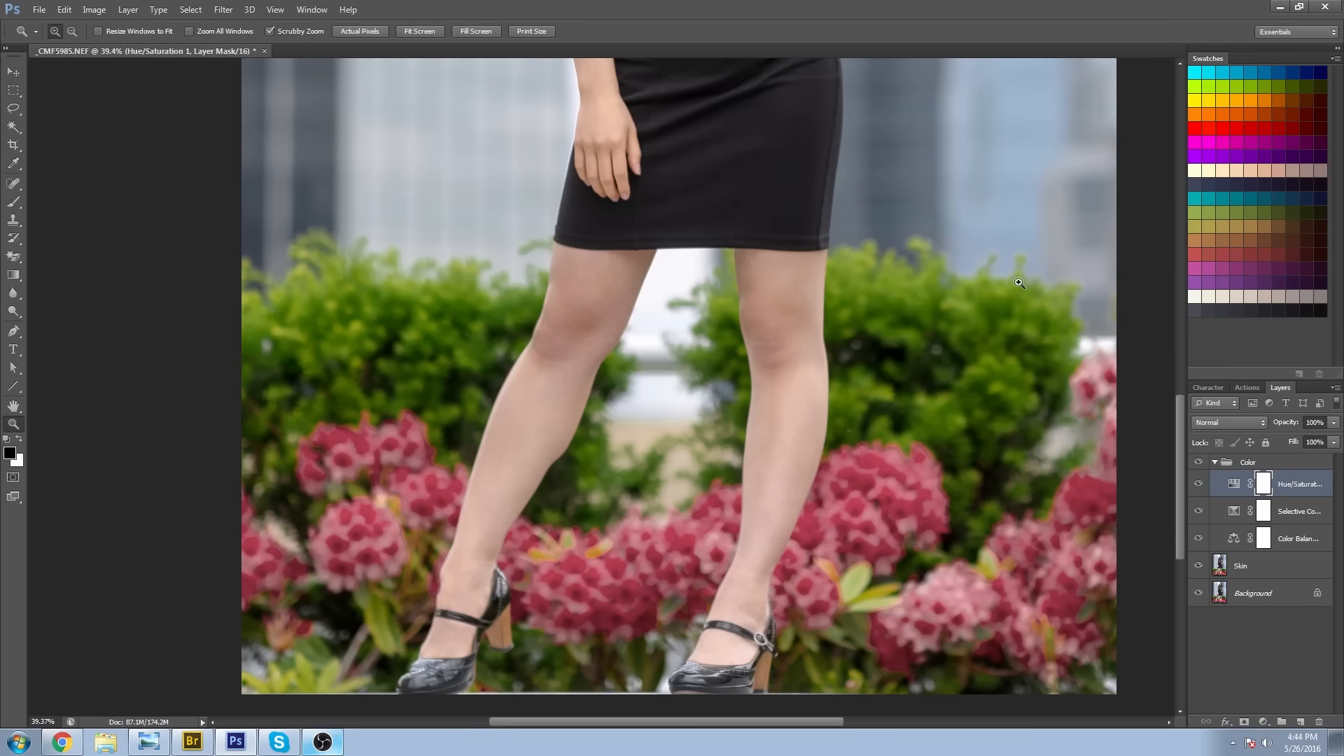
# Paint white on the Hue/Saturation mask with a resized brush over the flowers around the subject's front shoe and lower leg.
pyautogui.click(21, 203)
pyautogui.press(']')
pyautogui.press(']')
pyautogui.press(']')
pyautogui.press(']')
pyautogui.press(']')
pyautogui.press(']')
pyautogui.press(']')
pyautogui.press(']')
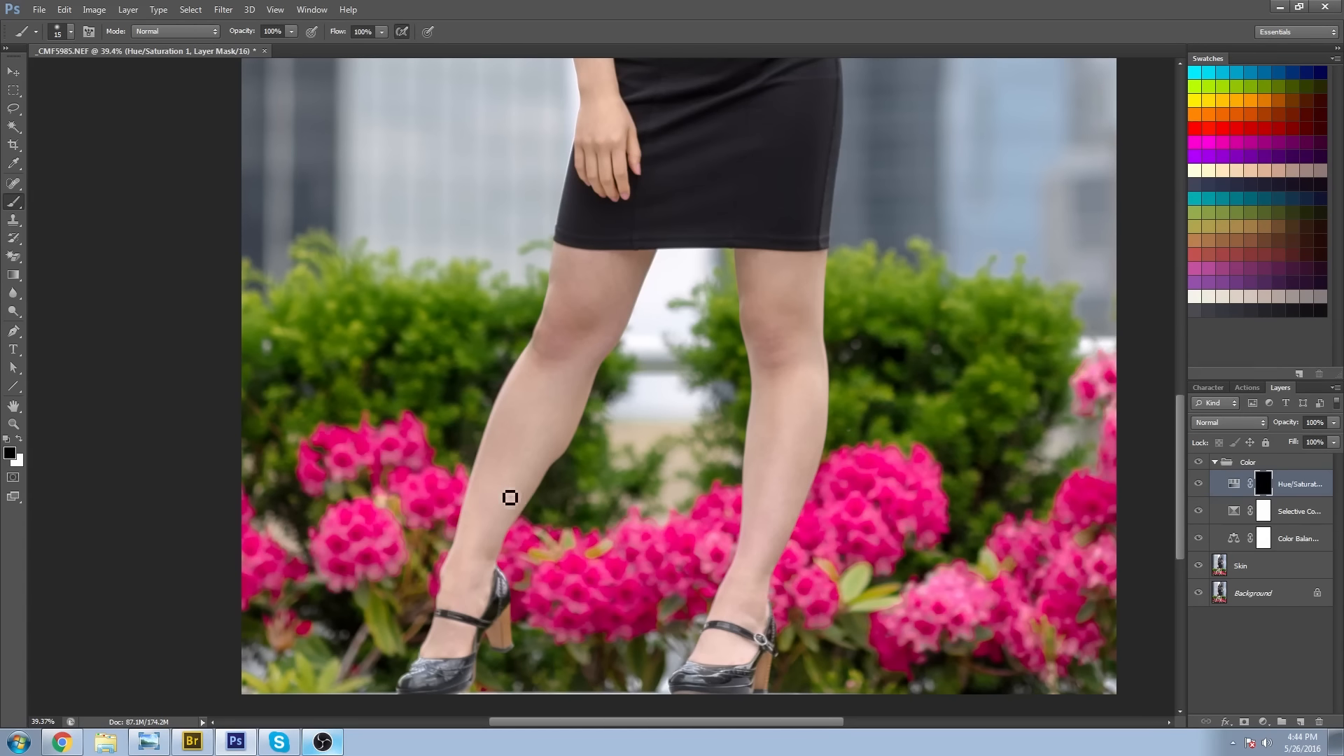
pyautogui.press(']')
pyautogui.press(']')
pyautogui.click(19, 439)
pyautogui.press('[')
pyautogui.press('[')
pyautogui.press('[')
pyautogui.moveTo(455, 505)
pyautogui.mouseDown()
pyautogui.moveTo(413, 462)
pyautogui.moveTo(323, 425)
pyautogui.moveTo(445, 560)
pyautogui.mouseUp()
pyautogui.moveTo(516, 532); pyautogui.dragTo(531, 611)
pyautogui.moveTo(280, 578)
pyautogui.mouseDown()
pyautogui.moveTo(253, 560)
pyautogui.moveTo(251, 506)
pyautogui.mouseUp()
# Continue painting the Hue/Saturation mask over the flowers between and beyond the legs, resizing the brush for the edges.
pyautogui.press(']')
pyautogui.press(']')
pyautogui.moveTo(549, 549)
pyautogui.mouseDown()
pyautogui.moveTo(598, 588)
pyautogui.moveTo(681, 597)
pyautogui.moveTo(678, 532)
pyautogui.mouseUp()
pyautogui.moveTo(782, 591)
pyautogui.mouseDown()
pyautogui.moveTo(784, 636)
pyautogui.moveTo(874, 539)
pyautogui.moveTo(854, 476)
pyautogui.mouseUp()
pyautogui.click(19, 439)
pyautogui.press('[')
pyautogui.press('[')
pyautogui.press('[')
pyautogui.press('[')
pyautogui.click(19, 439)
pyautogui.press(']')
pyautogui.press(']')
pyautogui.press(']')
pyautogui.press(']')
pyautogui.press(']')
pyautogui.moveTo(878, 628)
pyautogui.mouseDown()
pyautogui.moveTo(1052, 578)
pyautogui.moveTo(641, 571)
pyautogui.mouseUp()
pyautogui.moveTo(638, 542)
pyautogui.mouseDown()
pyautogui.moveTo(680, 421)
pyautogui.moveTo(688, 538)
pyautogui.moveTo(1017, 520)
pyautogui.mouseUp()
# Reopen the Hue/Saturation settings and compare the full portrait with and without the masked flower adjustment.
pyautogui.press('z')
pyautogui.moveTo(1017, 519); pyautogui.dragTo(753, 261)
pyautogui.click(754, 261)
pyautogui.click(1200, 484)
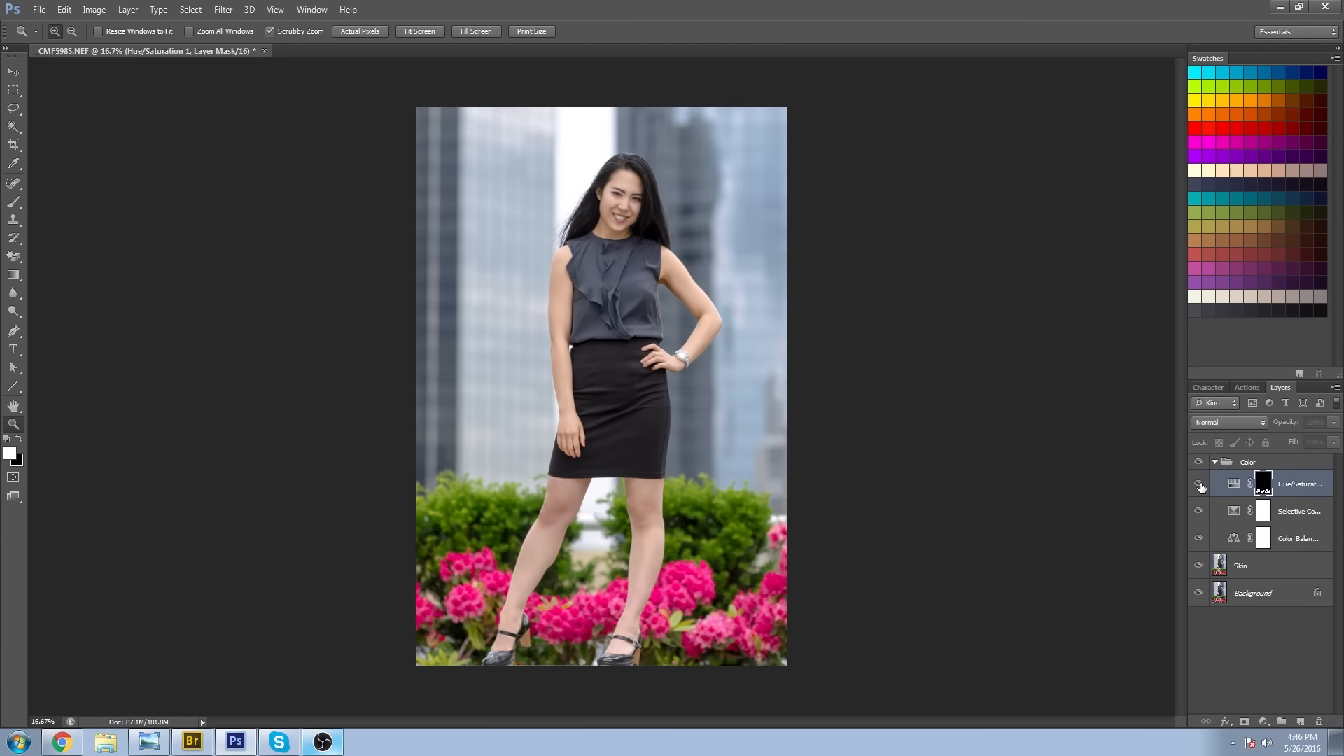
pyautogui.click(1199, 484)
pyautogui.doubleClick(1234, 484)
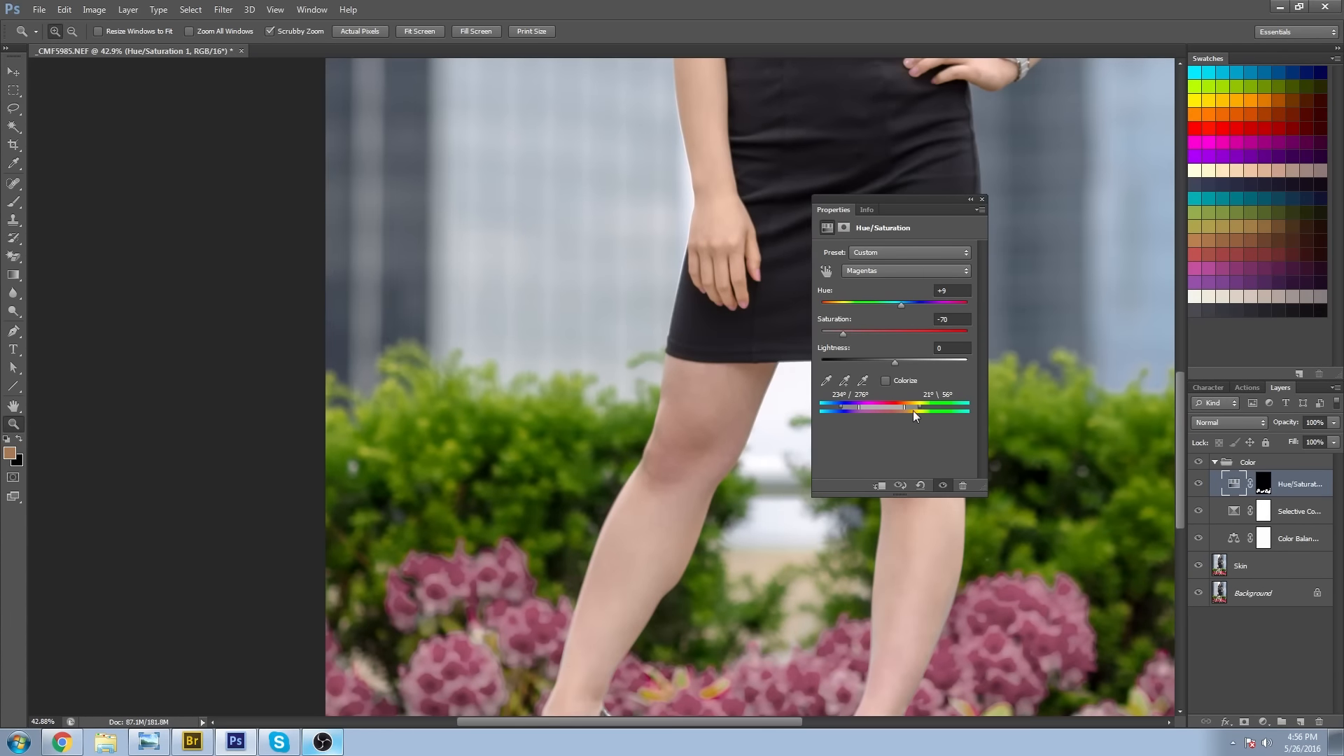
pyautogui.rightClick(779, 529)
pyautogui.click(805, 592)
pyautogui.click(1199, 484)
pyautogui.click(1200, 484)
pyautogui.click(1199, 484)
pyautogui.click(1199, 483)
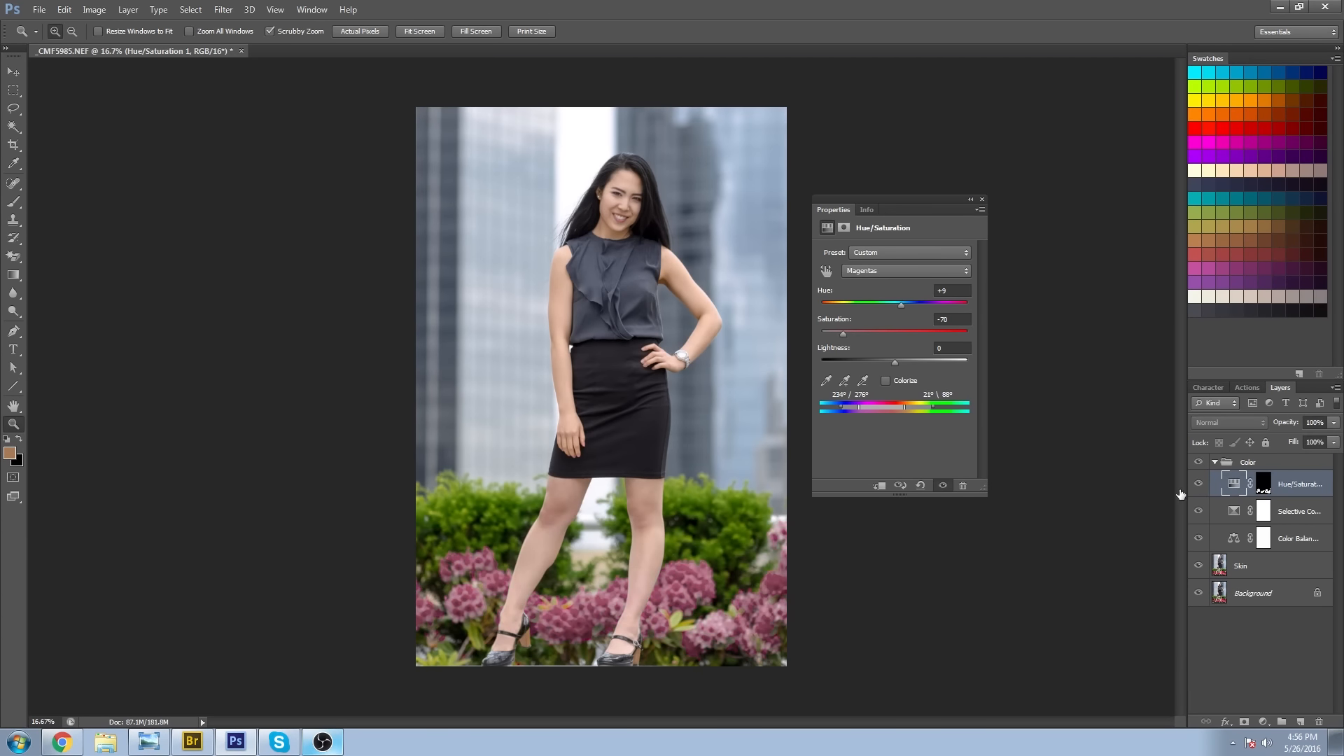
# View the whole portrait at reduced size, repeatedly hiding and showing the Hue/Saturation layer to judge how strongly the flowers compete with the subject.
pyautogui.moveTo(585, 606)
pyautogui.mouseDown()
pyautogui.moveTo(600, 608)
pyautogui.moveTo(565, 594)
pyautogui.mouseUp()
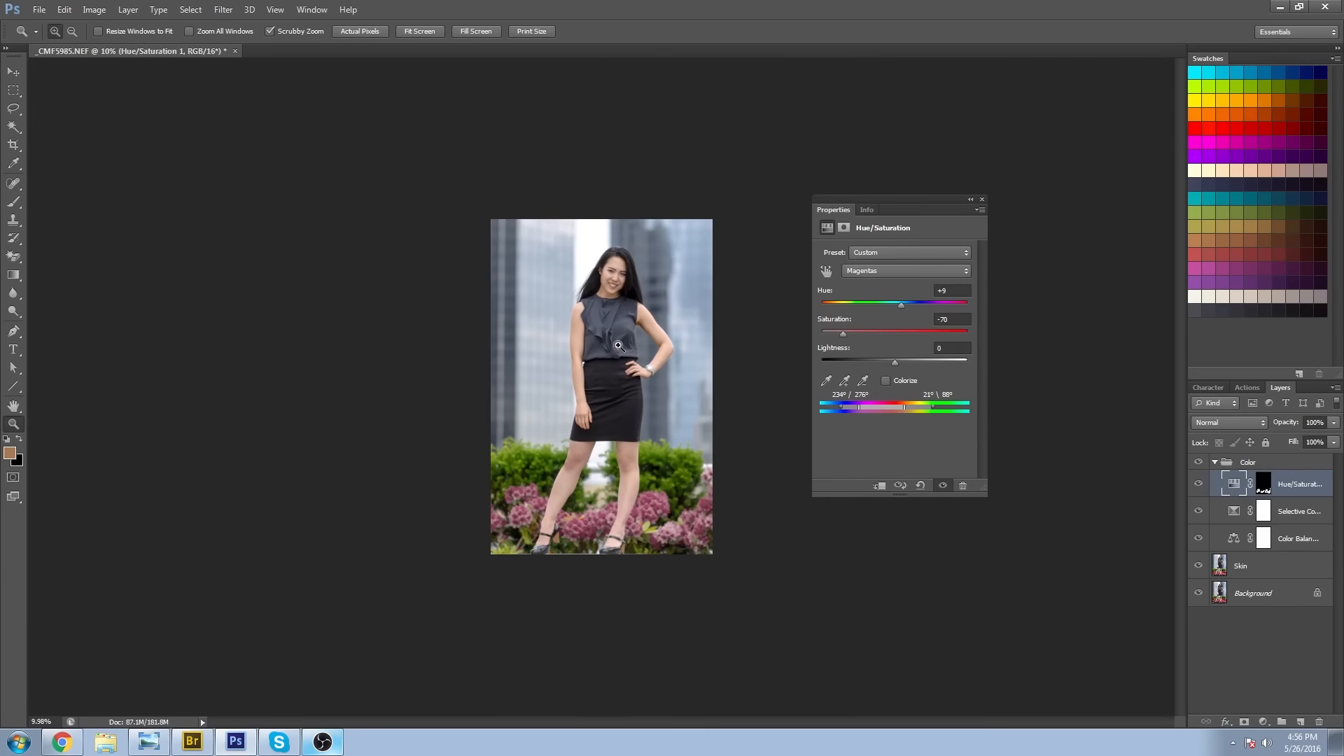
pyautogui.click(625, 322)
pyautogui.moveTo(670, 254); pyautogui.dragTo(681, 288)
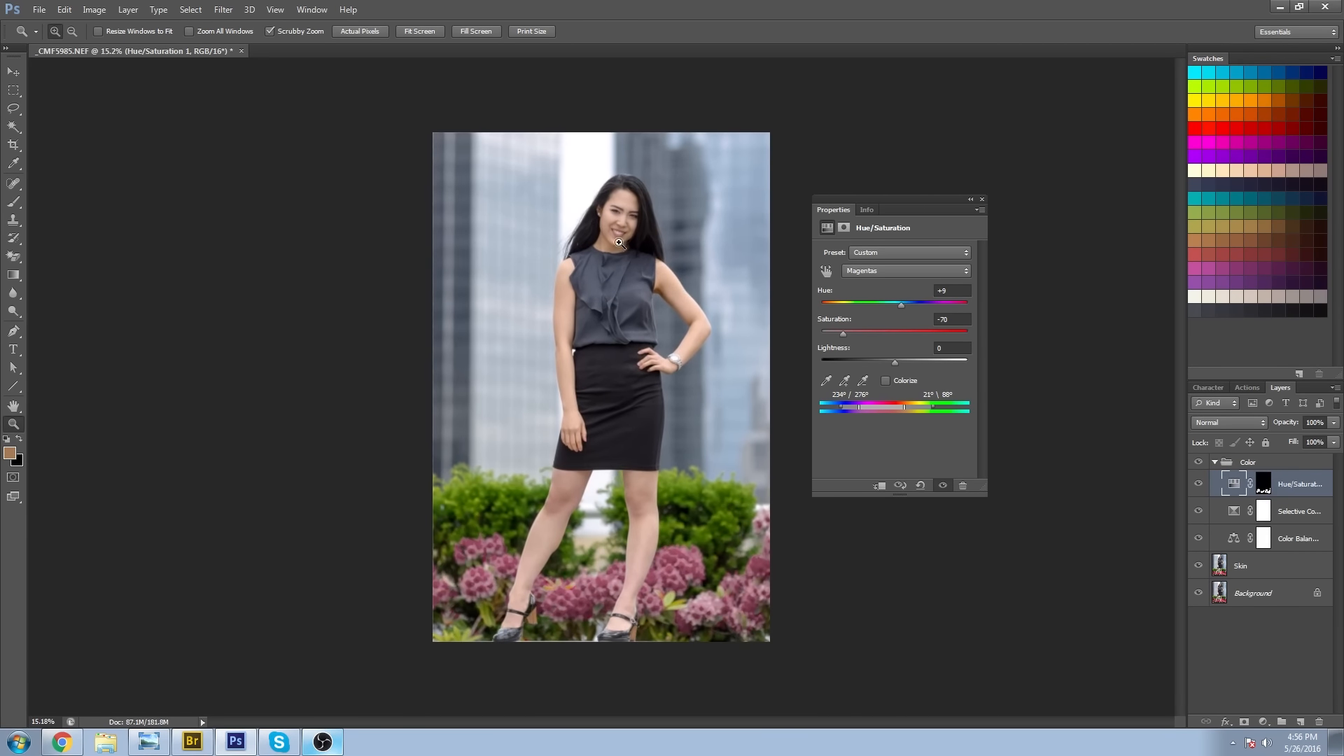
pyautogui.click(1199, 485)
pyautogui.click(1199, 485)
pyautogui.click(1199, 485)
pyautogui.click(1200, 484)
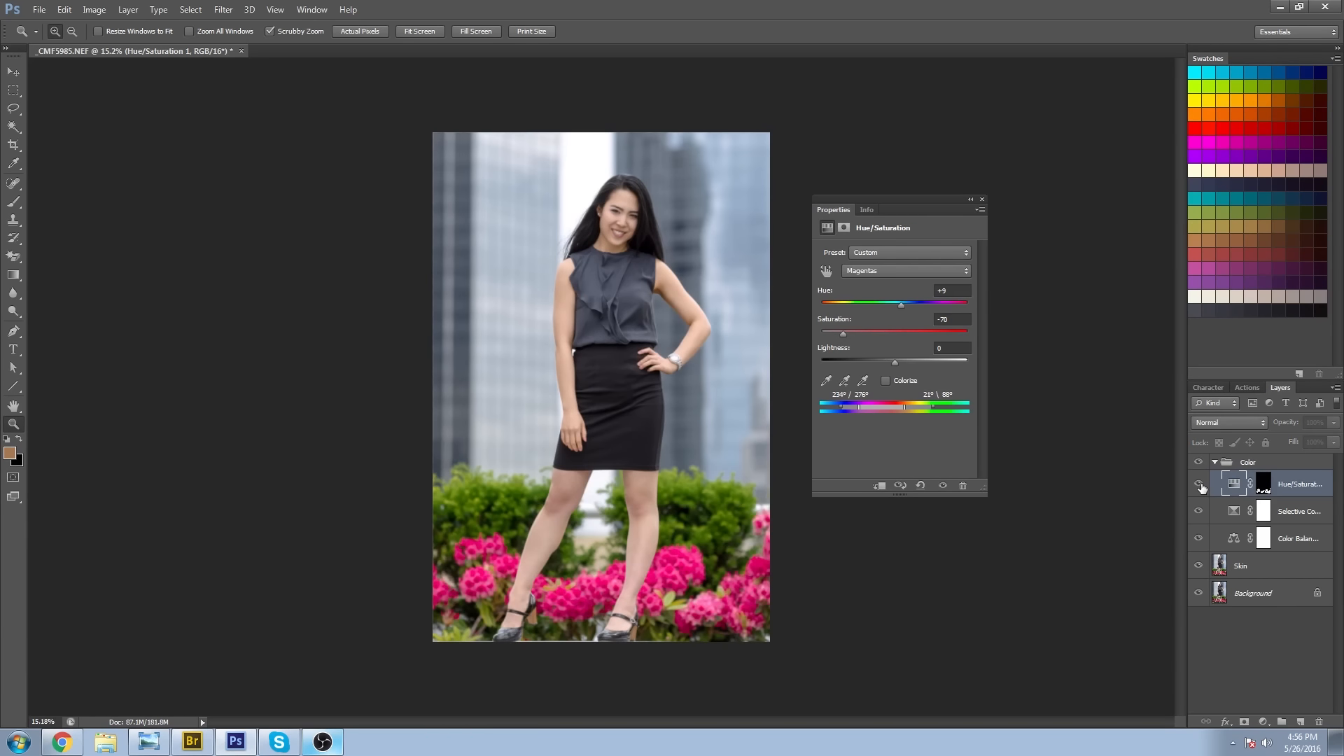
pyautogui.click(1199, 484)
pyautogui.click(1199, 484)
pyautogui.click(1199, 484)
pyautogui.click(1199, 485)
pyautogui.moveTo(670, 401); pyautogui.dragTo(677, 427)
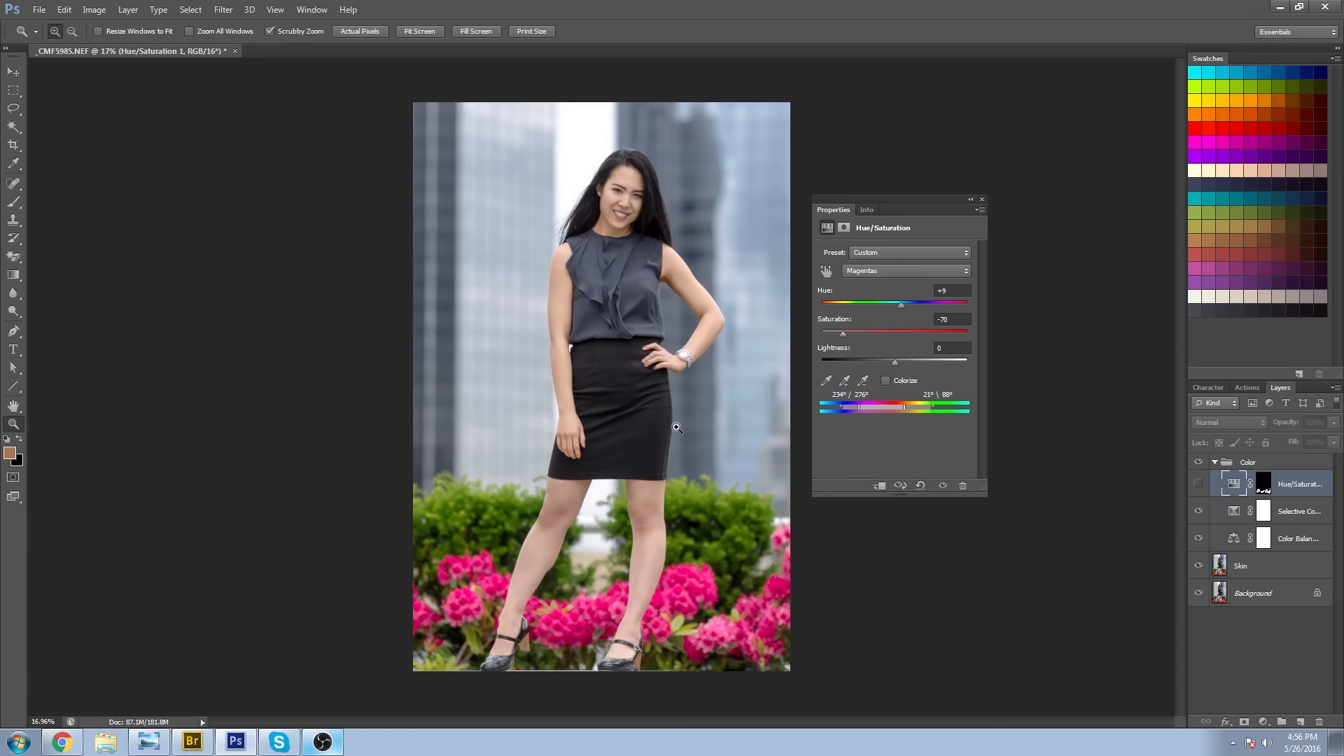
pyautogui.click(1198, 485)
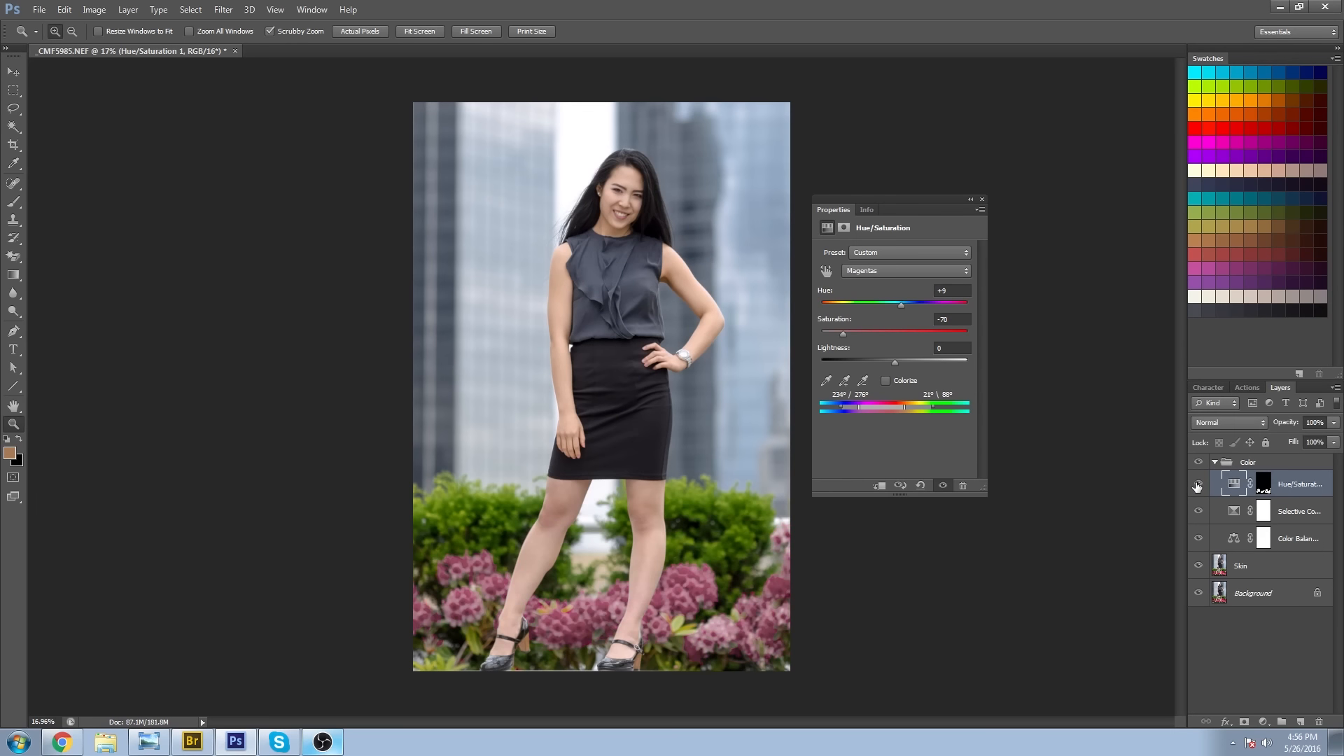
pyautogui.click(1198, 485)
pyautogui.click(1197, 485)
pyautogui.click(1198, 485)
pyautogui.click(1197, 484)
pyautogui.click(1198, 485)
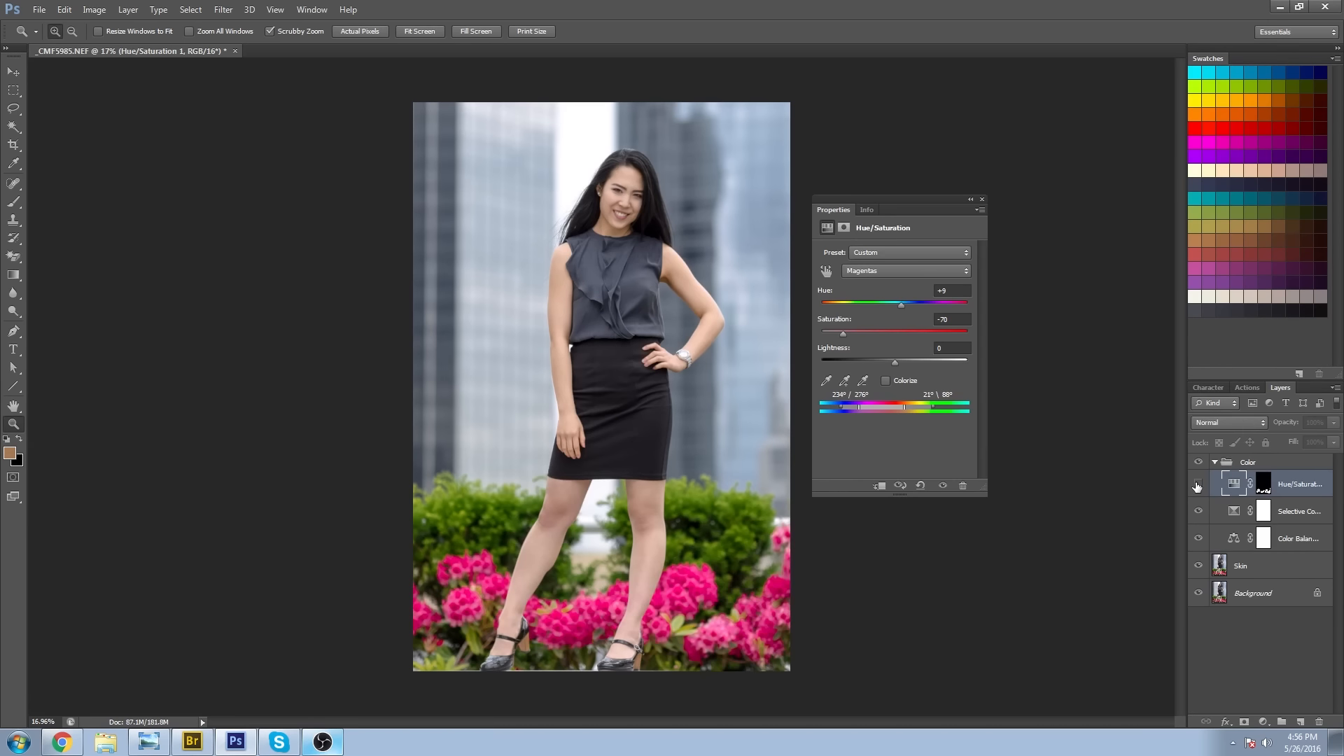
pyautogui.click(1198, 485)
pyautogui.click(1199, 485)
pyautogui.click(1199, 484)
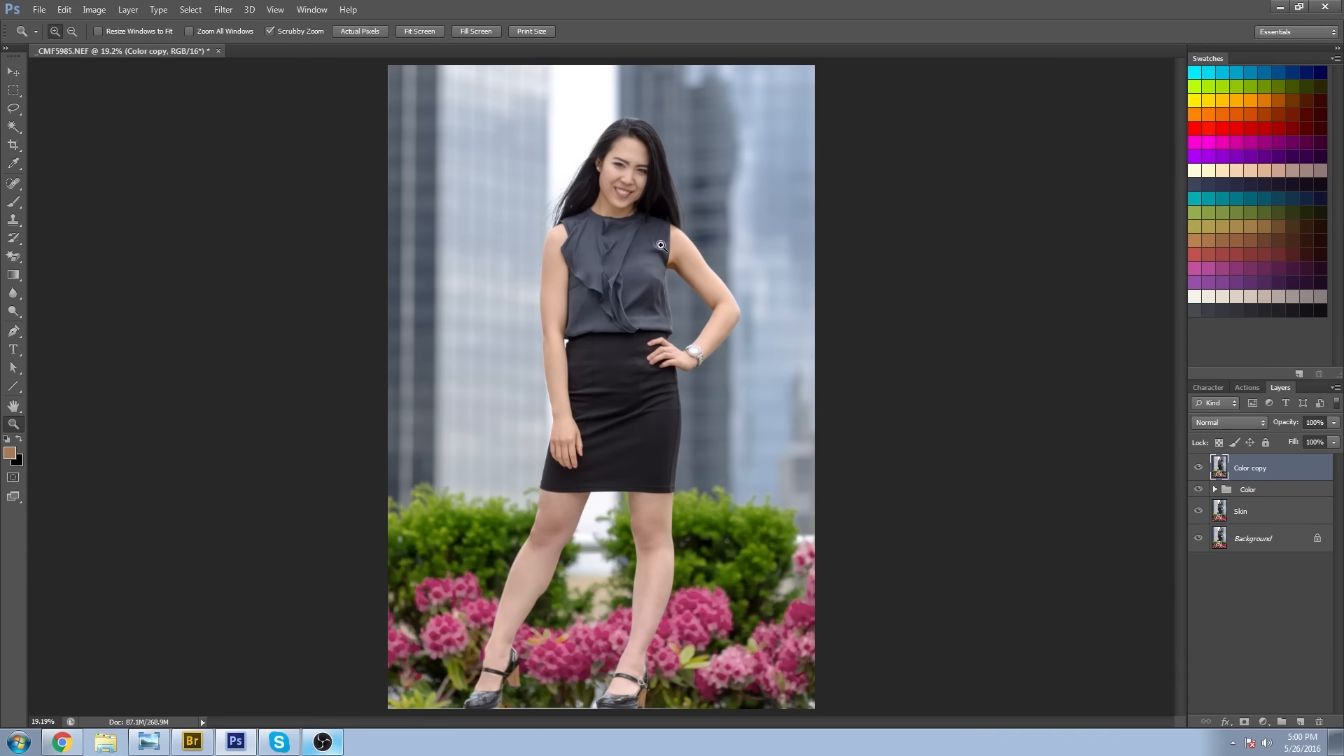
# Sample a skin tone from the subject's bent arm with the Brush tool and add an empty layer above Color copy.
pyautogui.click(596, 657)
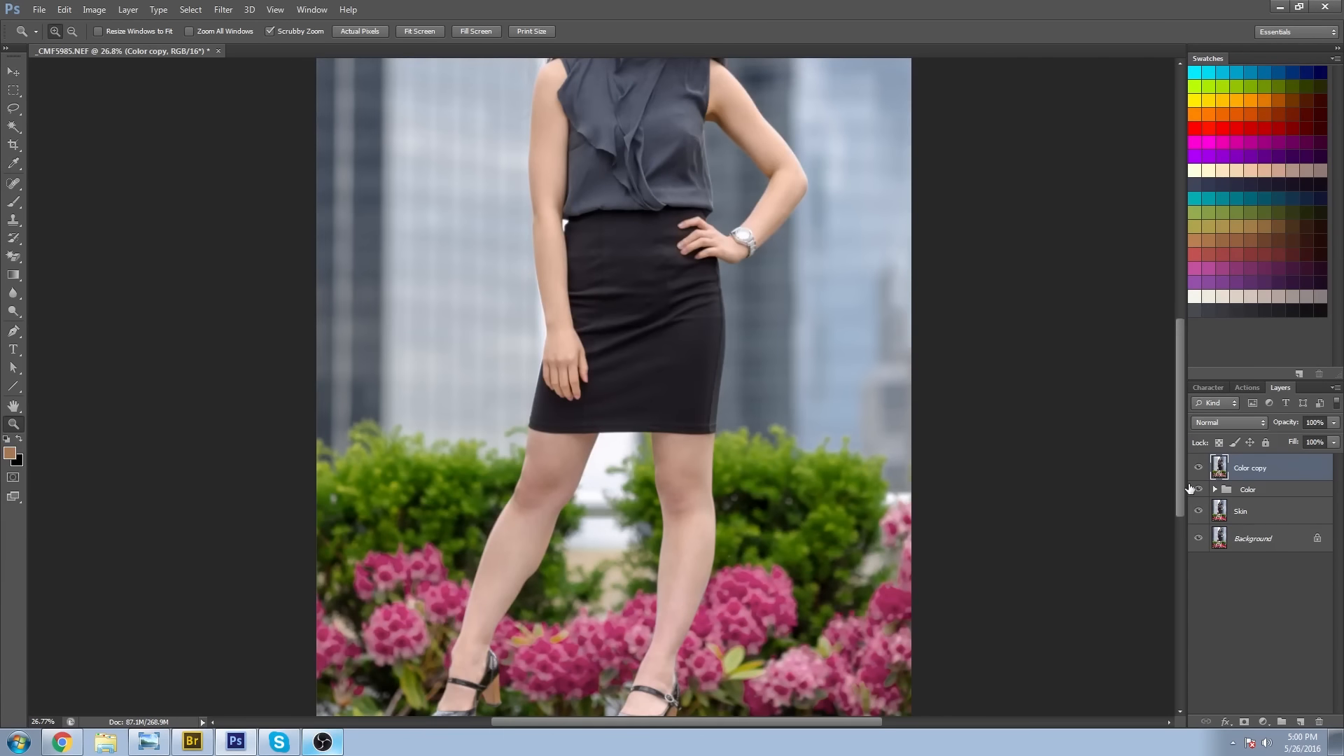
pyautogui.scroll(2, 798, 483)
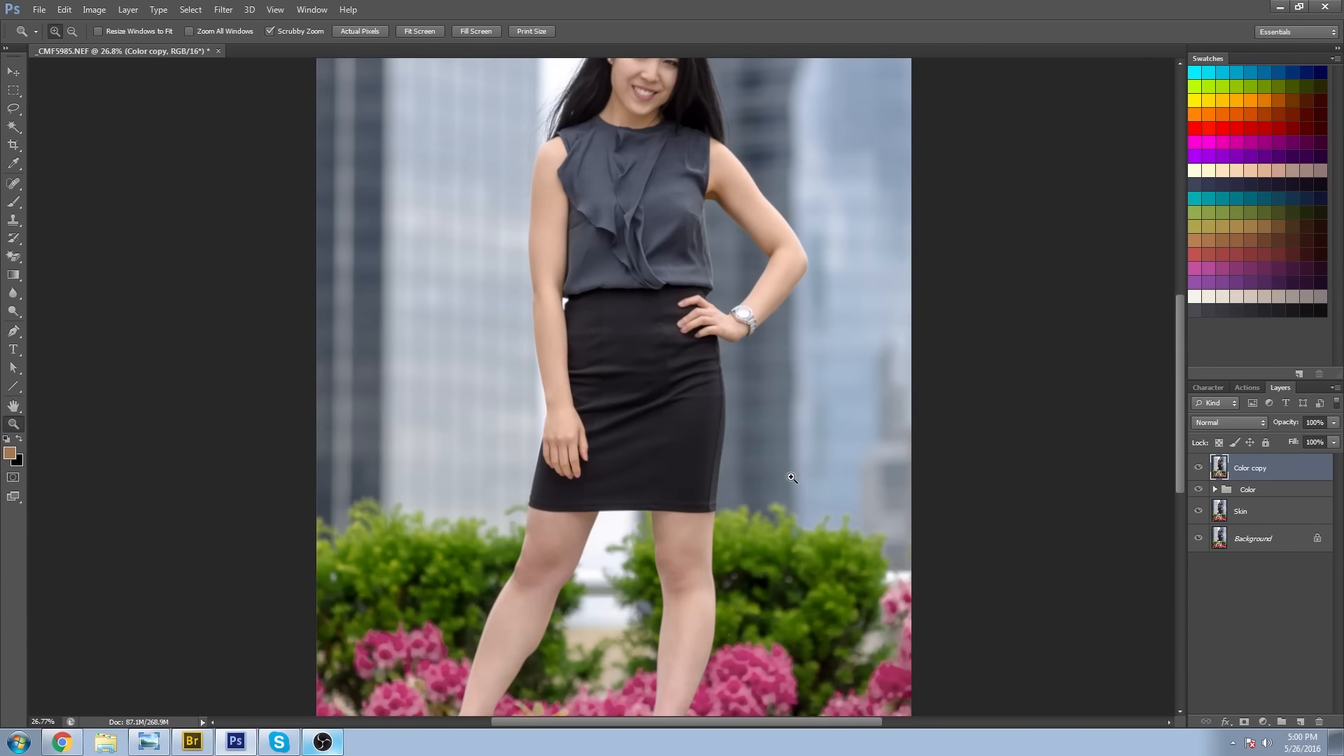
pyautogui.click(13, 202)
pyautogui.keyDown('alt'); pyautogui.click(735, 194); pyautogui.keyUp('alt')
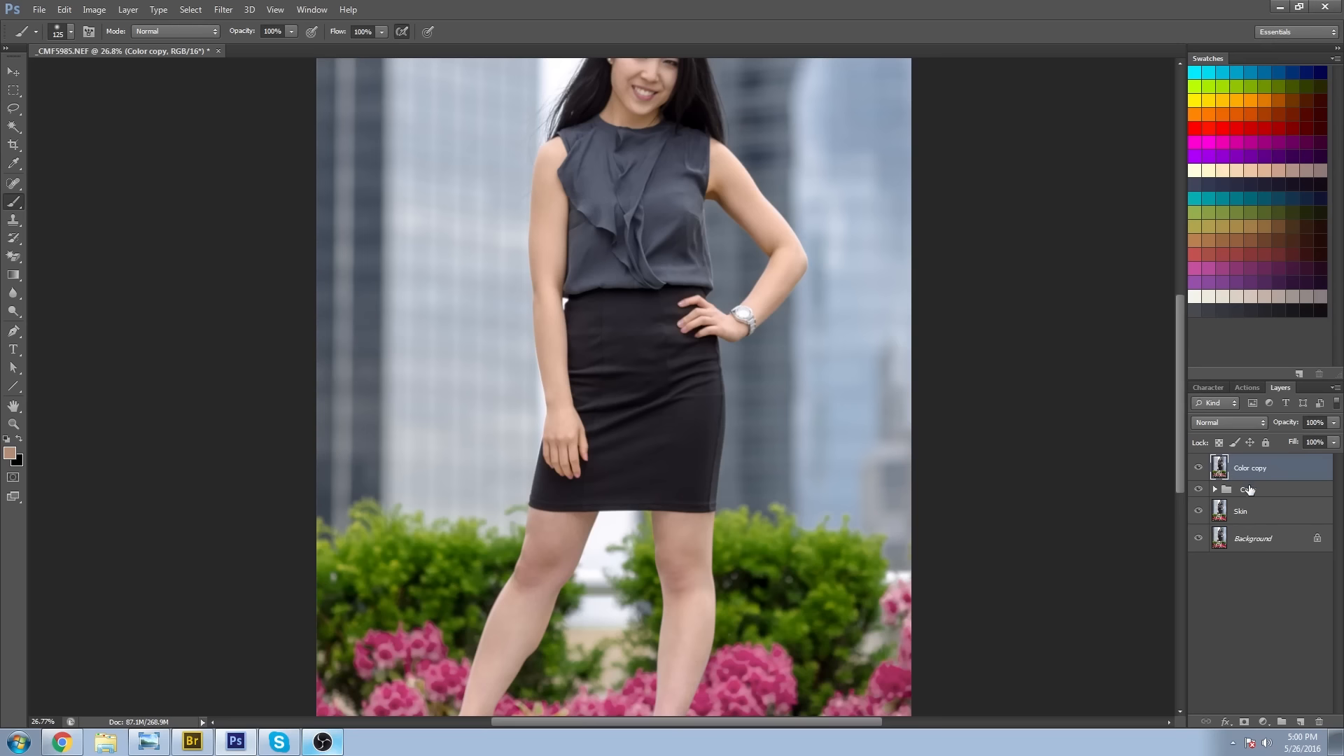
pyautogui.click(1300, 721)
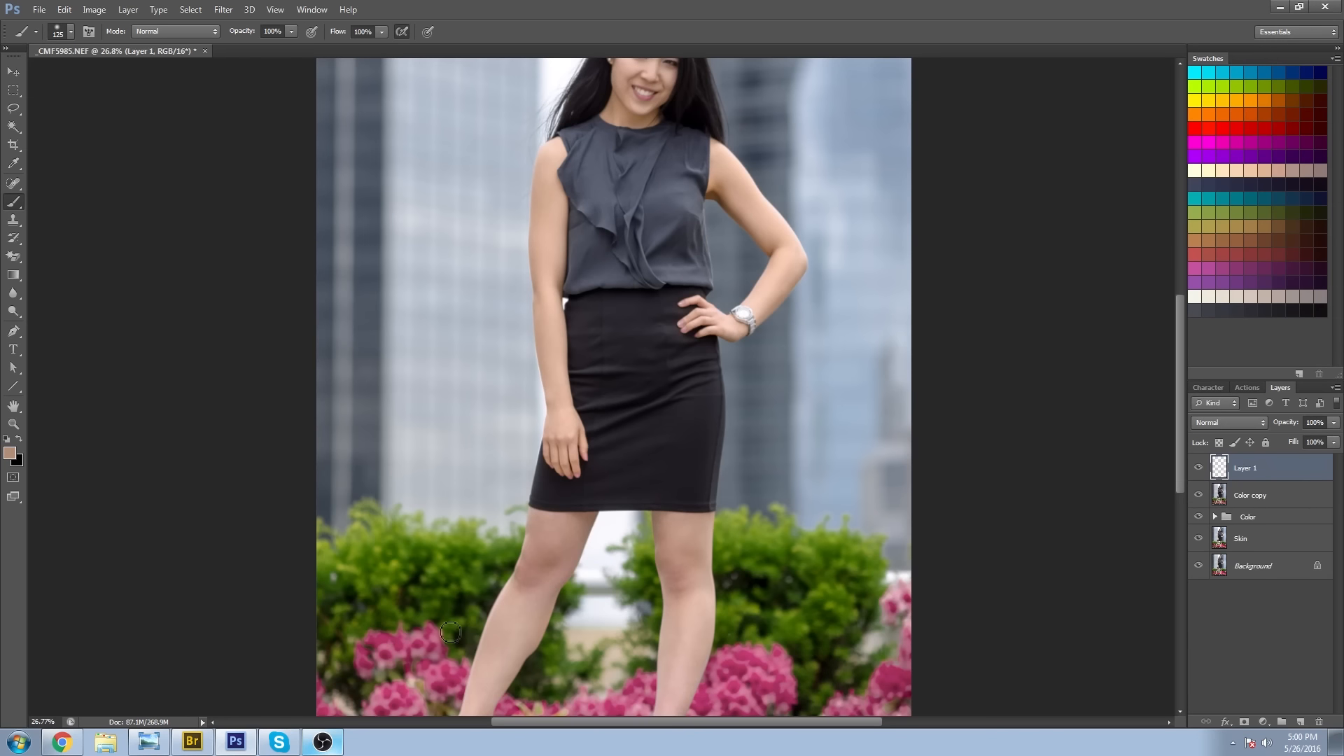
# Paint the sampled skin tone over both bare legs, from the skirt hem down to the shoes, on the new layer.
pyautogui.press('z')
pyautogui.moveTo(553, 667); pyautogui.dragTo(602, 667)
pyautogui.moveTo(578, 364); pyautogui.dragTo(492, 468)
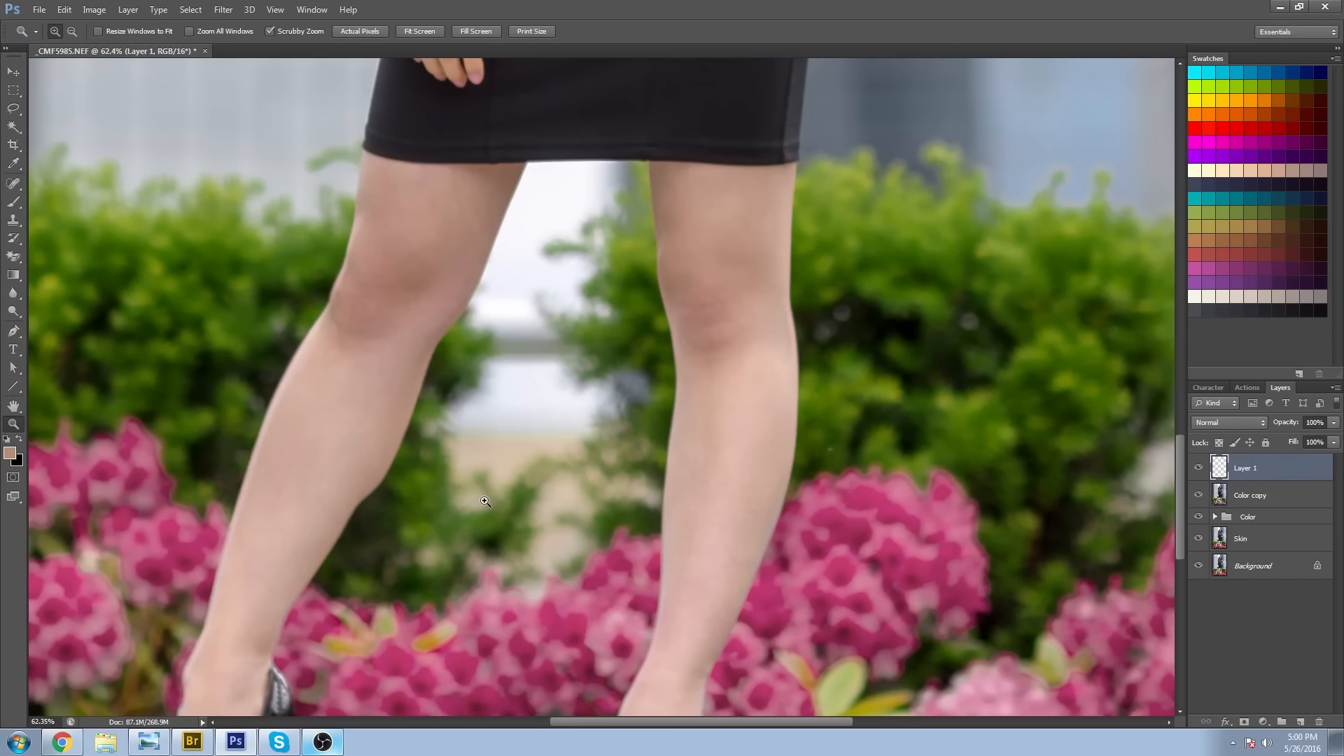
pyautogui.click(13, 201)
pyautogui.moveTo(303, 433)
pyautogui.mouseDown()
pyautogui.moveTo(322, 386)
pyautogui.moveTo(355, 368)
pyautogui.moveTo(506, 180)
pyautogui.moveTo(238, 630)
pyautogui.mouseUp()
pyautogui.moveTo(266, 602)
pyautogui.mouseDown()
pyautogui.moveTo(474, 331)
pyautogui.moveTo(413, 462)
pyautogui.mouseUp()
pyautogui.moveTo(378, 525); pyautogui.dragTo(436, 495)
pyautogui.moveTo(816, 522); pyautogui.dragTo(871, 518)
pyautogui.moveTo(833, 469)
pyautogui.mouseDown()
pyautogui.moveTo(893, 457)
pyautogui.moveTo(885, 354)
pyautogui.mouseUp()
pyautogui.moveTo(903, 329); pyautogui.dragTo(630, 603)
pyautogui.moveTo(623, 605)
pyautogui.mouseDown()
pyautogui.moveTo(661, 579)
pyautogui.moveTo(654, 381)
pyautogui.moveTo(711, 264)
pyautogui.moveTo(732, 335)
pyautogui.mouseUp()
# Blend the painted leg layer in Overlay mode at 82% opacity.
pyautogui.press('z')
pyautogui.keyDown('alt'); pyautogui.click(600, 365); pyautogui.keyUp('alt')
pyautogui.keyDown('alt'); pyautogui.click(600, 365); pyautogui.keyUp('alt')
pyautogui.keyDown('alt'); pyautogui.click(600, 366); pyautogui.keyUp('alt')
pyautogui.keyDown('alt'); pyautogui.click(600, 365); pyautogui.keyUp('alt')
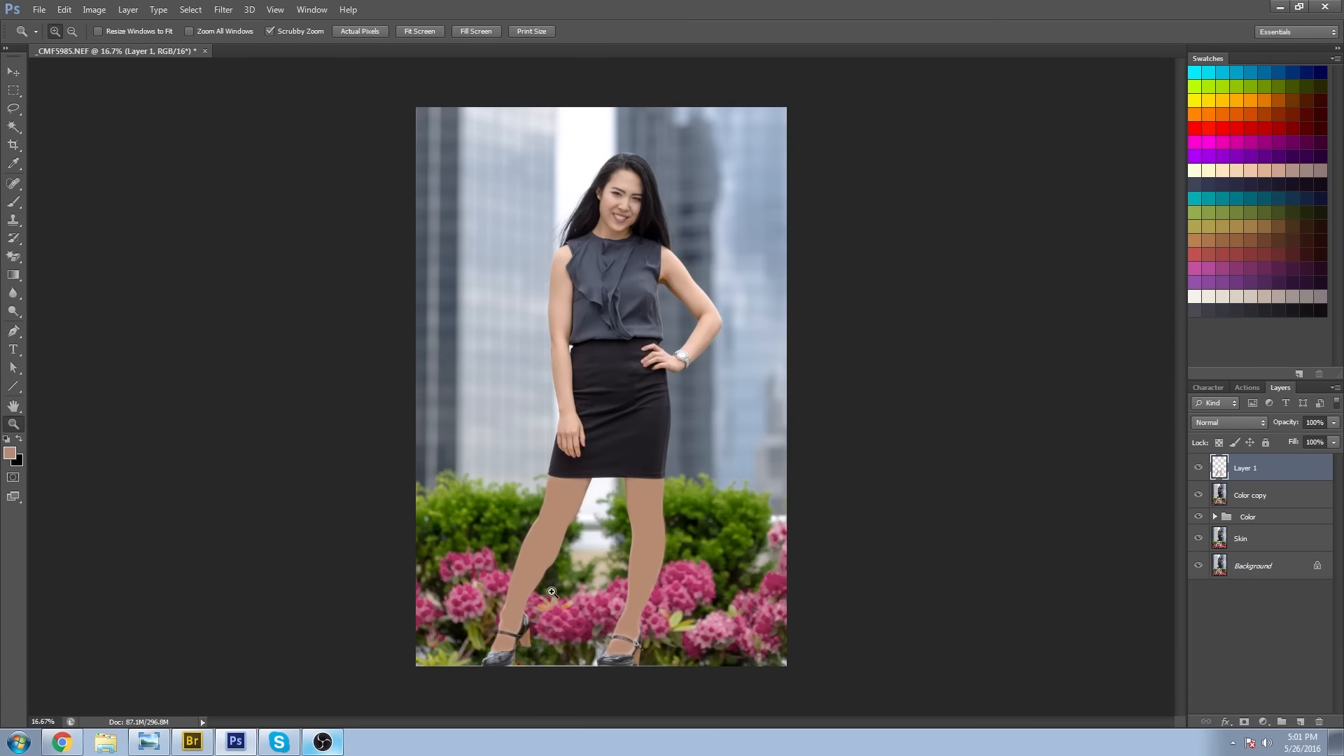
pyautogui.click(1218, 420)
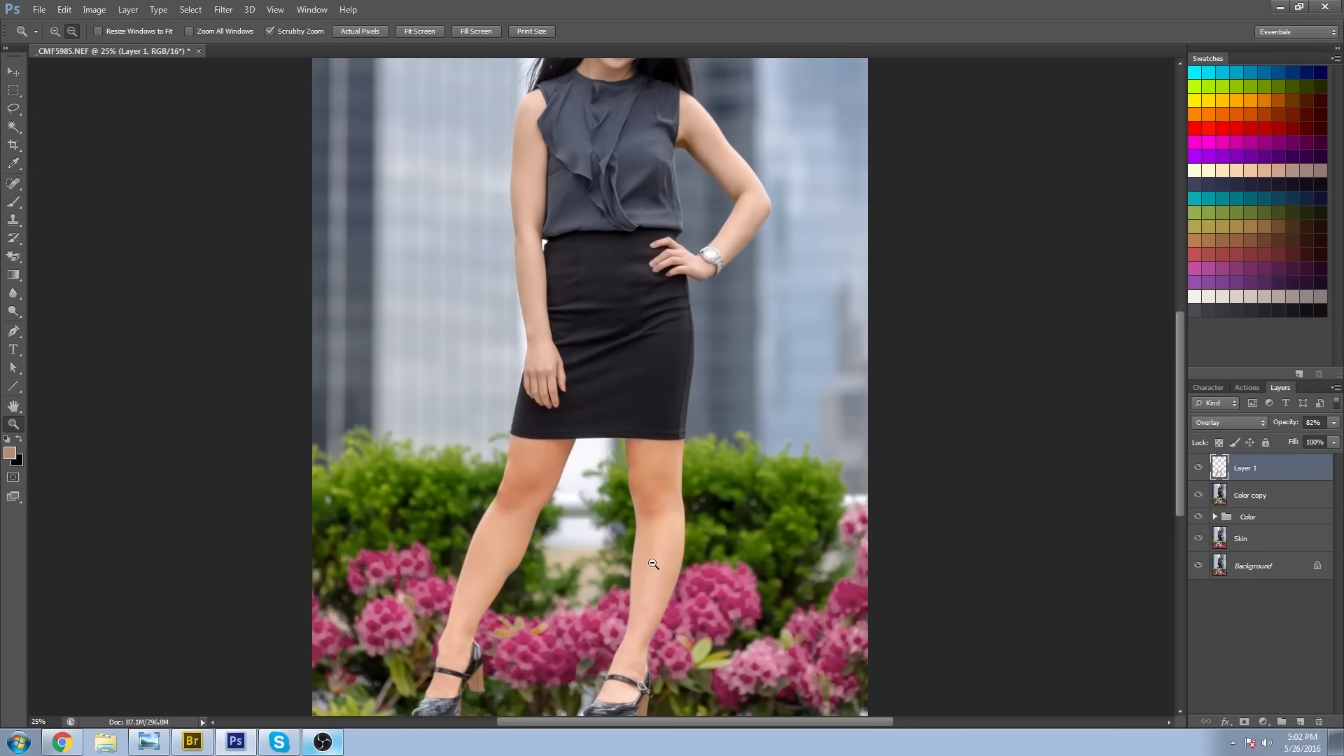
pyautogui.keyDown('alt'); pyautogui.click(651, 564); pyautogui.keyUp('alt')
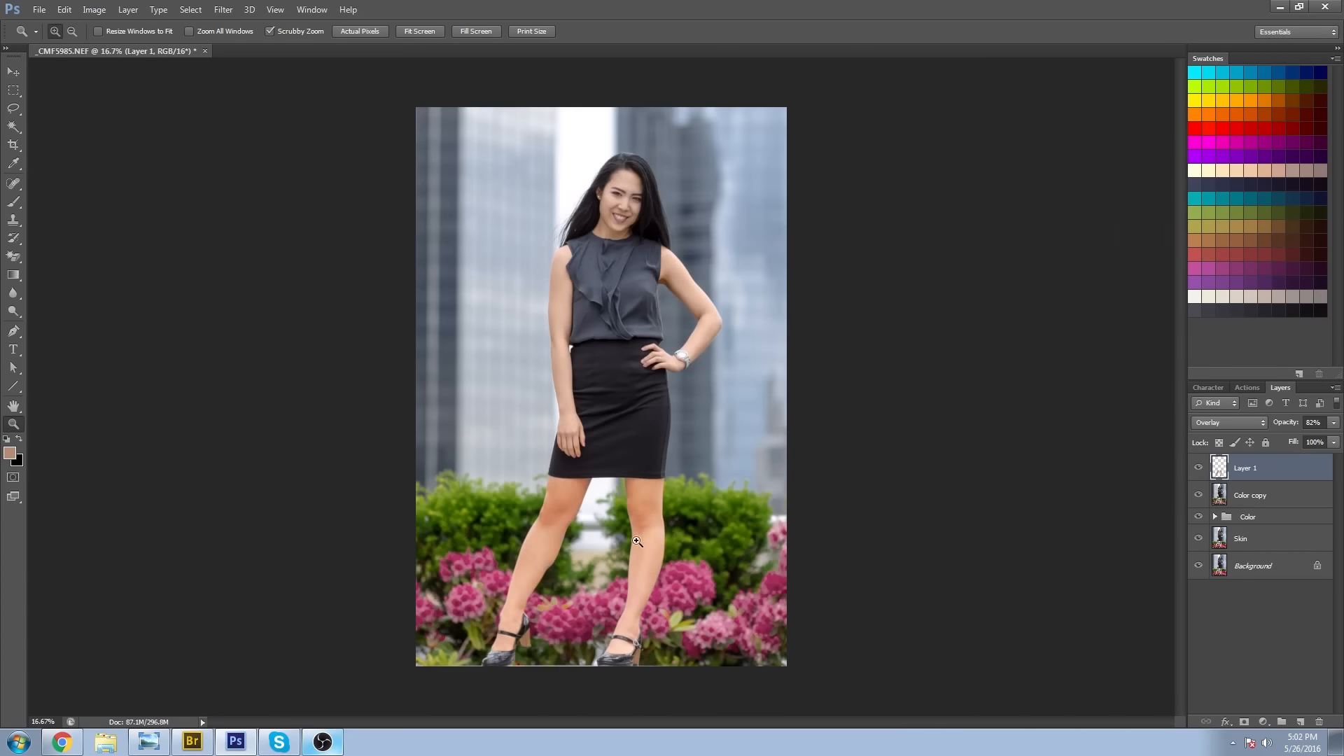
# Reduce the painted leg layer's opacity to 35%, judging the leg tone against the arms and face.
pyautogui.click(620, 585)
pyautogui.click(1334, 423)
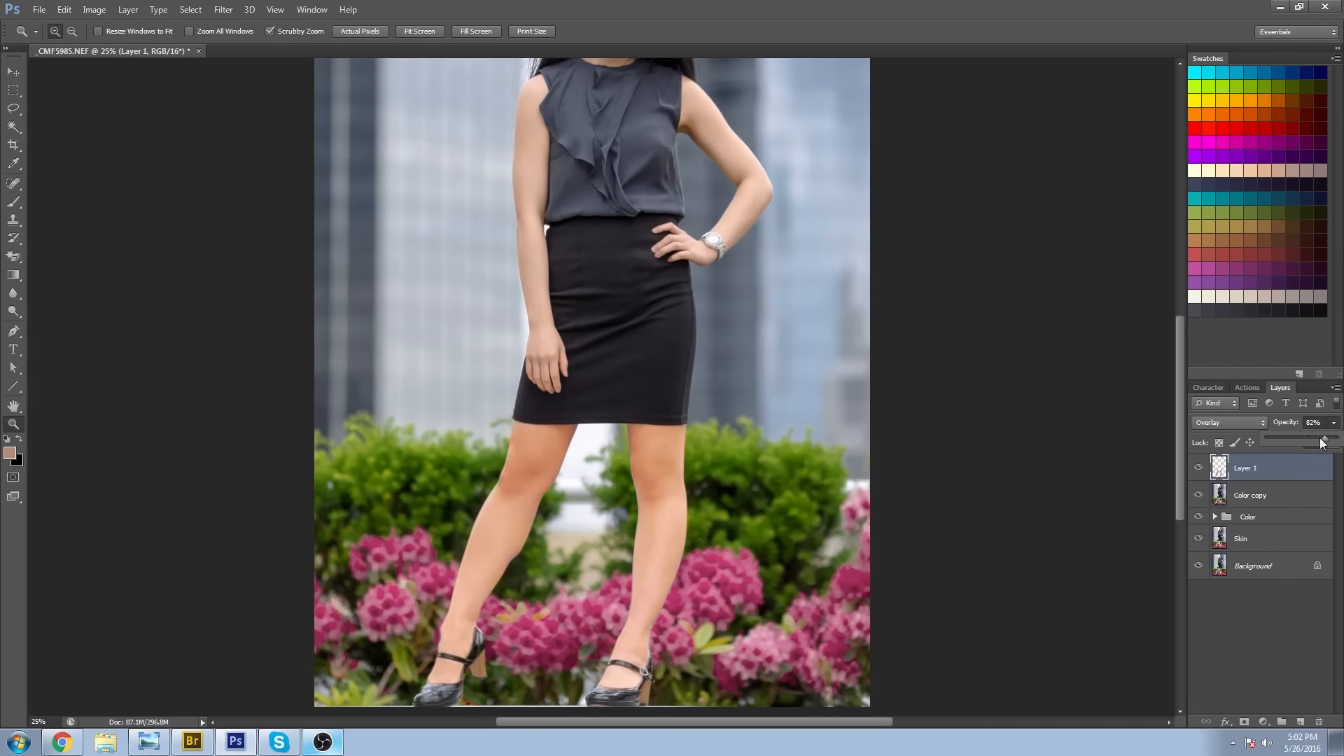
pyautogui.moveTo(1271, 437); pyautogui.dragTo(1284, 437)
pyautogui.keyDown('alt'); pyautogui.click(794, 382); pyautogui.keyUp('alt')
pyautogui.keyDown('alt'); pyautogui.click(798, 398); pyautogui.keyUp('alt')
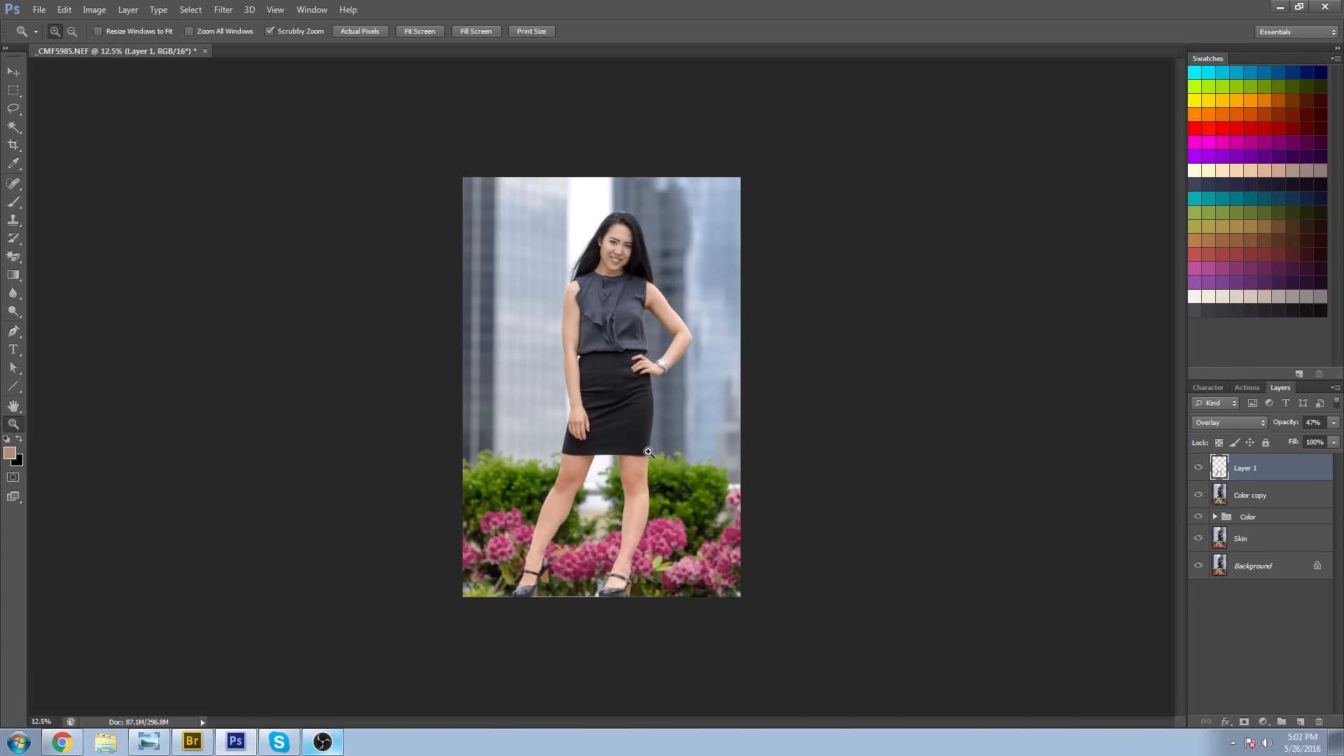
pyautogui.click(648, 452)
pyautogui.click(1333, 422)
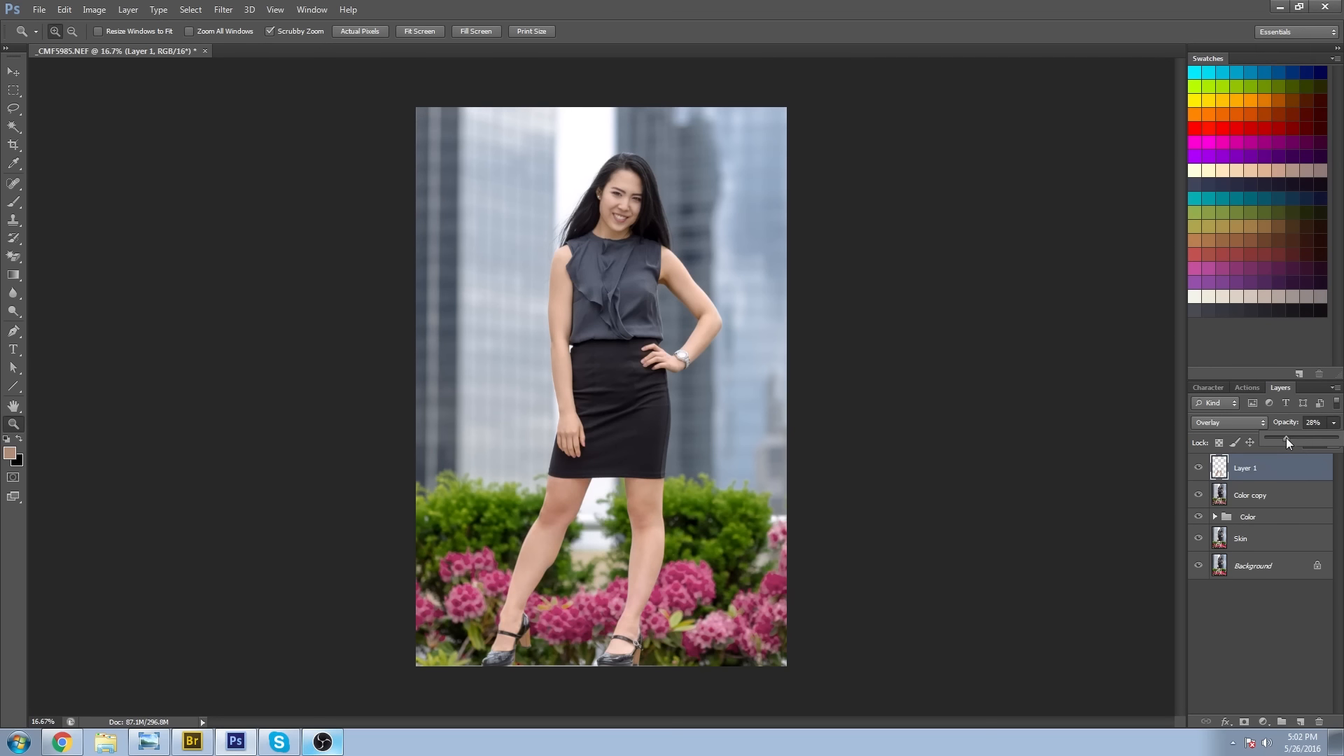
pyautogui.moveTo(1291, 438); pyautogui.dragTo(1291, 439)
pyautogui.write('35')
# Duplicate every layer from Background up to Layer 1 and merge the copies into a single layer.
pyautogui.keyDown('shift'); pyautogui.click(1302, 497); pyautogui.keyUp('shift')
pyautogui.click(1270, 568)
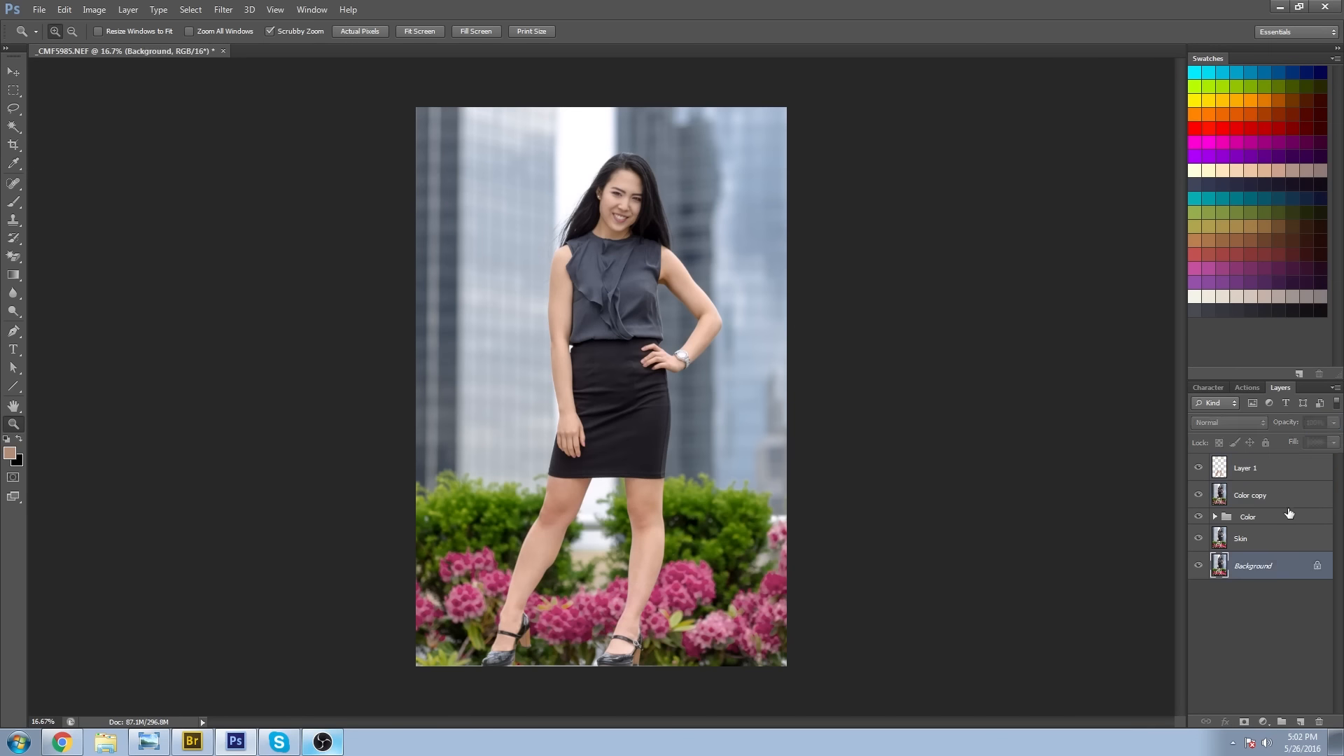
pyautogui.keyDown('shift'); pyautogui.click(1283, 479); pyautogui.keyUp('shift')
pyautogui.moveTo(1283, 604); pyautogui.dragTo(1300, 721)
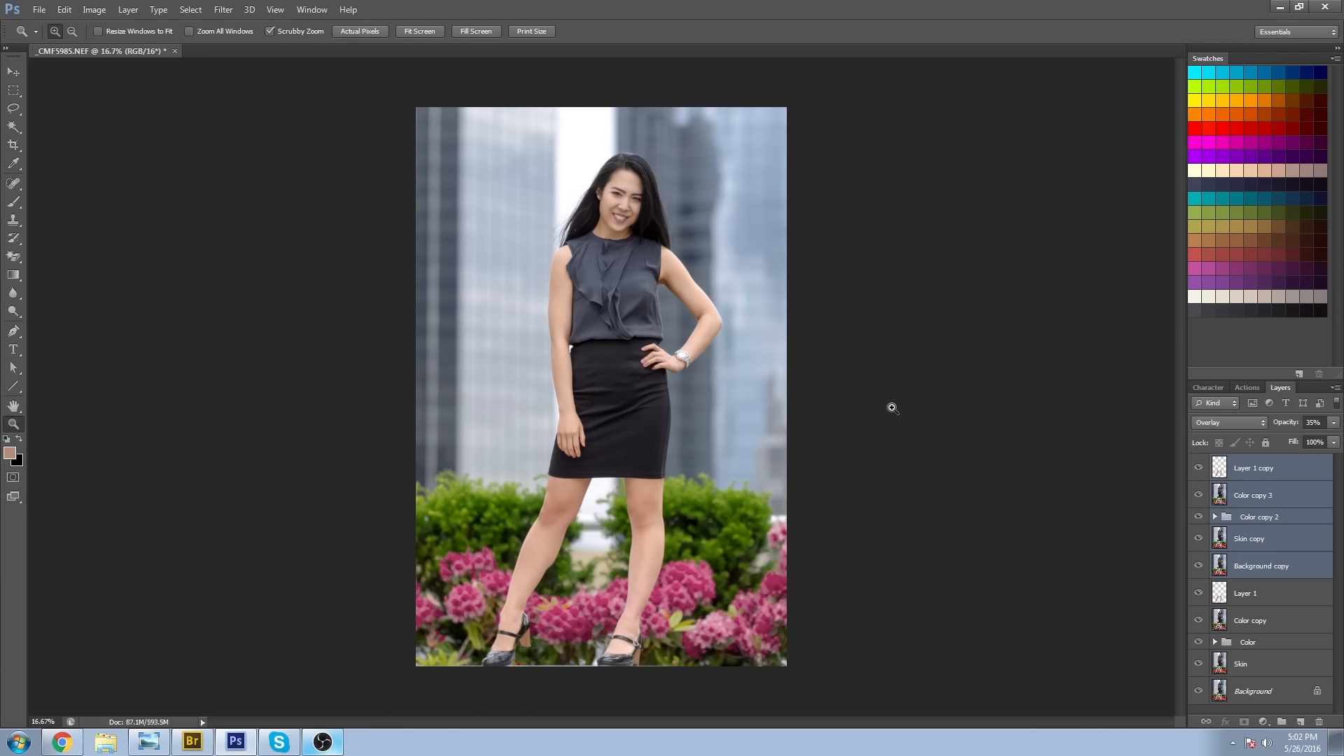
pyautogui.hotkey('ctrl', 'e')
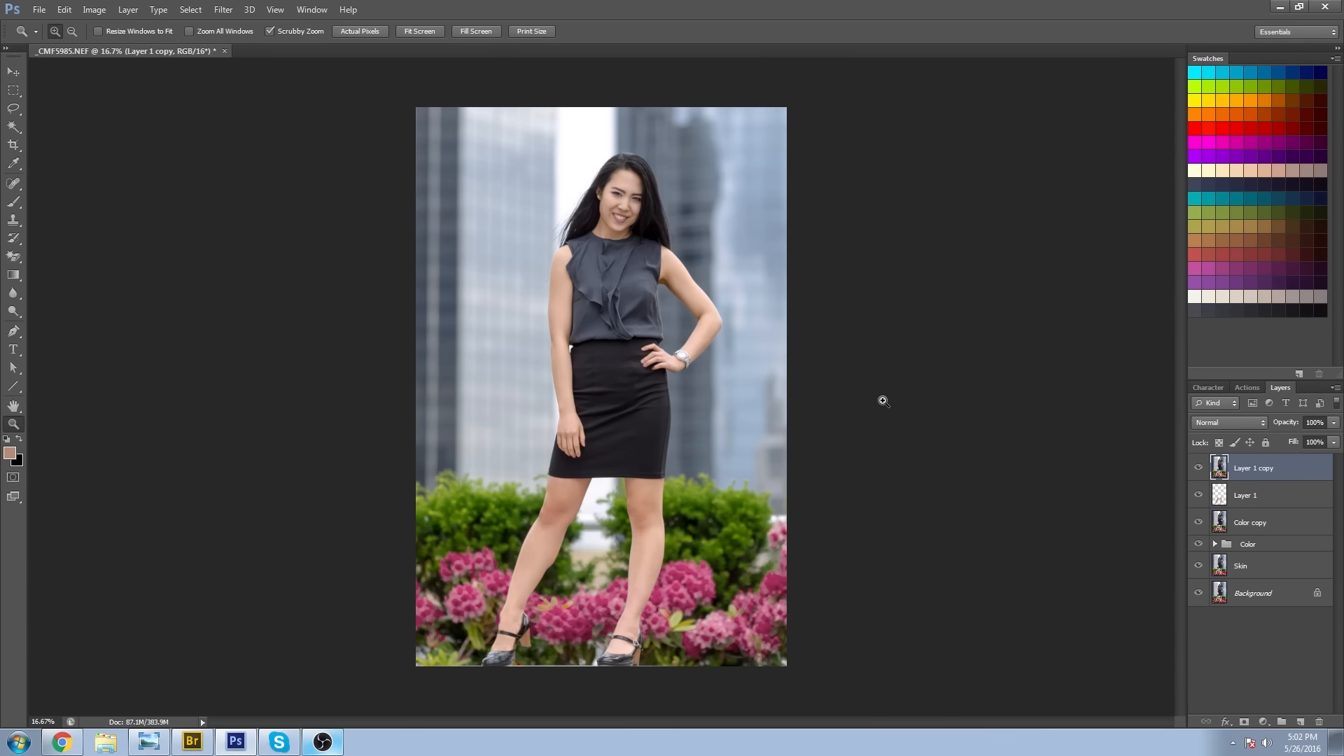
# Sharpen the merged layer with Nik Collection's Sharpener Pro 3 Output Sharpener, previewing the effect on the face before applying it.
pyautogui.click(223, 9)
pyautogui.moveTo(292, 289)
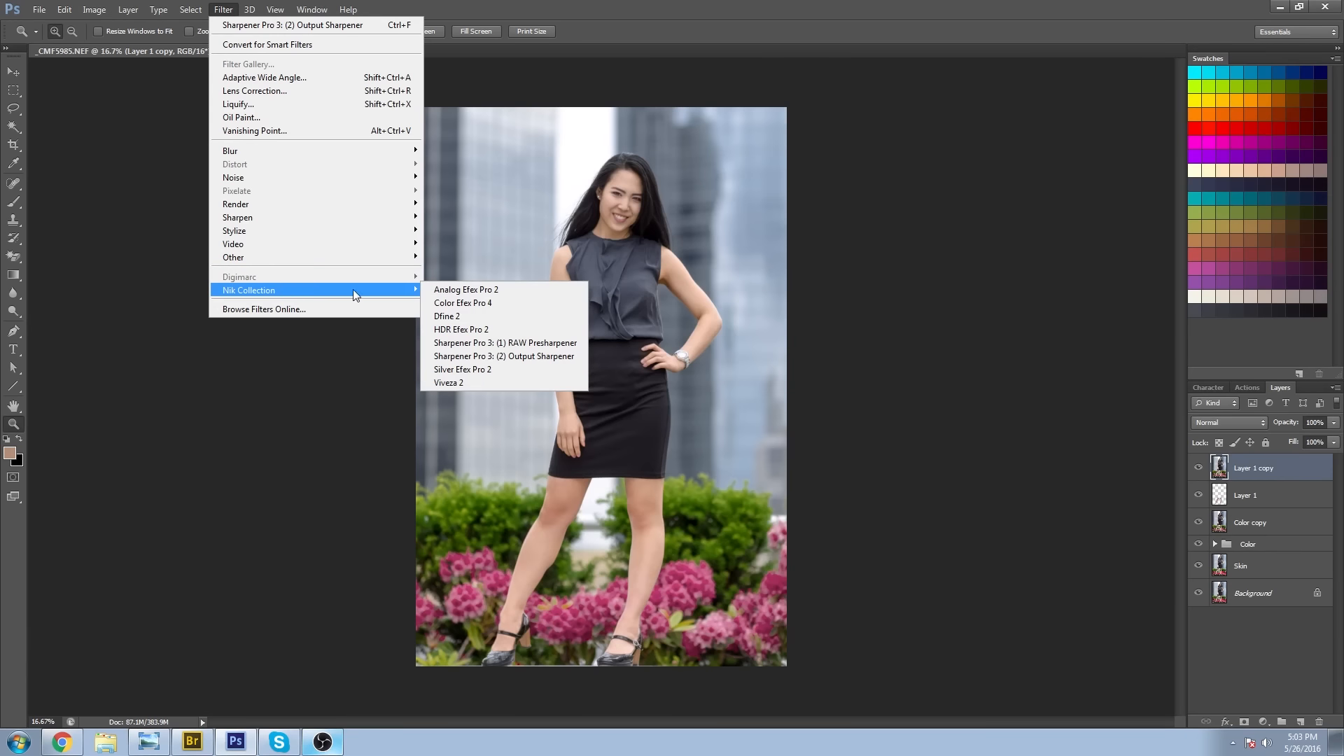
pyautogui.click(530, 358)
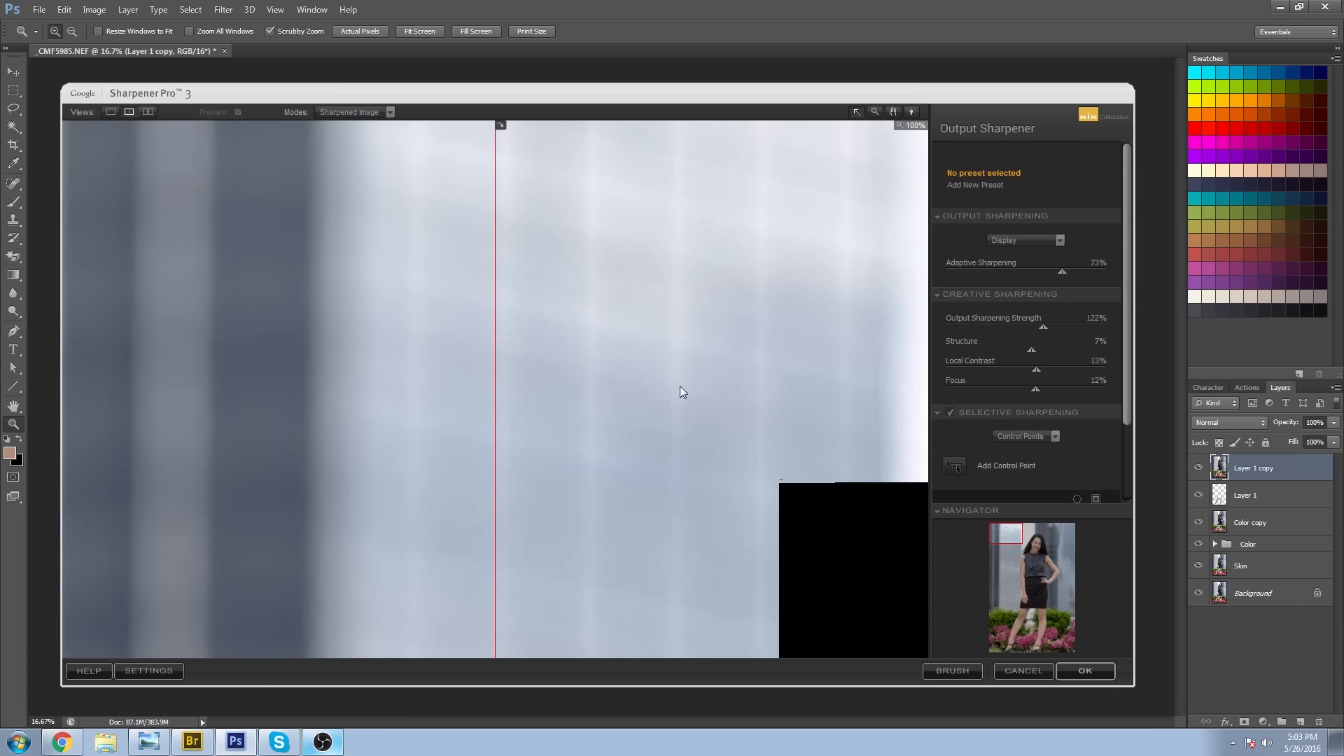
pyautogui.click(1044, 548)
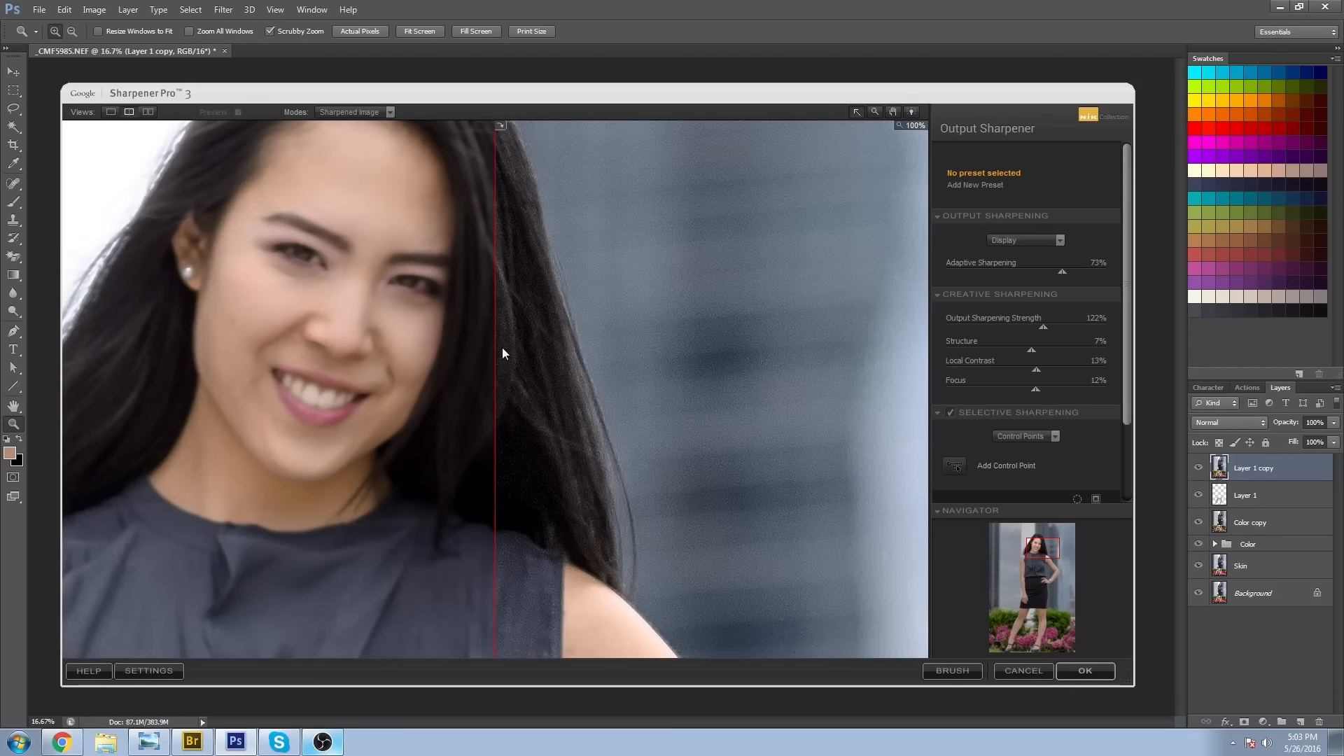
pyautogui.moveTo(495, 351); pyautogui.dragTo(107, 354)
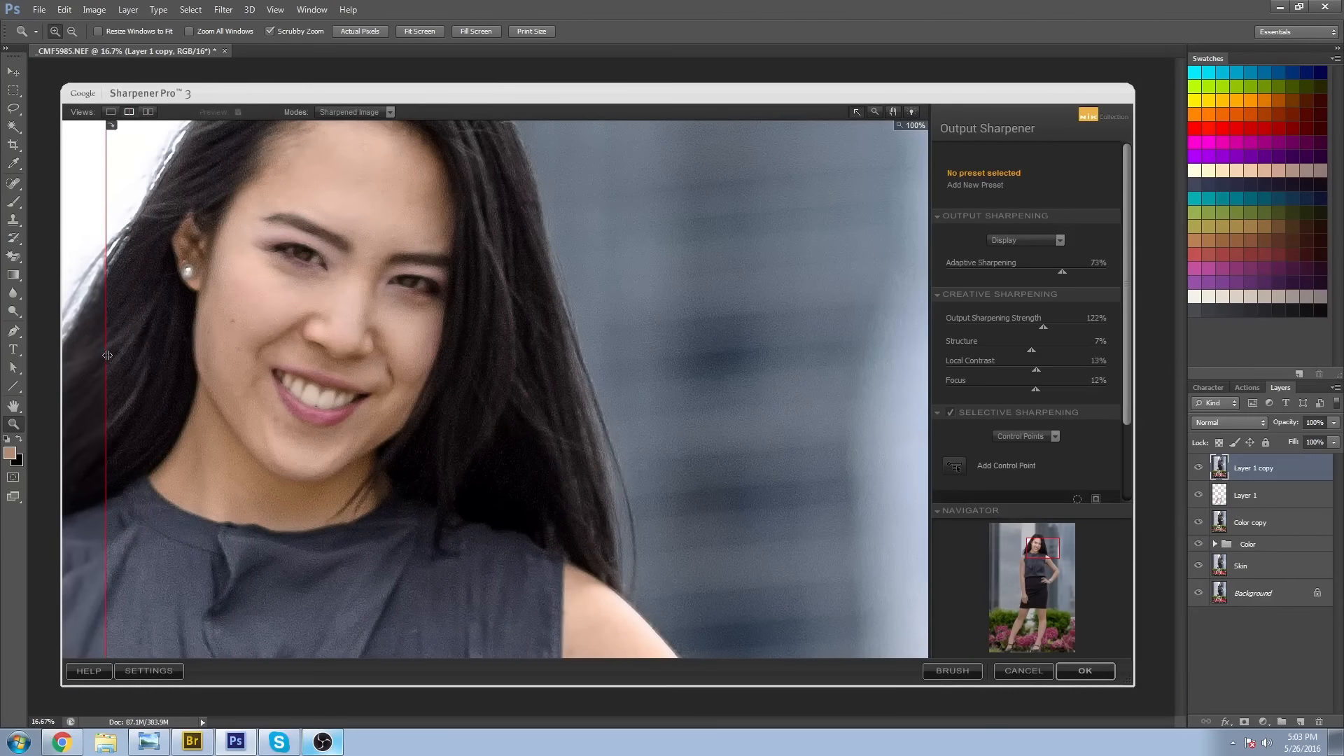
pyautogui.click(1082, 669)
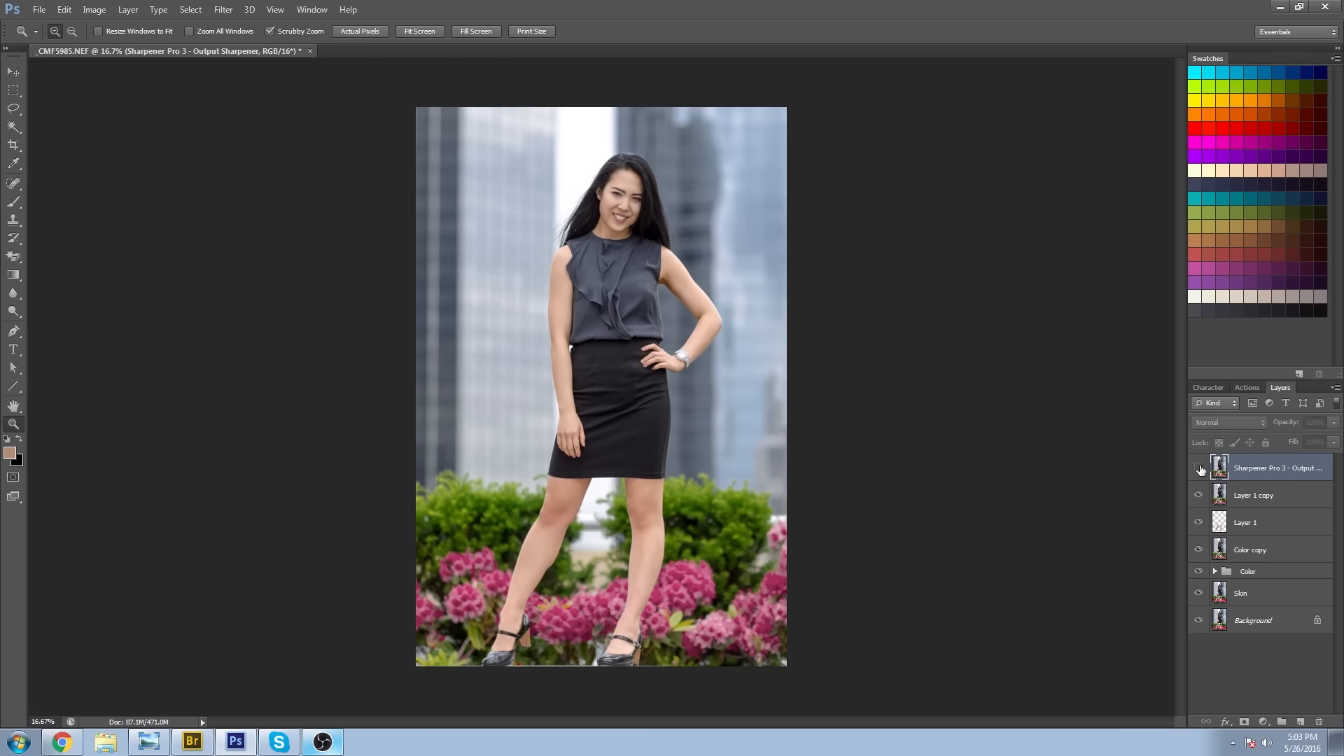
pyautogui.moveTo(635, 229); pyautogui.dragTo(637, 256)
pyautogui.keyDown('alt'); pyautogui.click(669, 486); pyautogui.keyUp('alt')
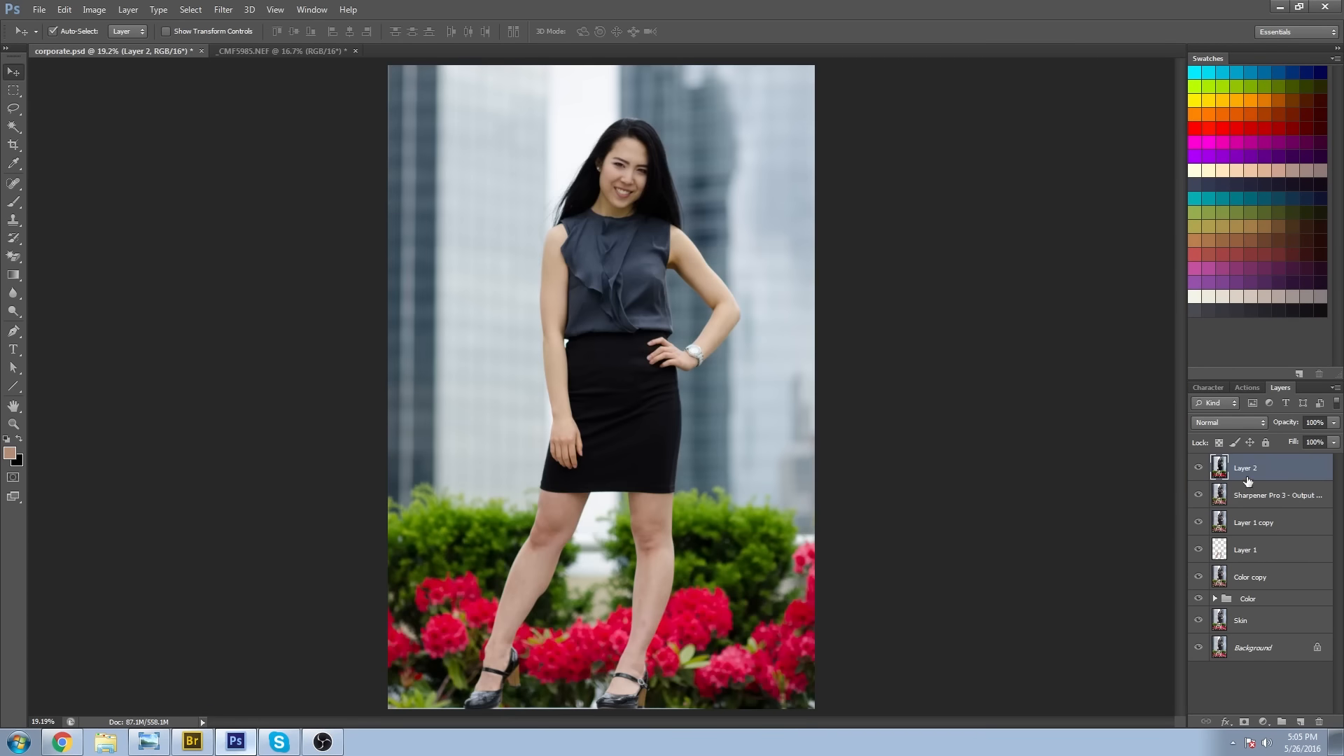
# Rename the top layer holding the unedited portrait as Before.
pyautogui.doubleClick(1251, 469)
pyautogui.write('Before')
pyautogui.press('Return')
# Compare the finished retouch with the original portrait by toggling the Before layer's visibility.
pyautogui.click(1198, 469)
pyautogui.click(1200, 469)
pyautogui.click(1199, 469)
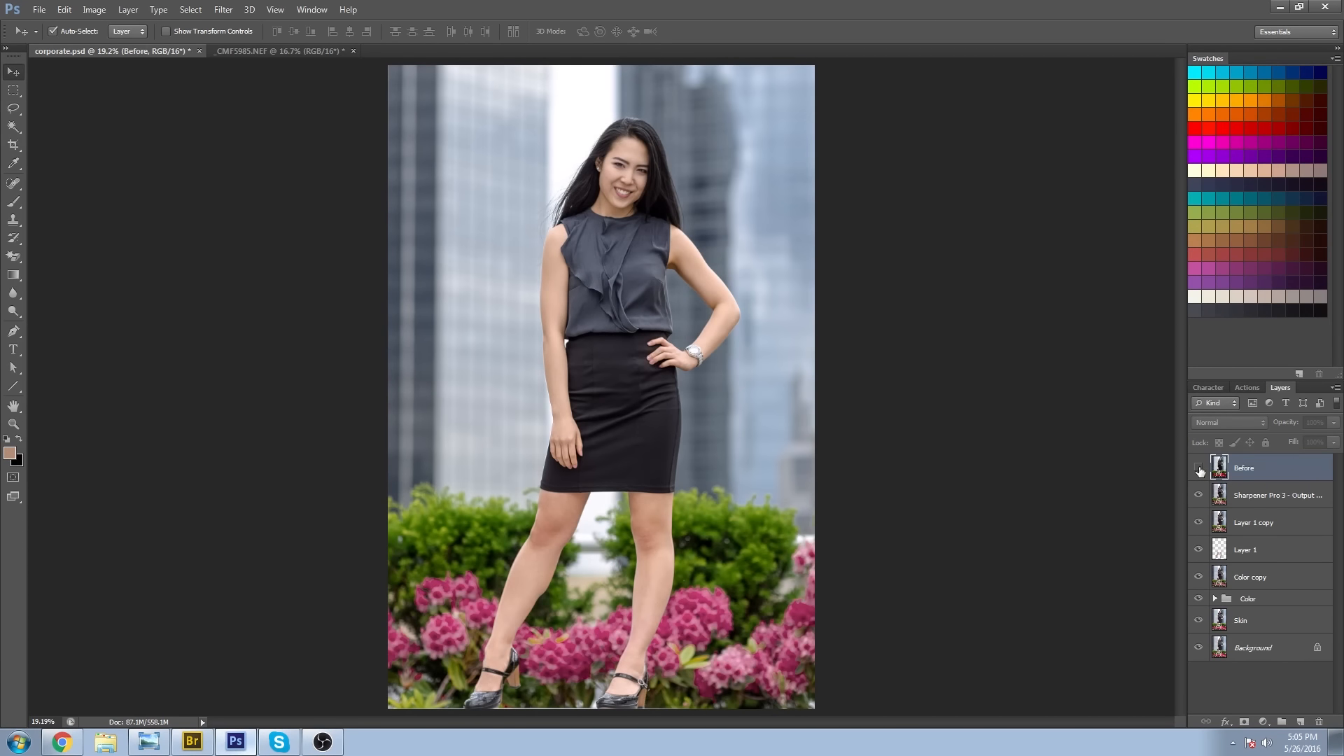